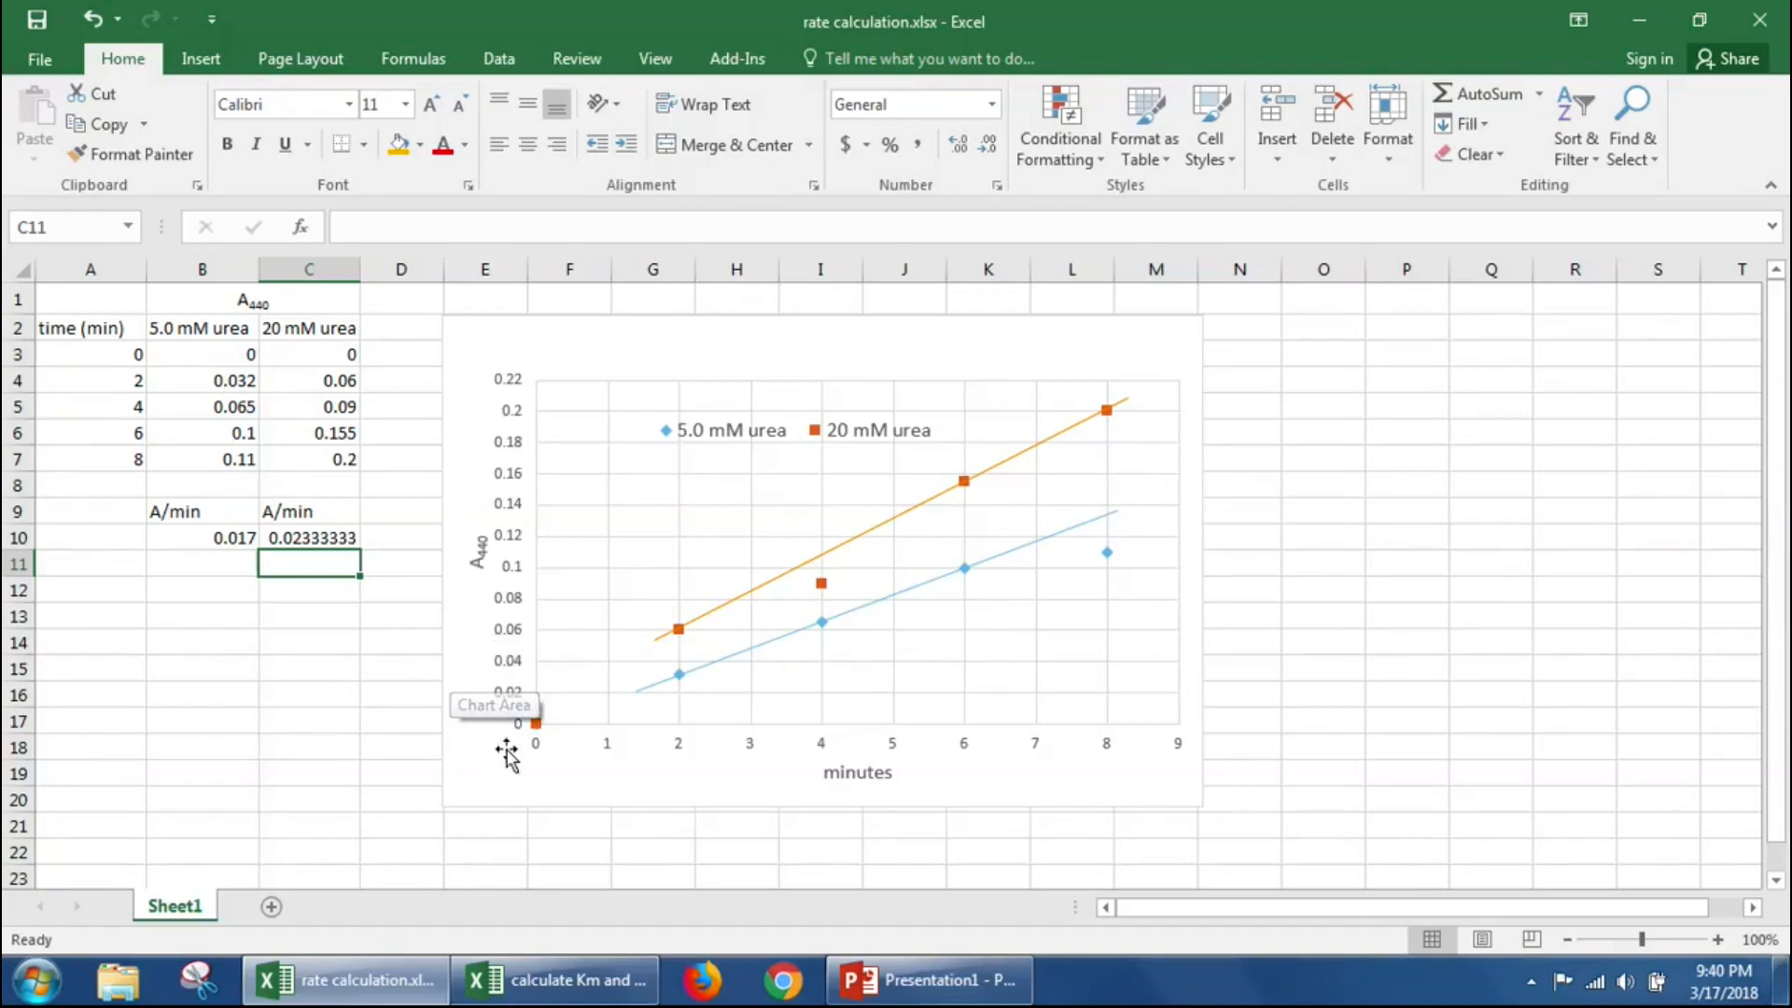
Step: Switch to the calculate Km and Vmax workbook and review the groups' A/min rates on Sheet1
click(546, 989)
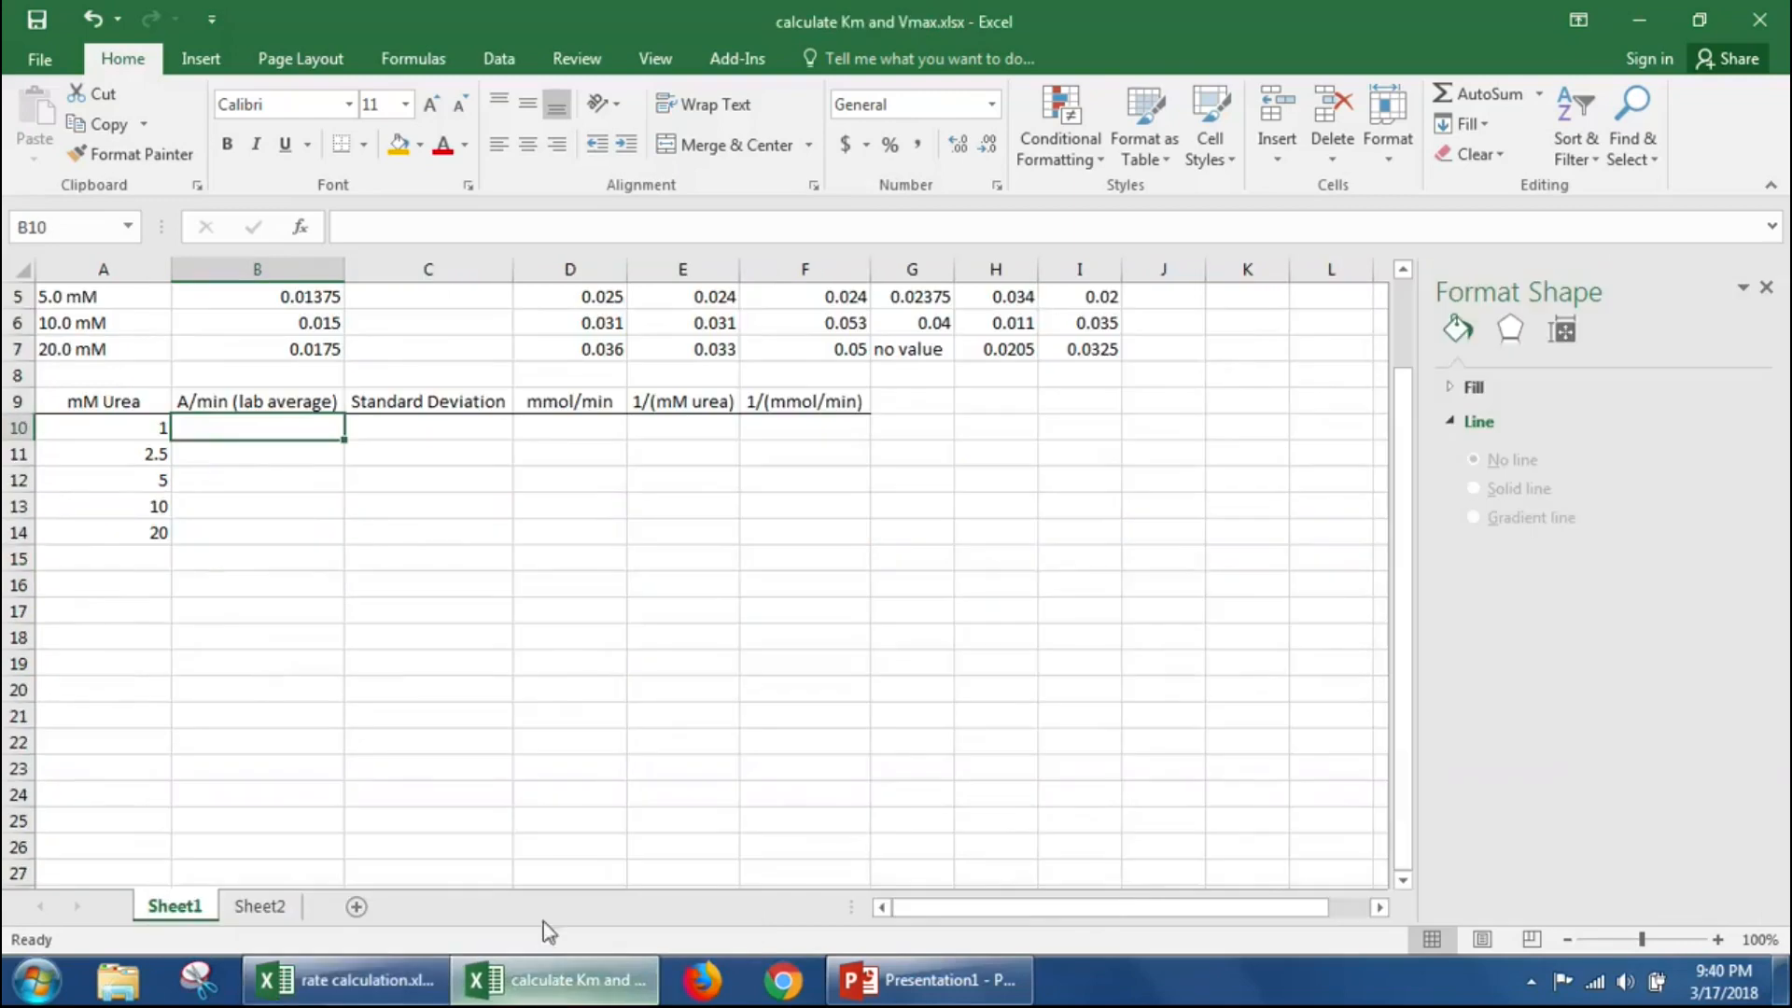
scroll(548, 687, up, 2)
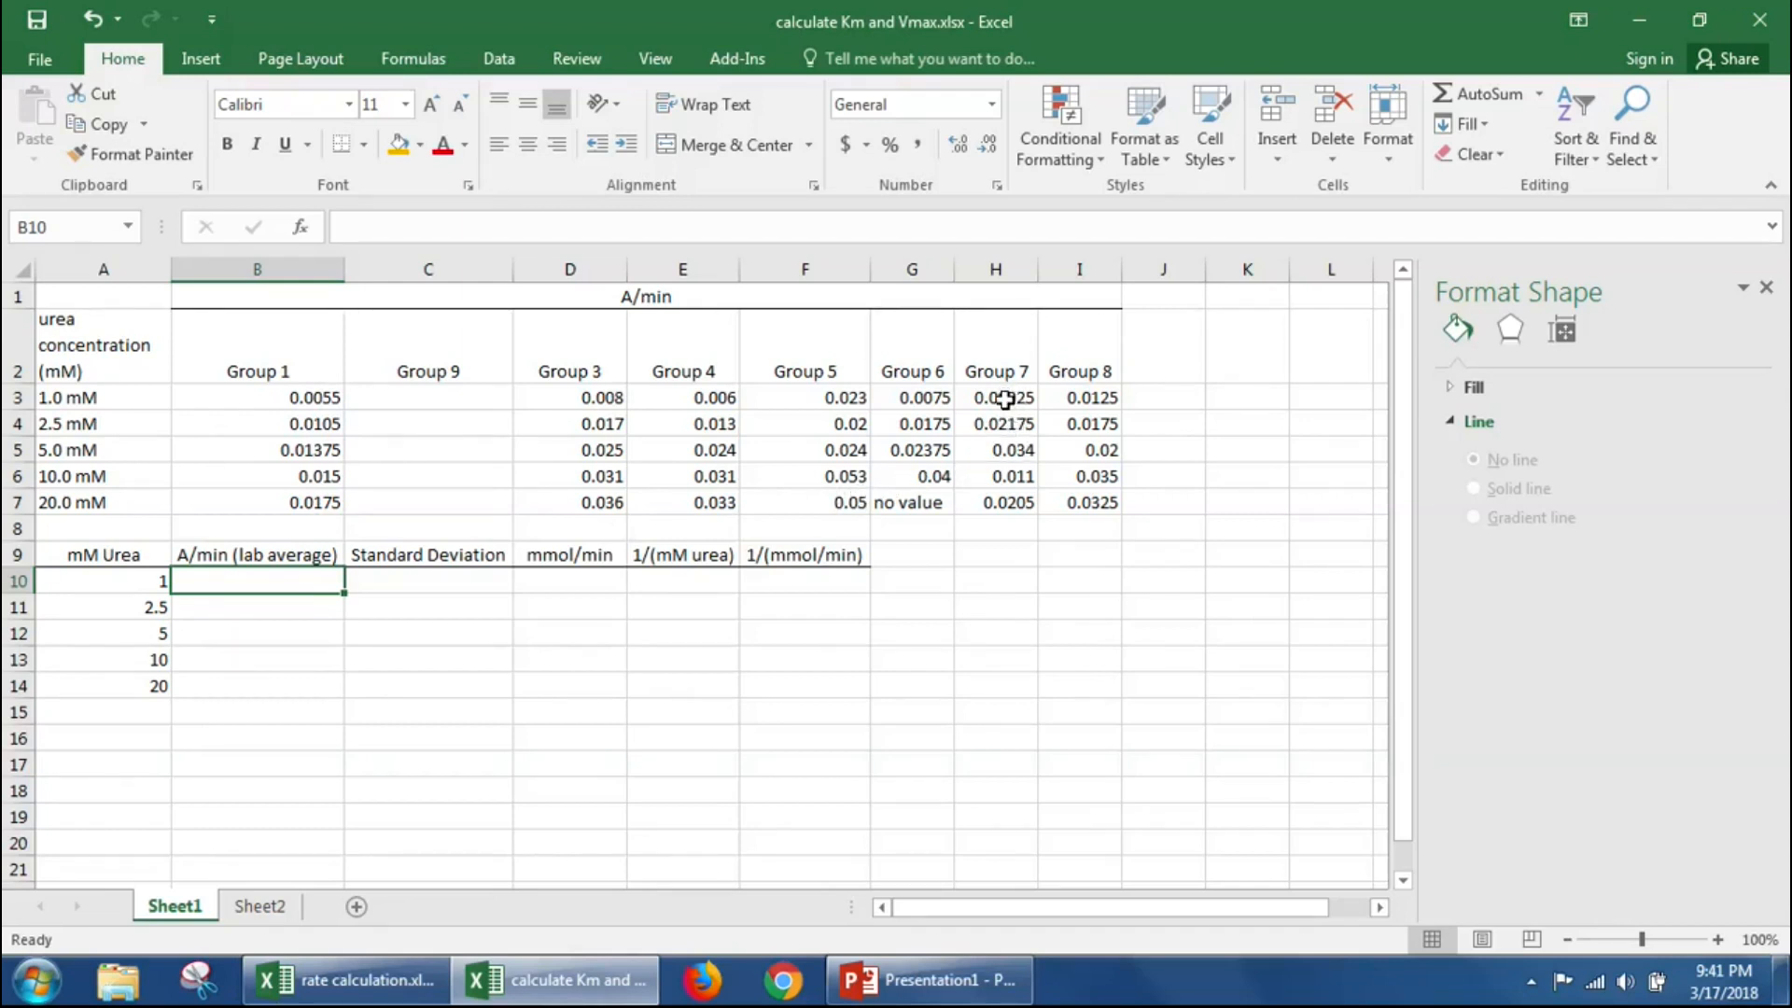
drag(1004, 399, 1008, 455)
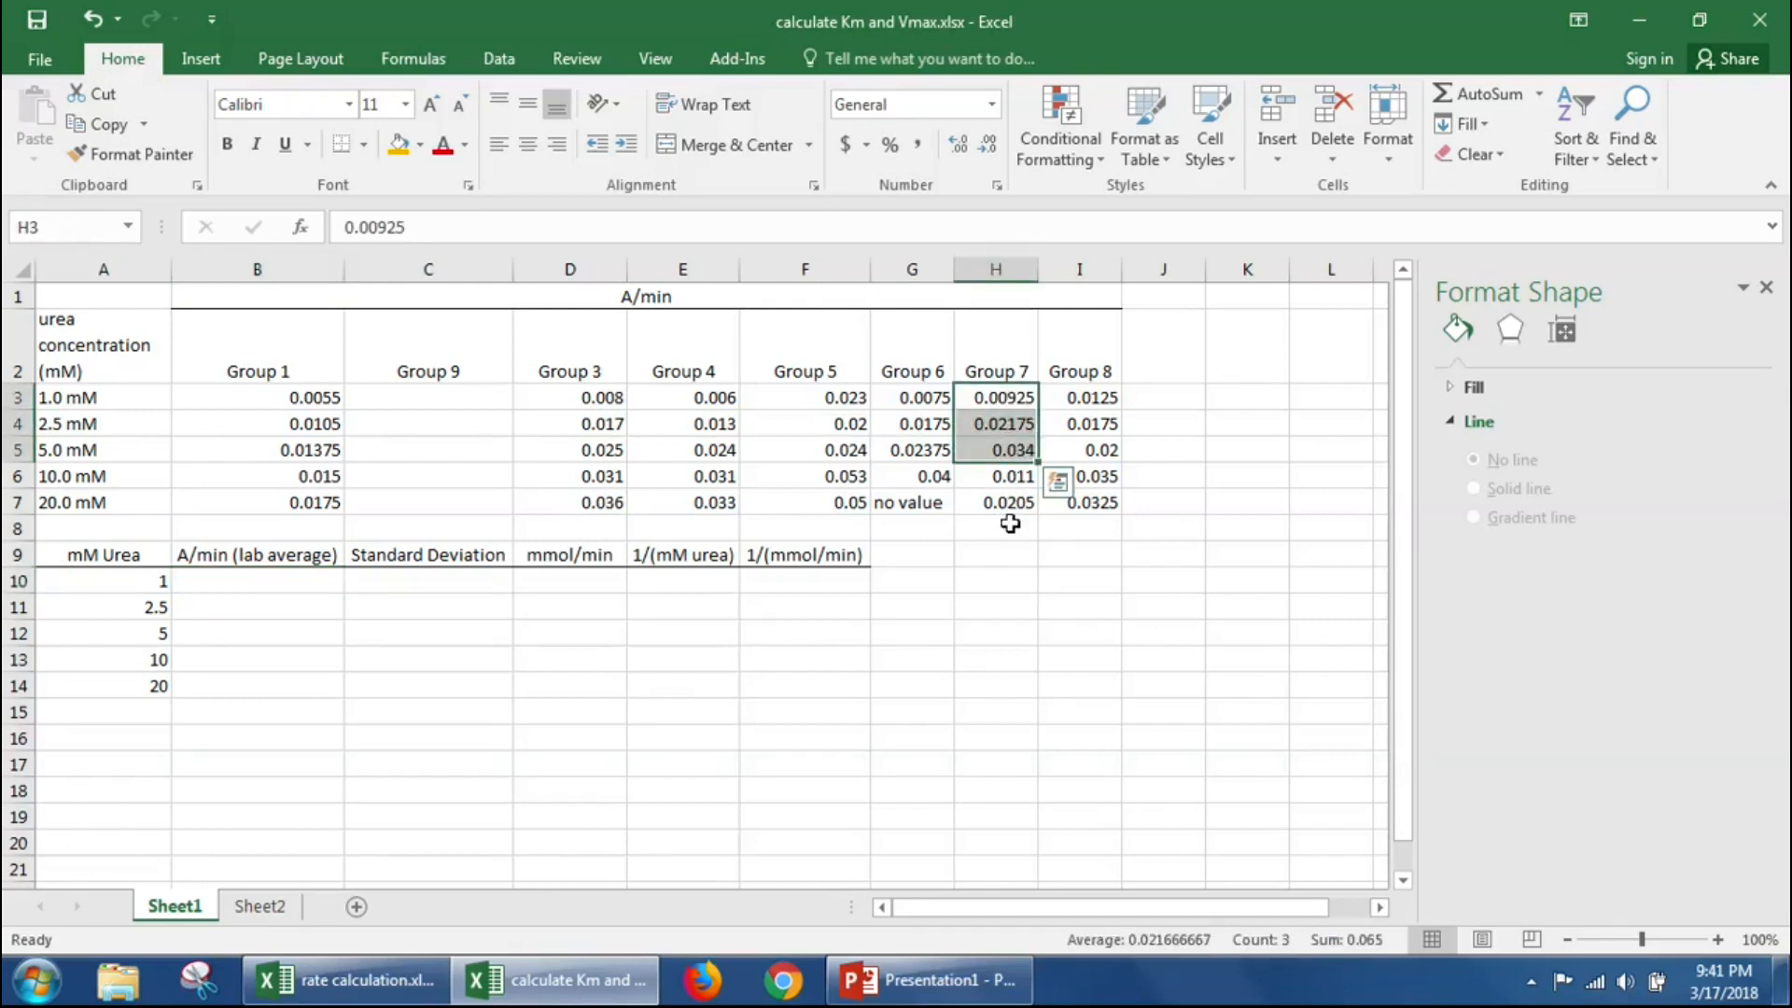
click(1090, 451)
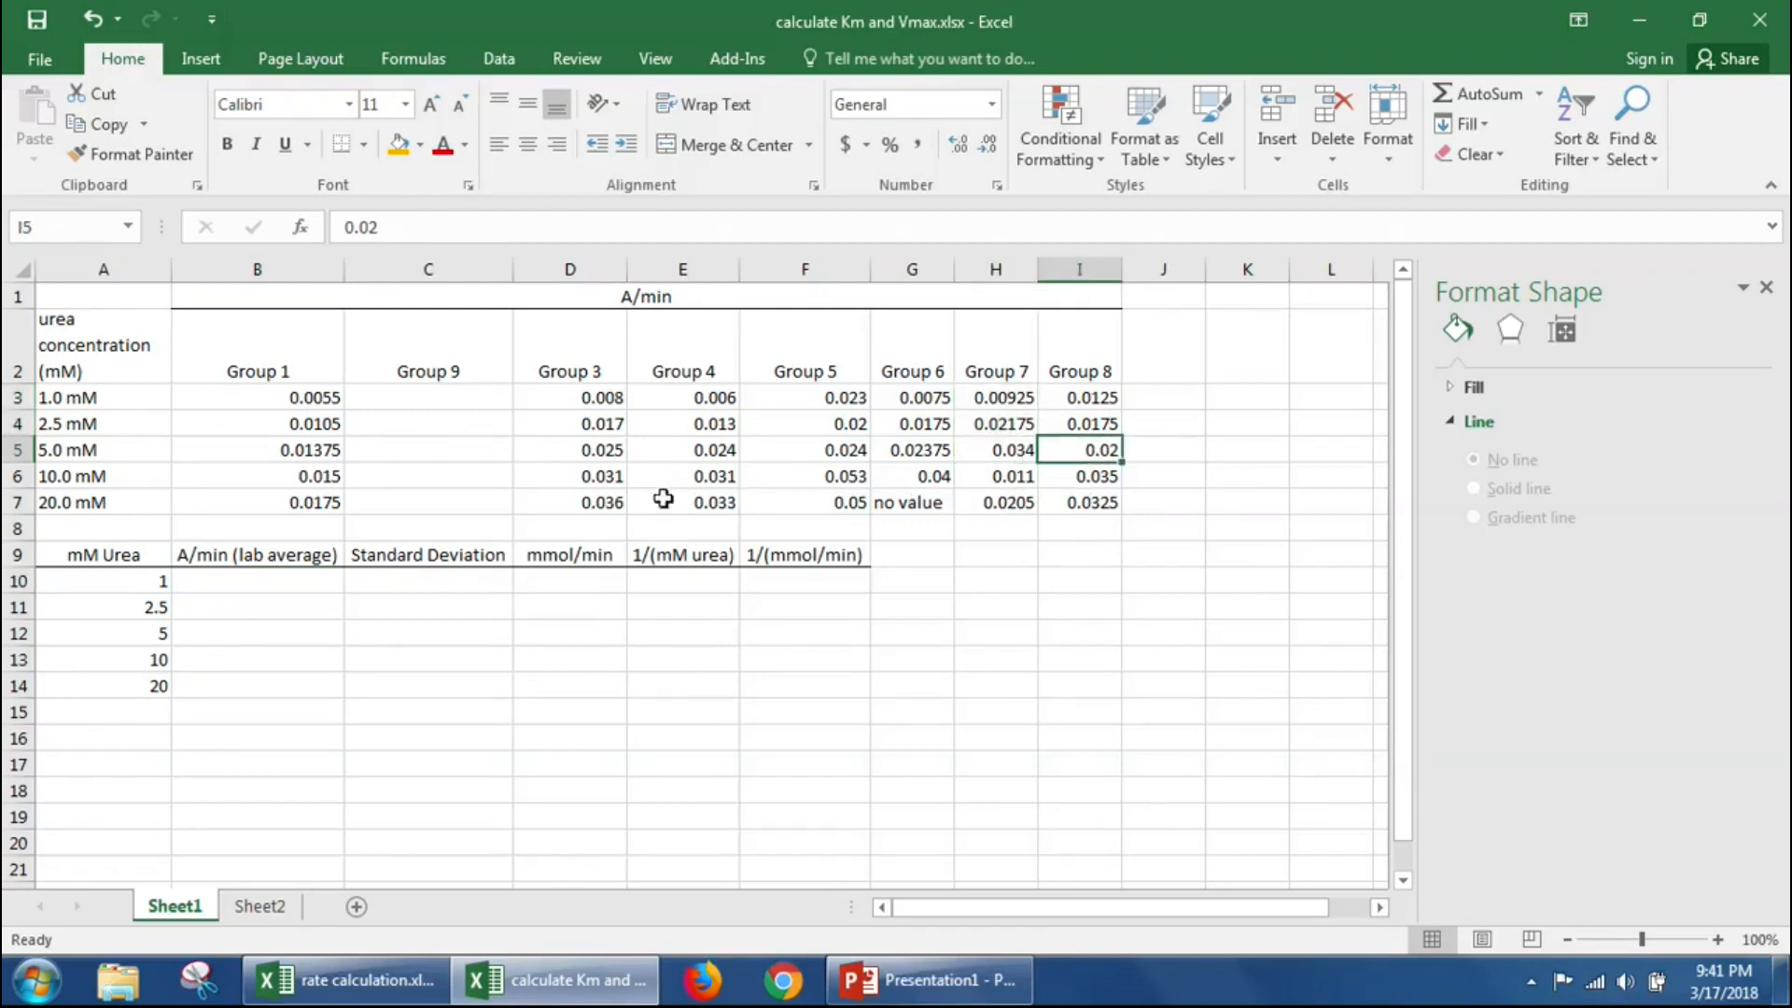
click(432, 522)
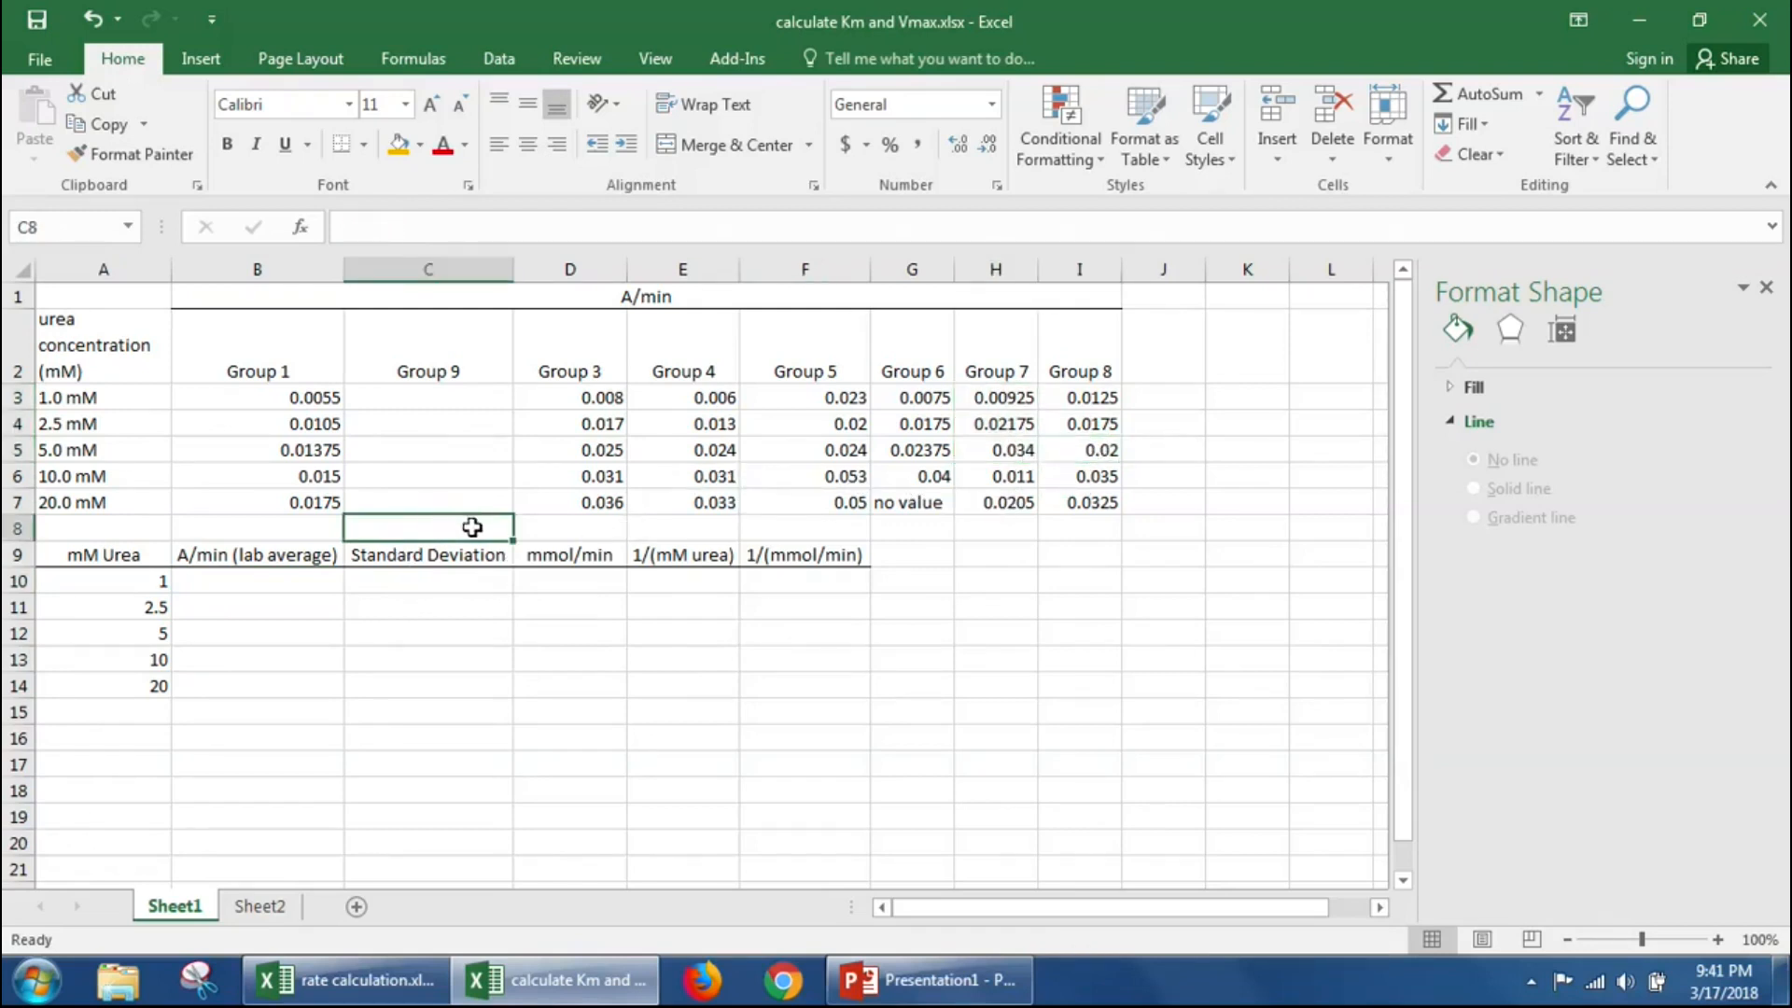
Step: Calculate the lab average A/min for 1 mM urea in B10 with AVERAGE over B3:I3
click(254, 582)
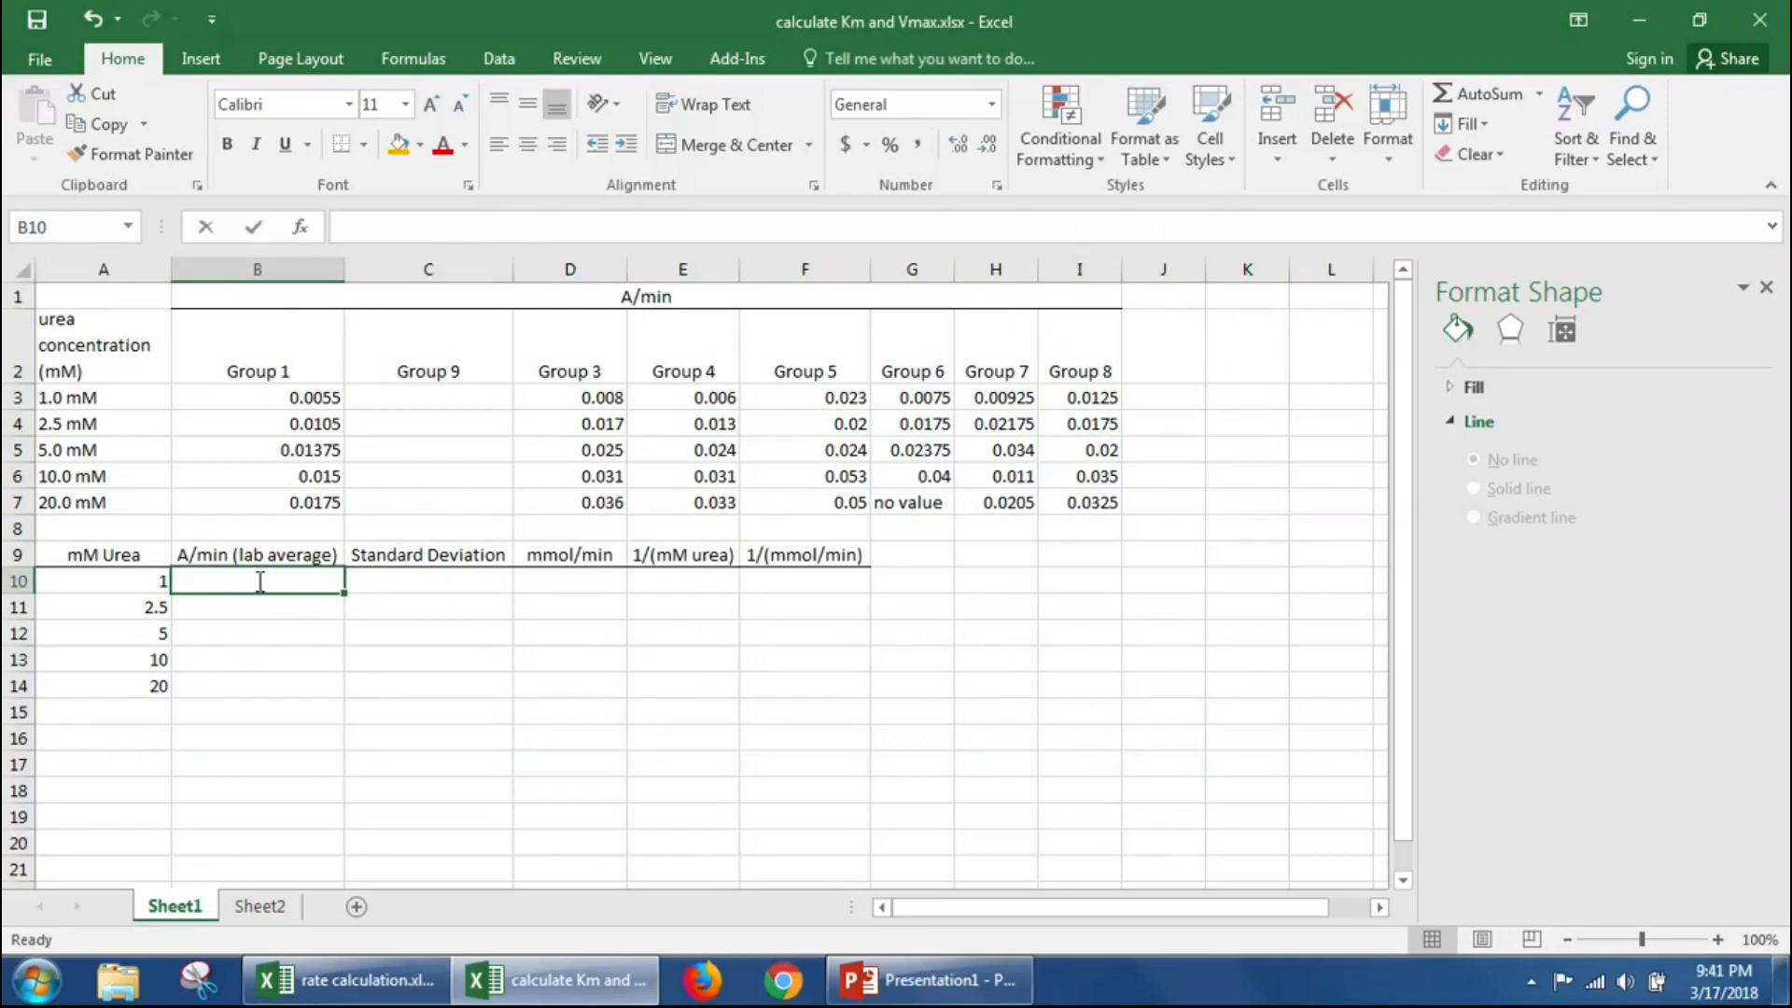
text(=)
click(127, 229)
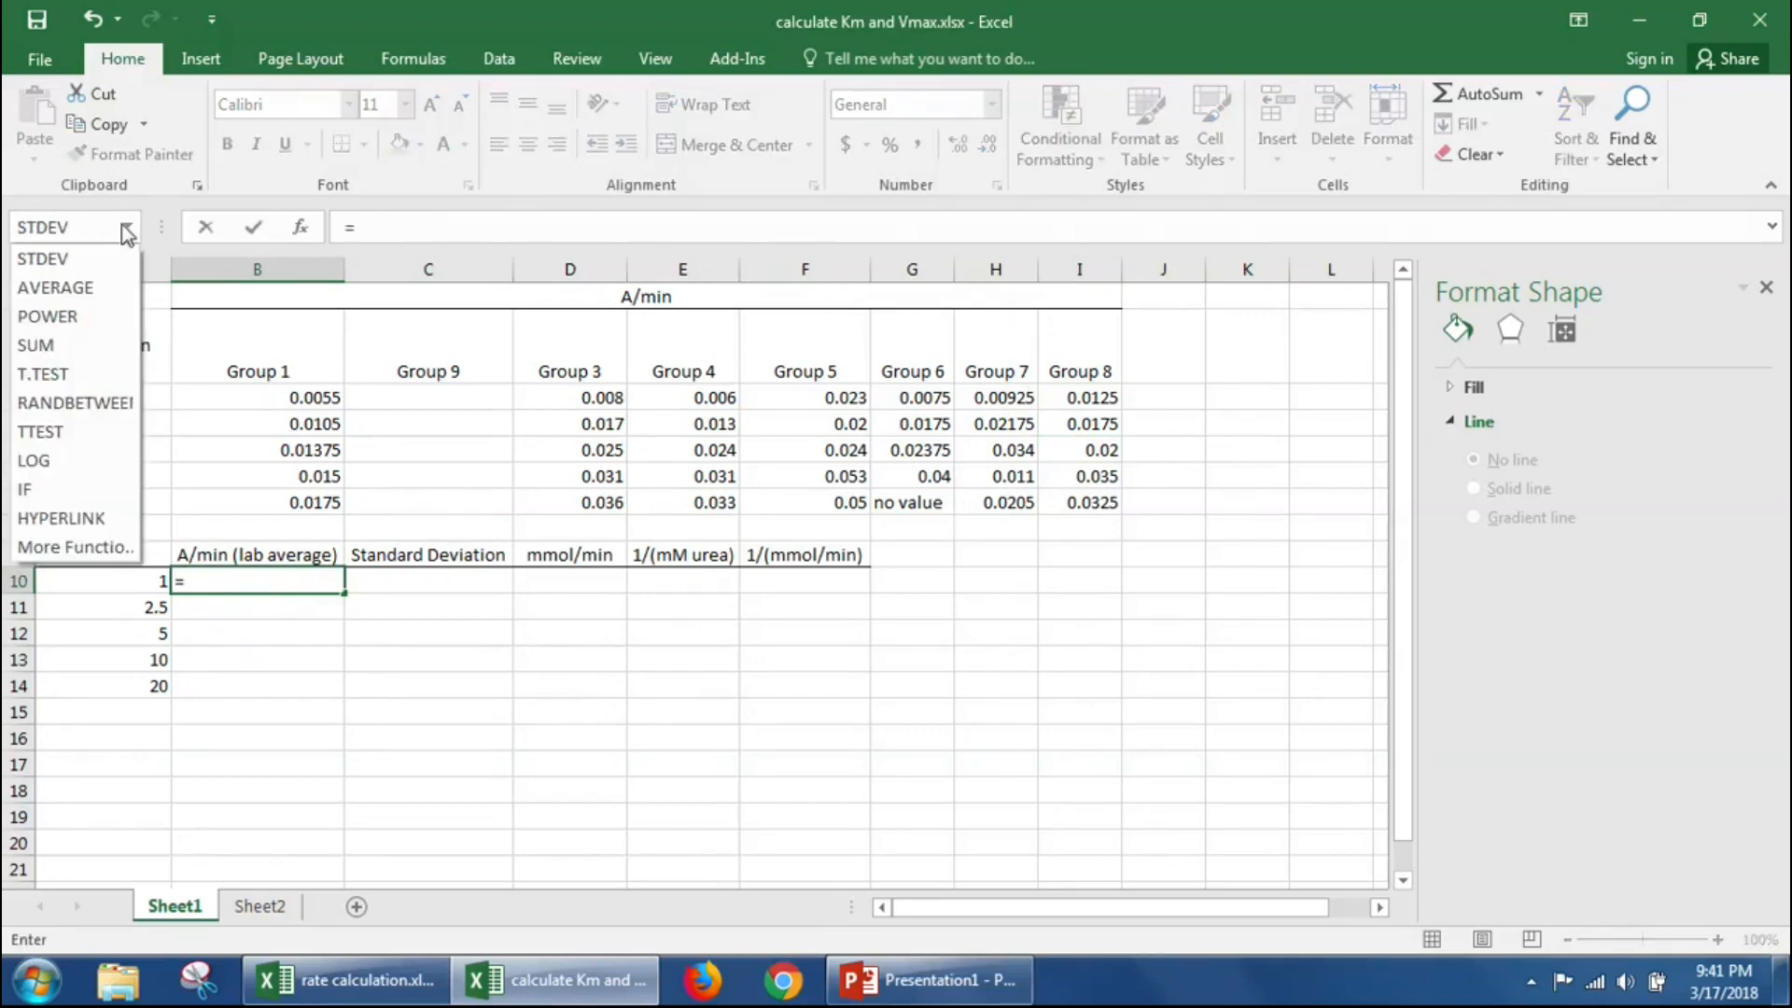
click(68, 288)
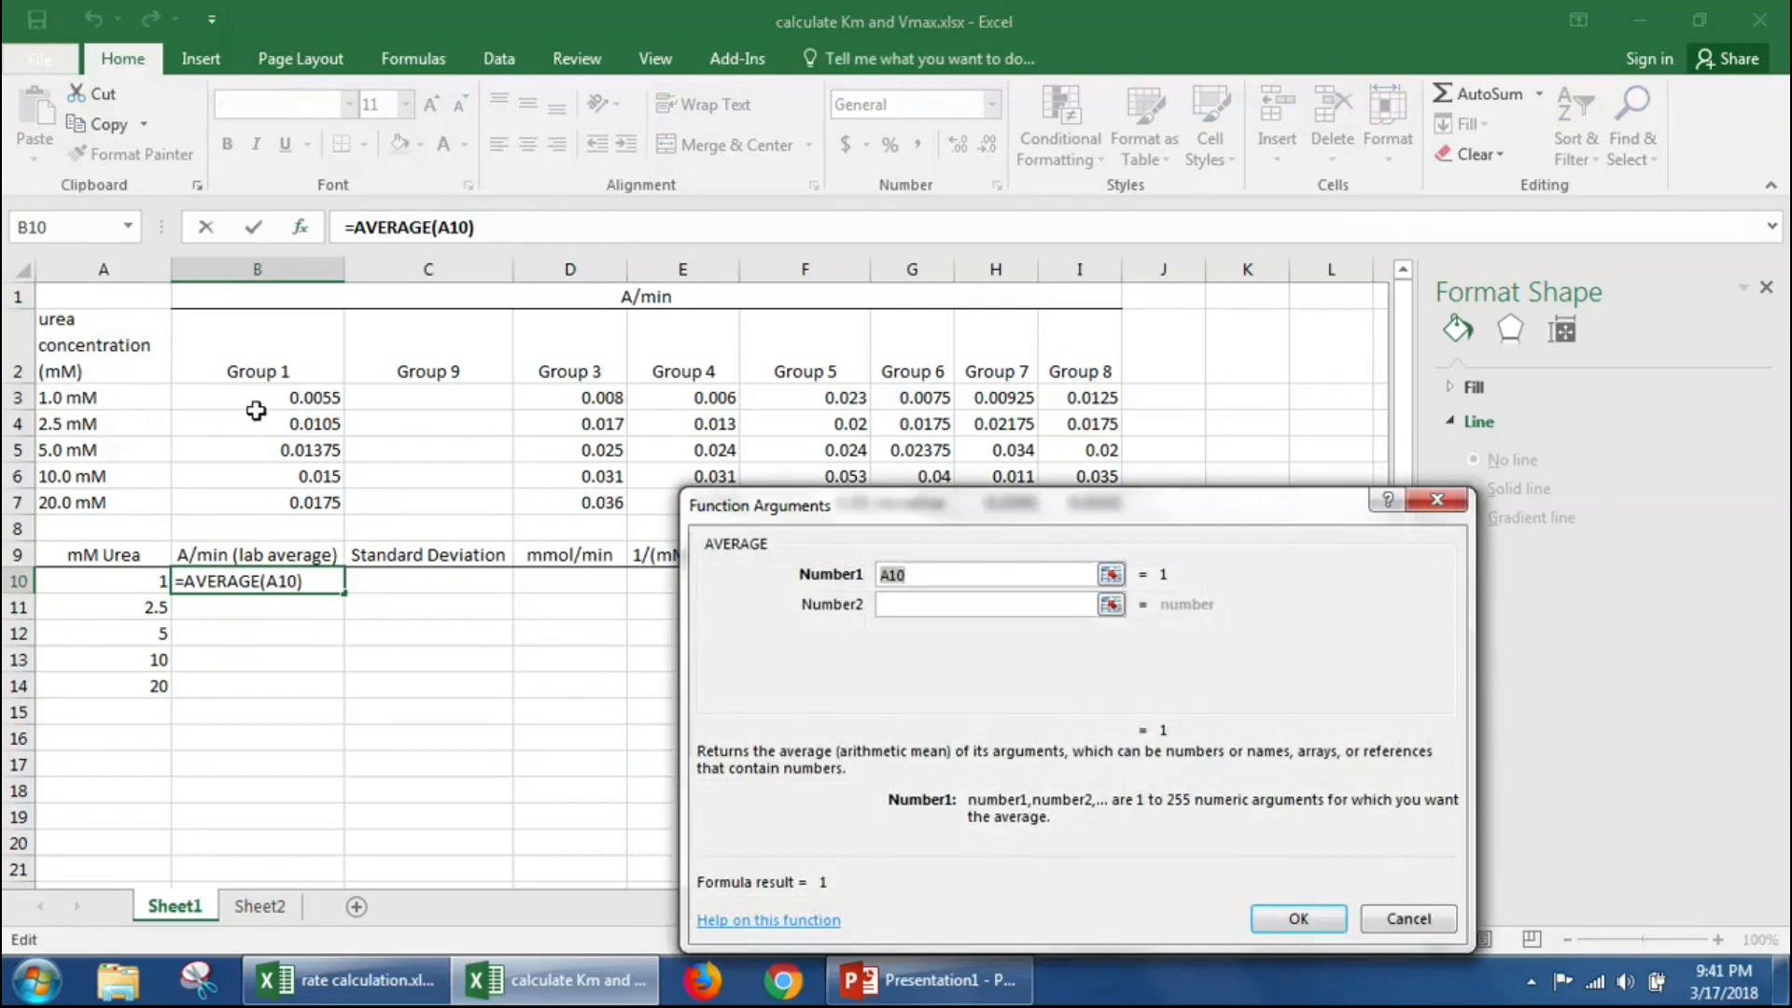
drag(284, 399, 1080, 400)
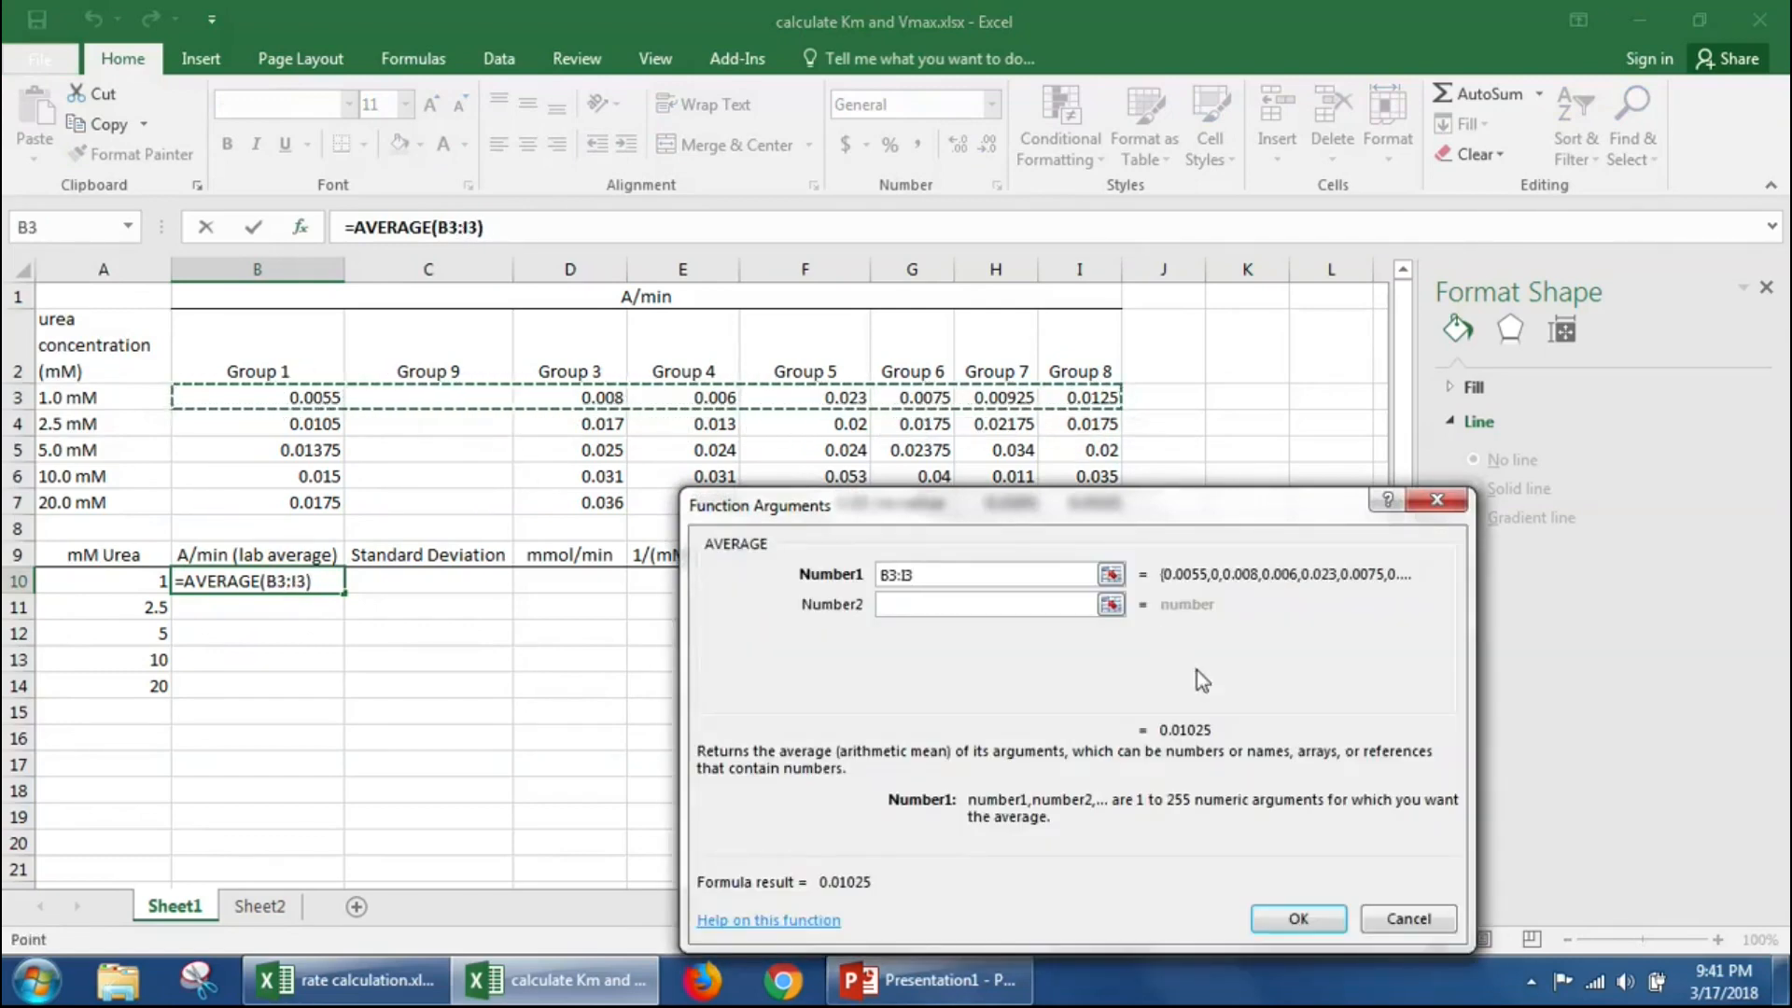
click(1274, 916)
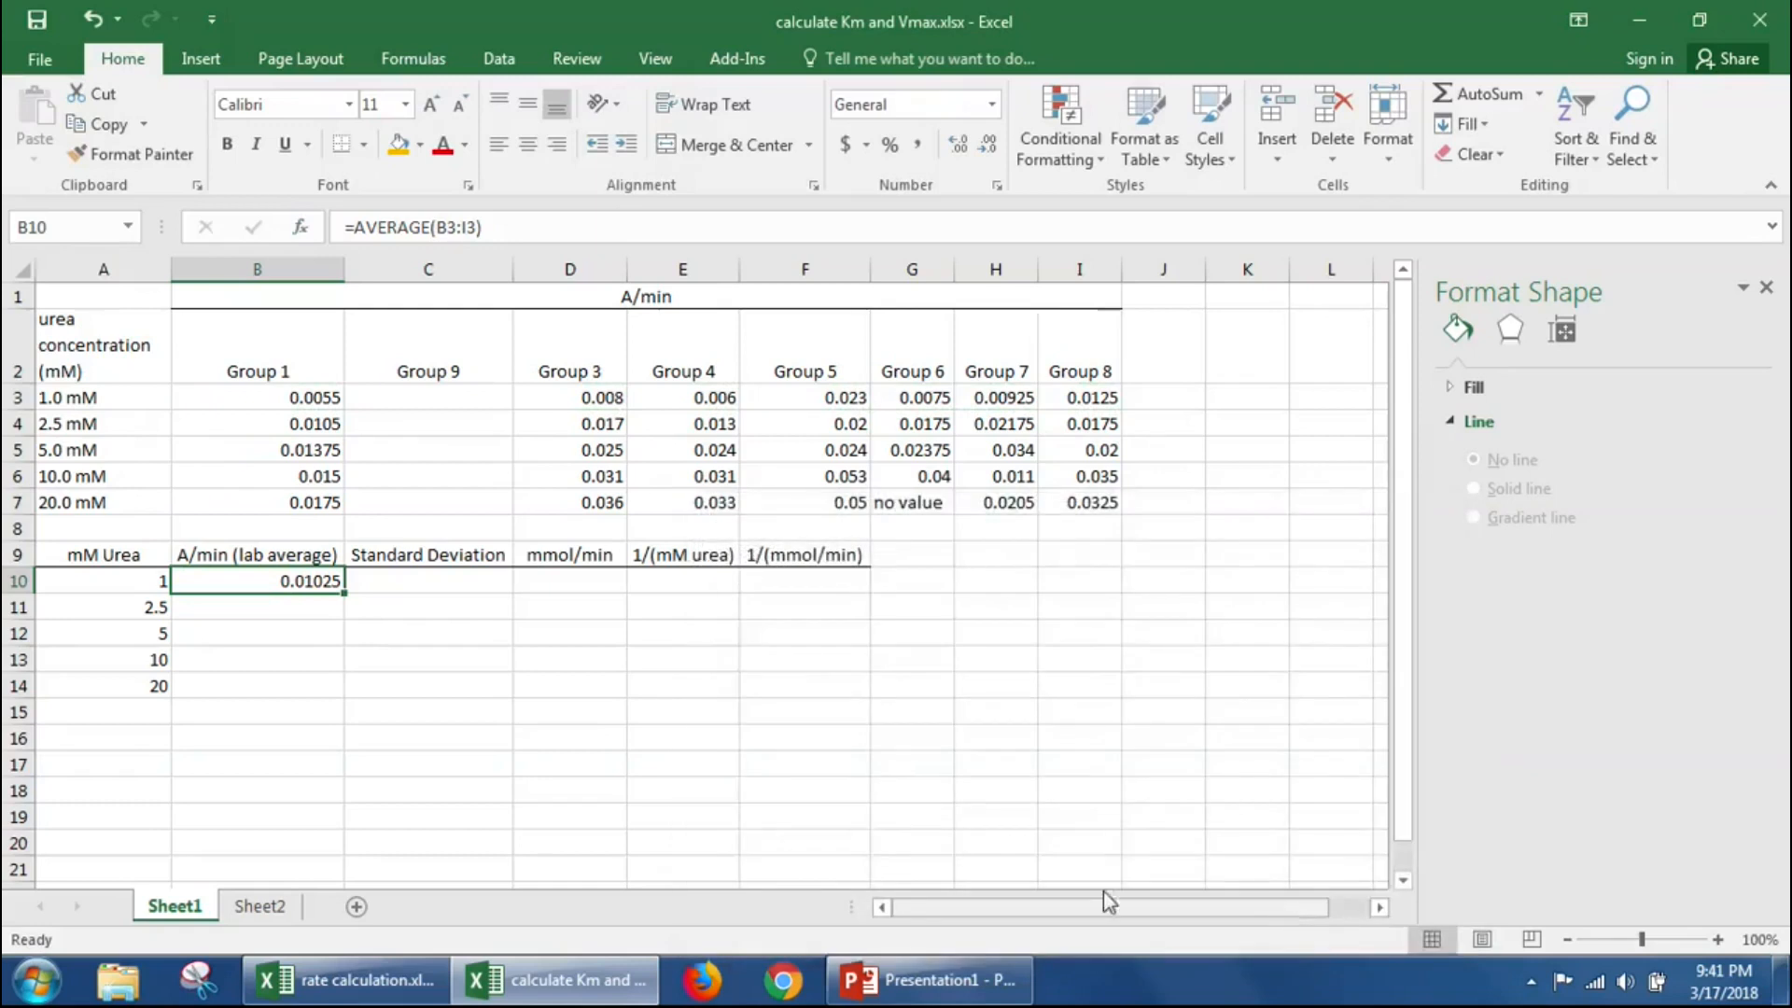
Step: Calculate the standard deviation for 1 mM urea in C10 with STDEV over B3:I3
click(410, 581)
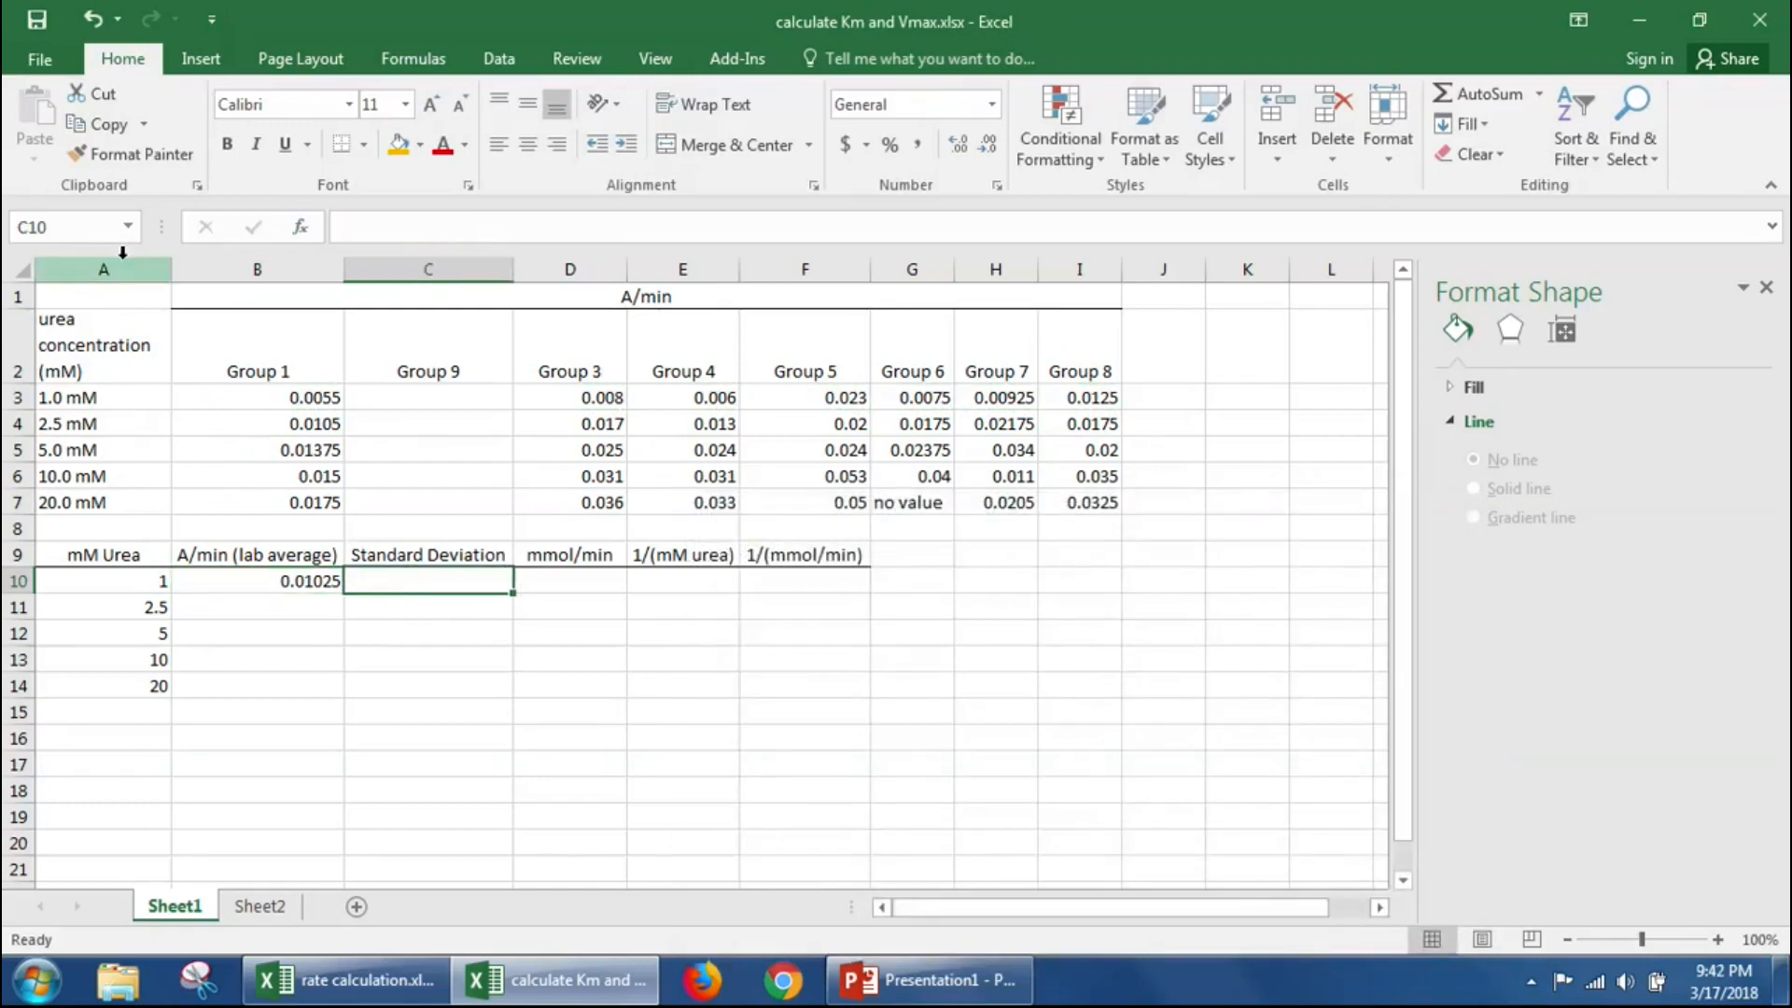
text(=)
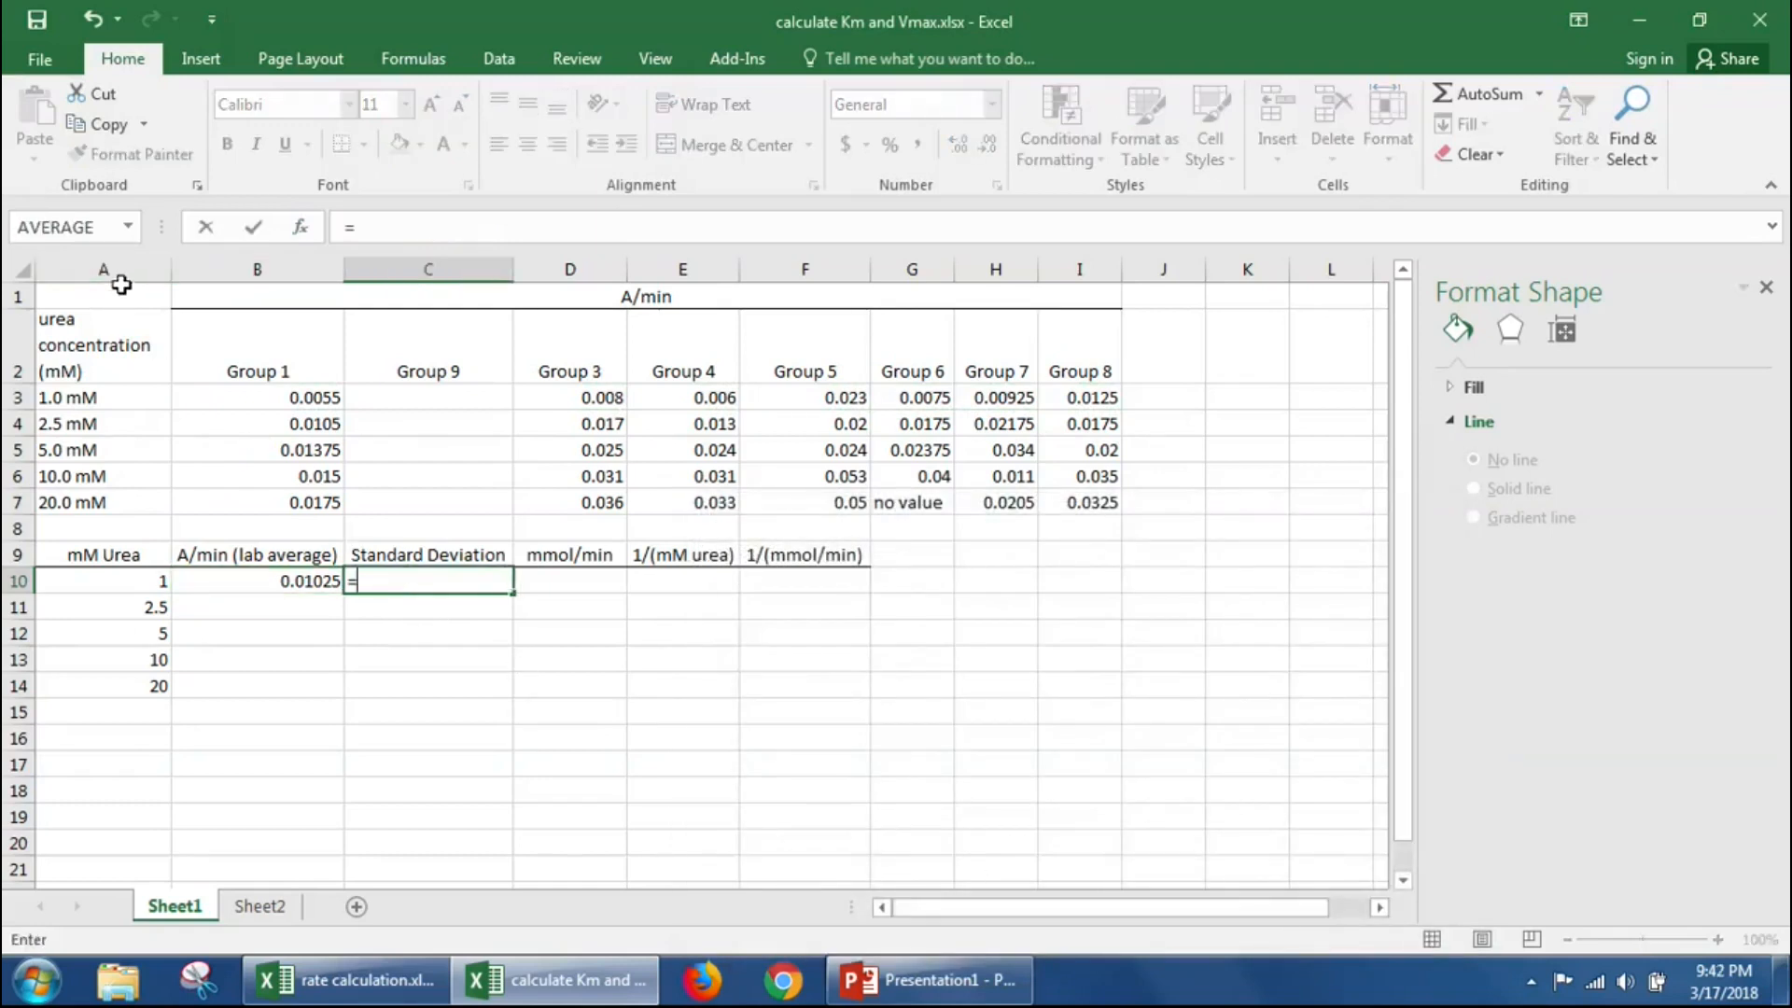
click(127, 228)
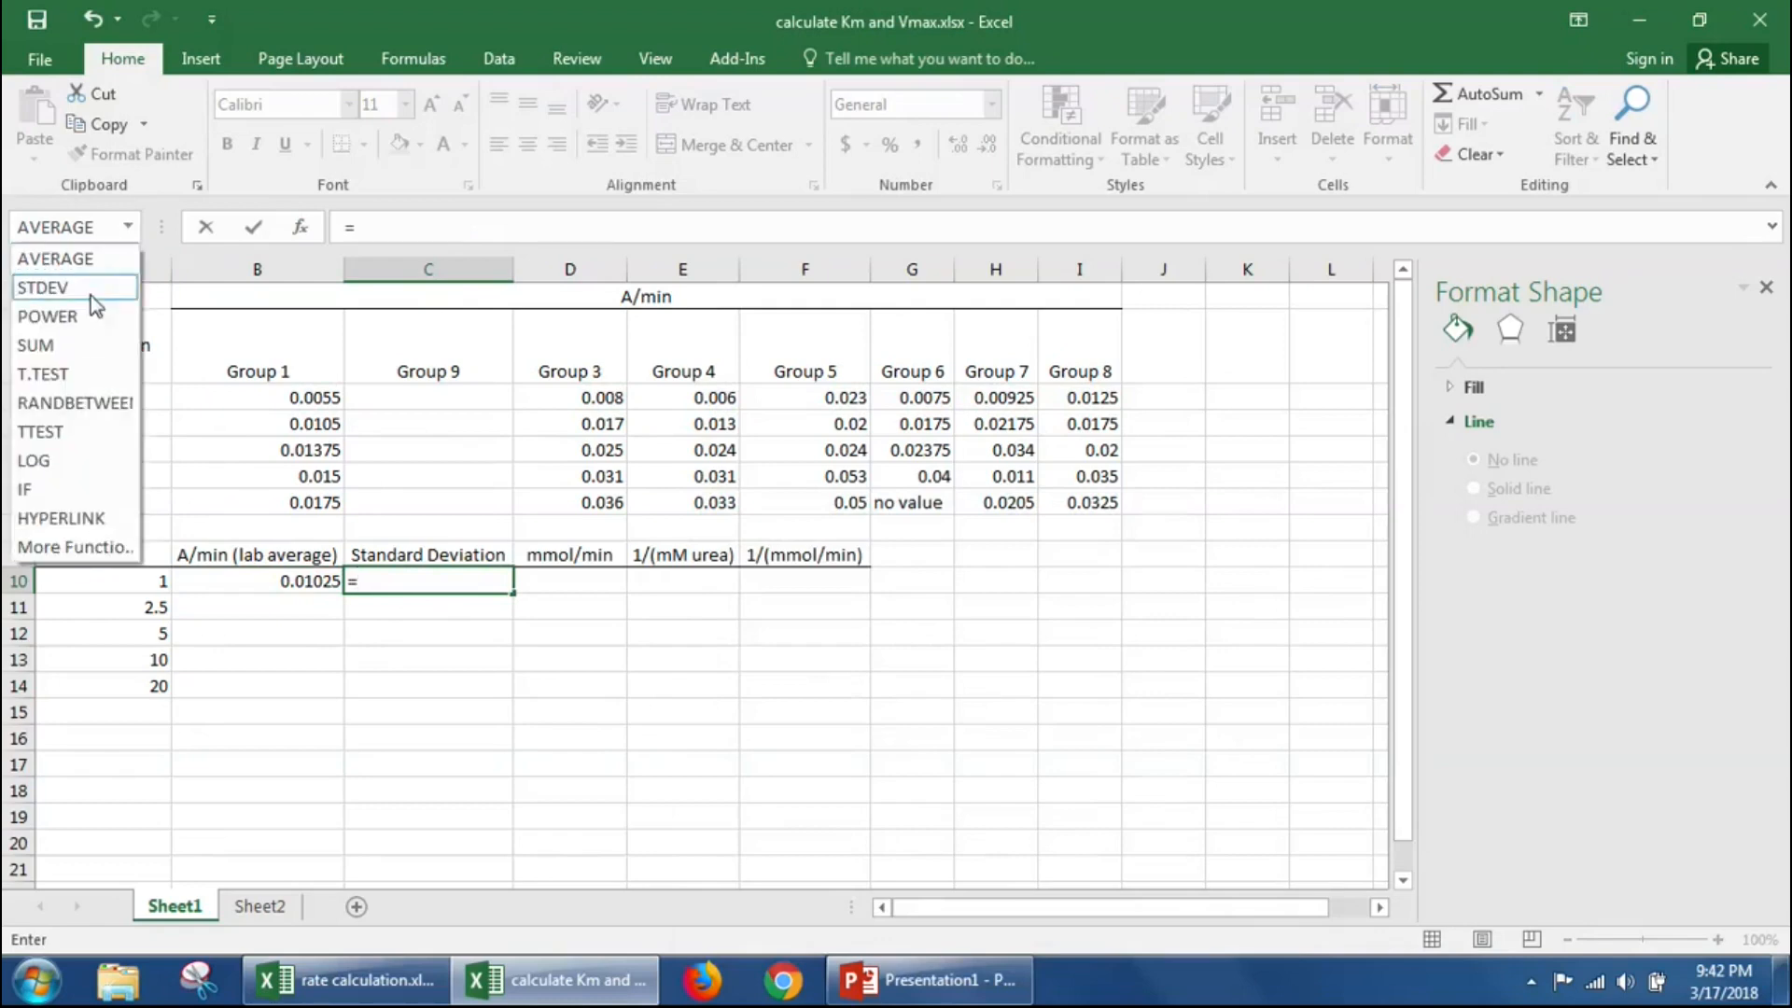
click(96, 286)
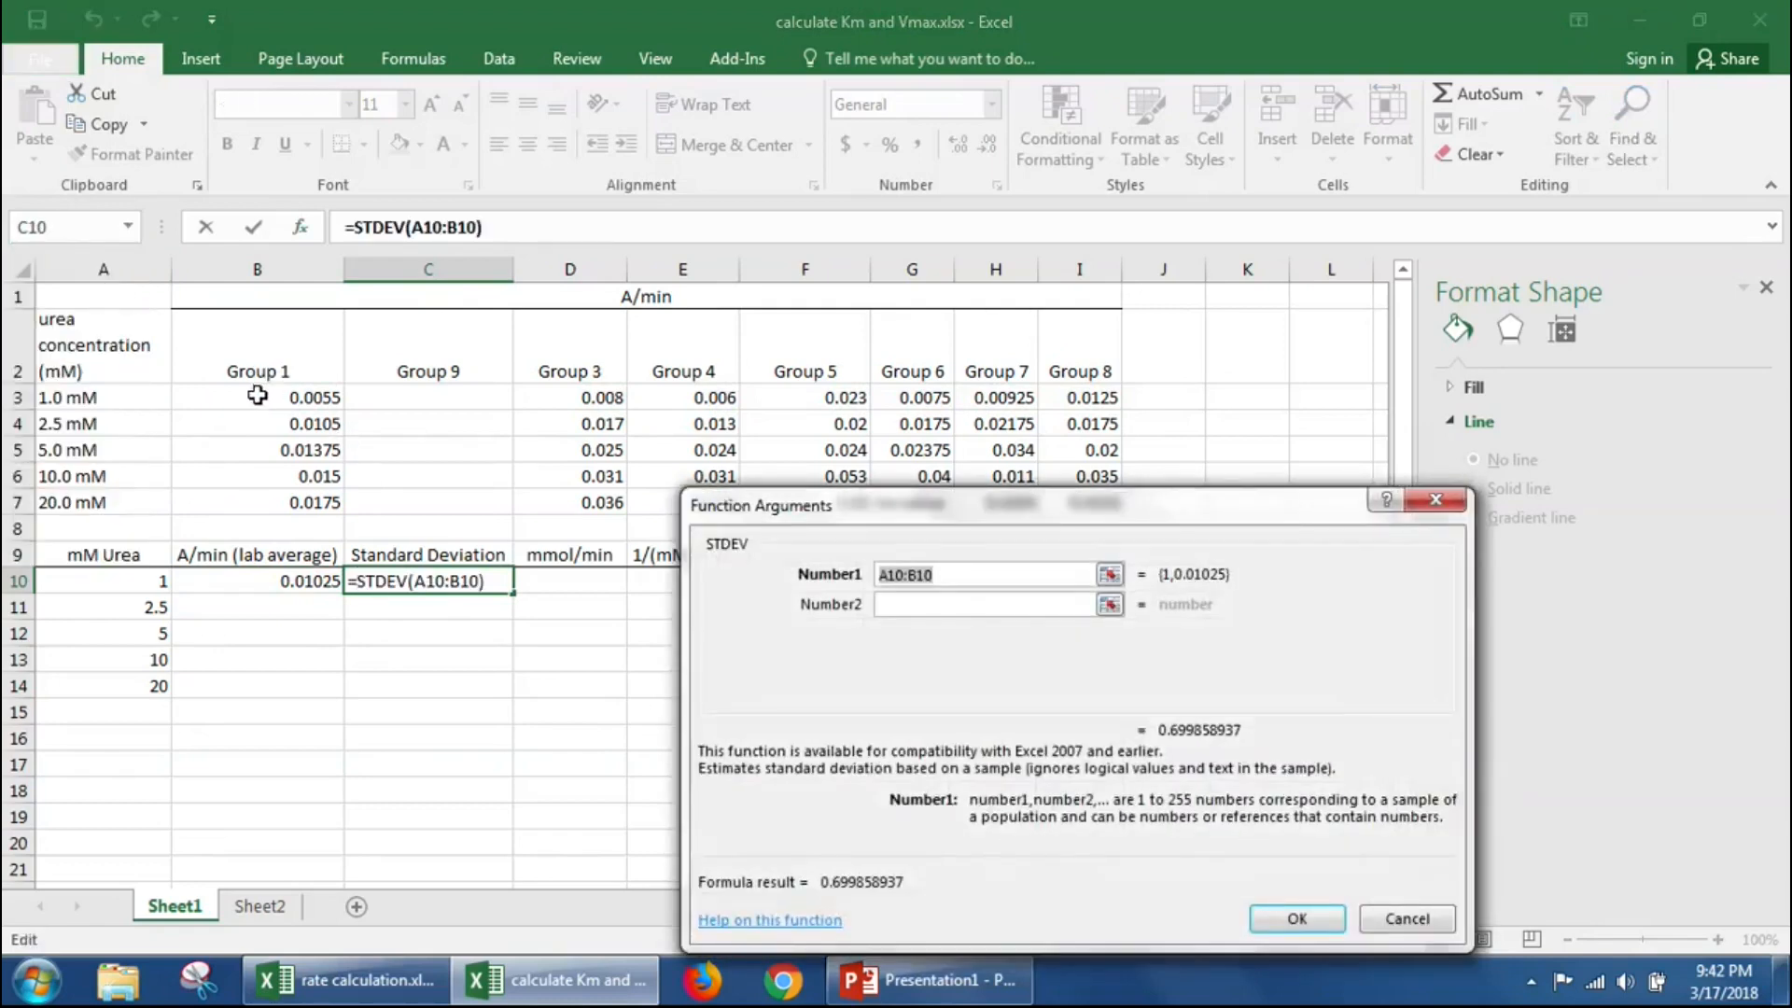
drag(257, 396, 1087, 399)
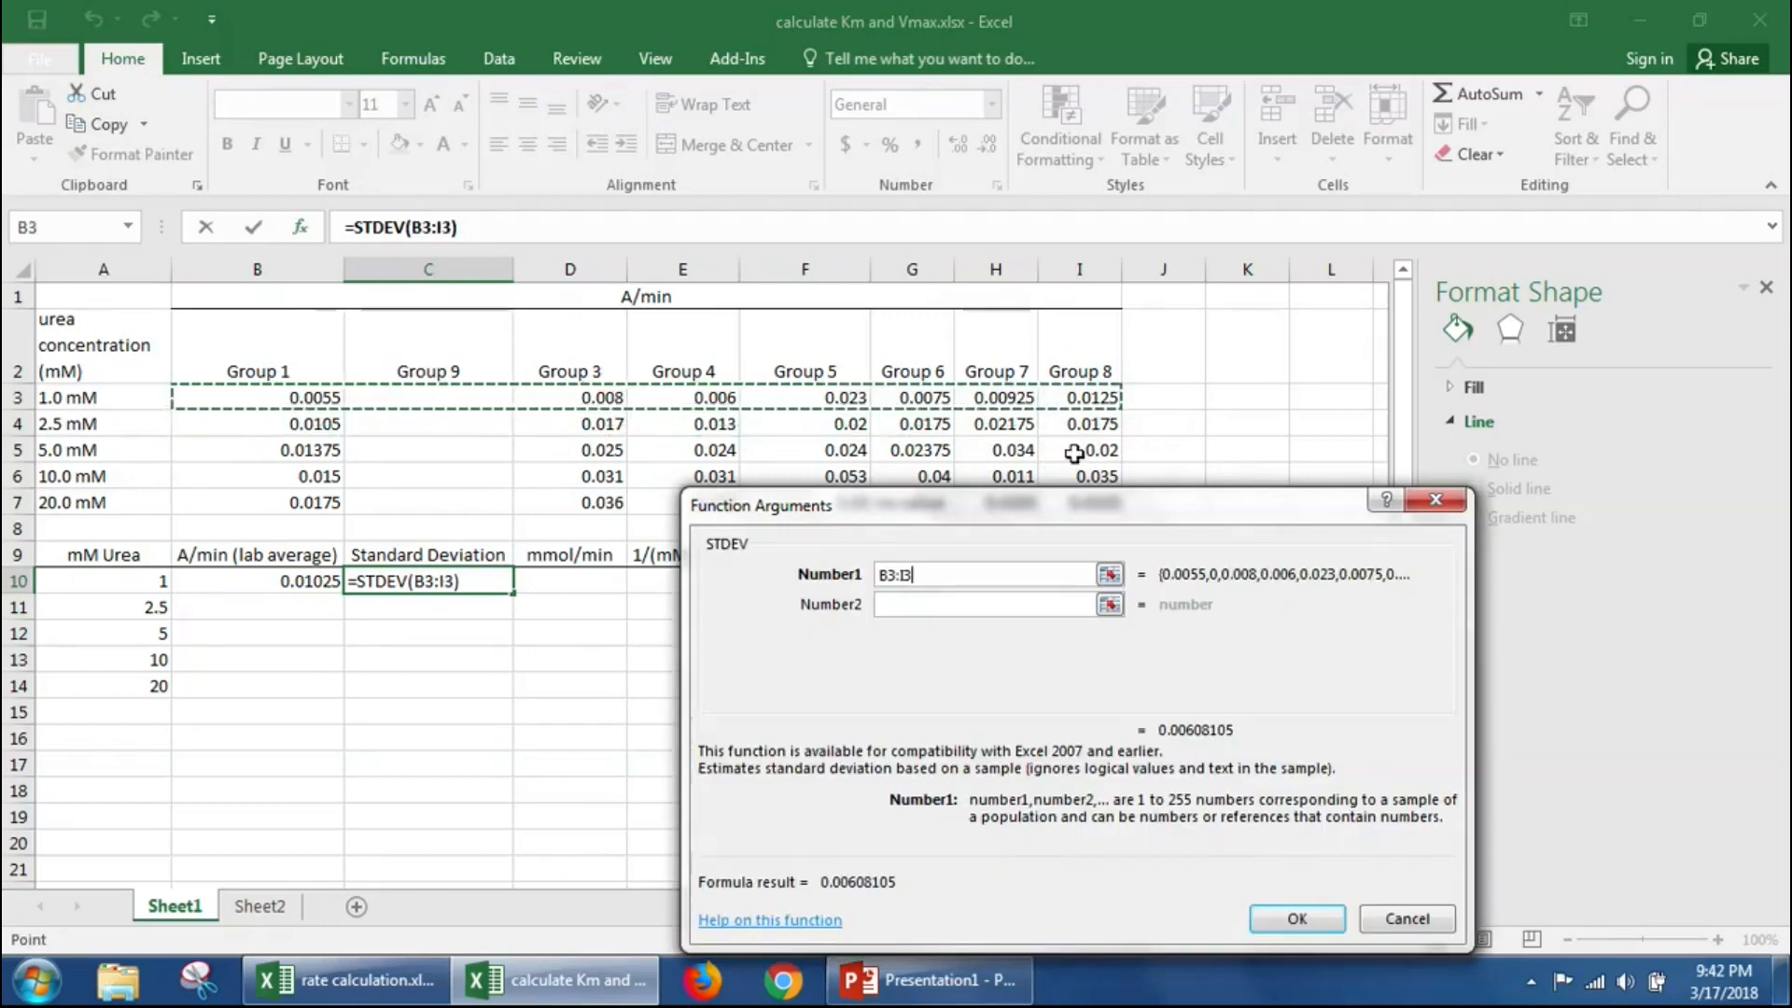
click(1297, 919)
Step: Fill the average and standard deviation formulas from B10:C10 down through row 14
click(428, 692)
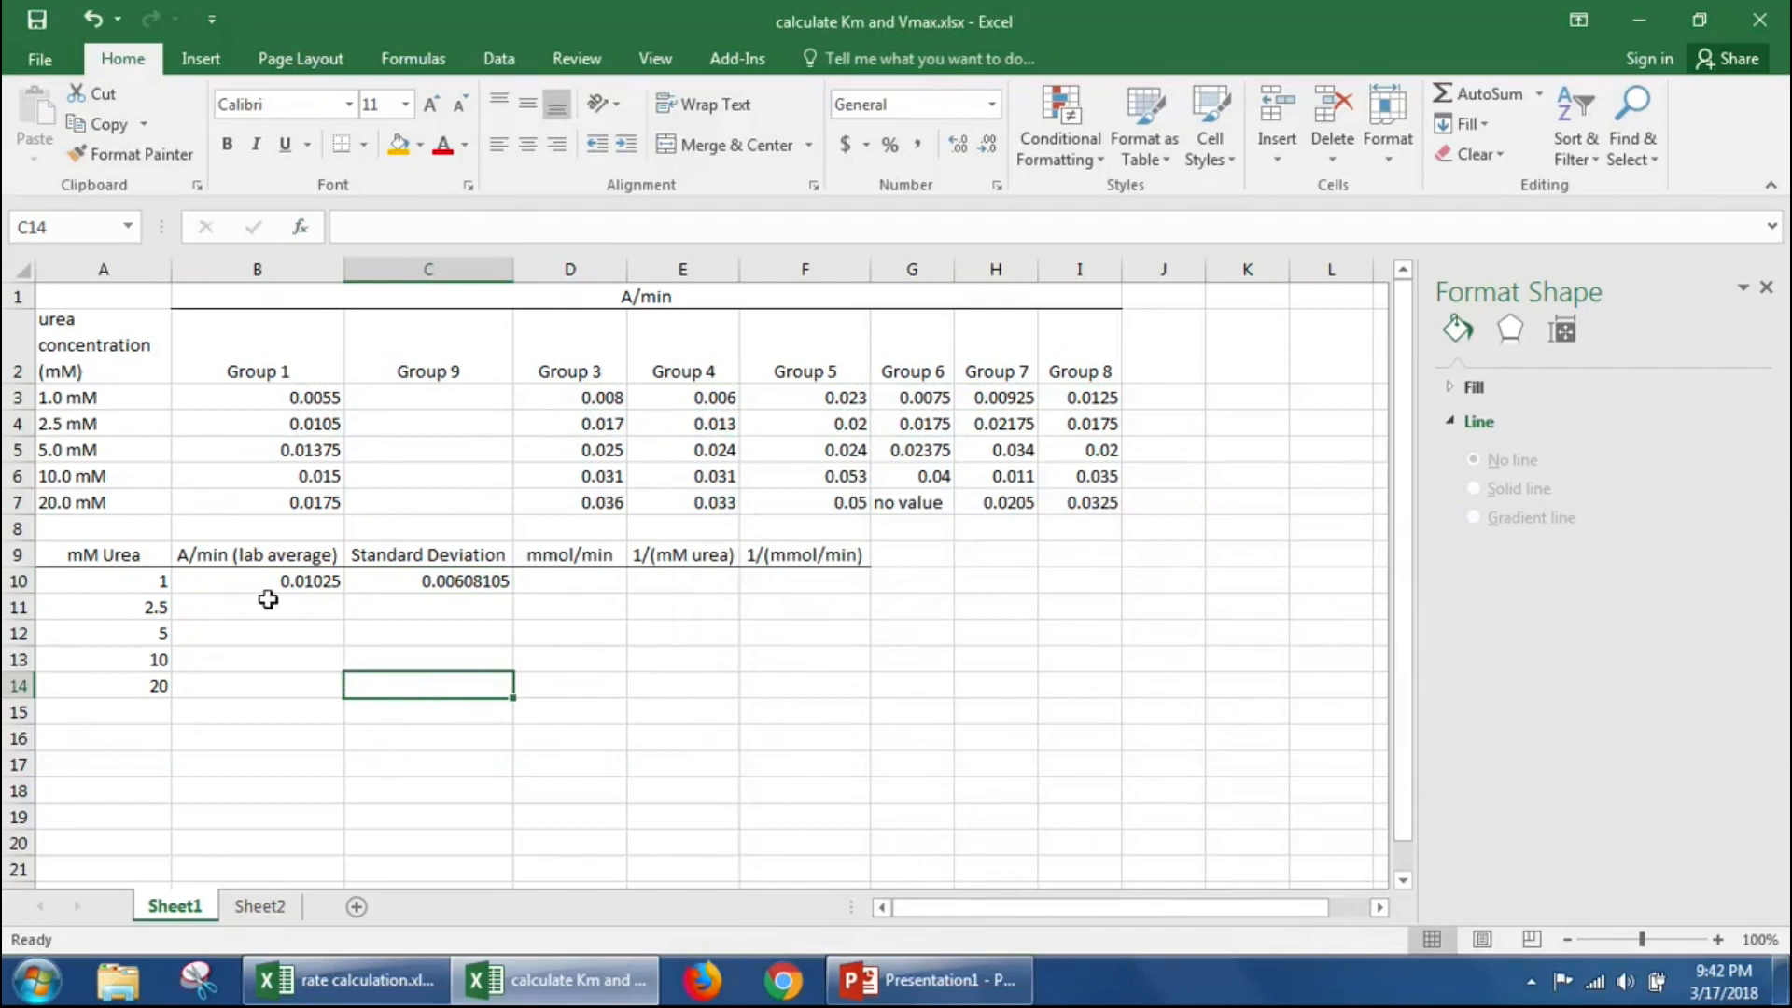
drag(217, 576, 411, 687)
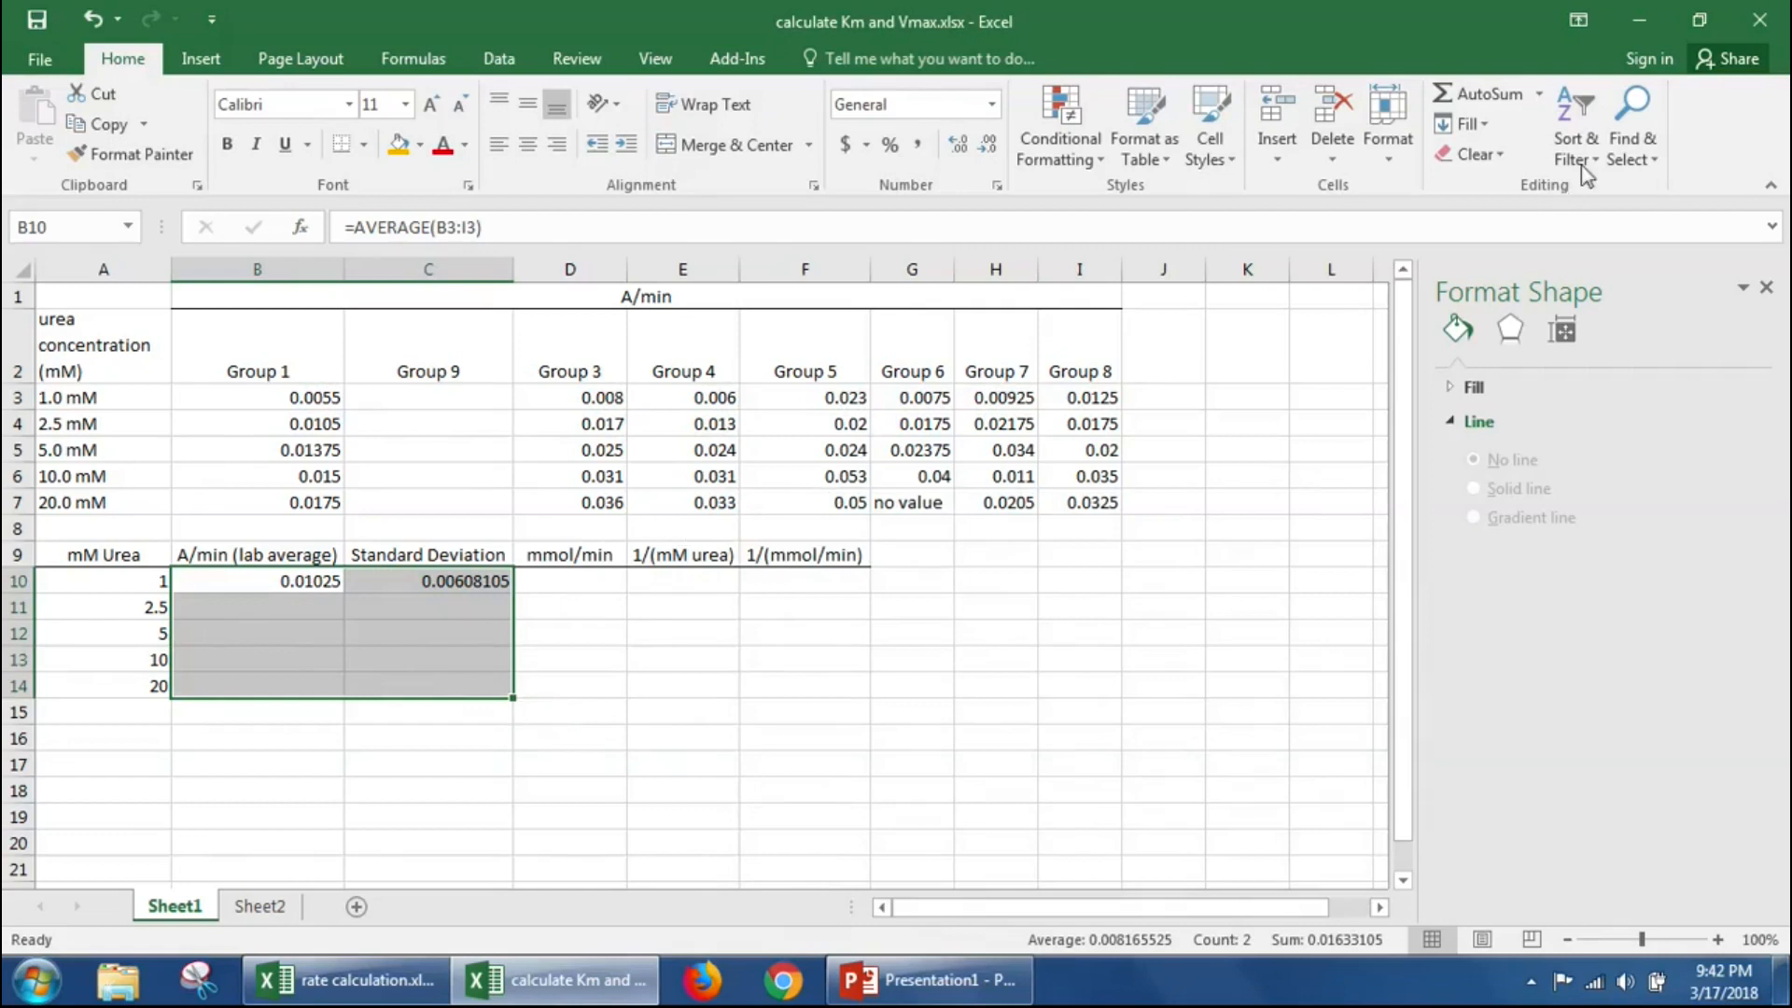
click(1479, 126)
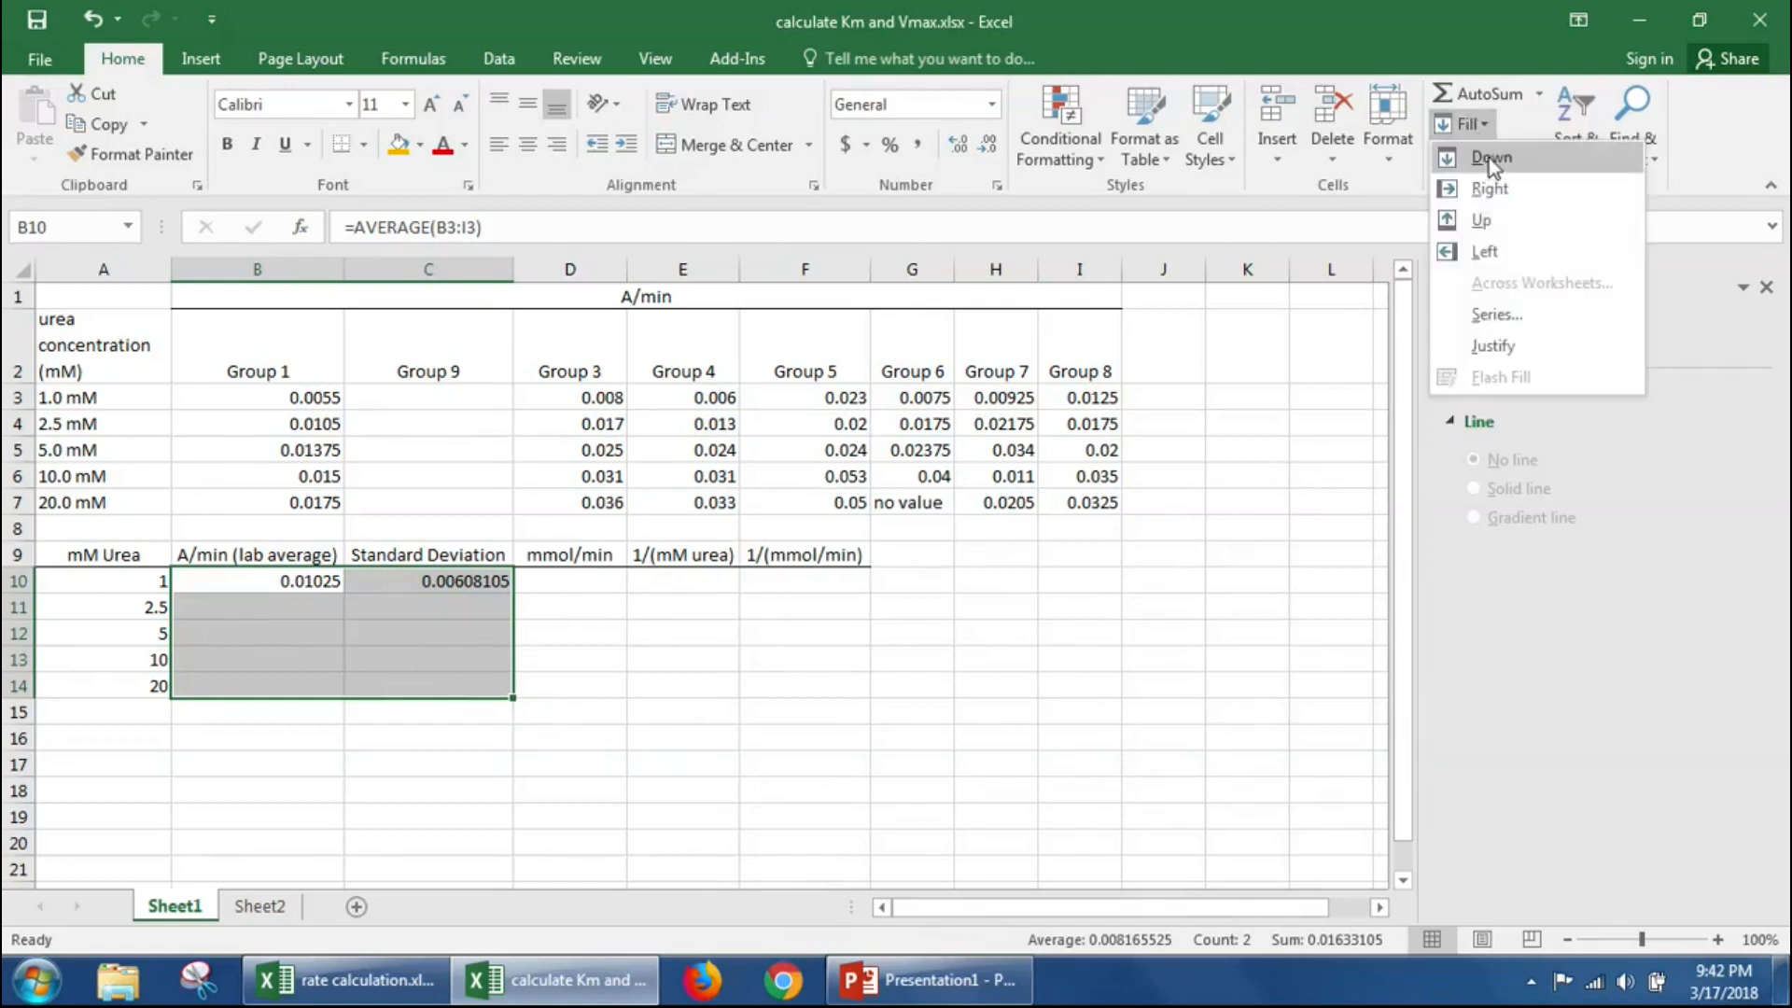
click(1487, 158)
click(444, 770)
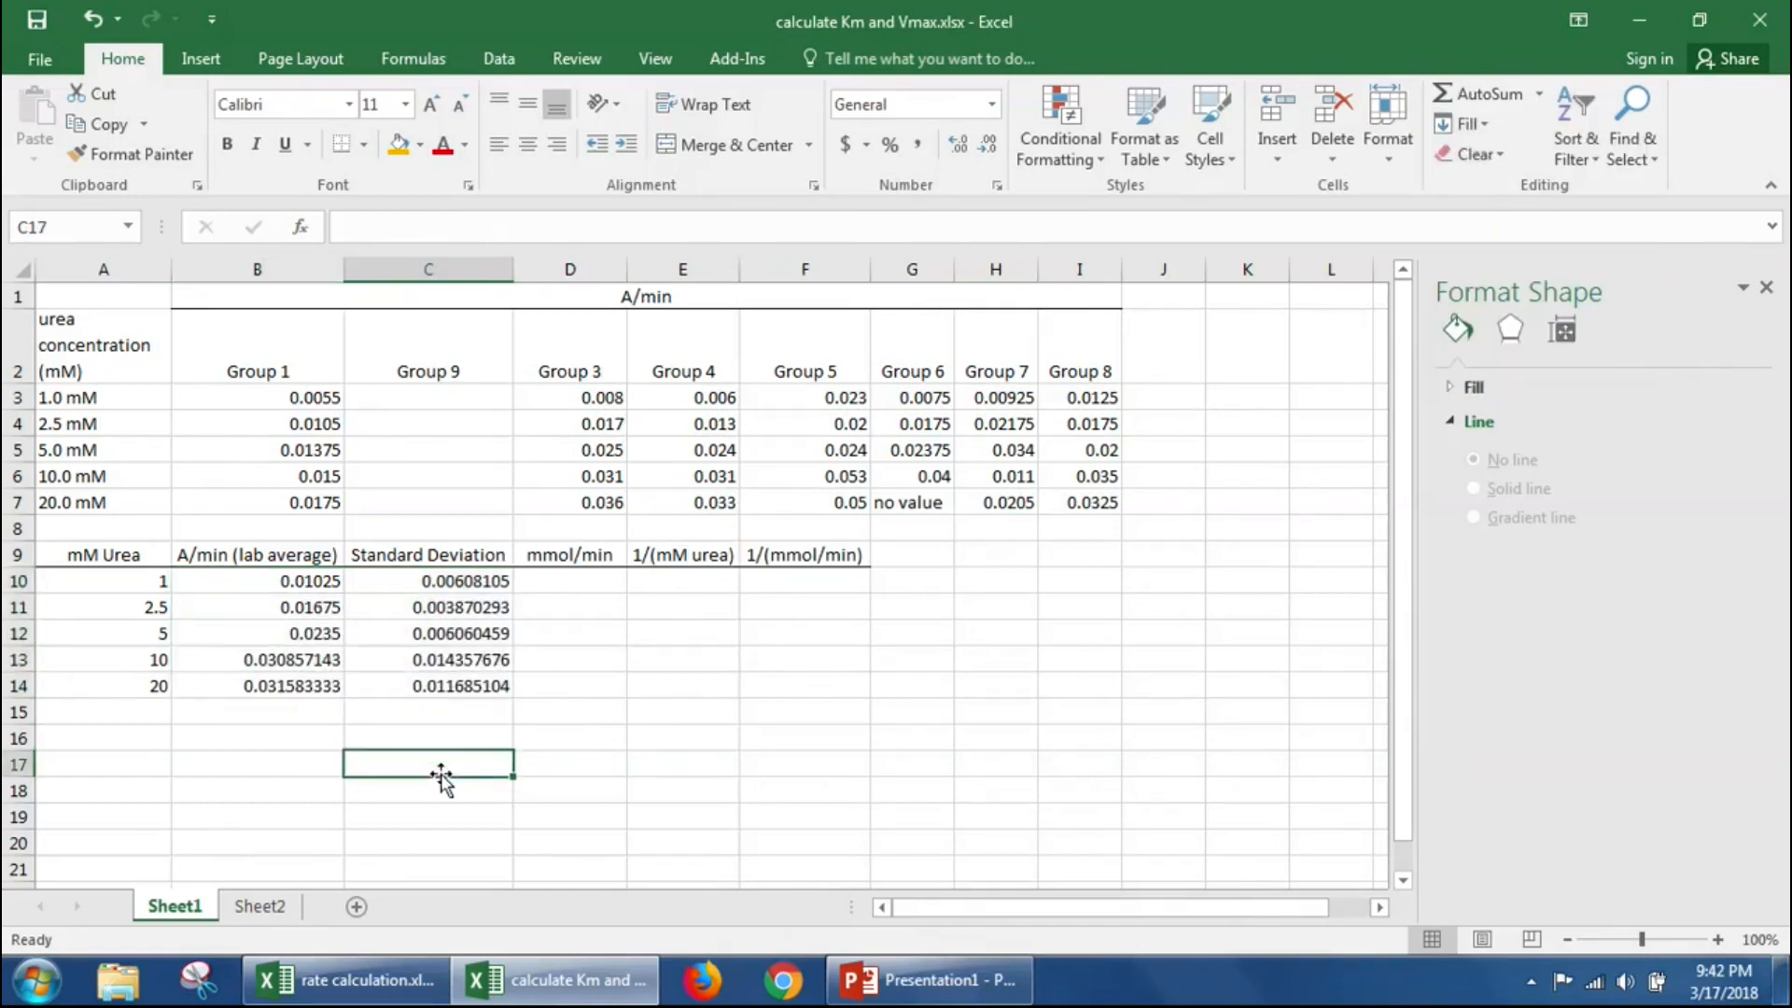
Step: Insert a markers-only scatter chart of lab average A/min against mM urea from A9:B14
click(131, 555)
drag(161, 619, 227, 684)
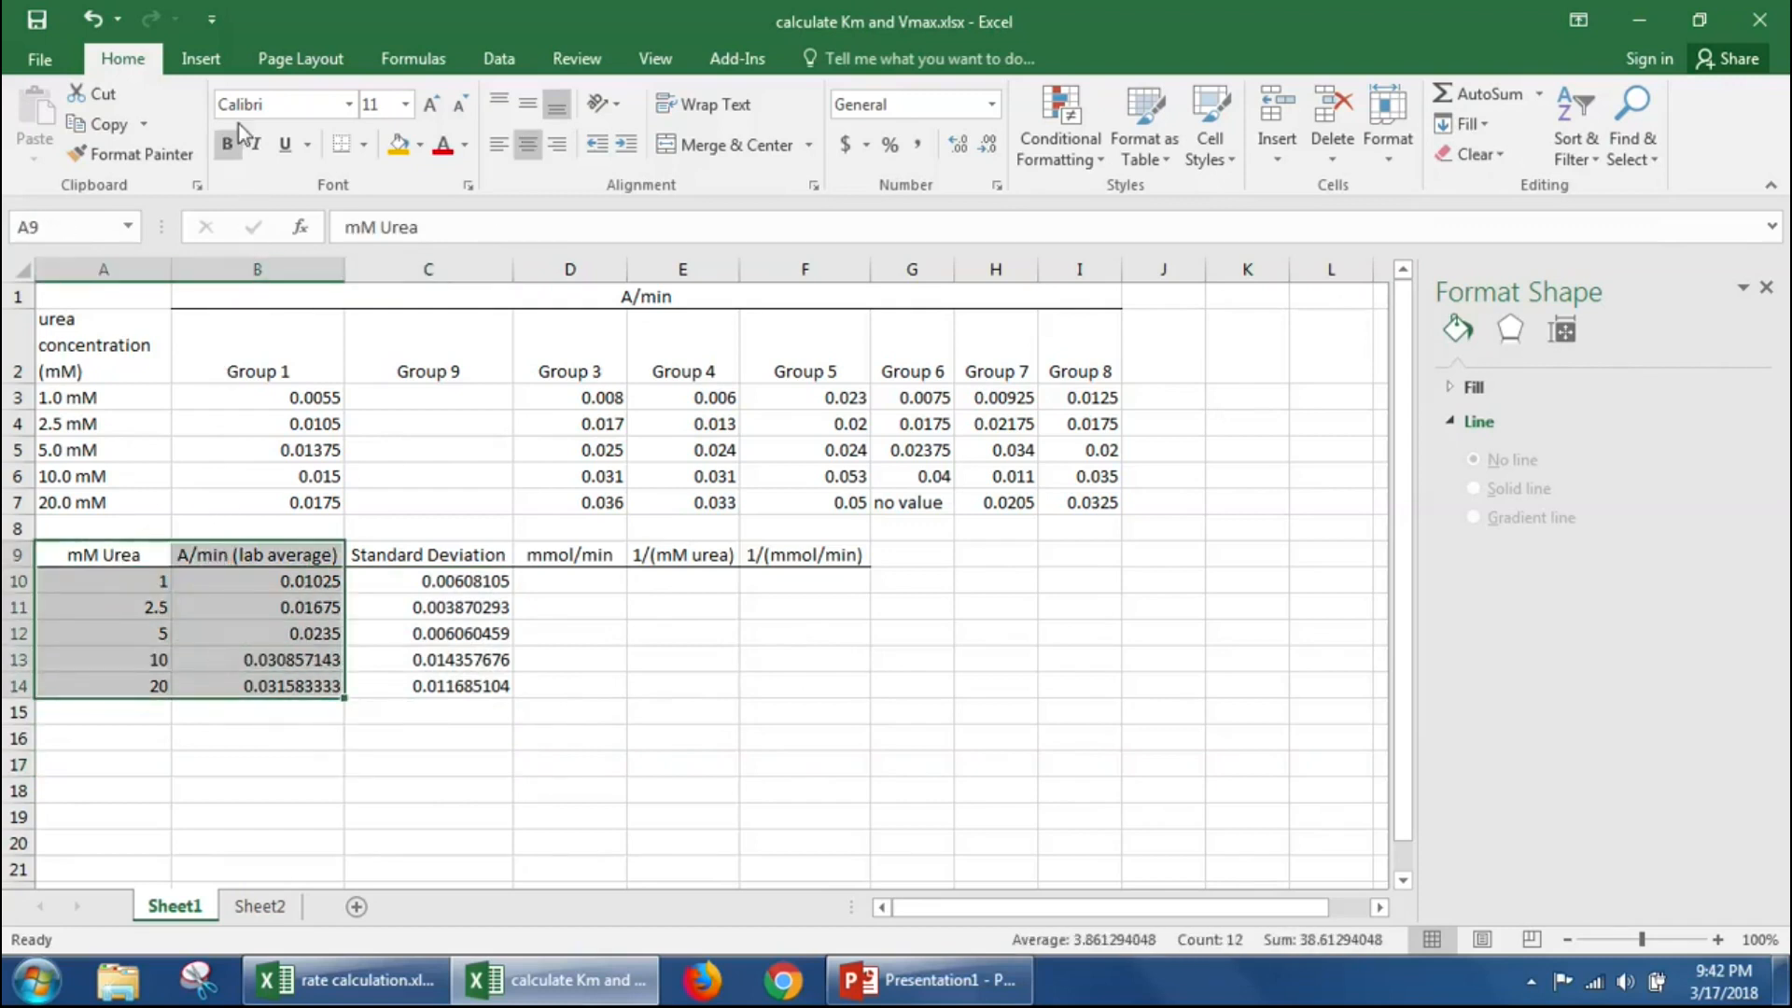
click(202, 62)
click(798, 154)
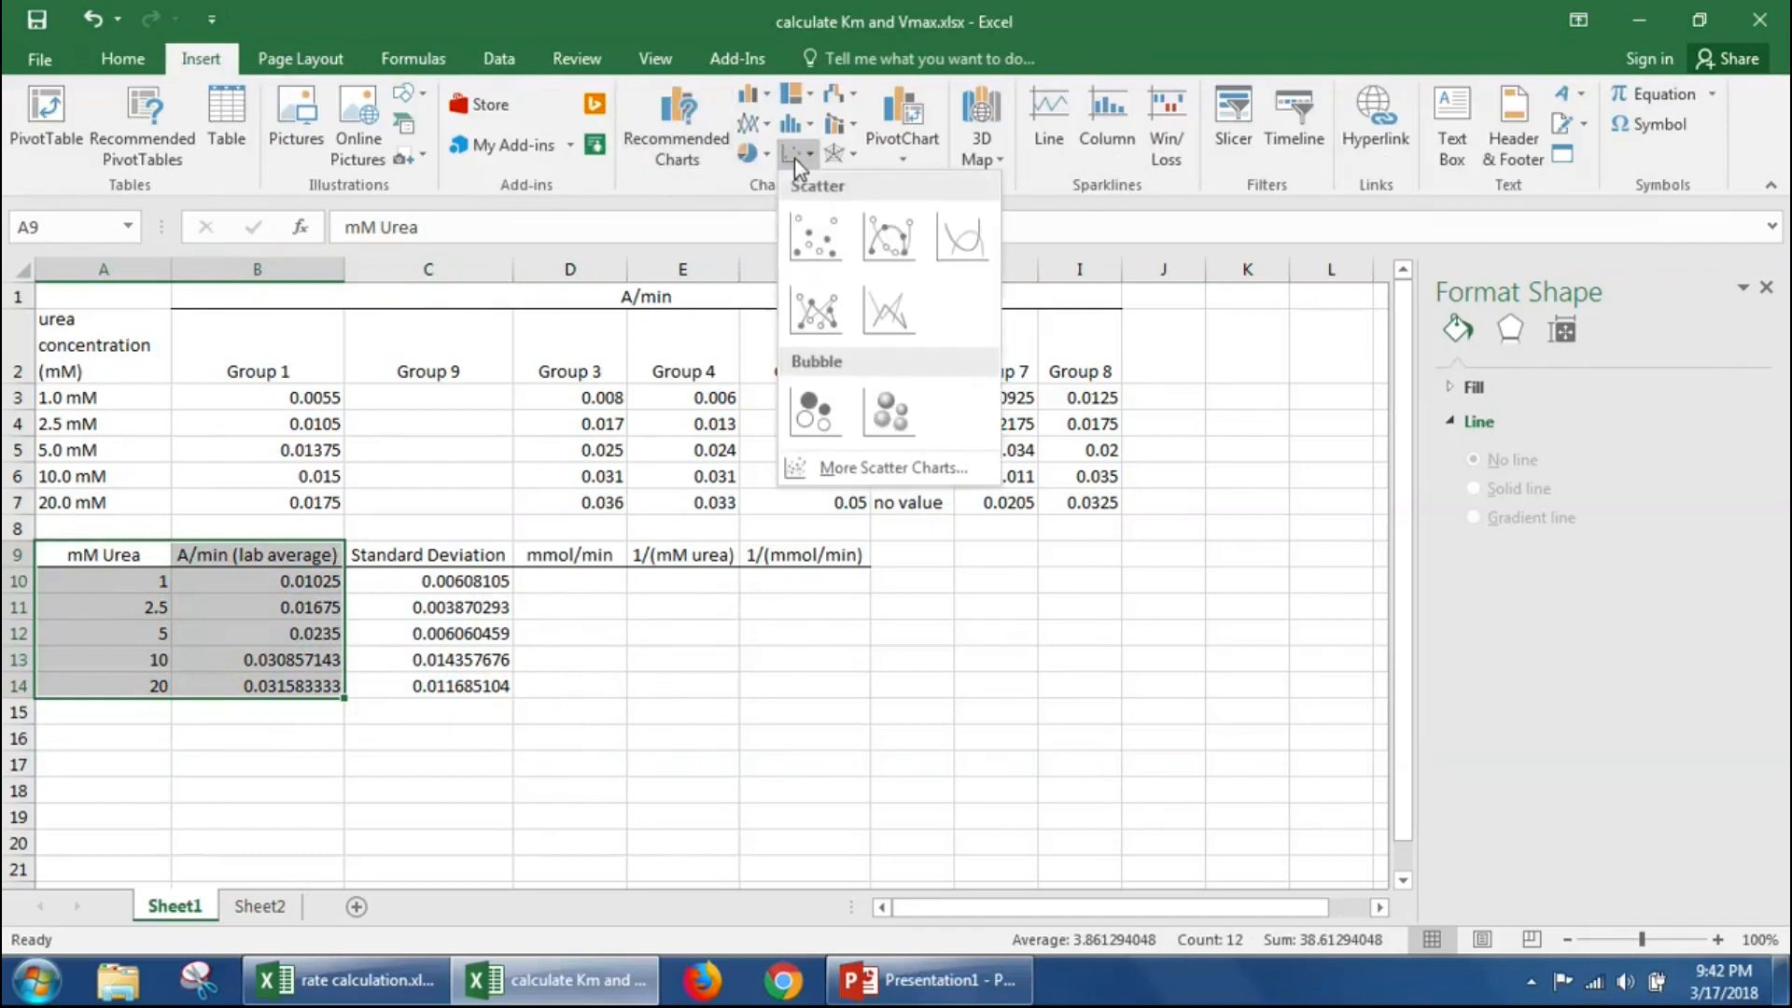
click(808, 241)
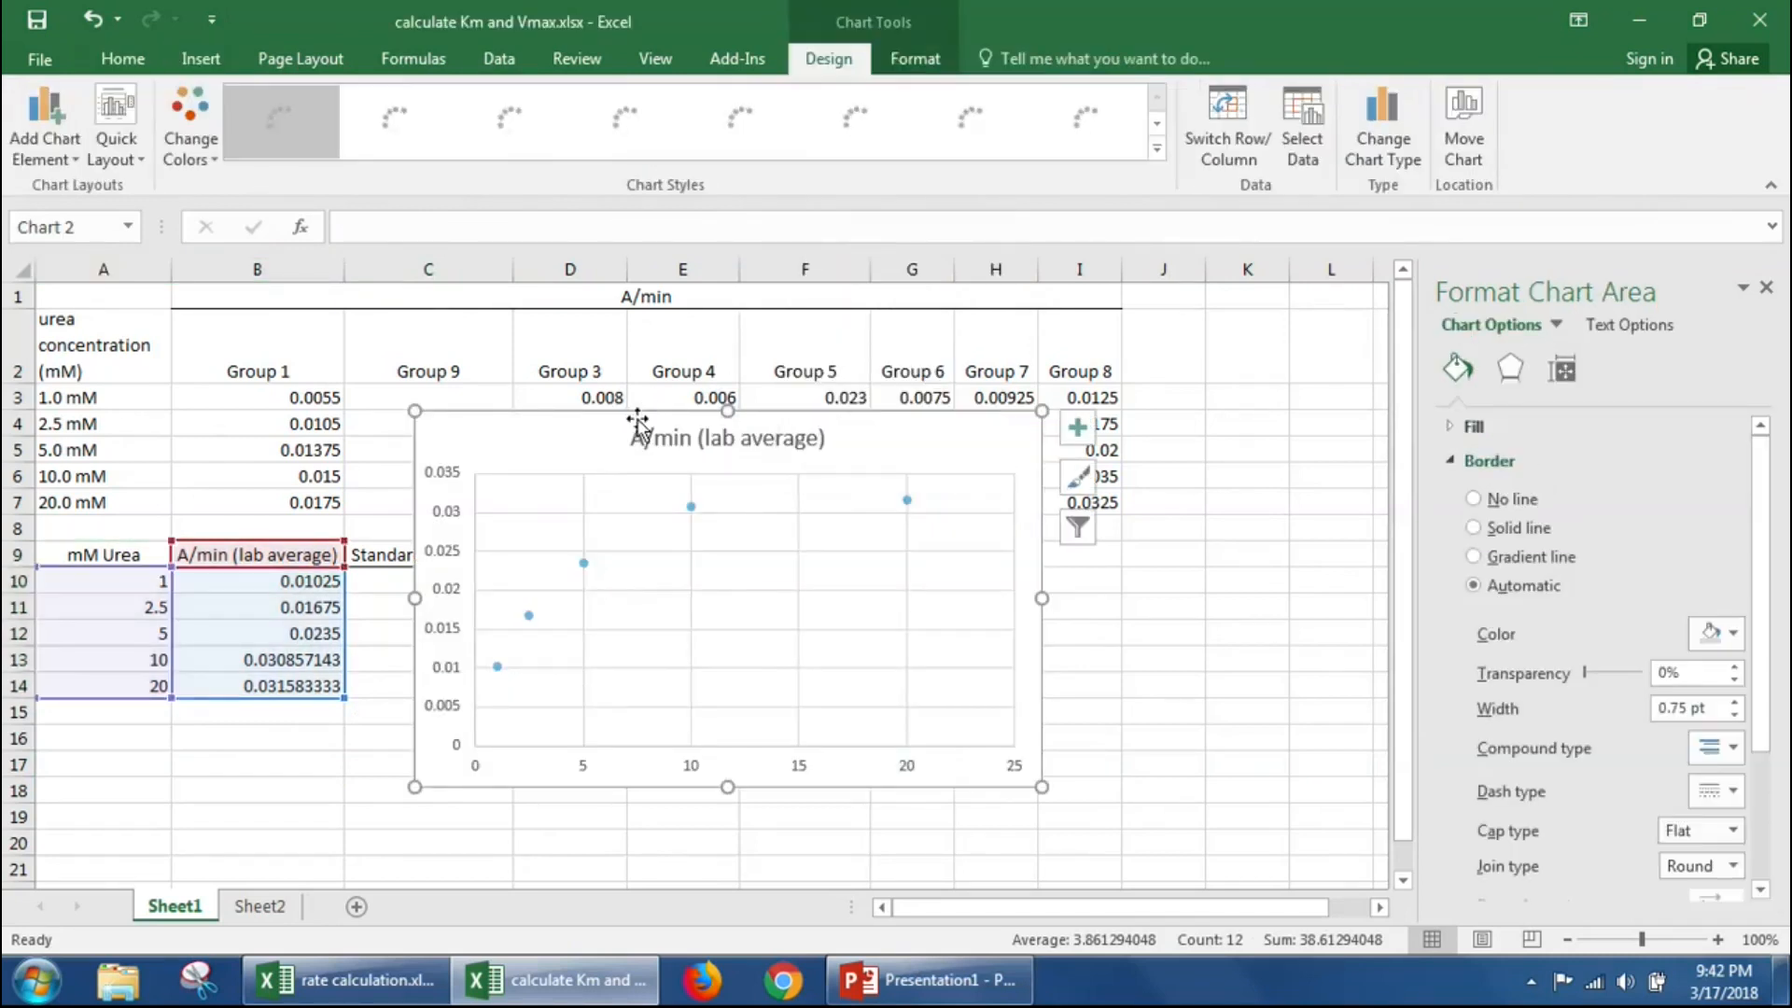
Step: Move the scatter chart below the summary table so it starts at about row 16
drag(636, 412, 276, 683)
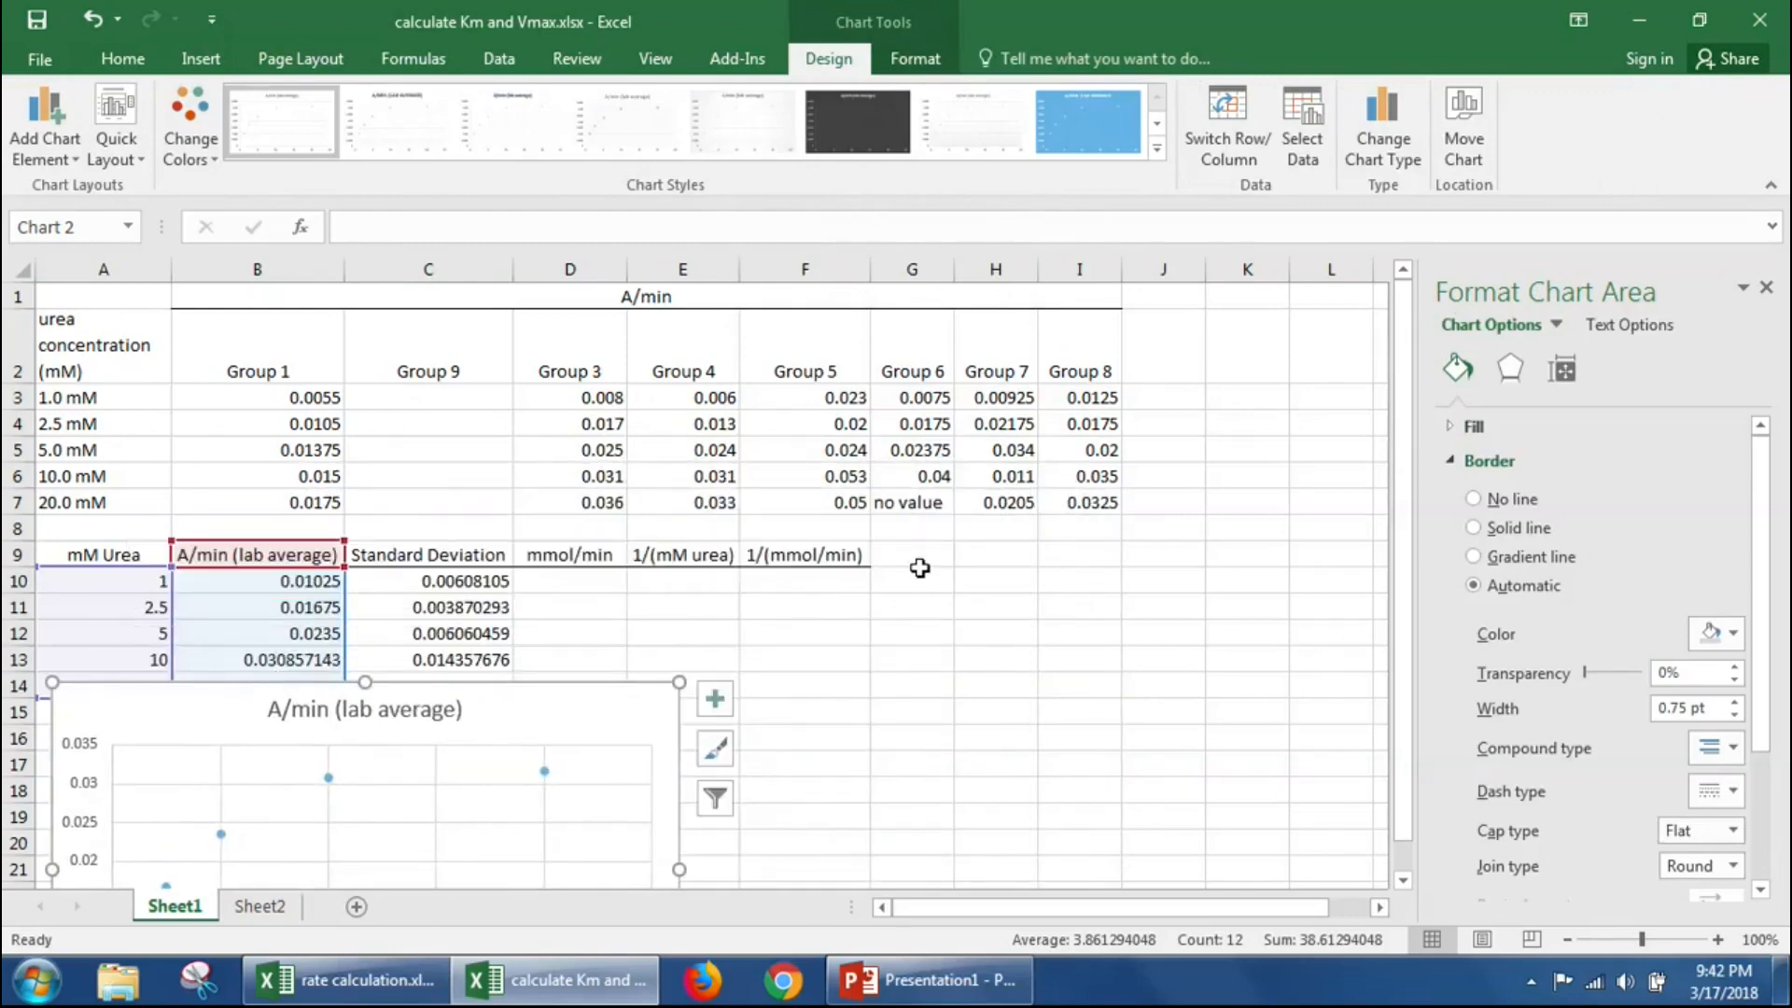
scroll(916, 563, down, 3)
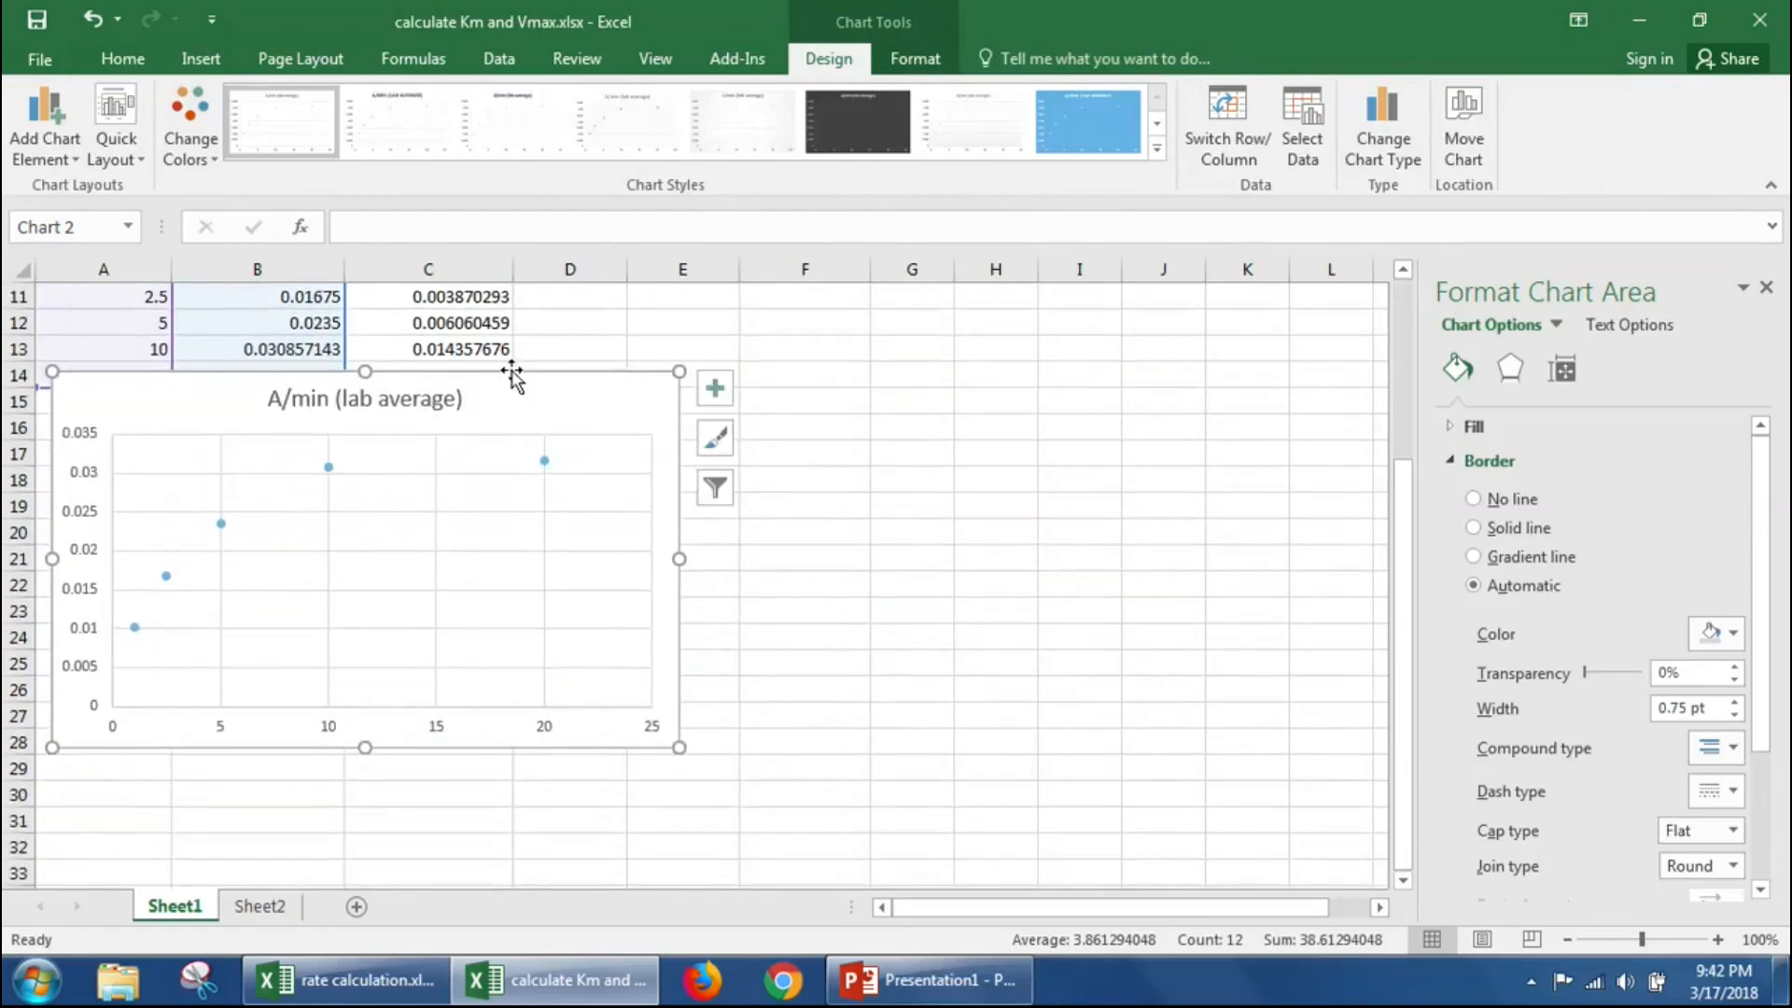
drag(512, 376, 544, 416)
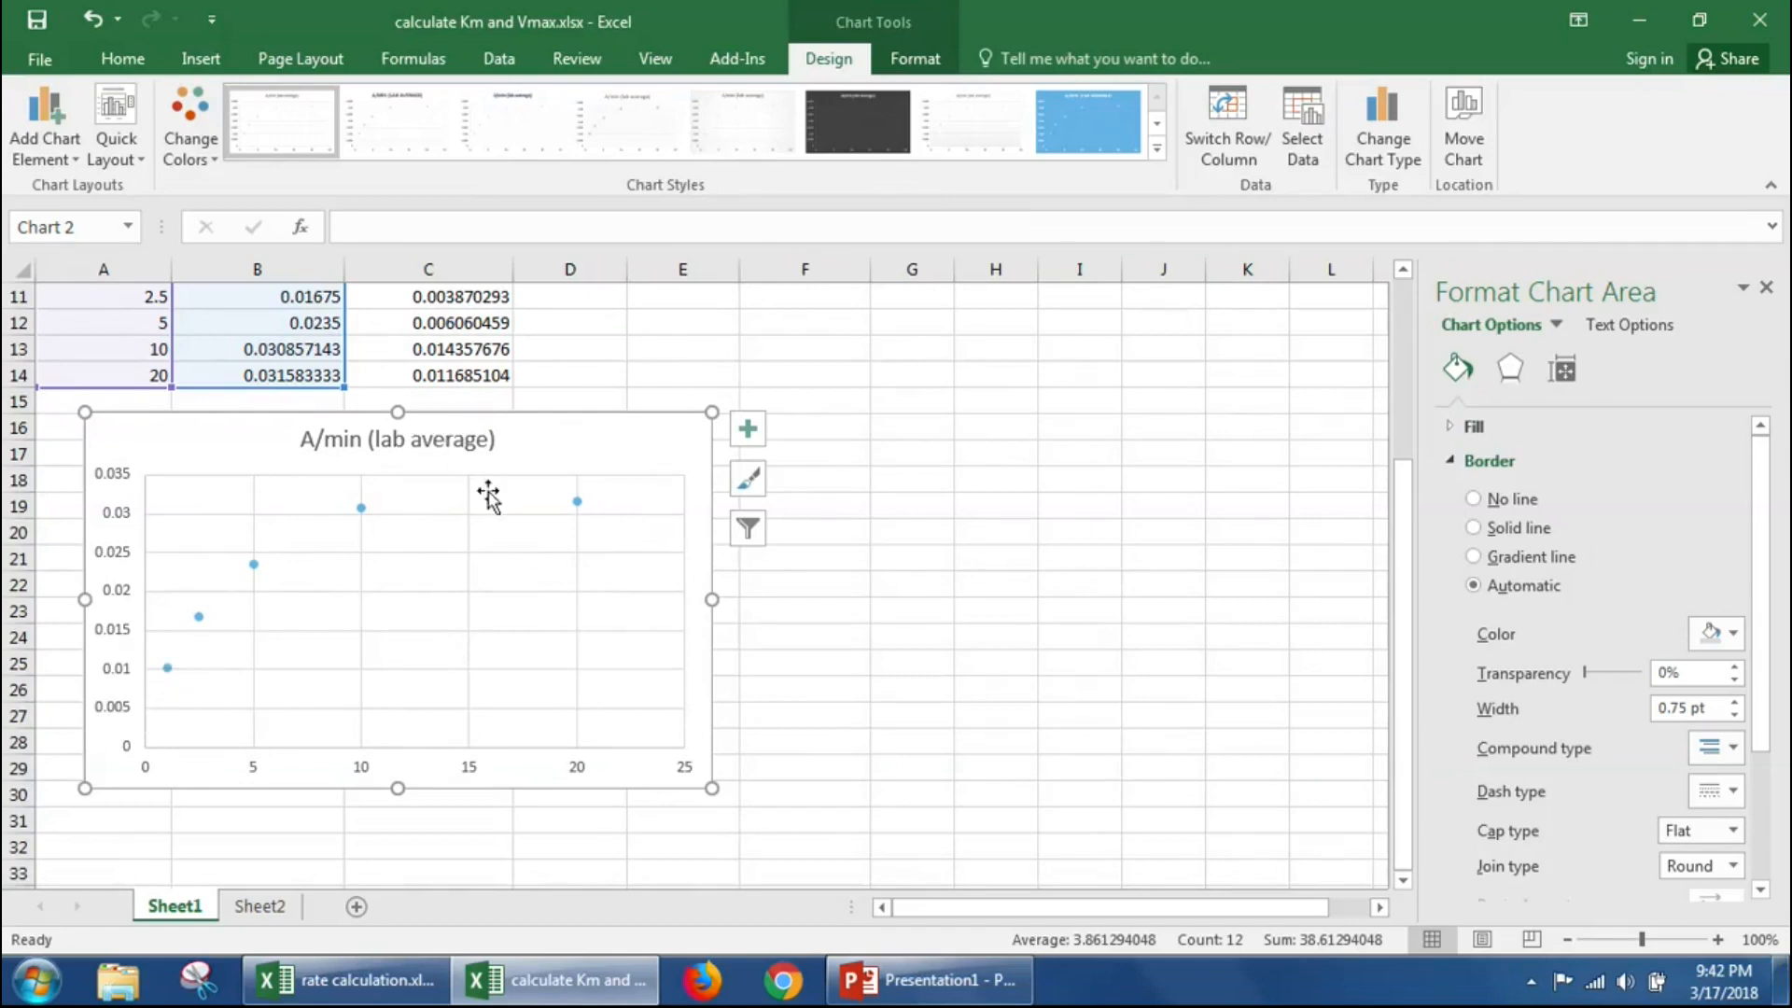
Step: Add axis titles to the scatter chart, keeping the axes shown
click(746, 430)
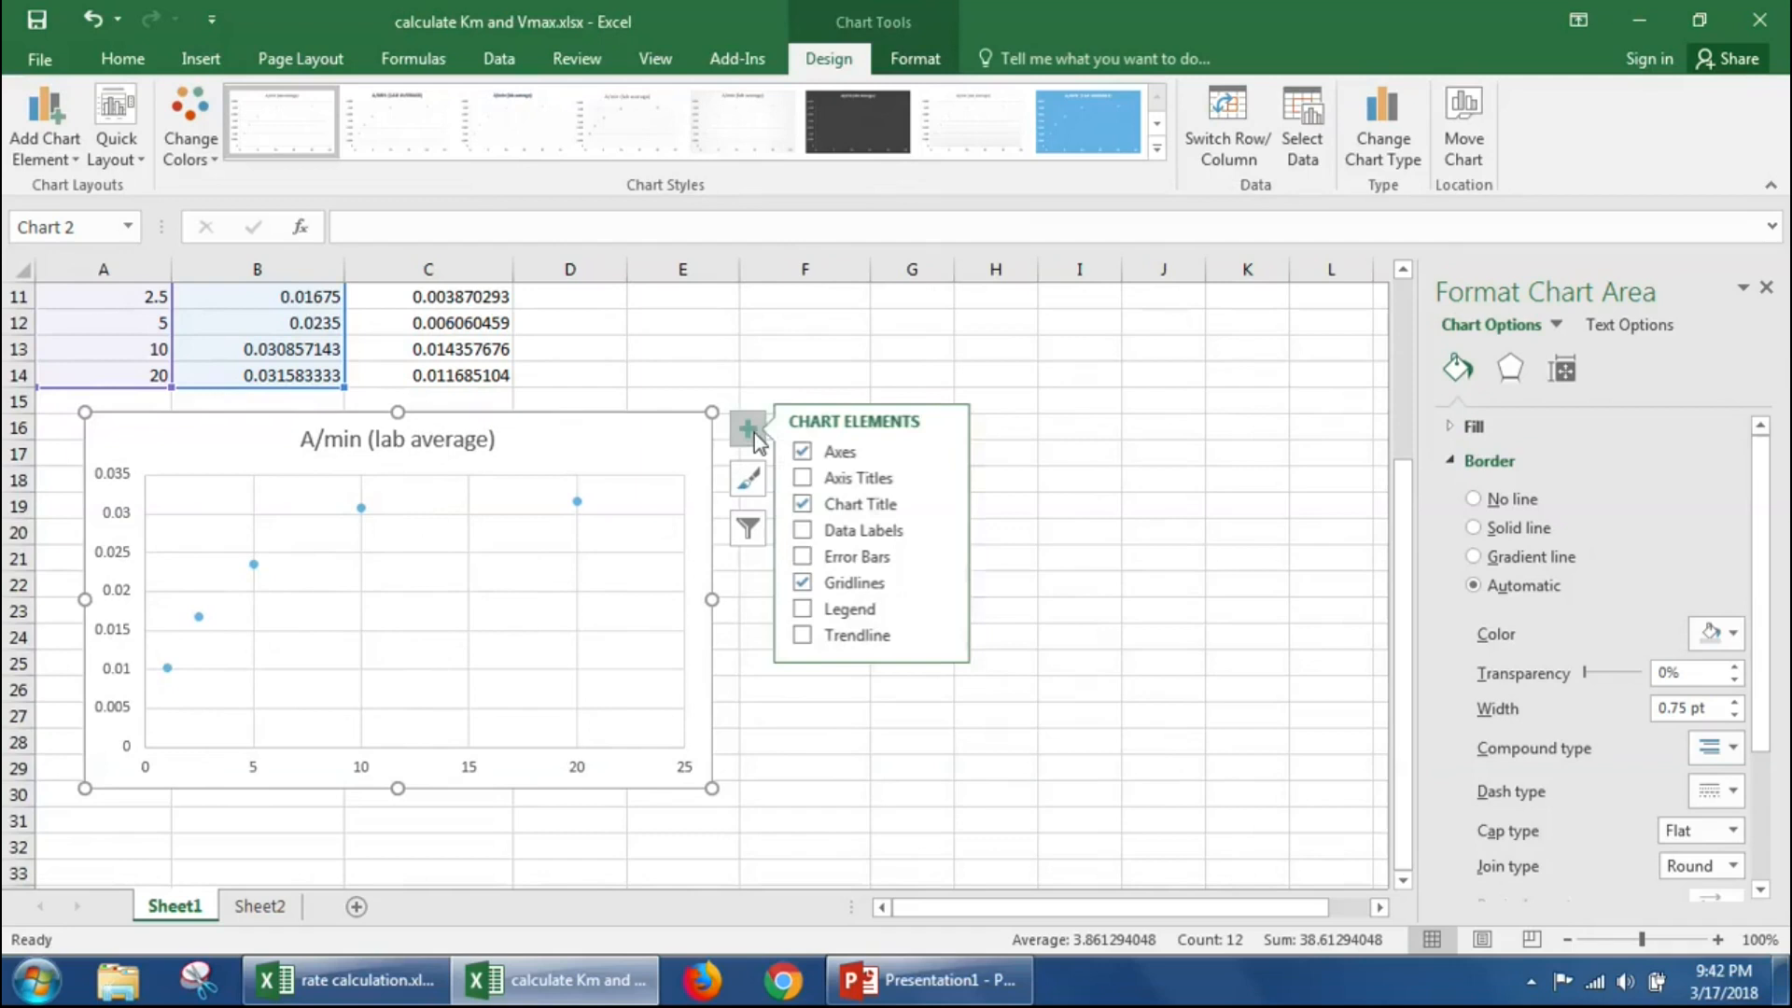
click(828, 453)
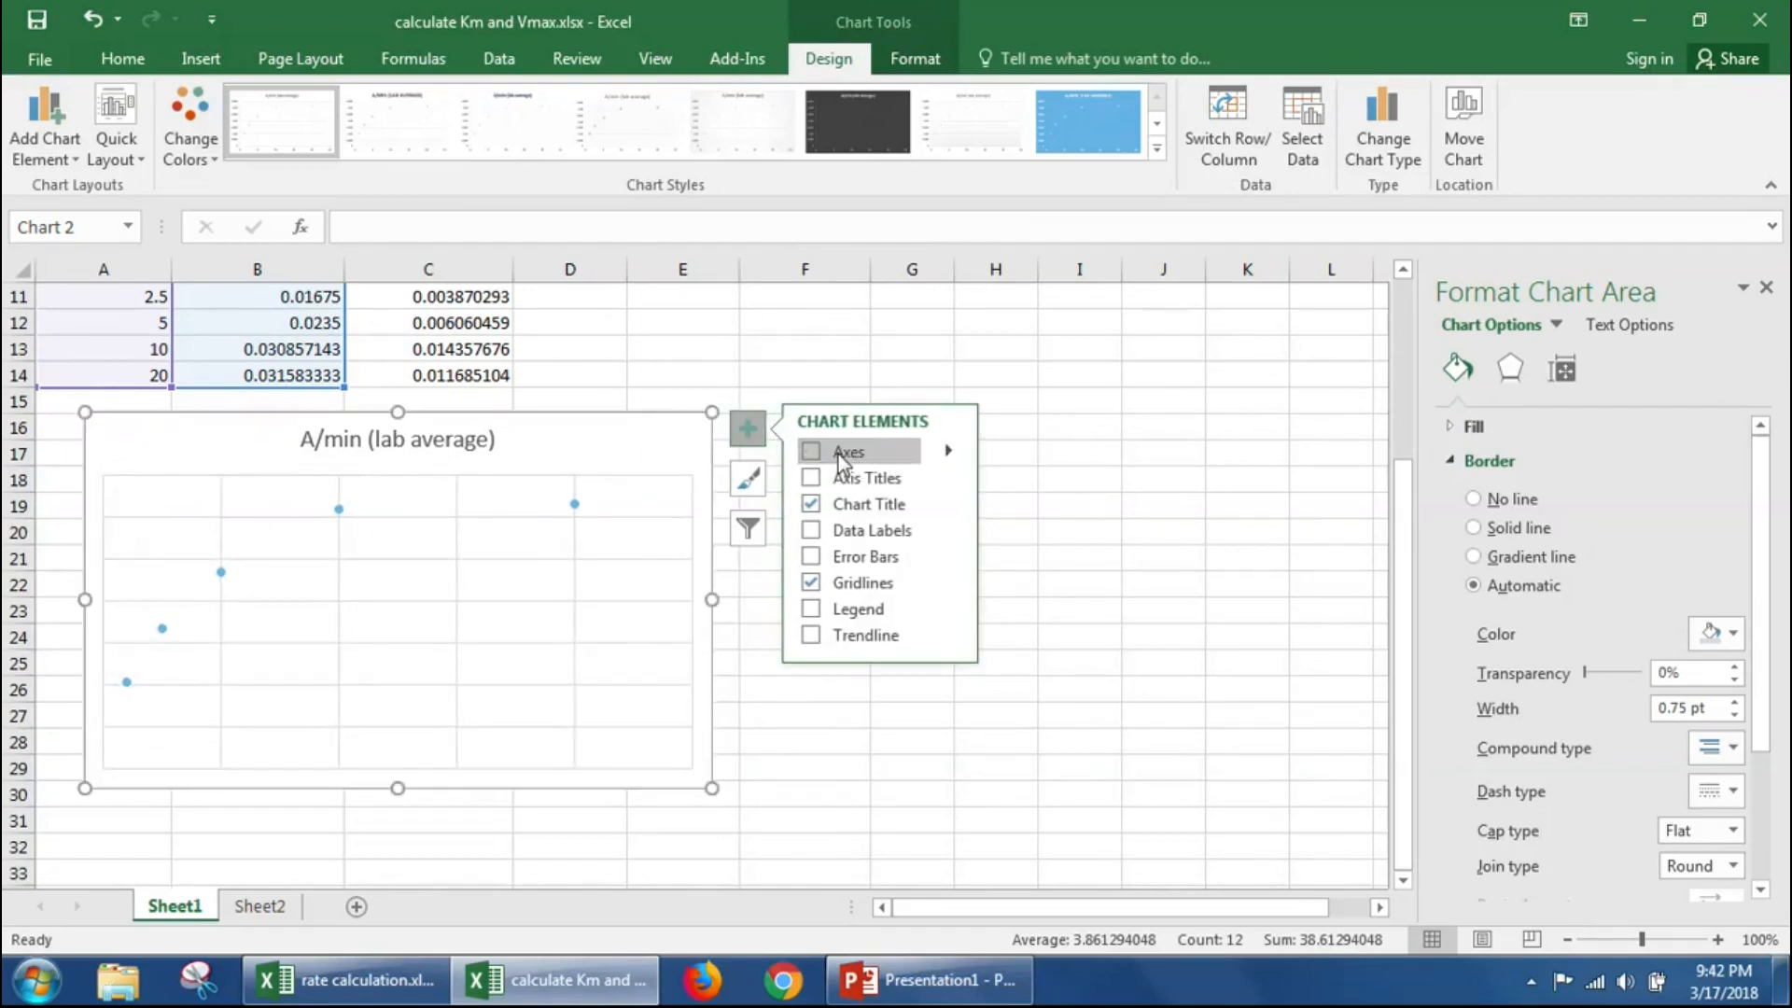
click(838, 456)
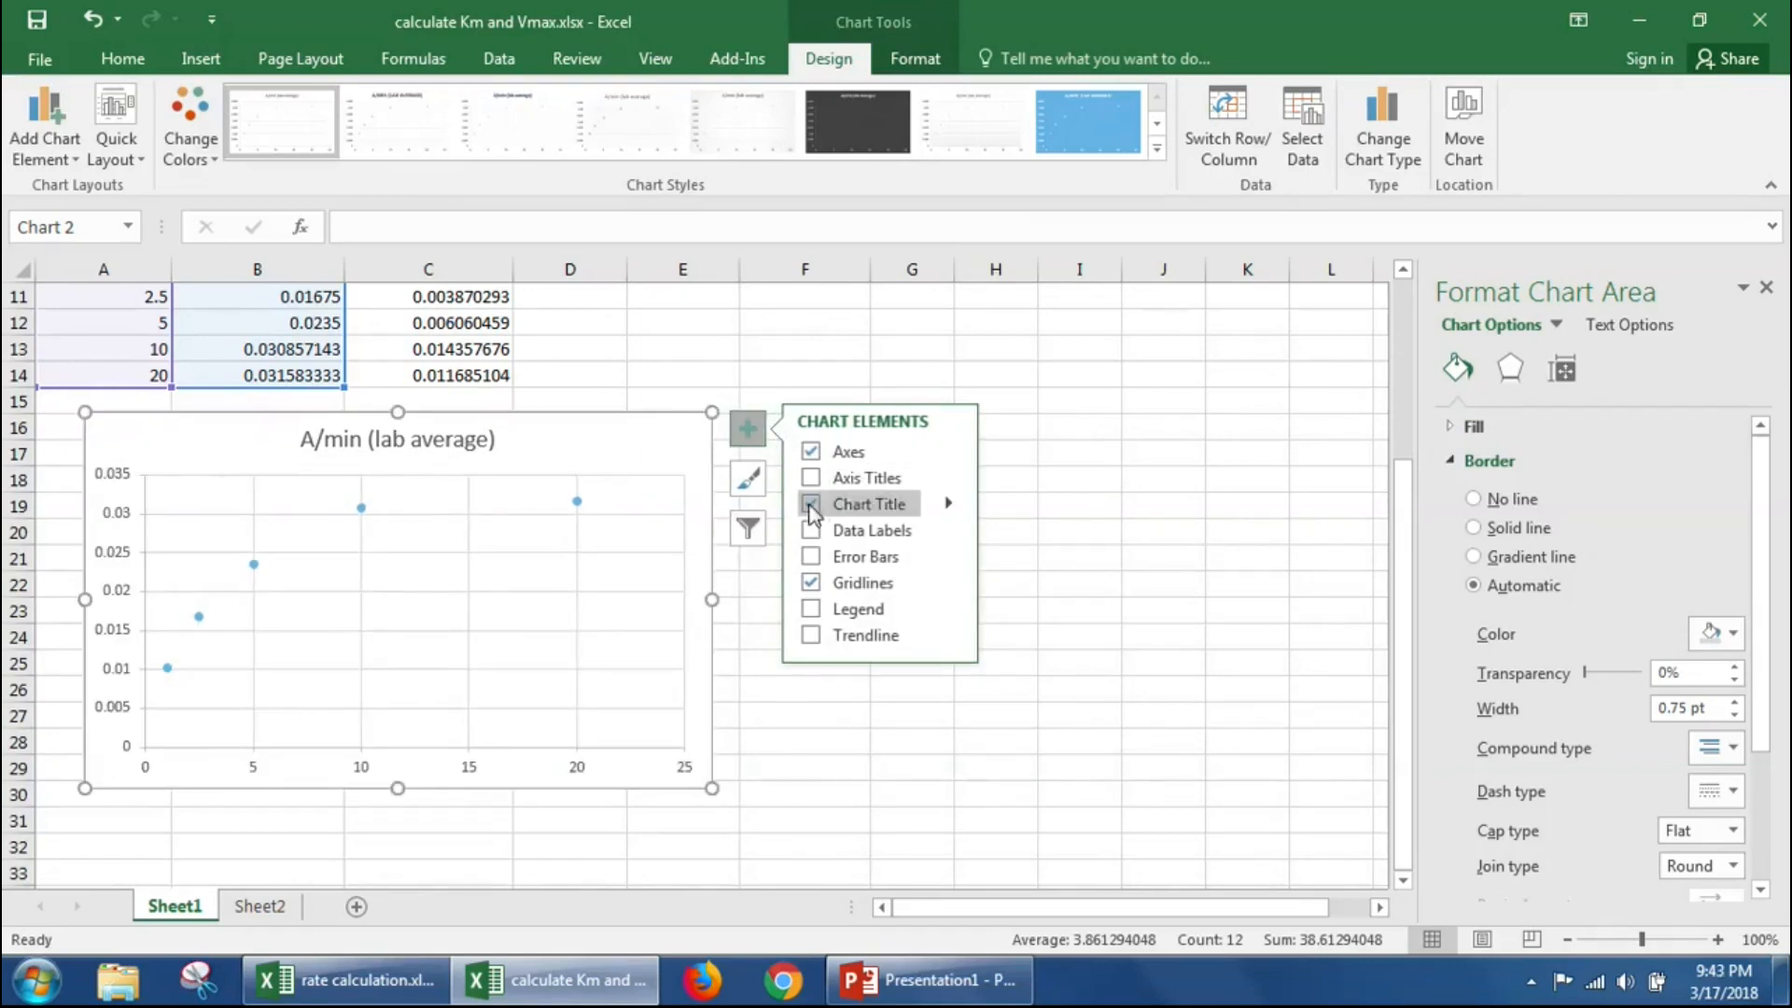
click(811, 477)
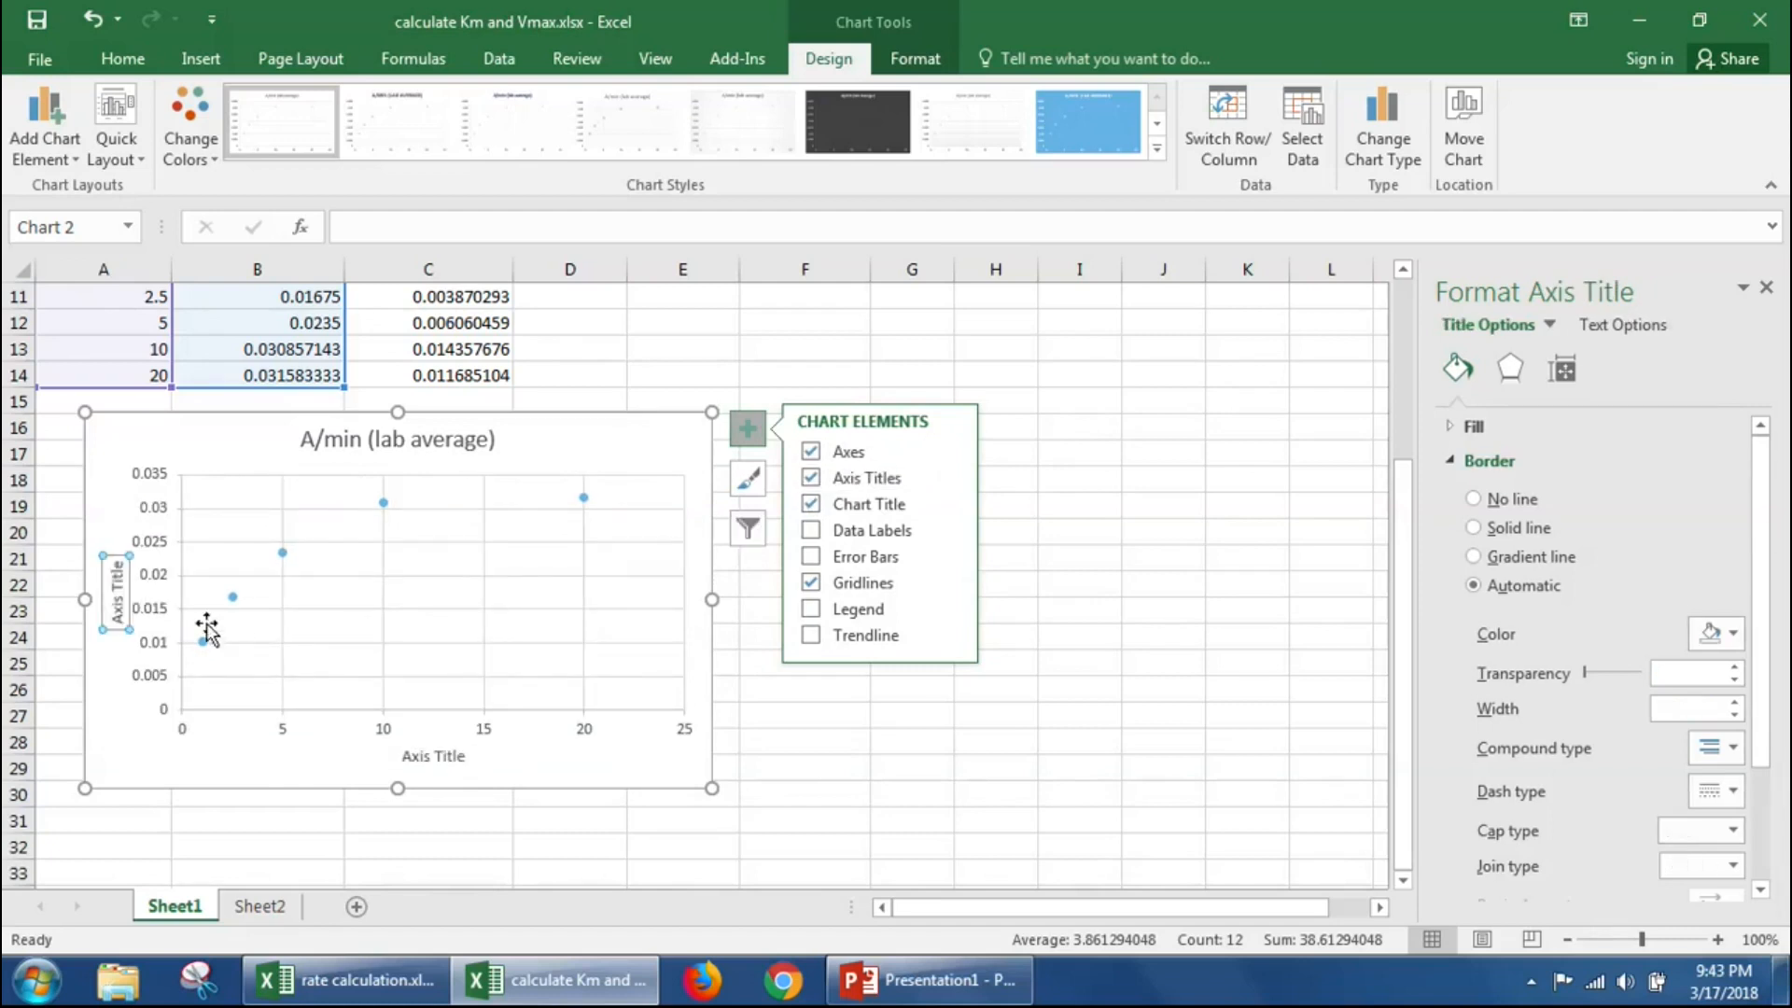
Step: Replace the placeholder text of the scatter chart's vertical axis title with "A"
double_click(115, 590)
double_click(118, 590)
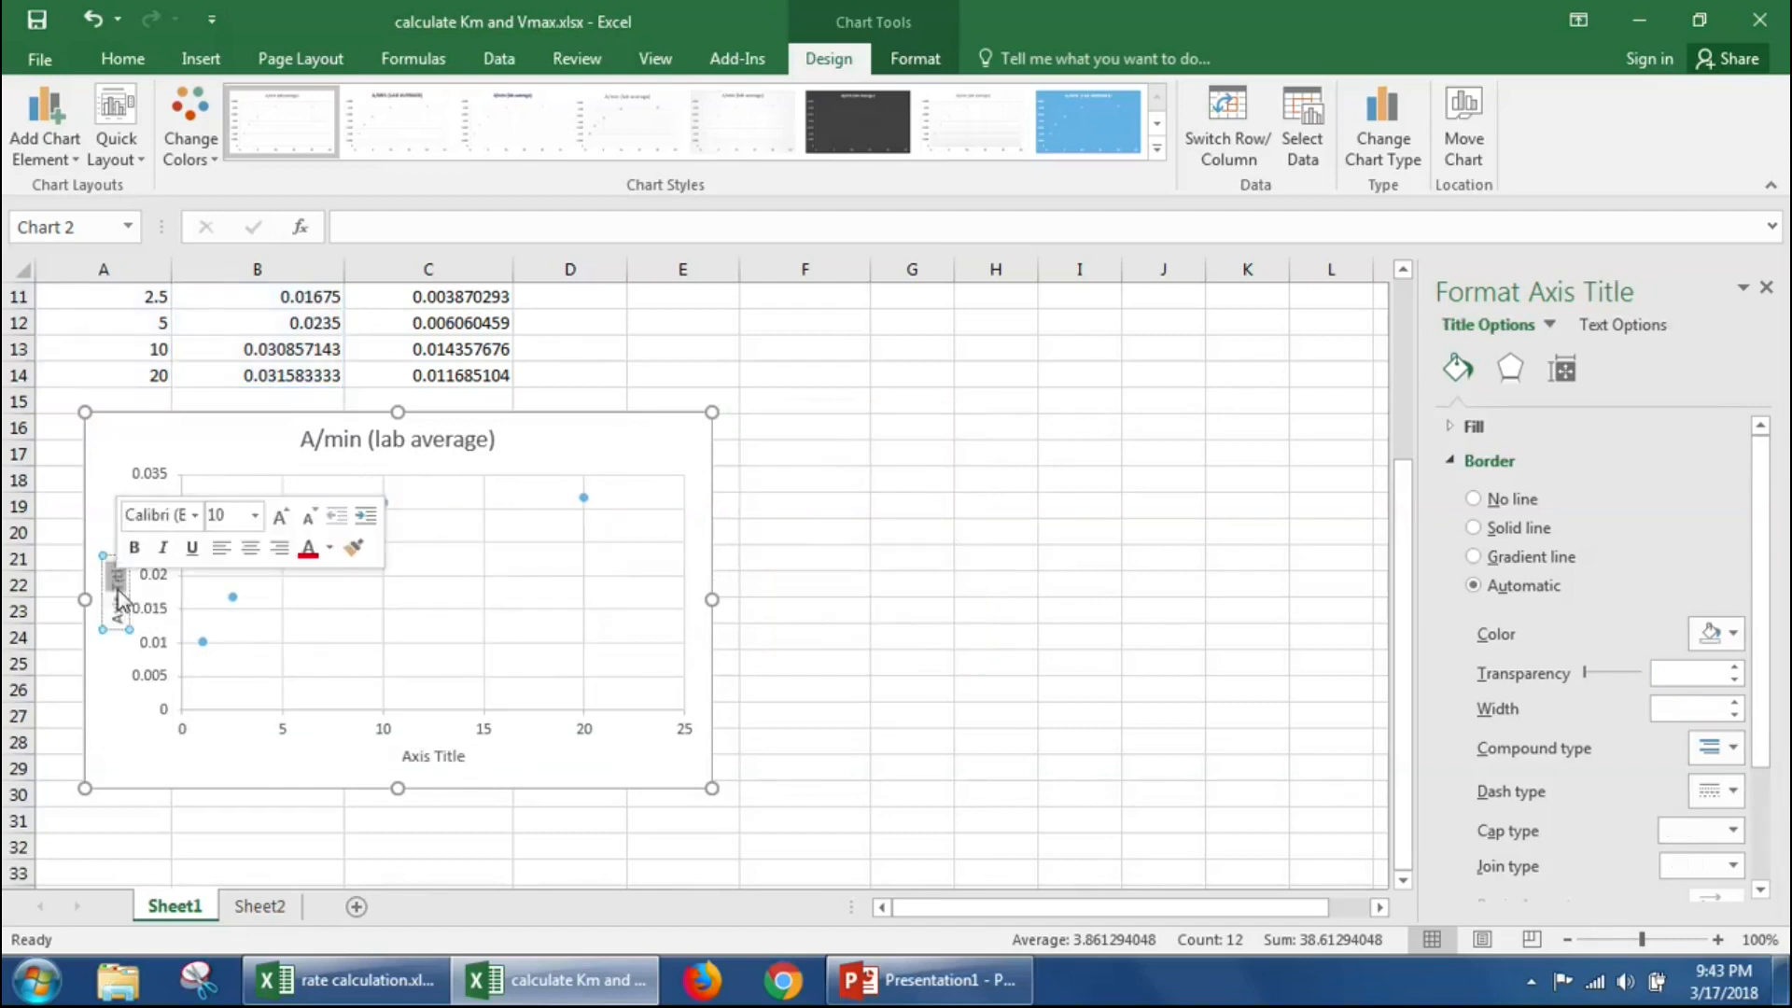
triple_click(117, 590)
double_click(117, 590)
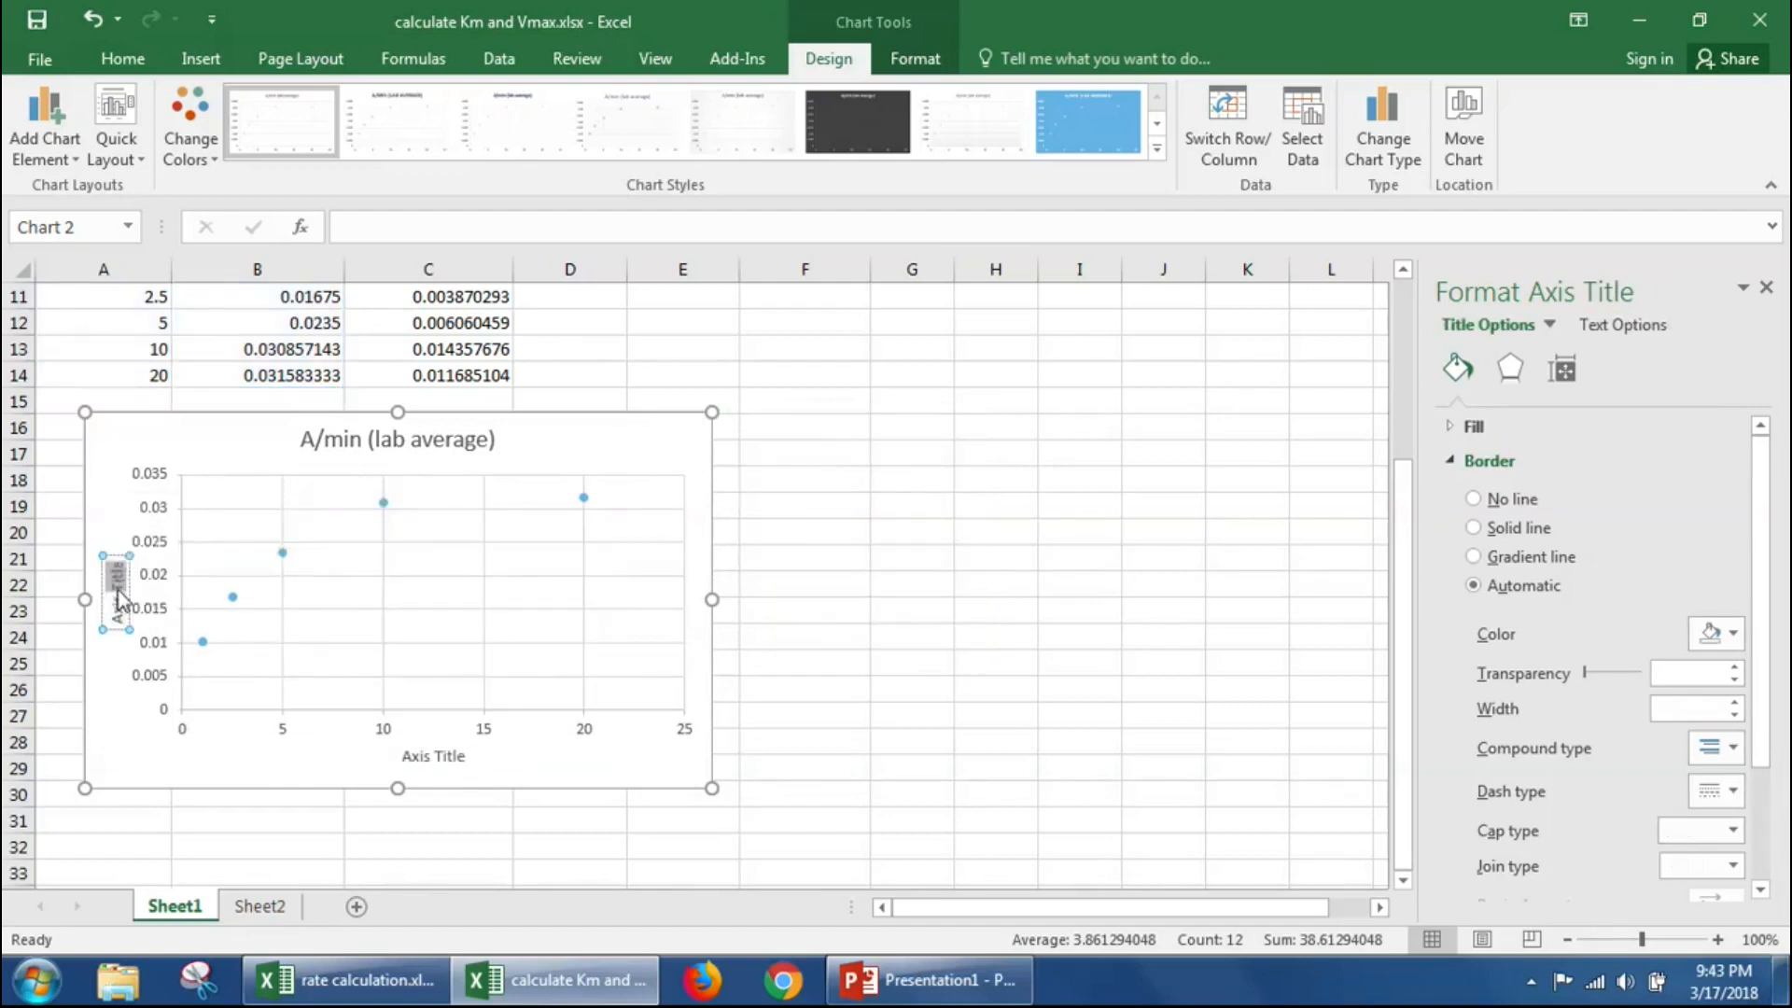
click(118, 590)
click(119, 559)
click(123, 598)
drag(119, 559, 122, 624)
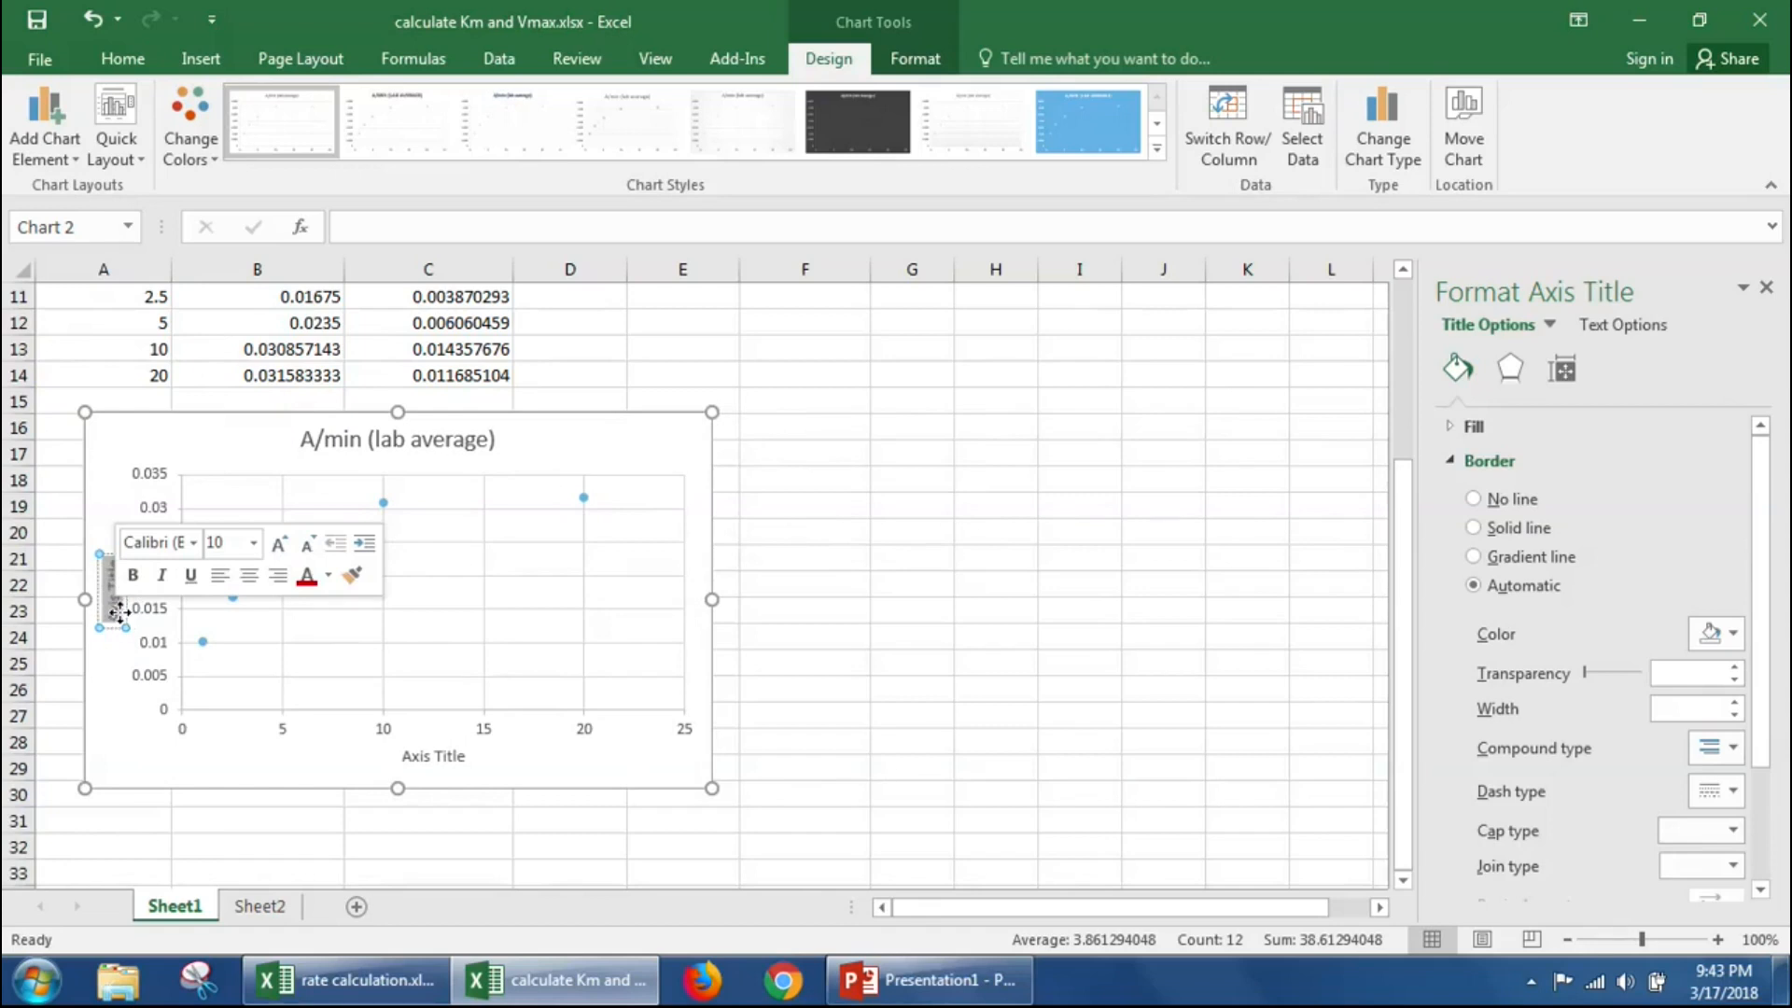
text(A)
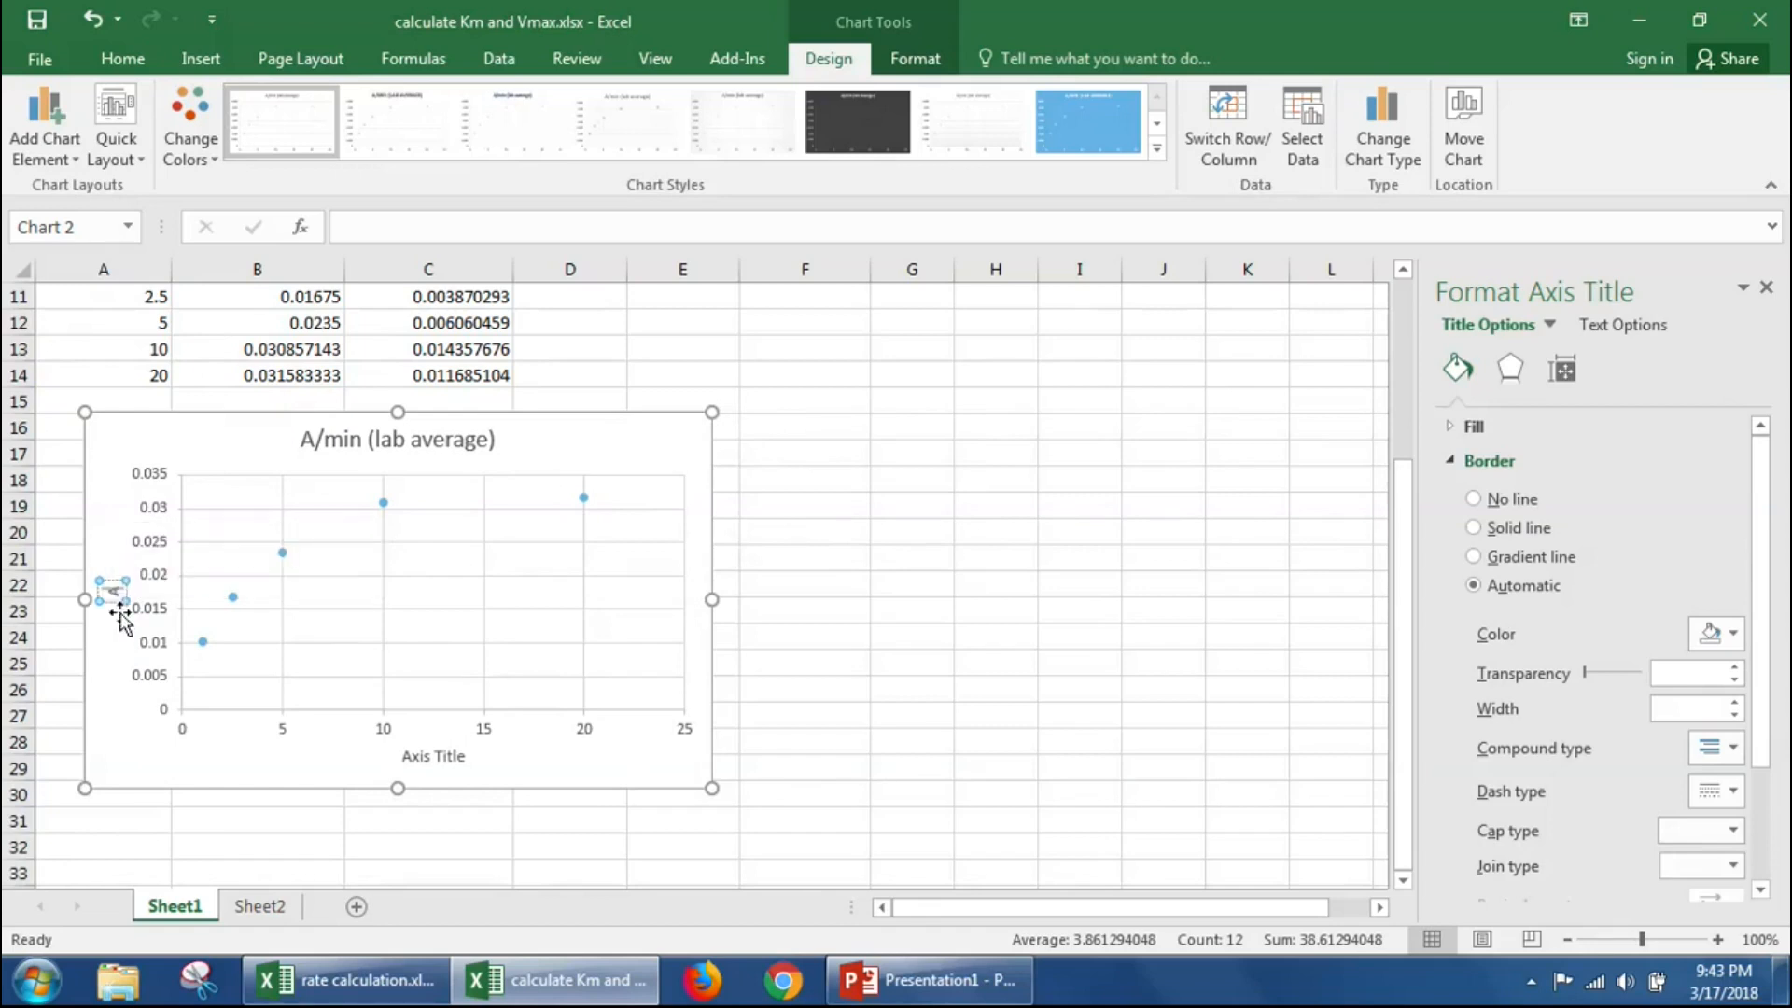
Step: Replace the placeholder text of the scatter chart's horizontal axis title with "minutes"
click(445, 760)
click(444, 759)
triple_click(443, 760)
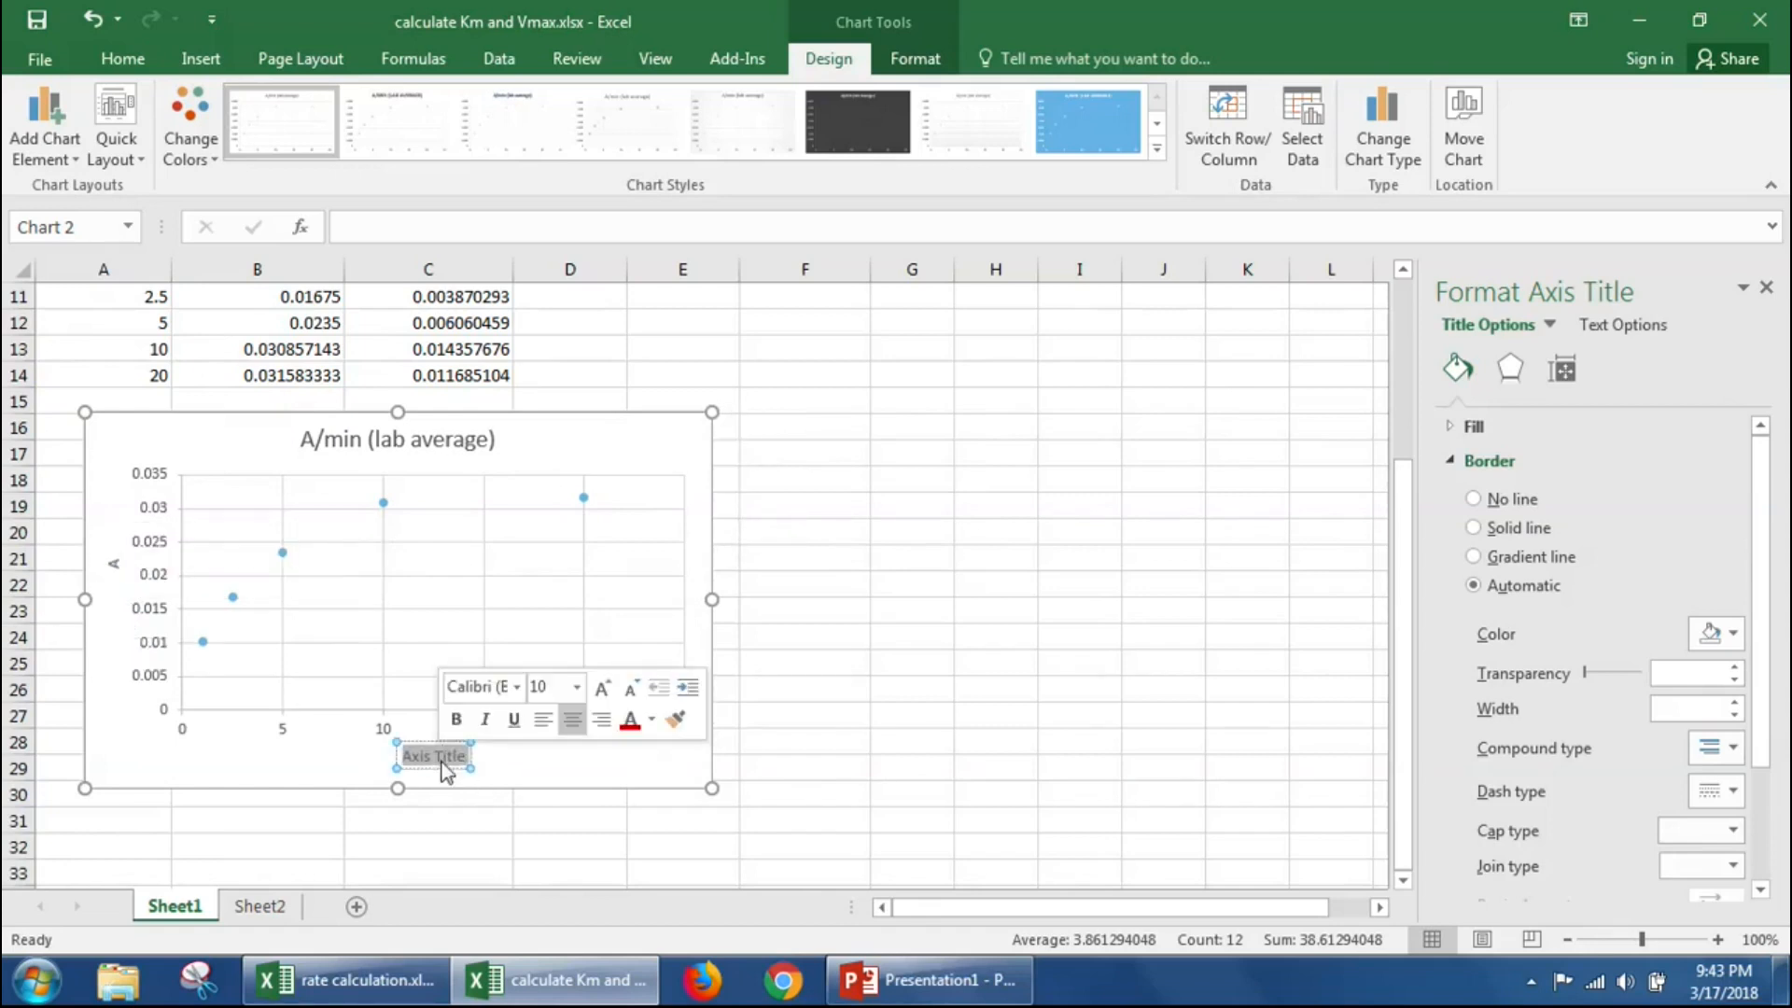
text(minute)
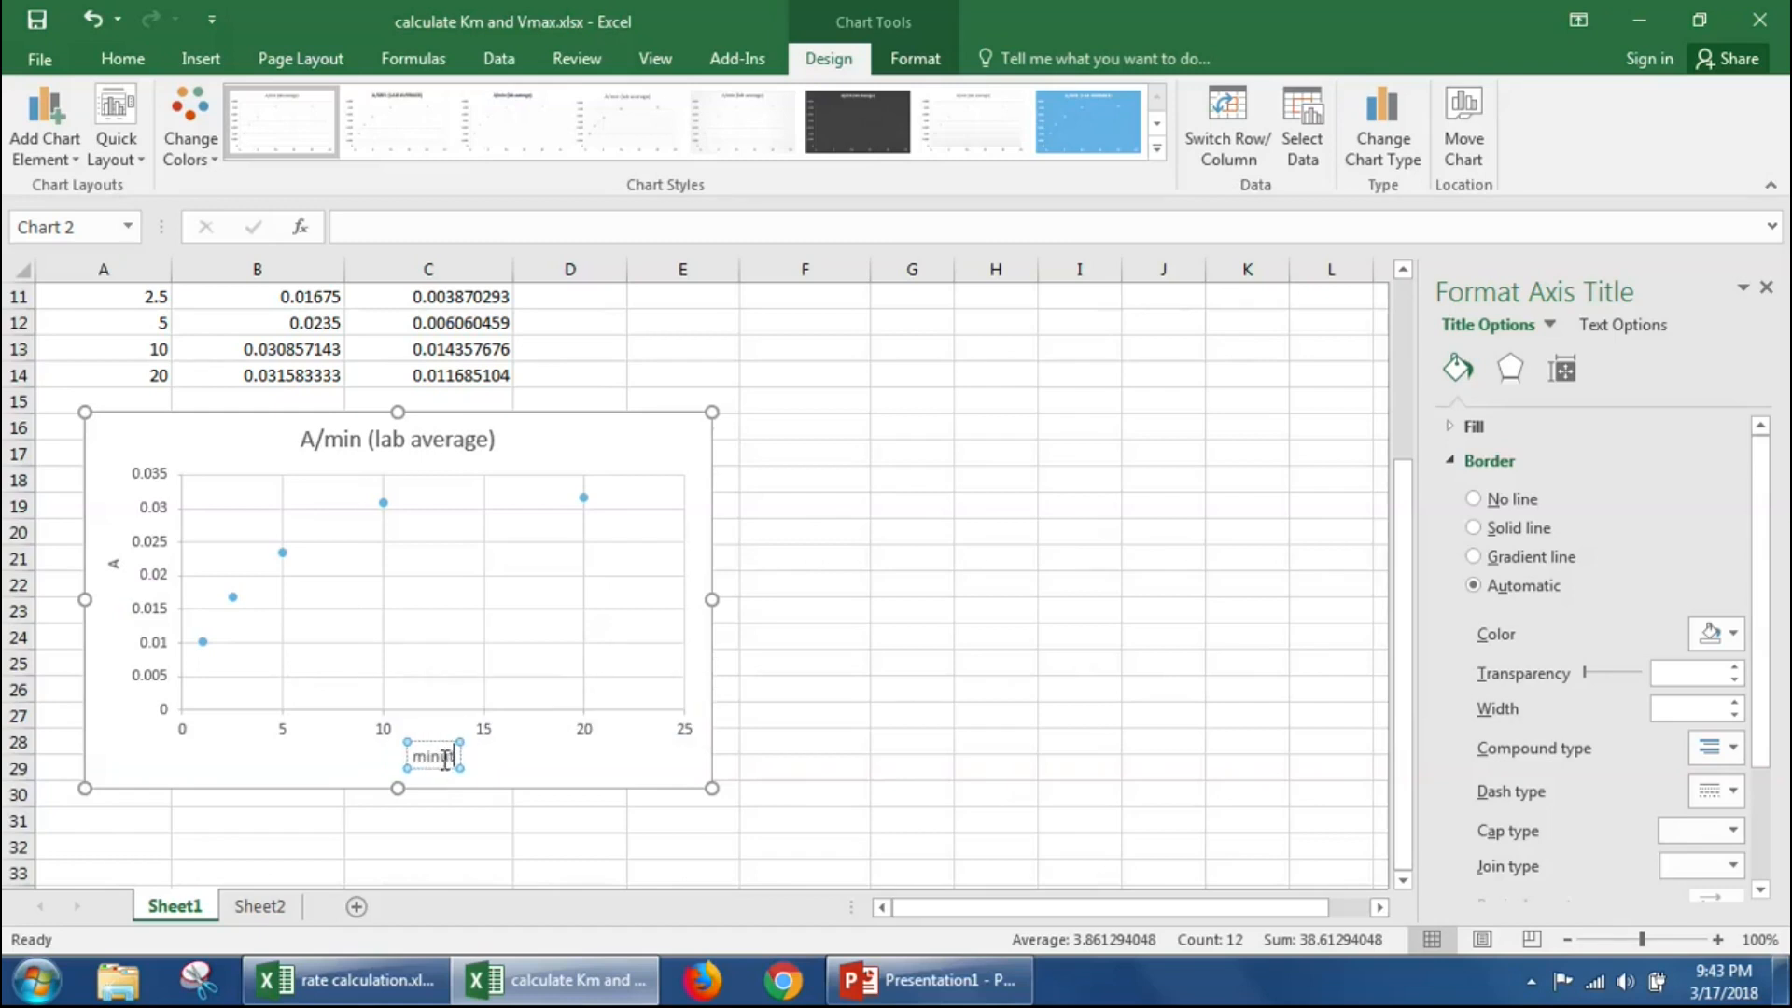
text(s)
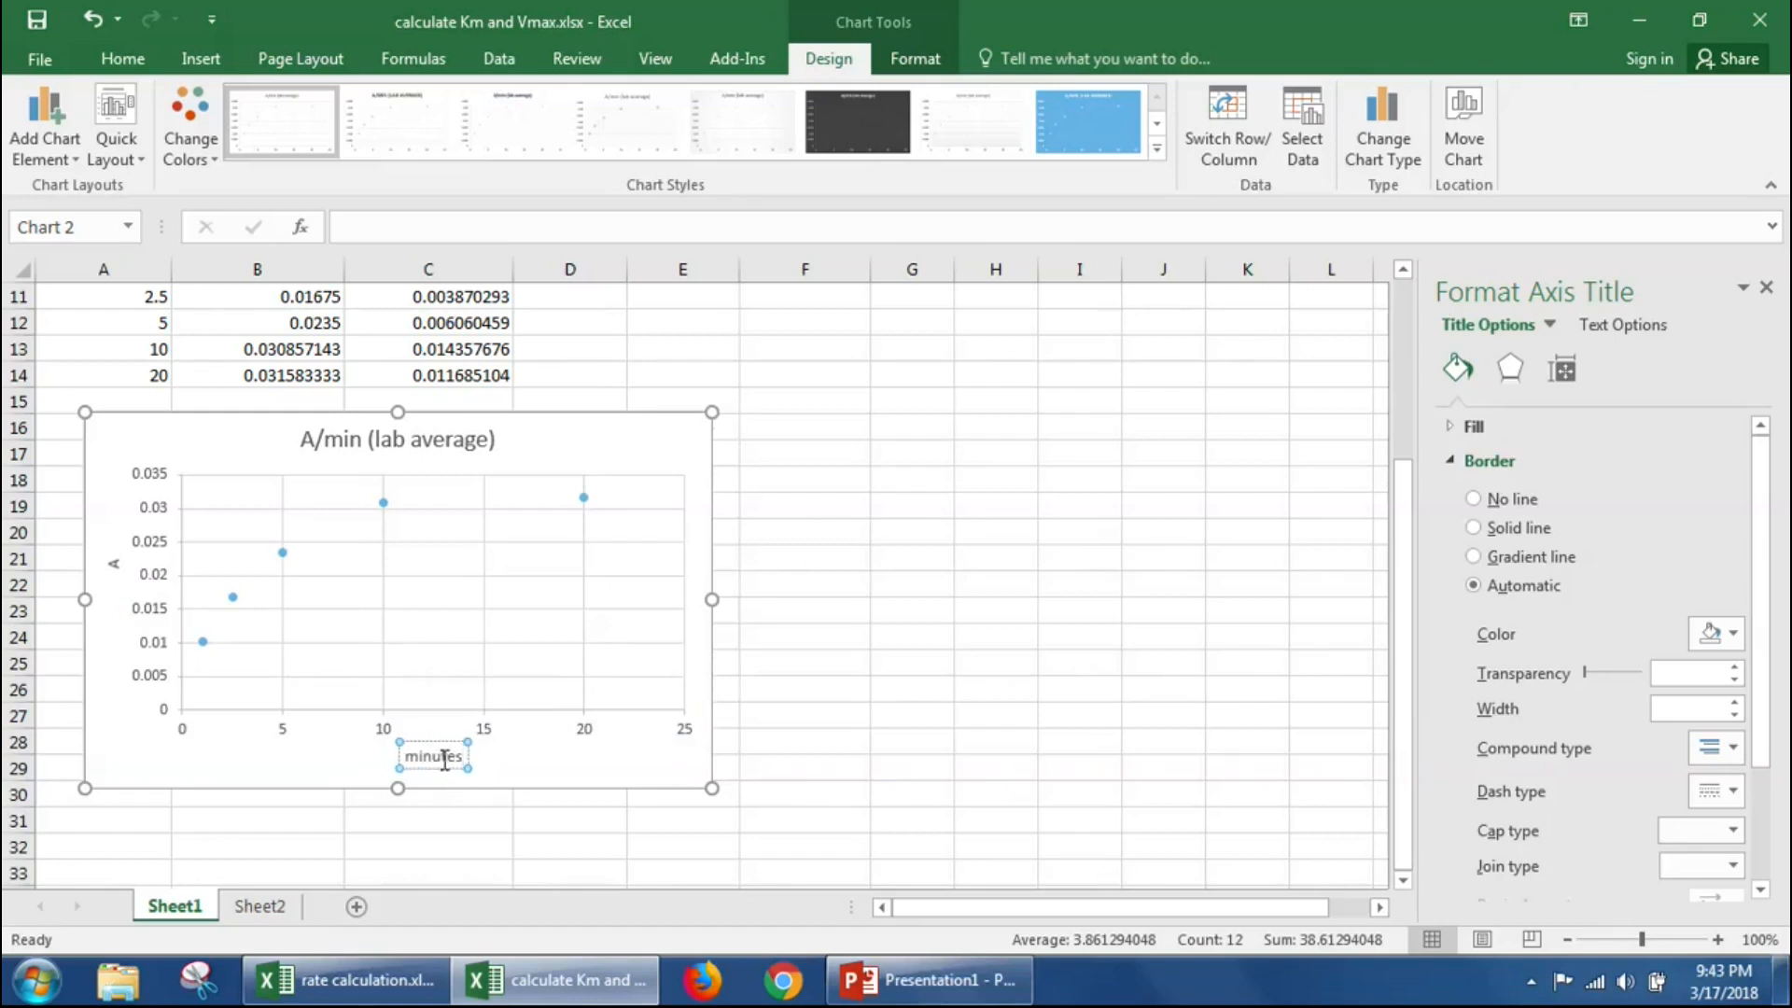
click(439, 844)
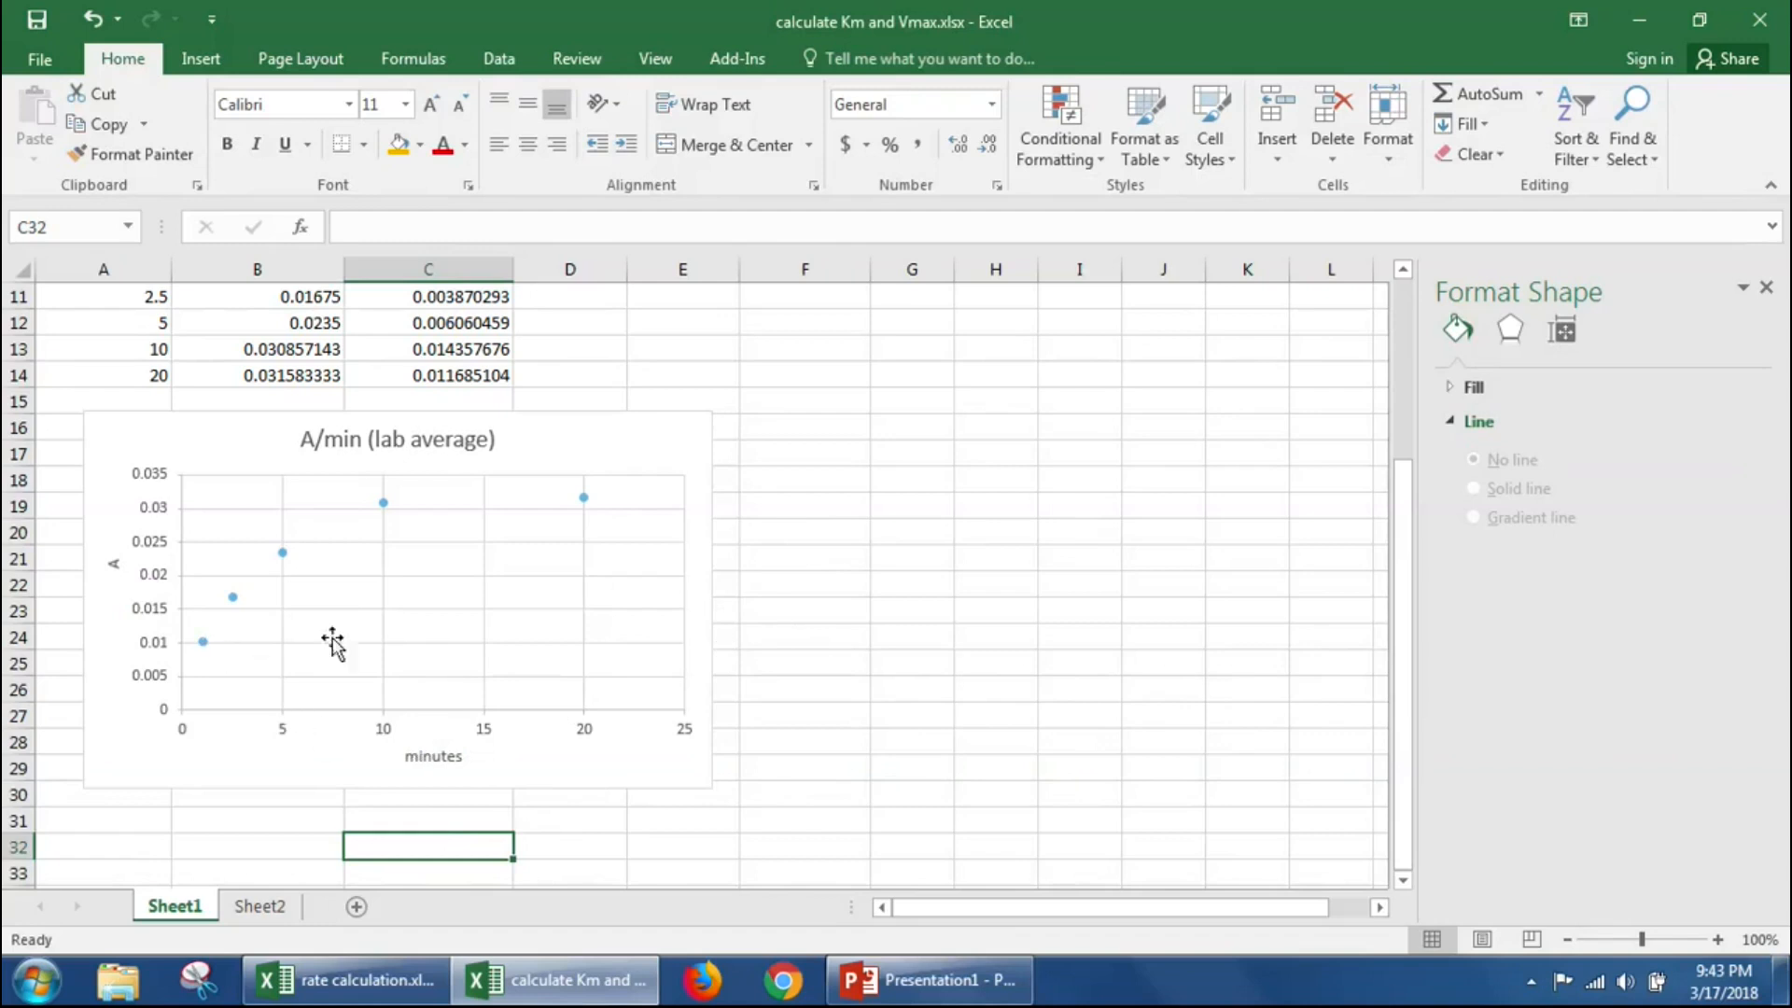
Step: Add error bars to the chart's data series and bring up their detailed formatting options
scroll(942, 620, up, 2)
scroll(928, 628, down, 1)
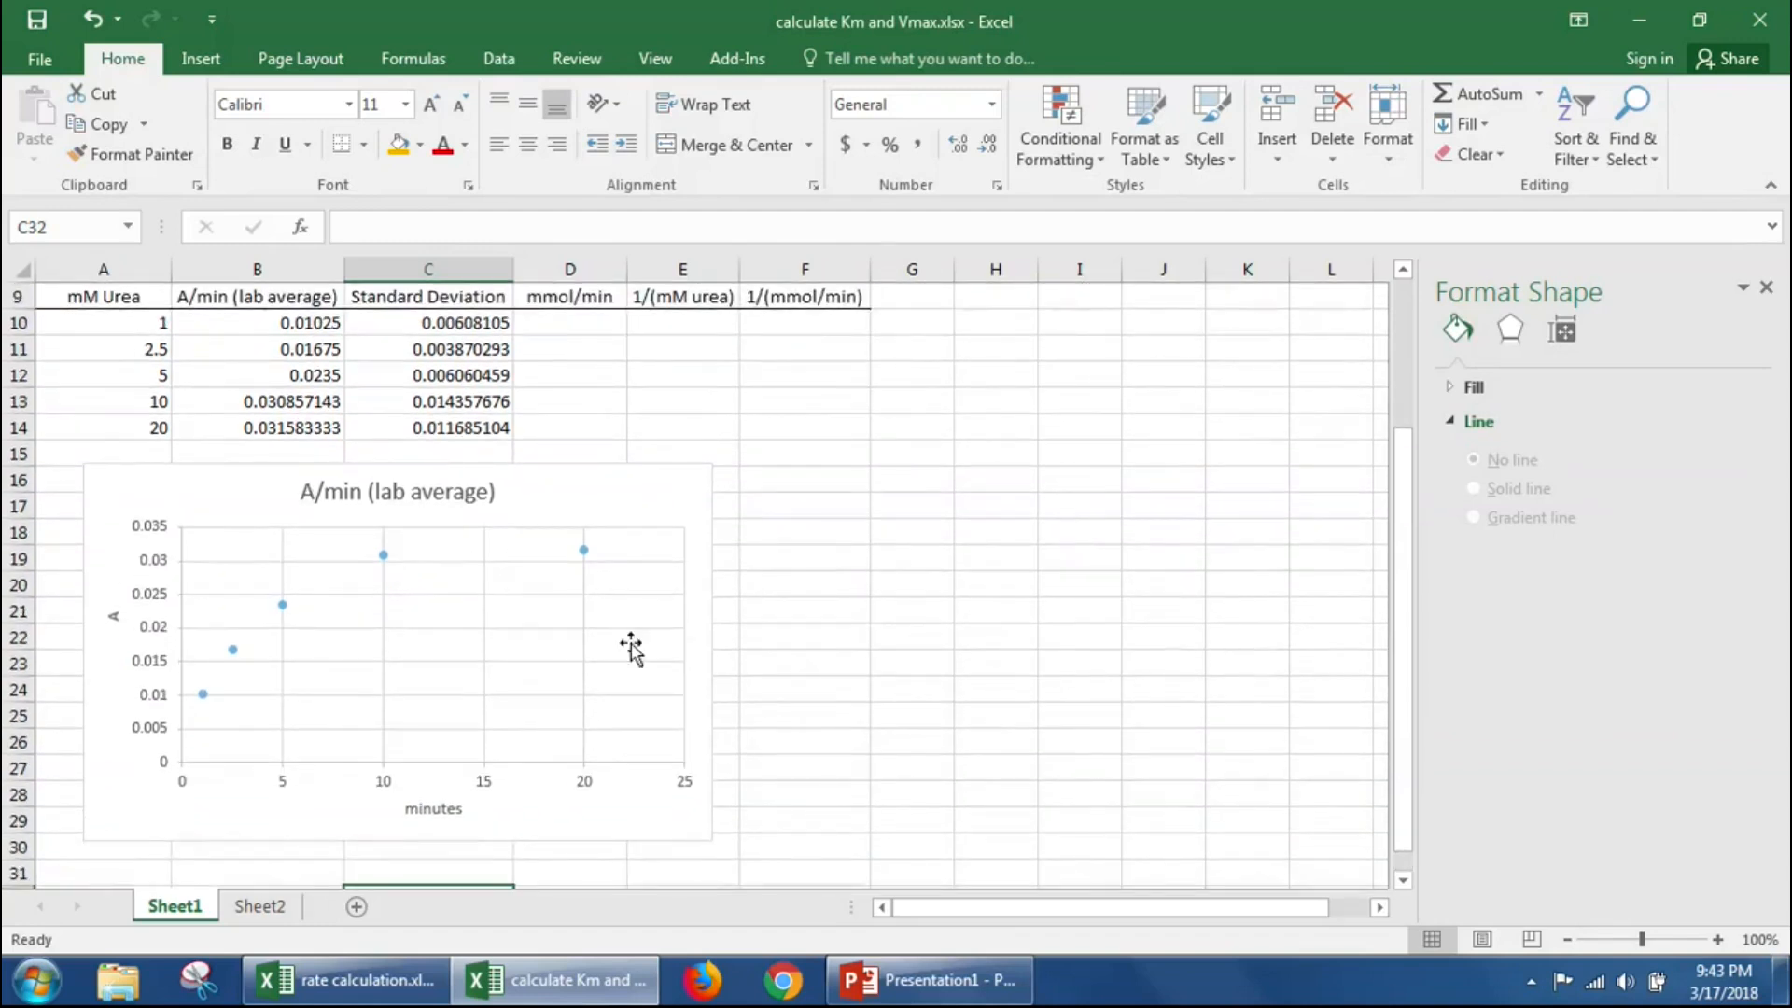
click(202, 694)
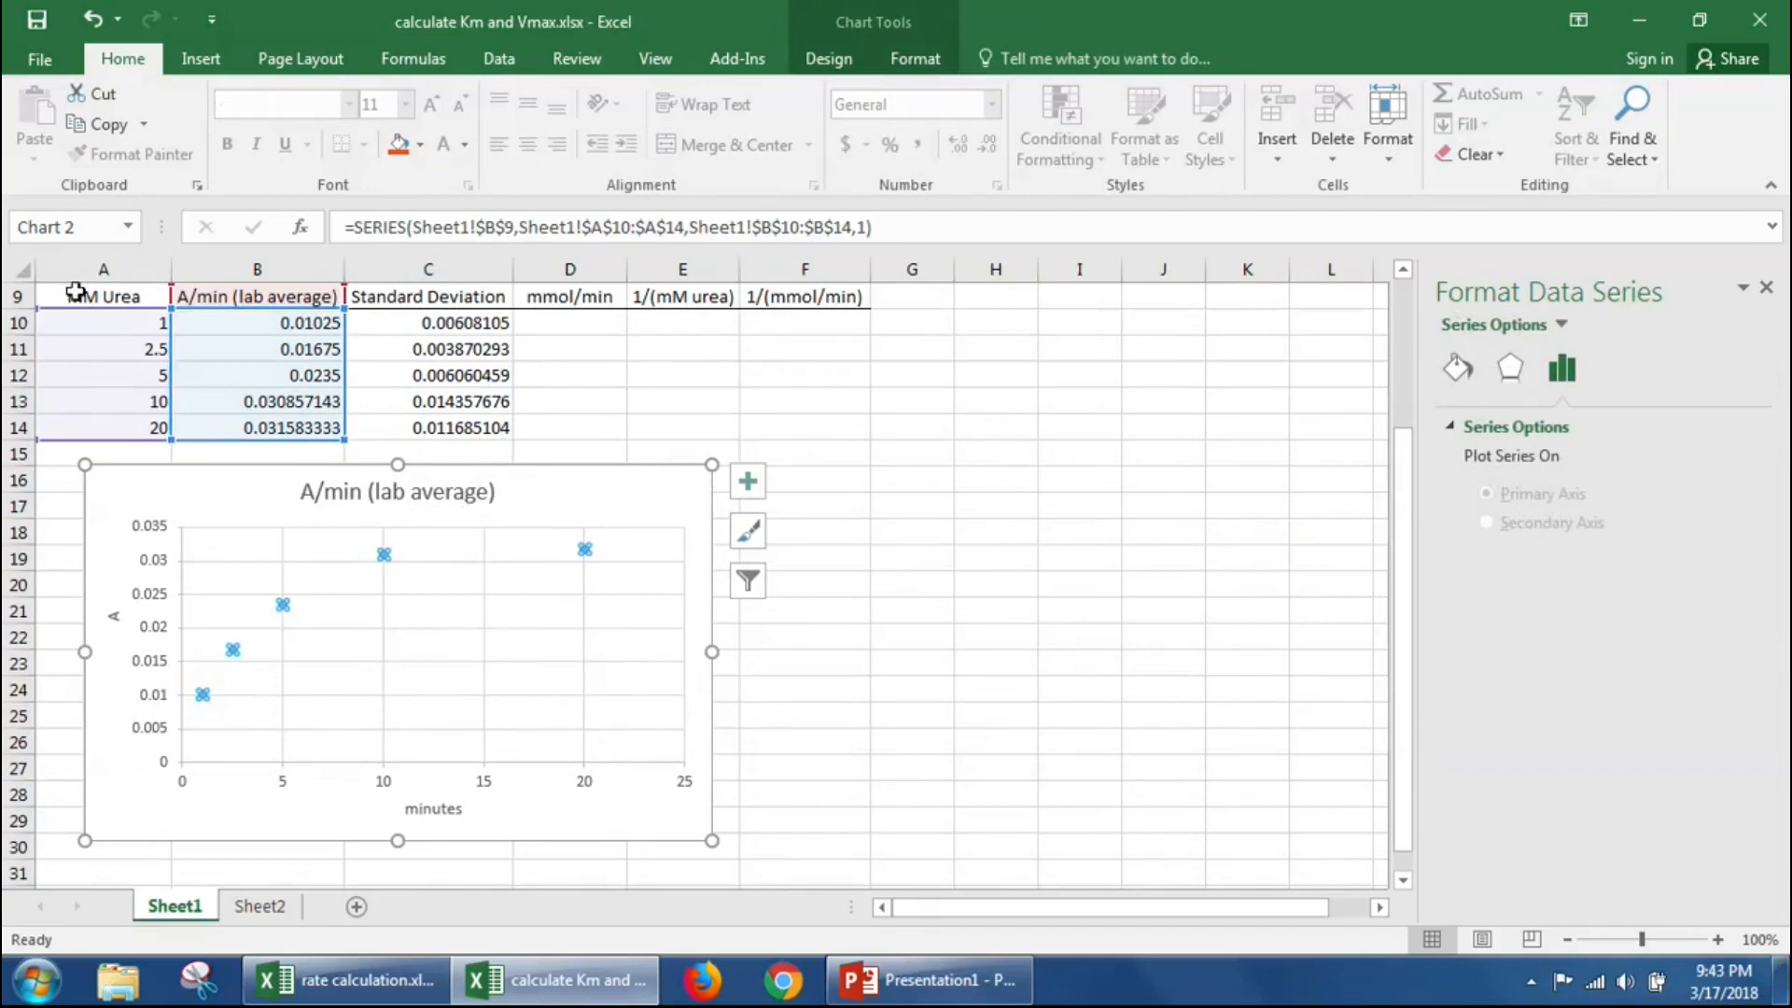
scroll(642, 599, up, 1)
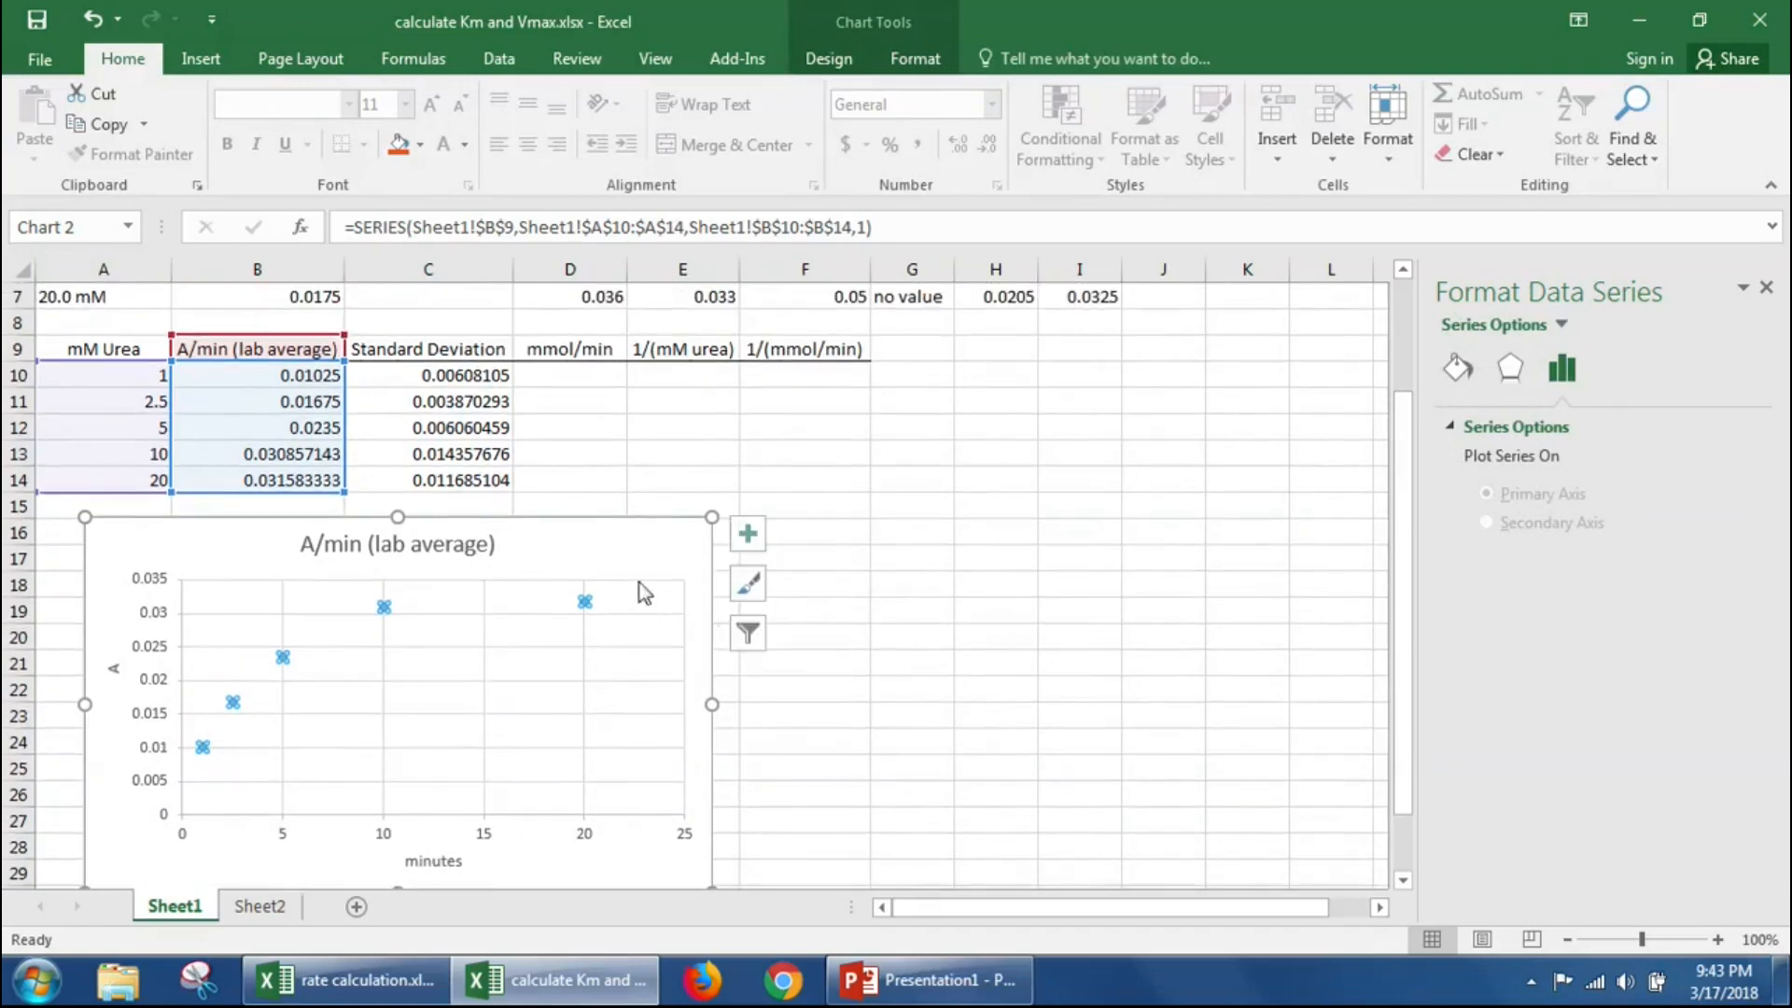
click(828, 58)
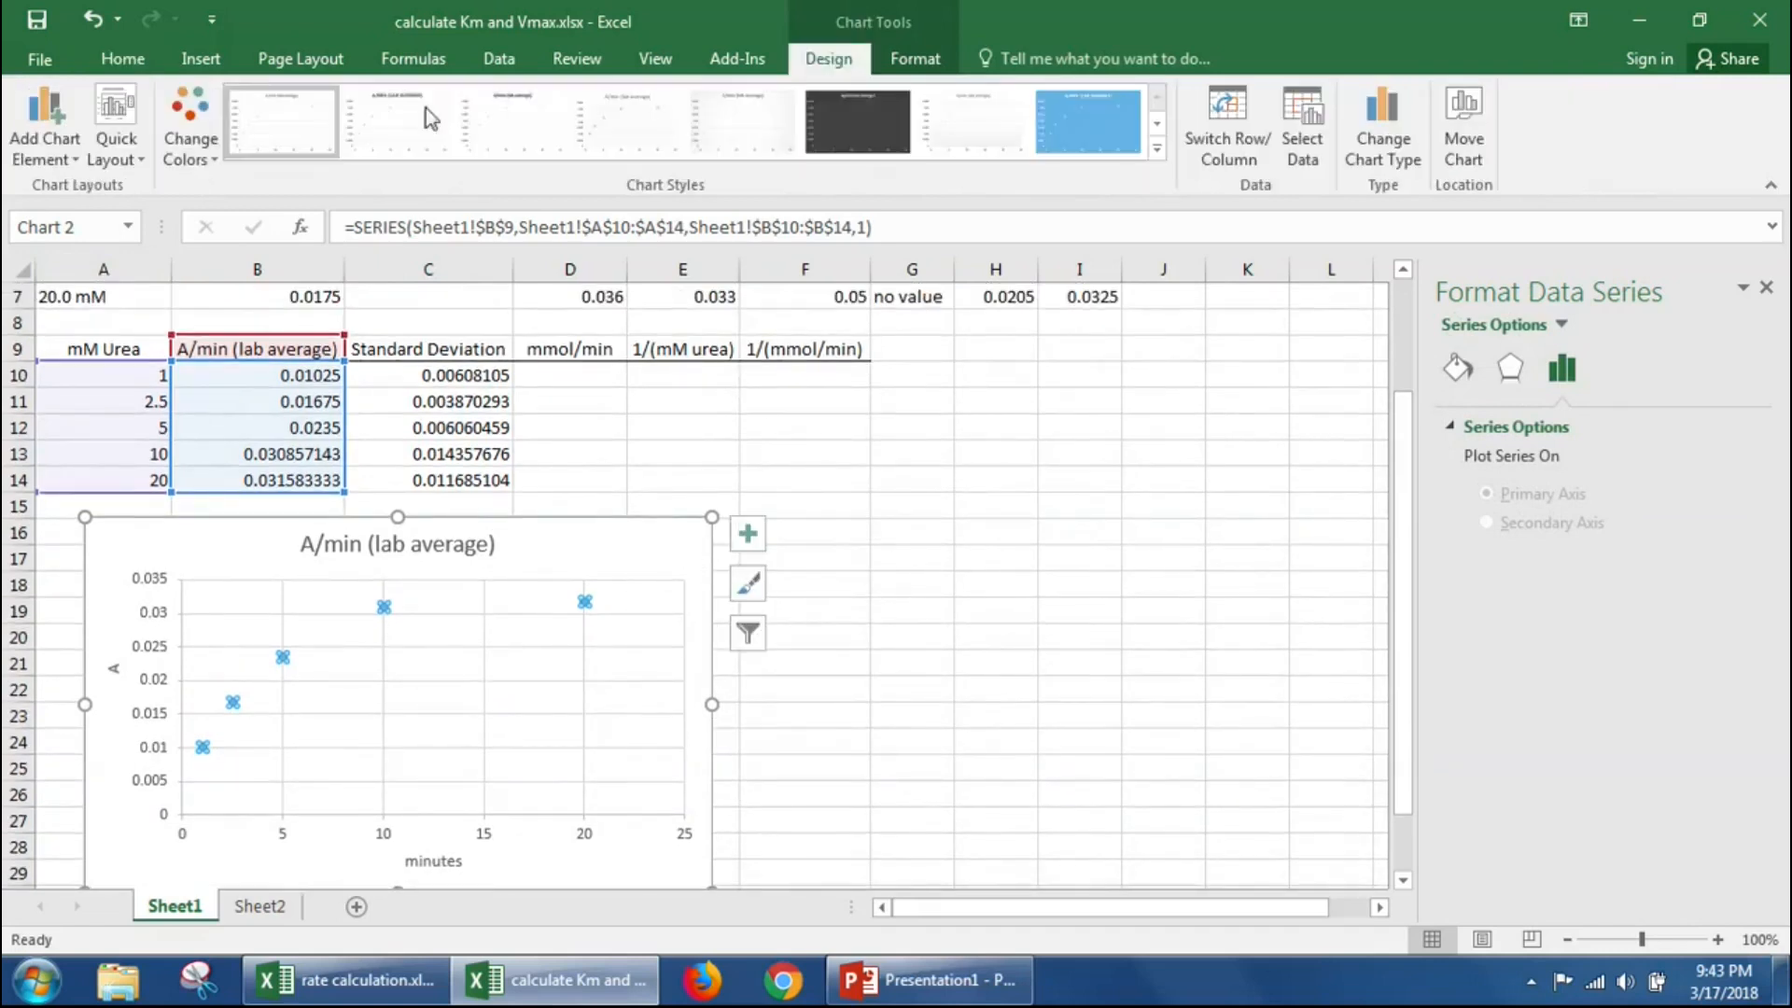
click(45, 126)
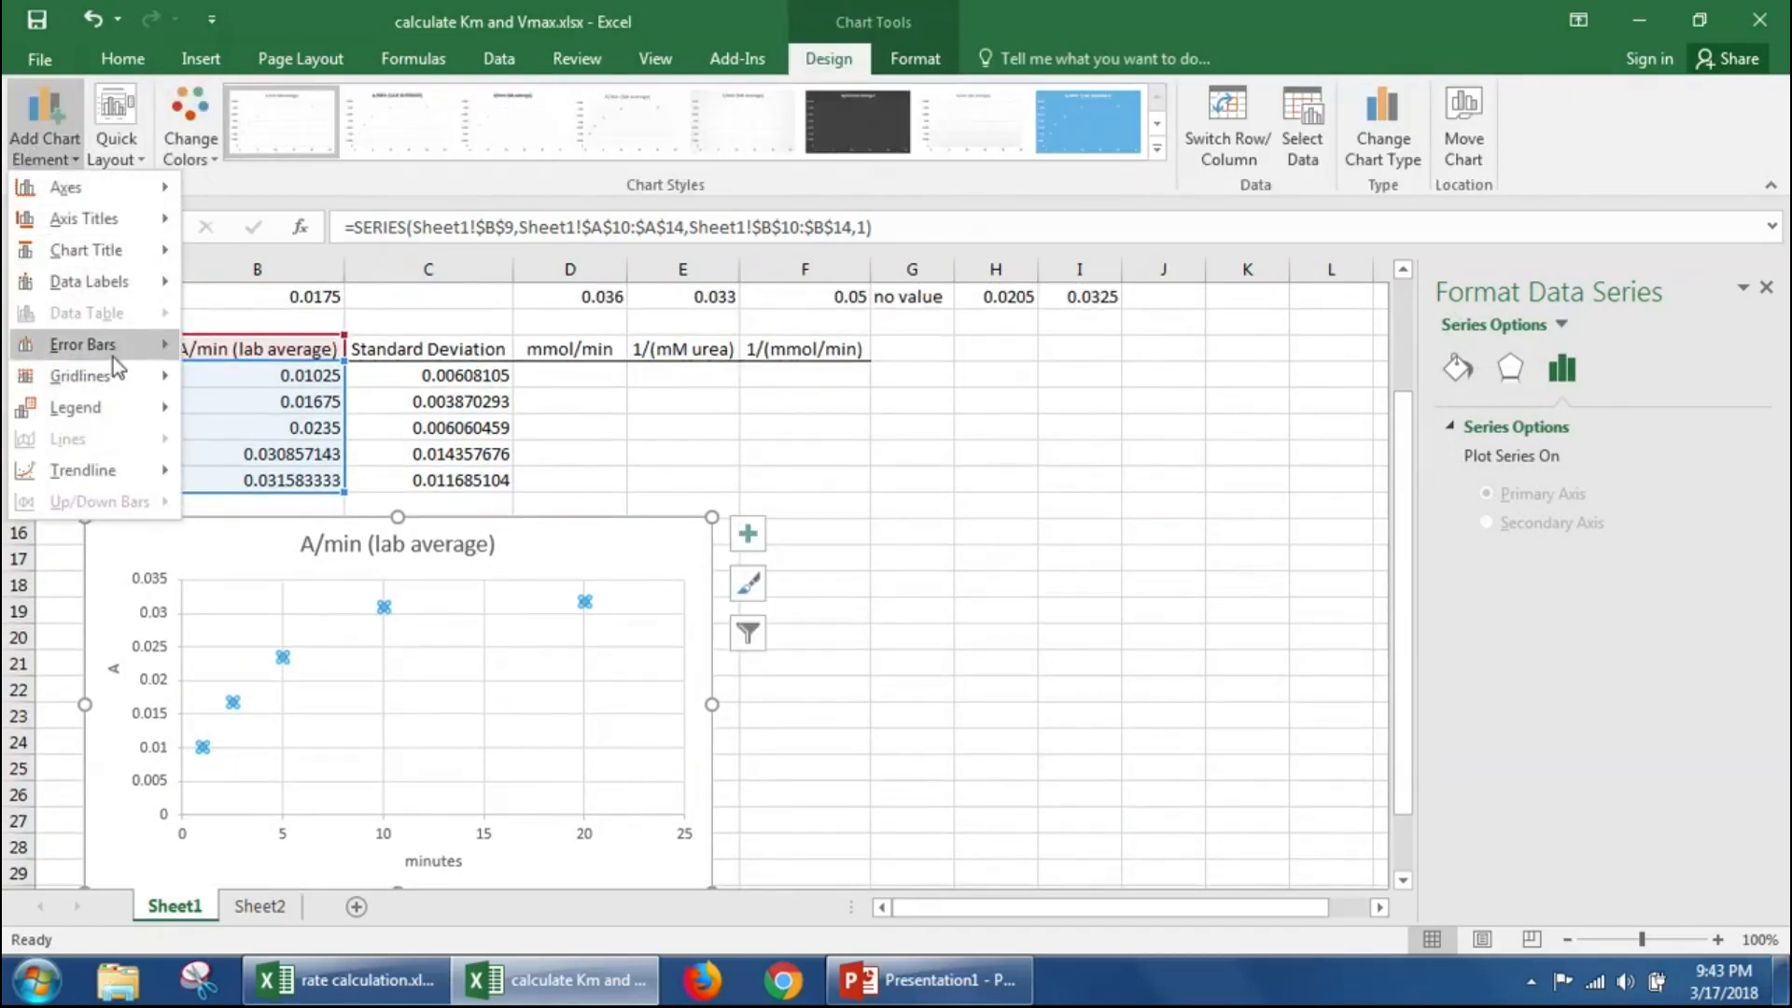
mouse_move(119, 349)
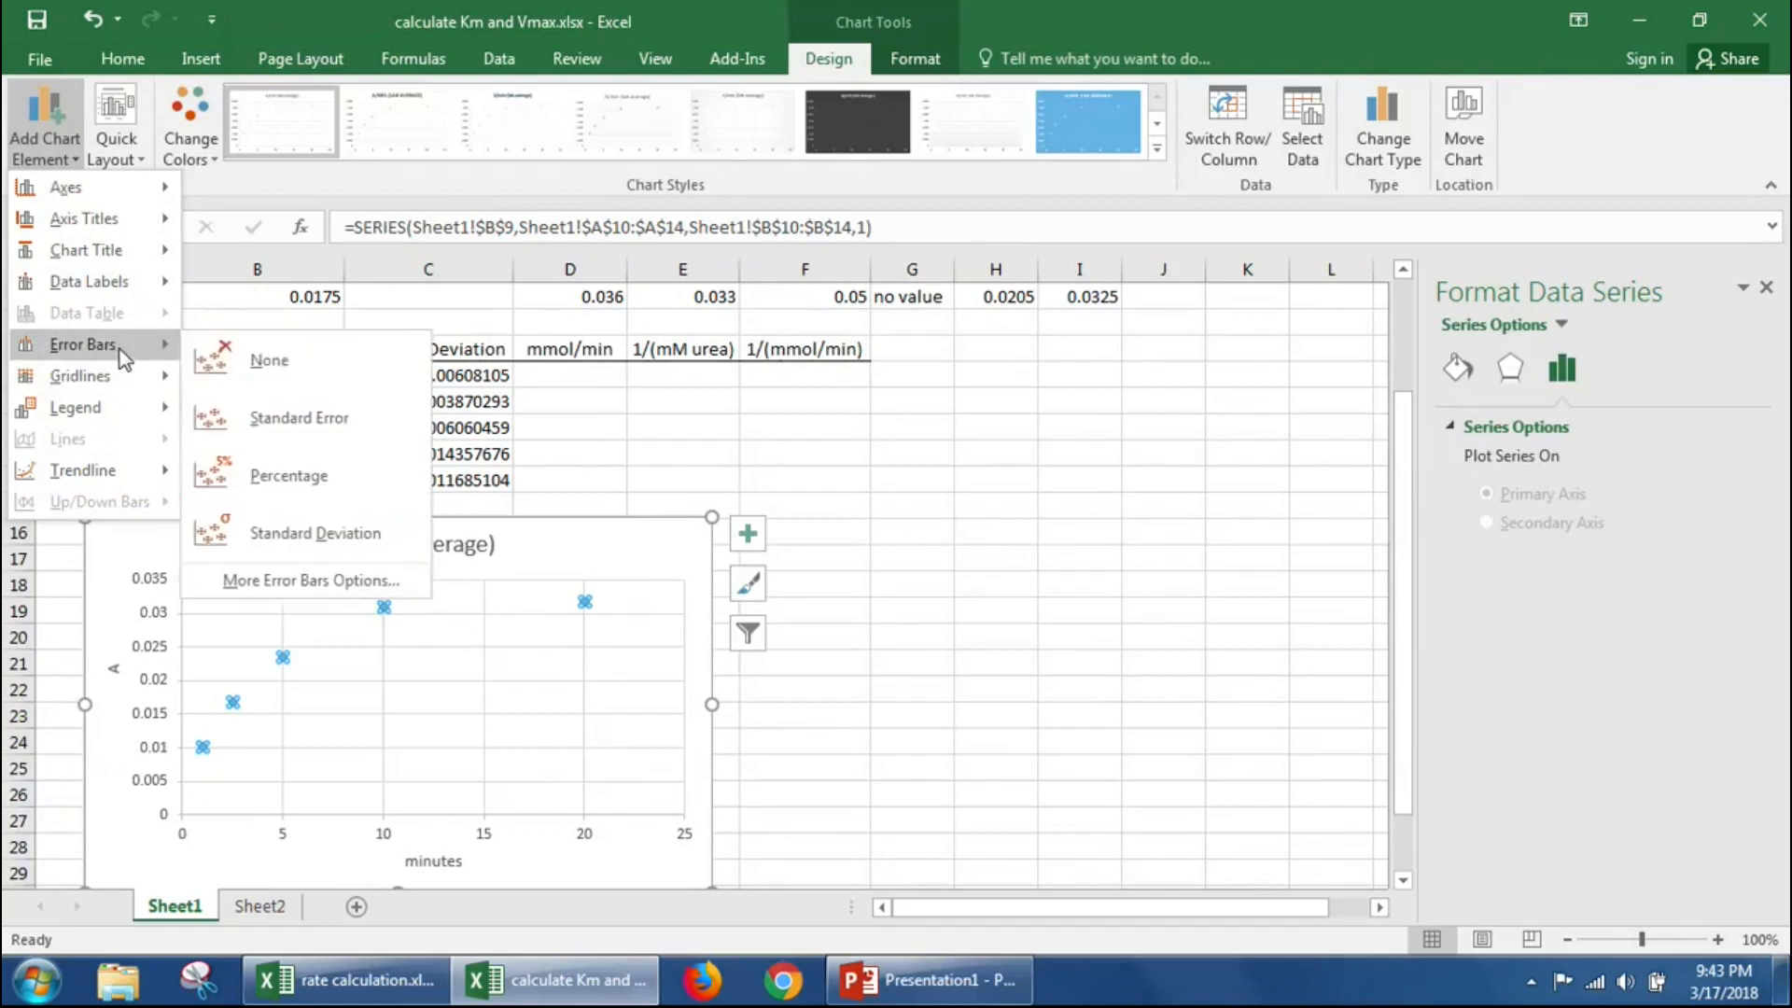
click(311, 581)
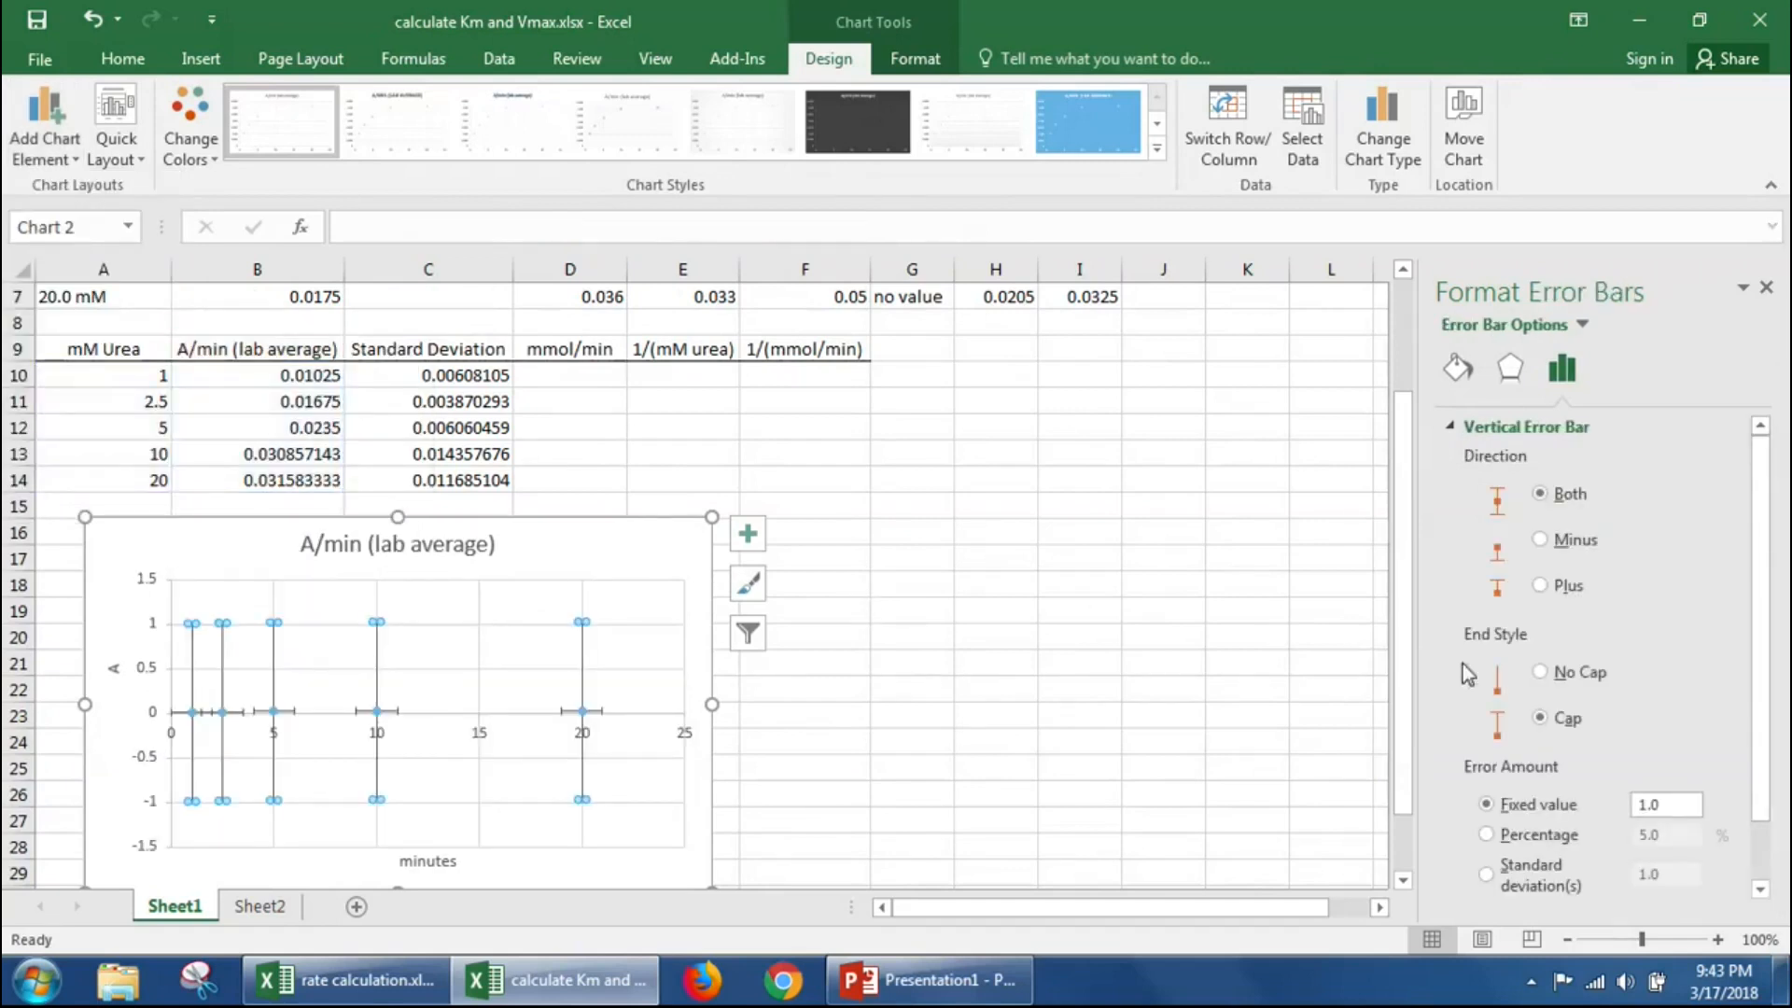
Step: Set the vertical error bars to custom values, using standard deviations C10:C14 for both the positive and negative error
scroll(1754, 551, down, 1)
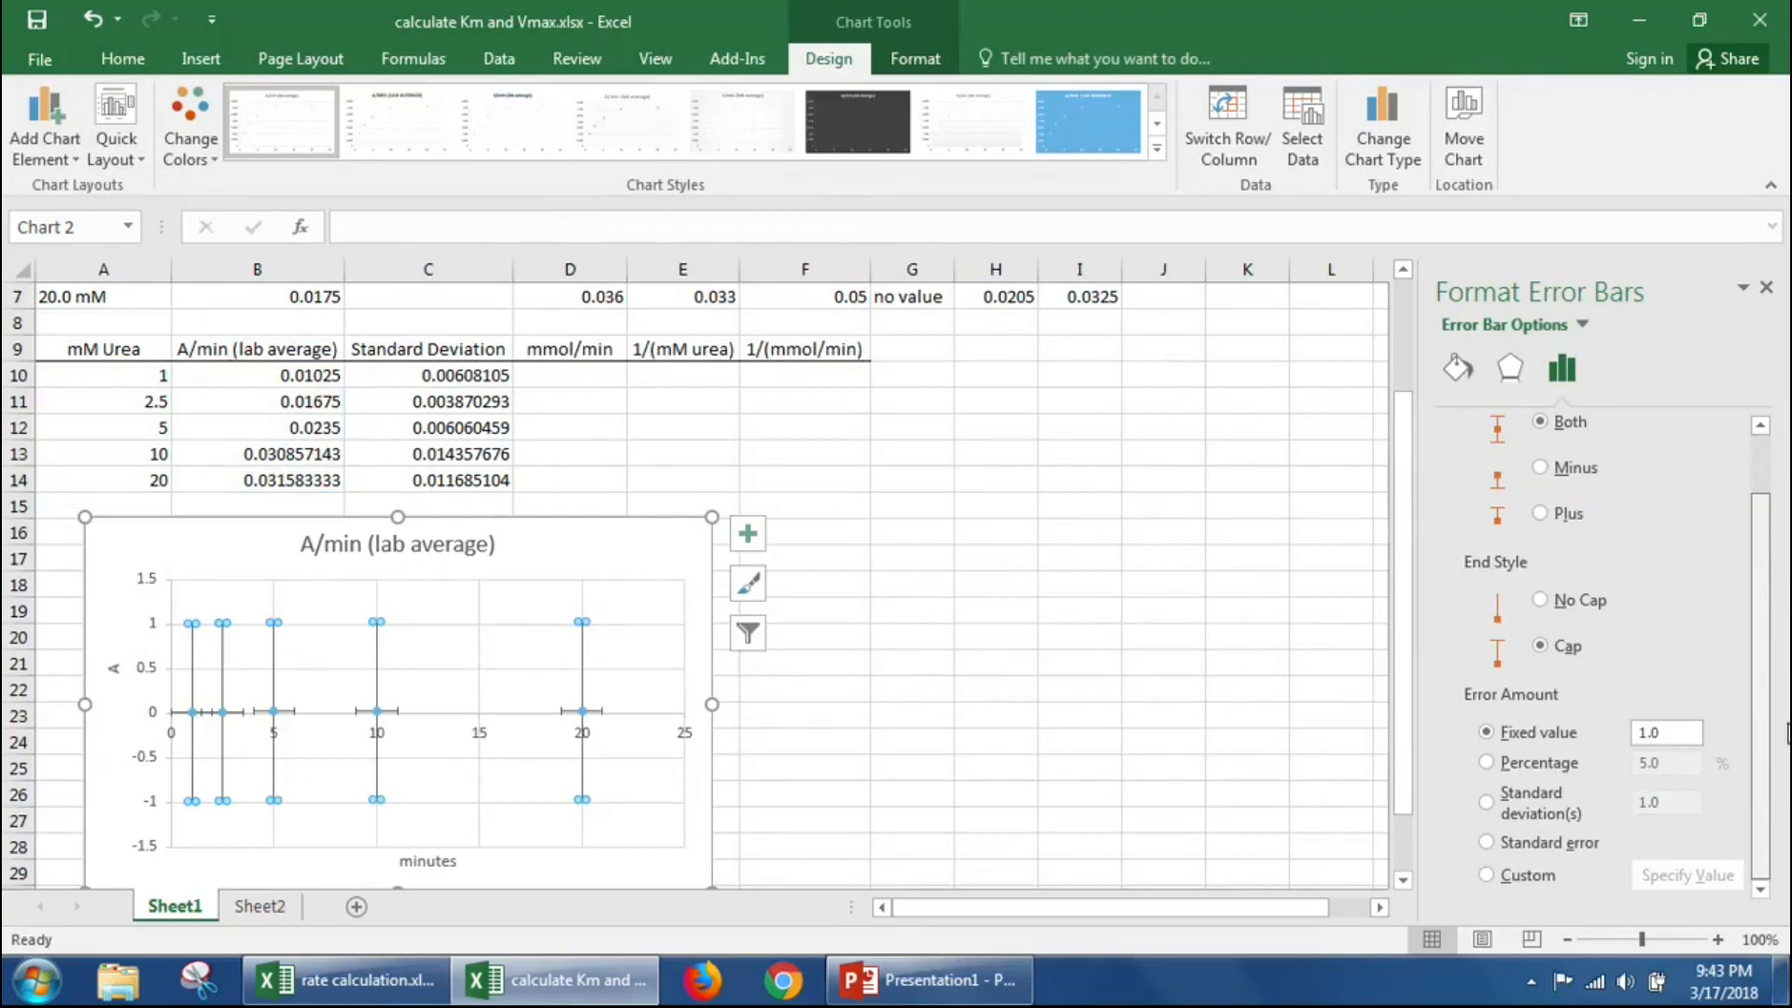
click(1511, 877)
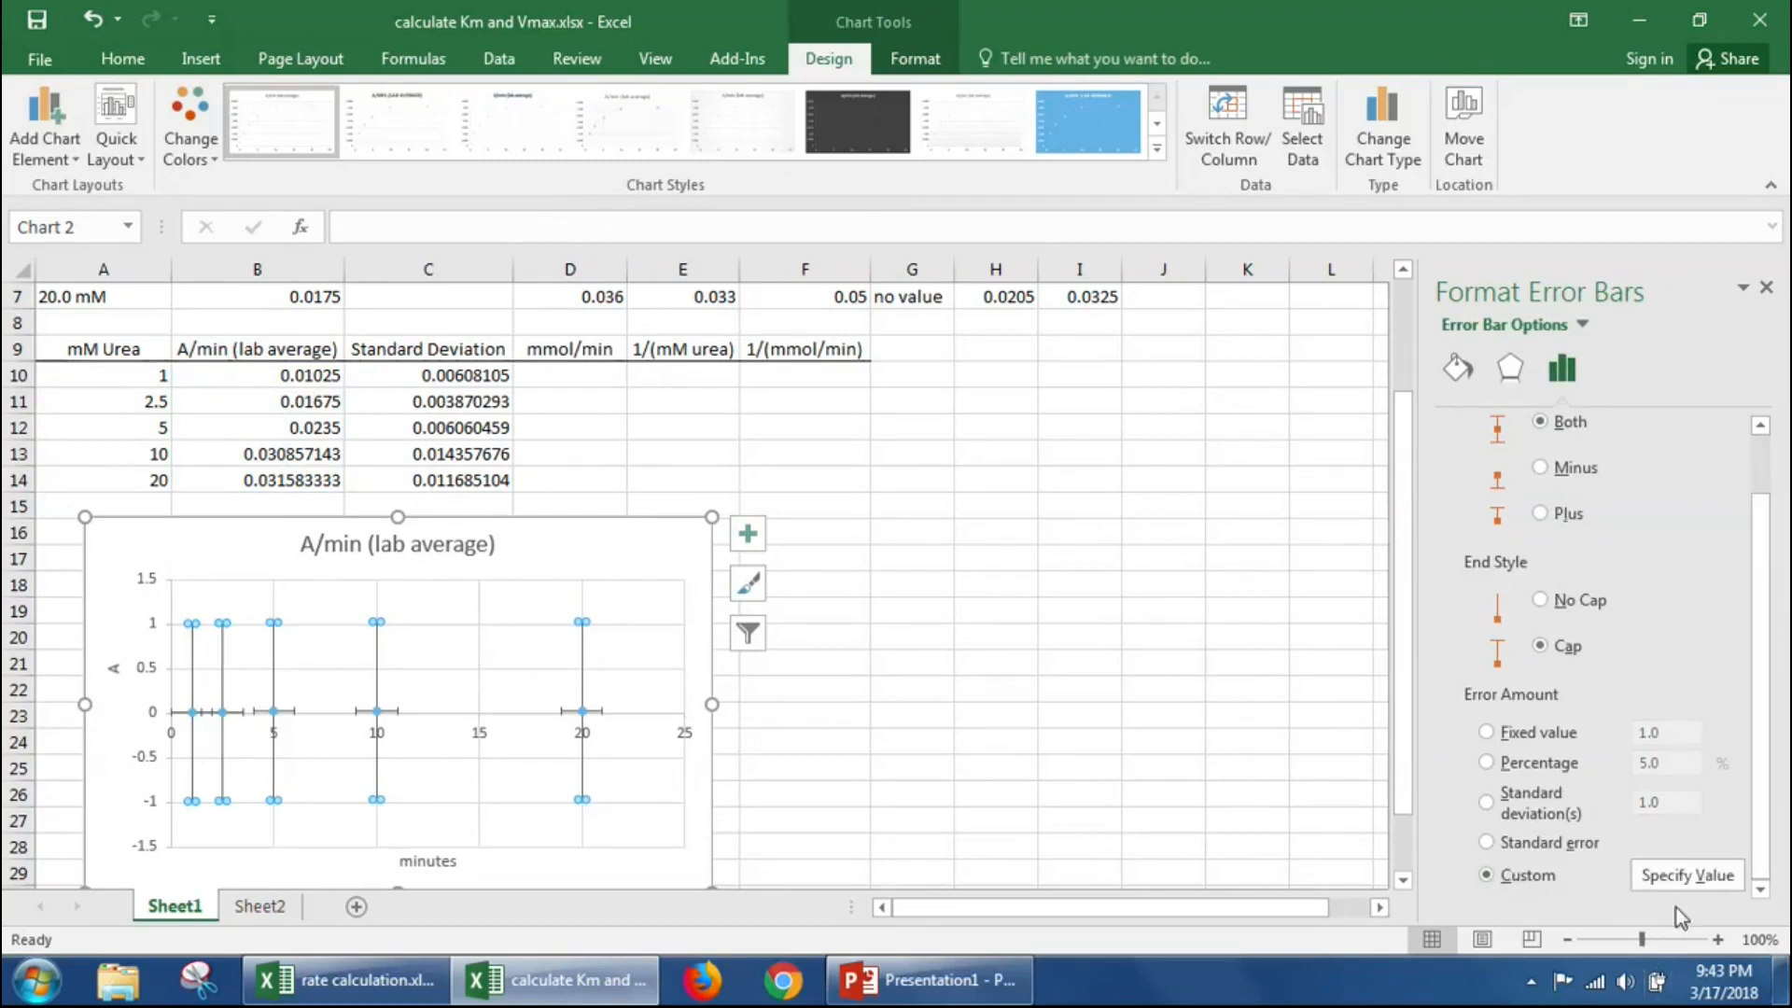
click(1643, 884)
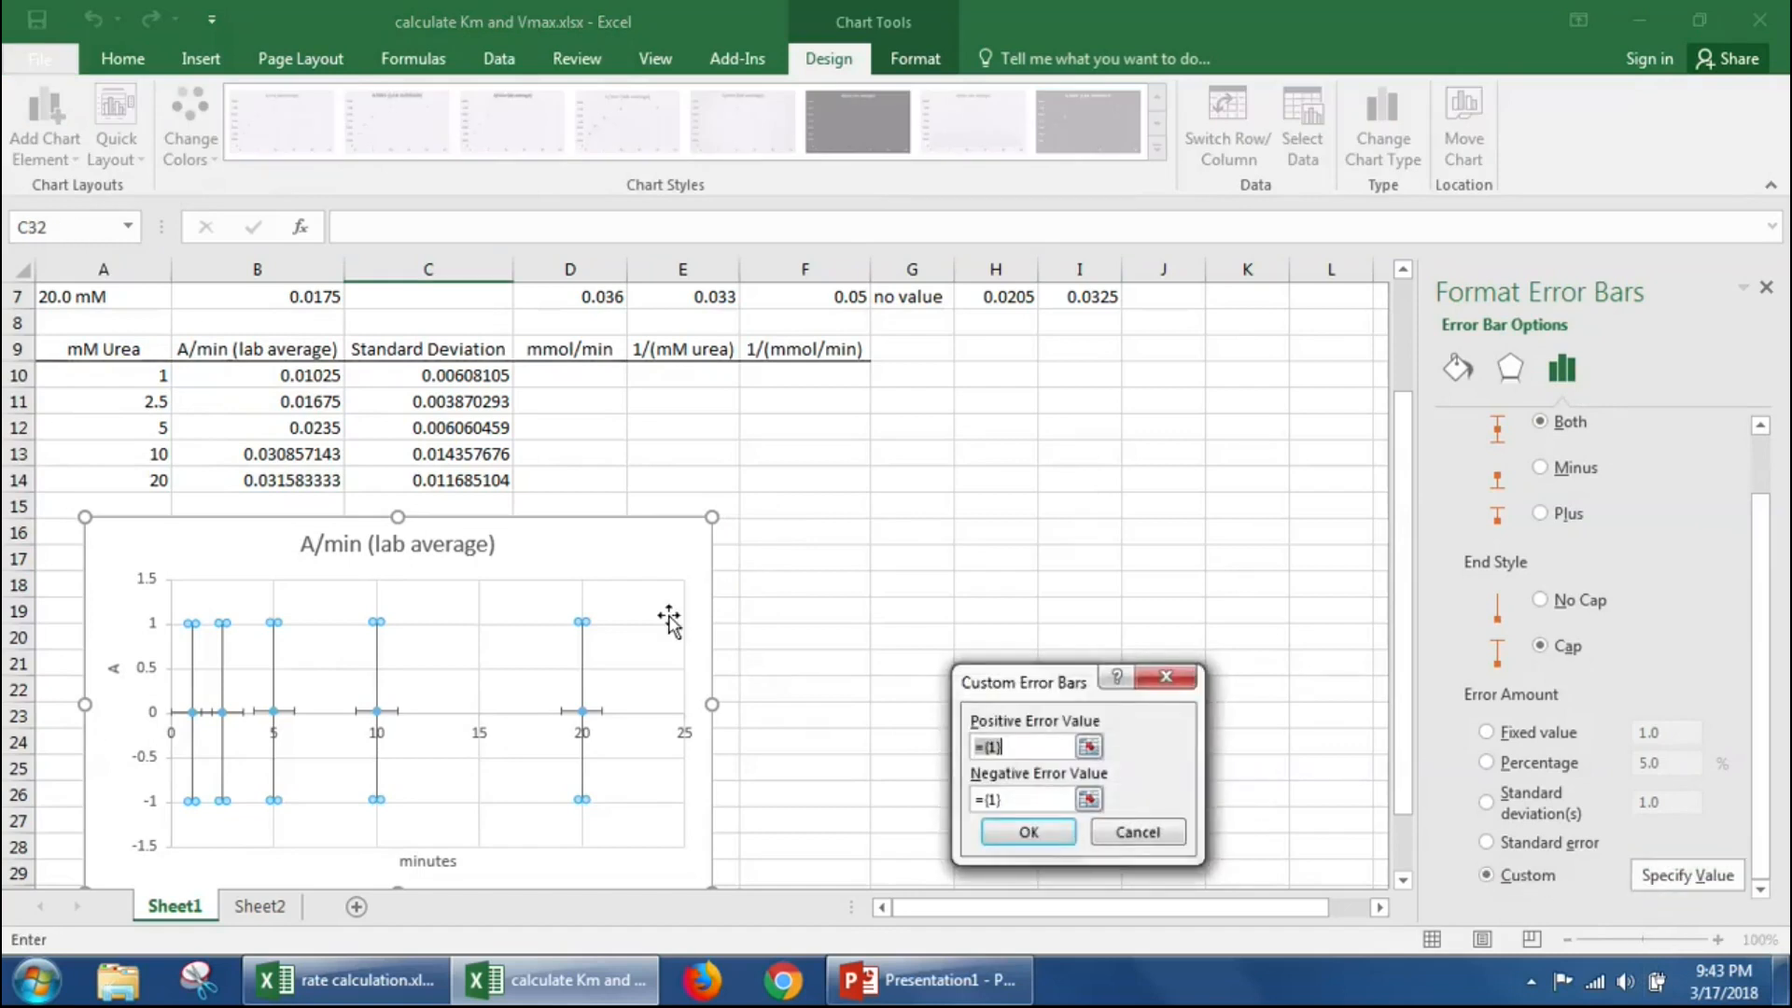
drag(459, 425, 457, 480)
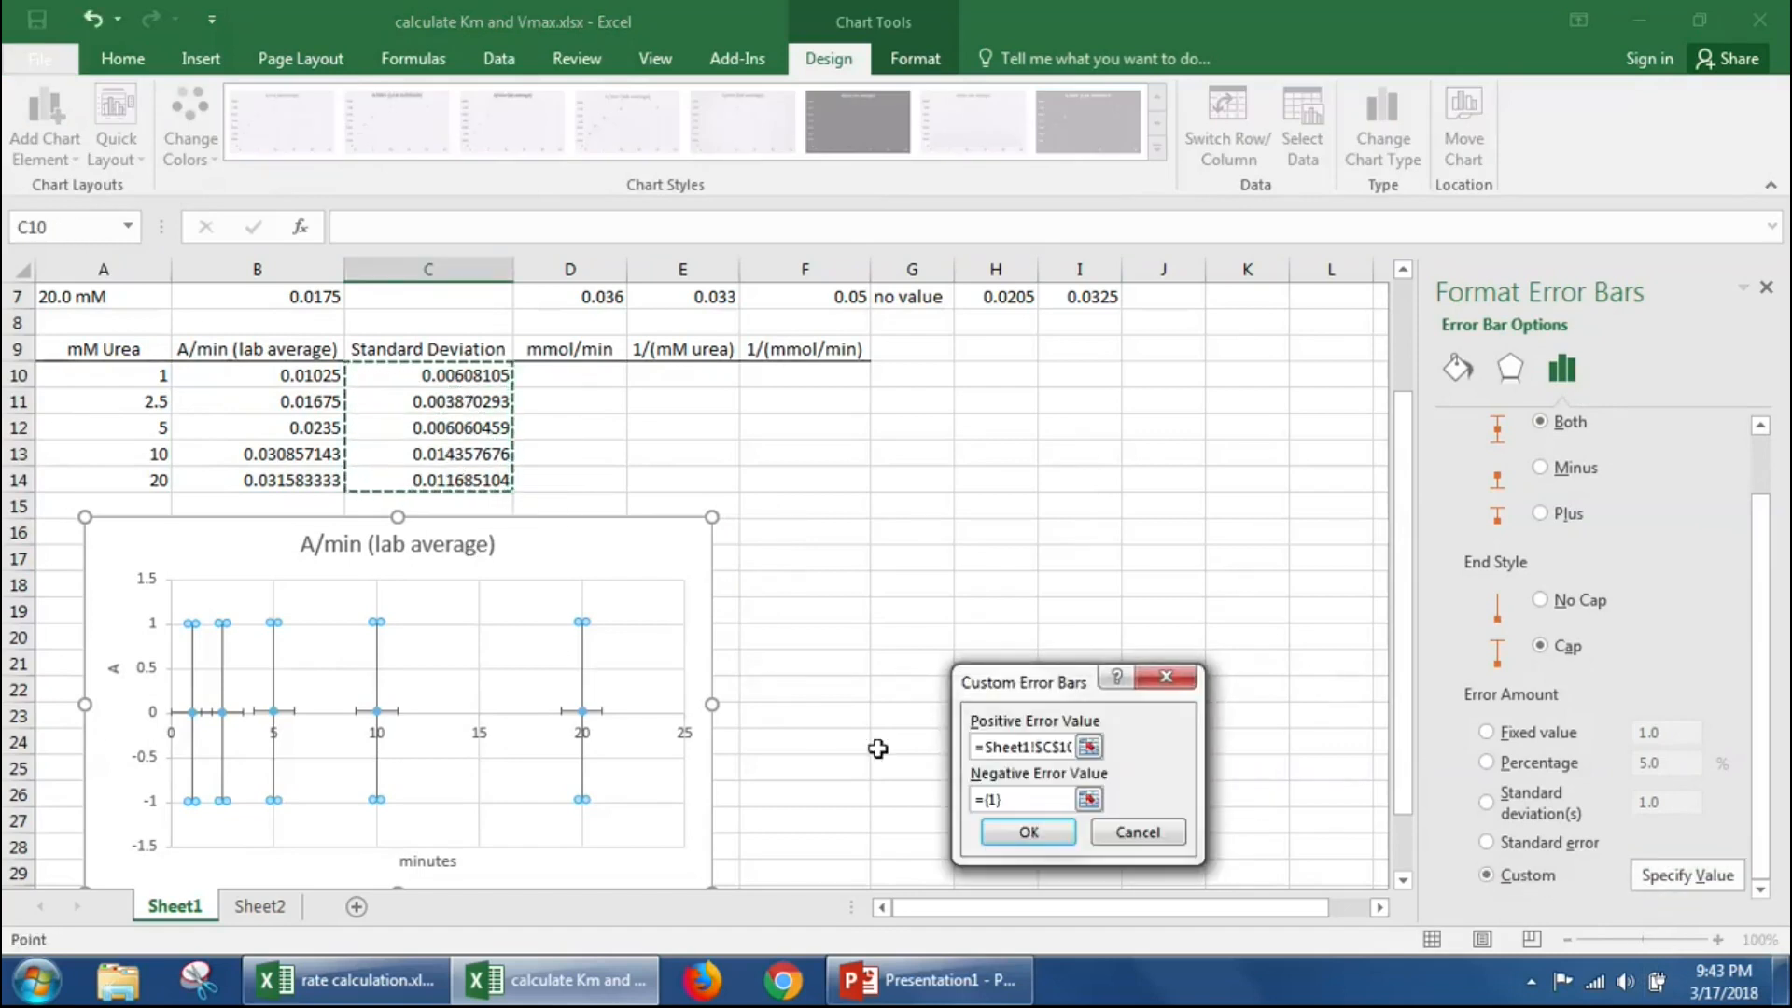
click(1036, 801)
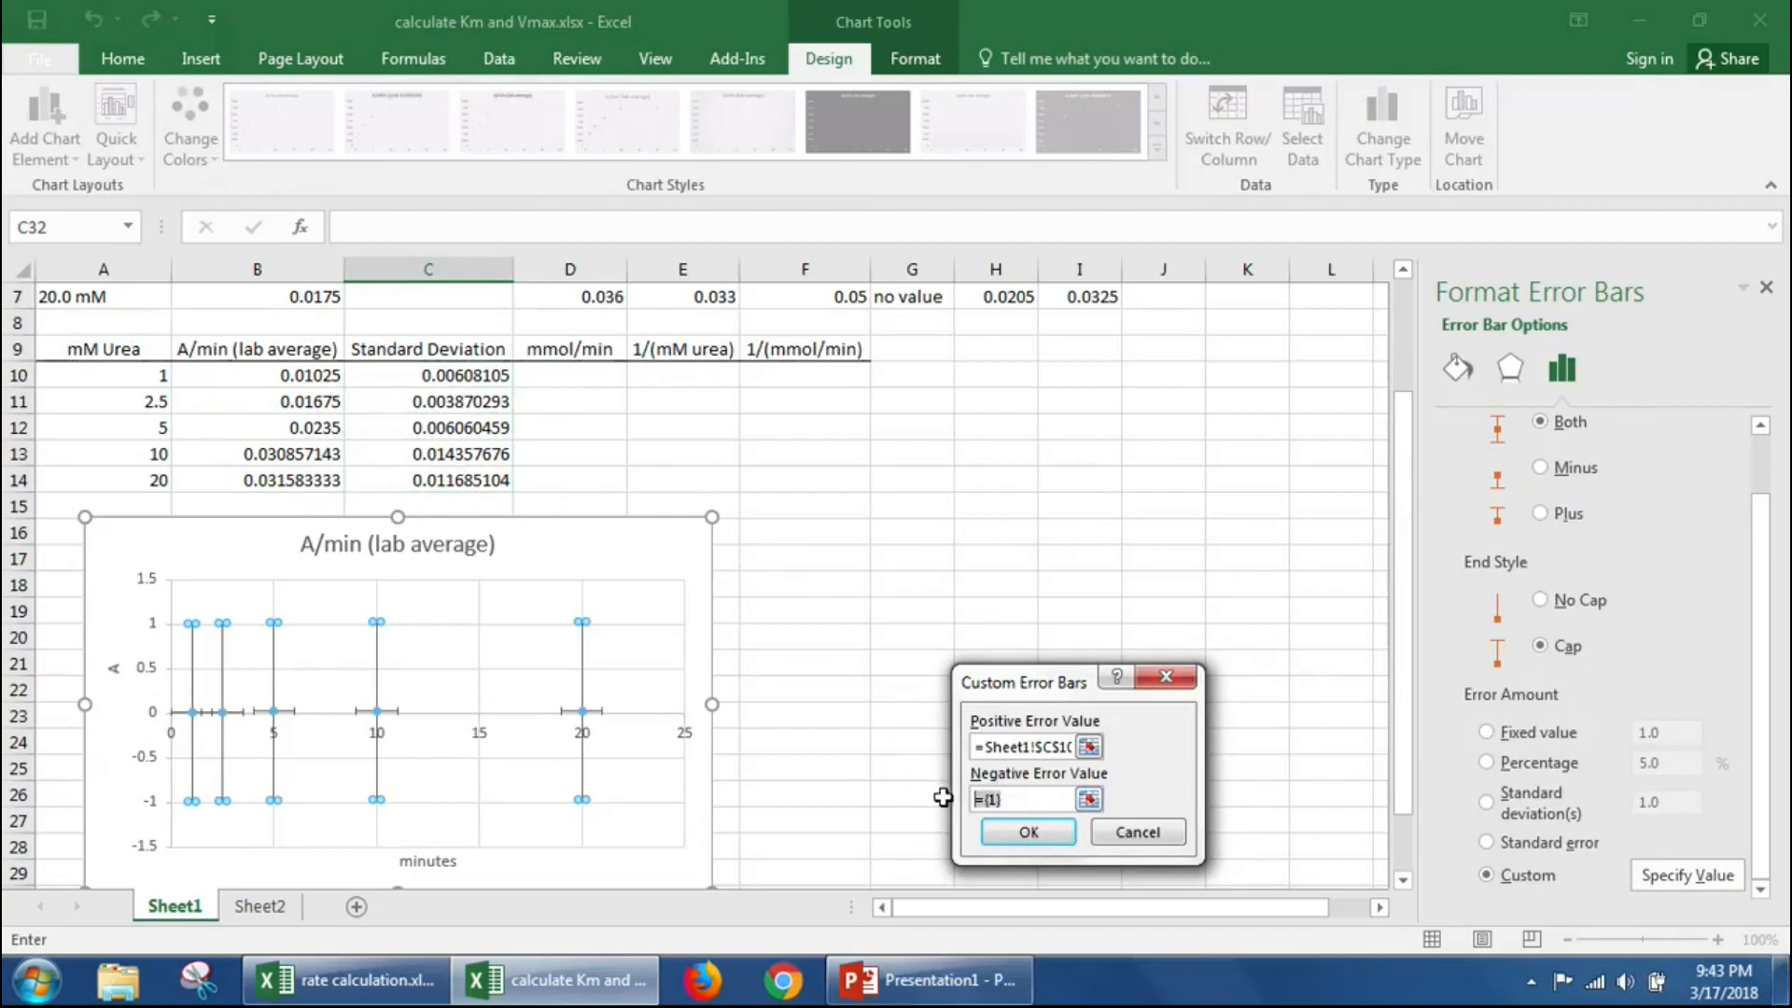
key(BackSpace)
drag(443, 378, 452, 478)
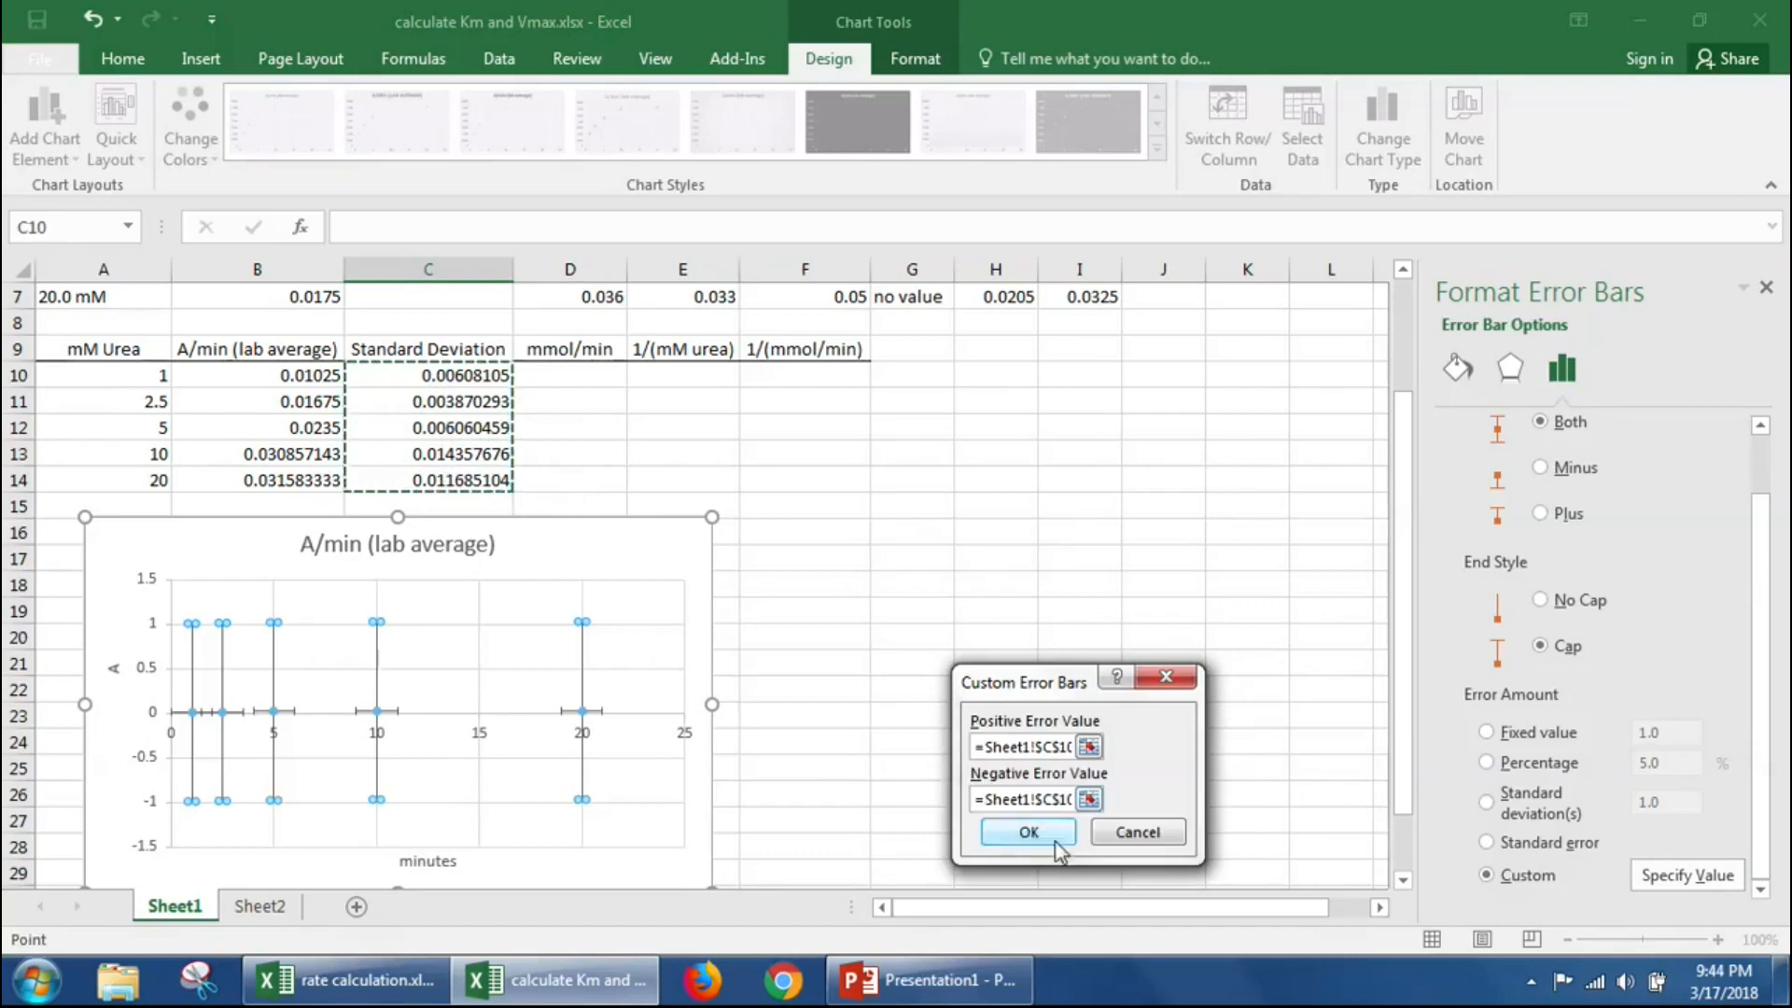
click(1032, 831)
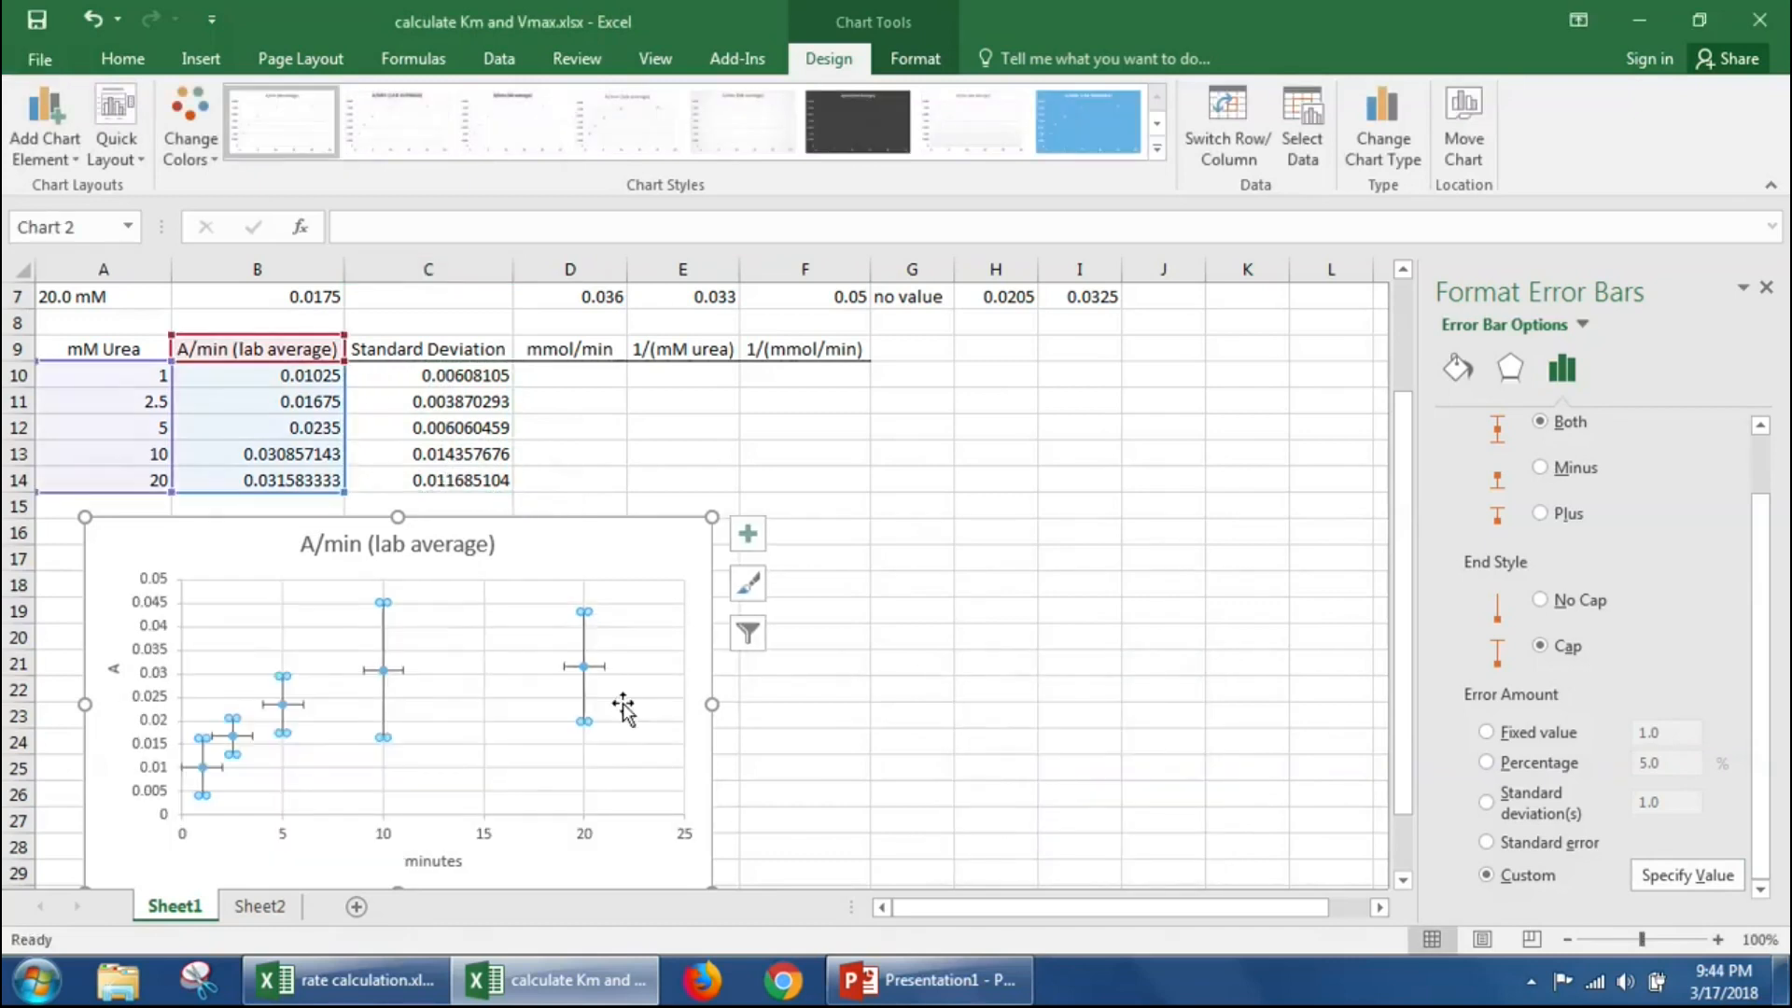
Step: Delete the horizontal error bars from the scatter chart
click(597, 666)
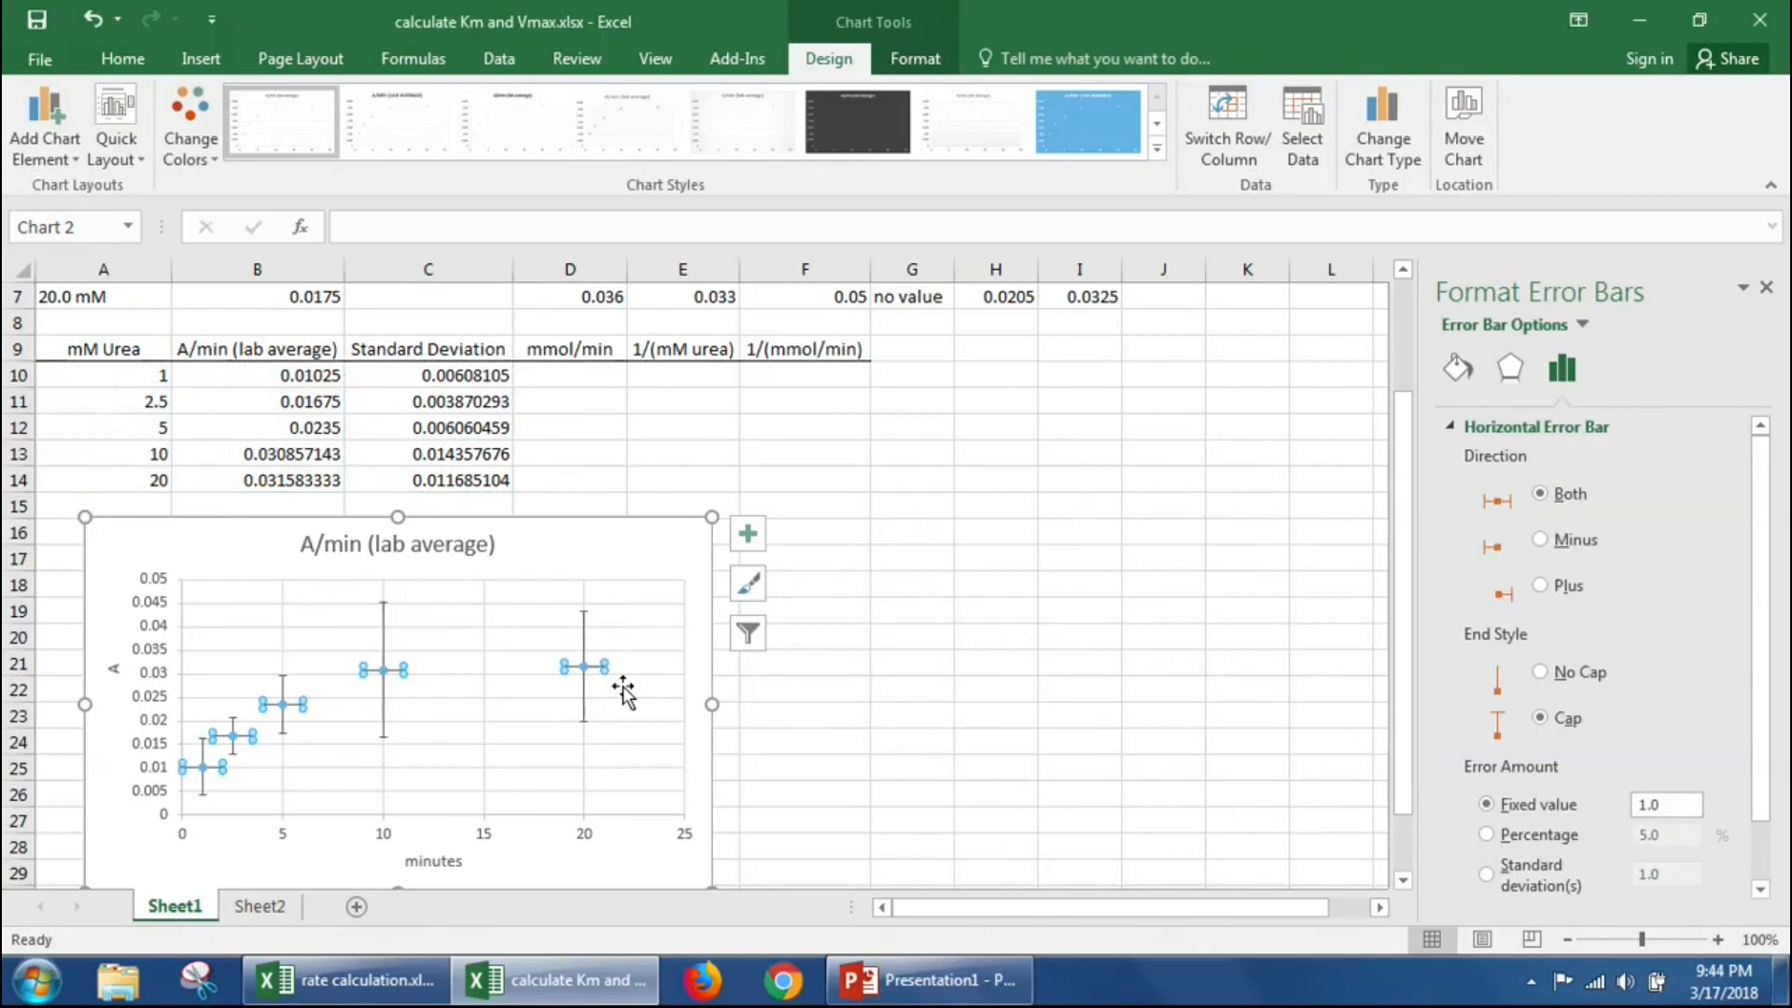
key(Delete)
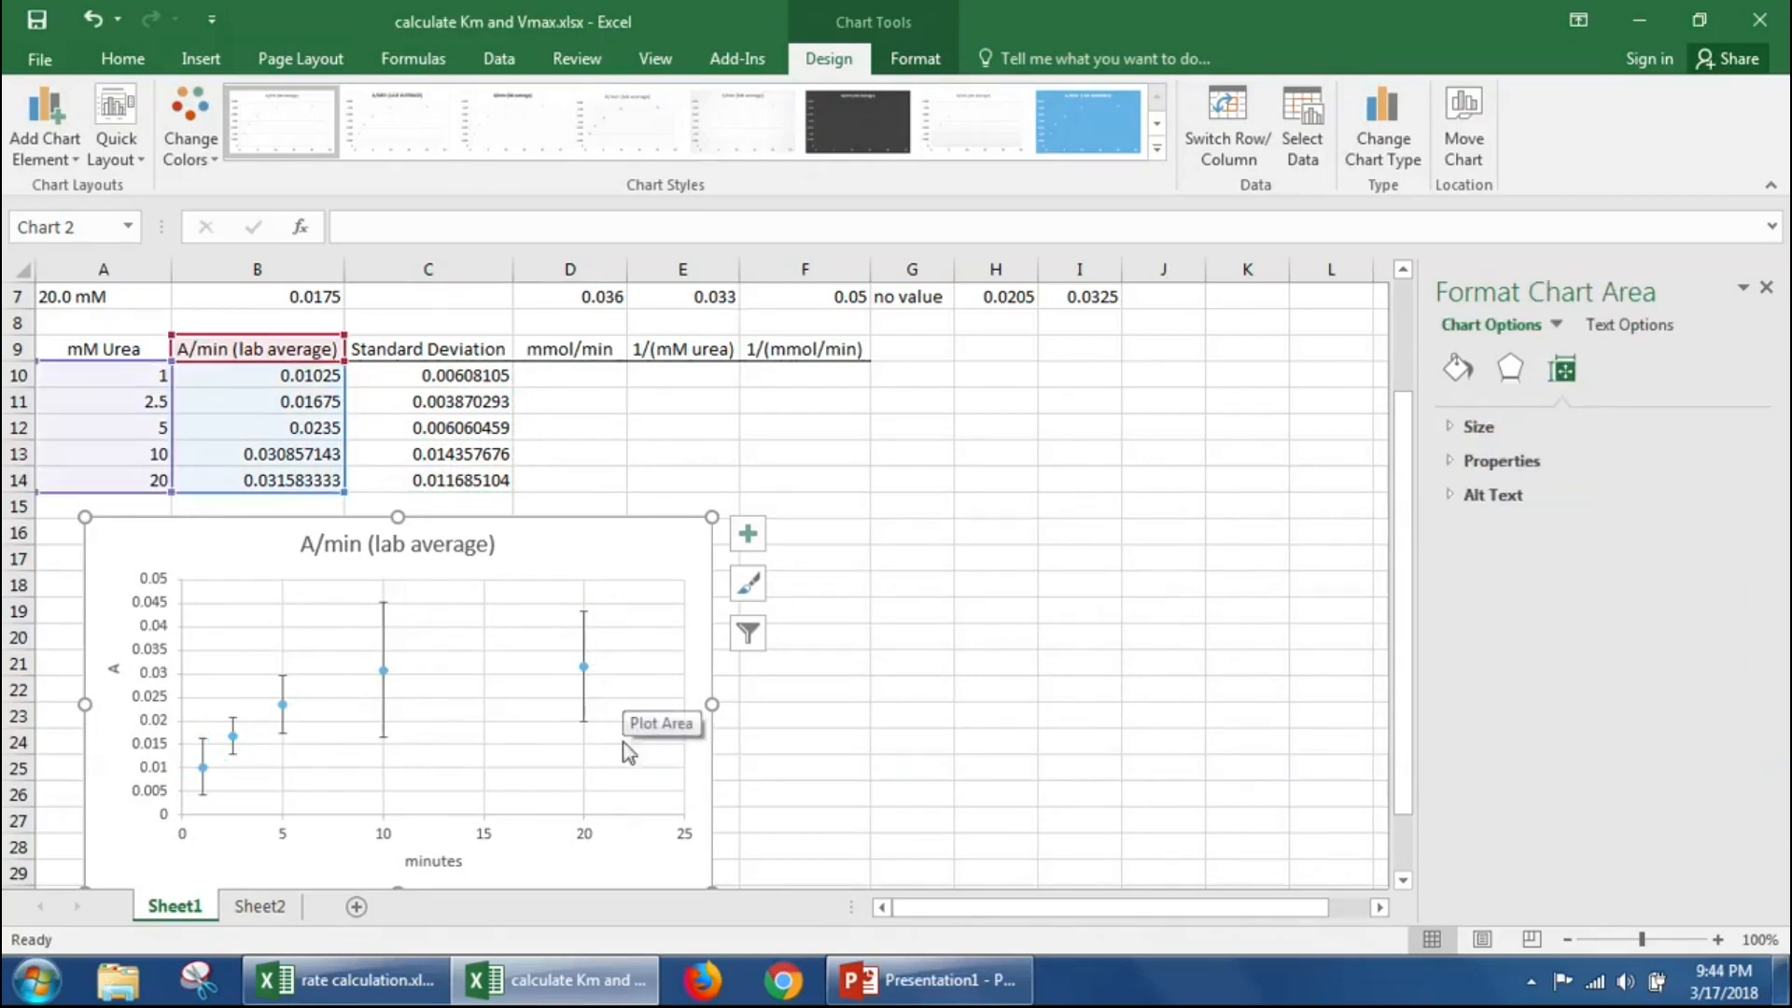
click(431, 793)
click(570, 561)
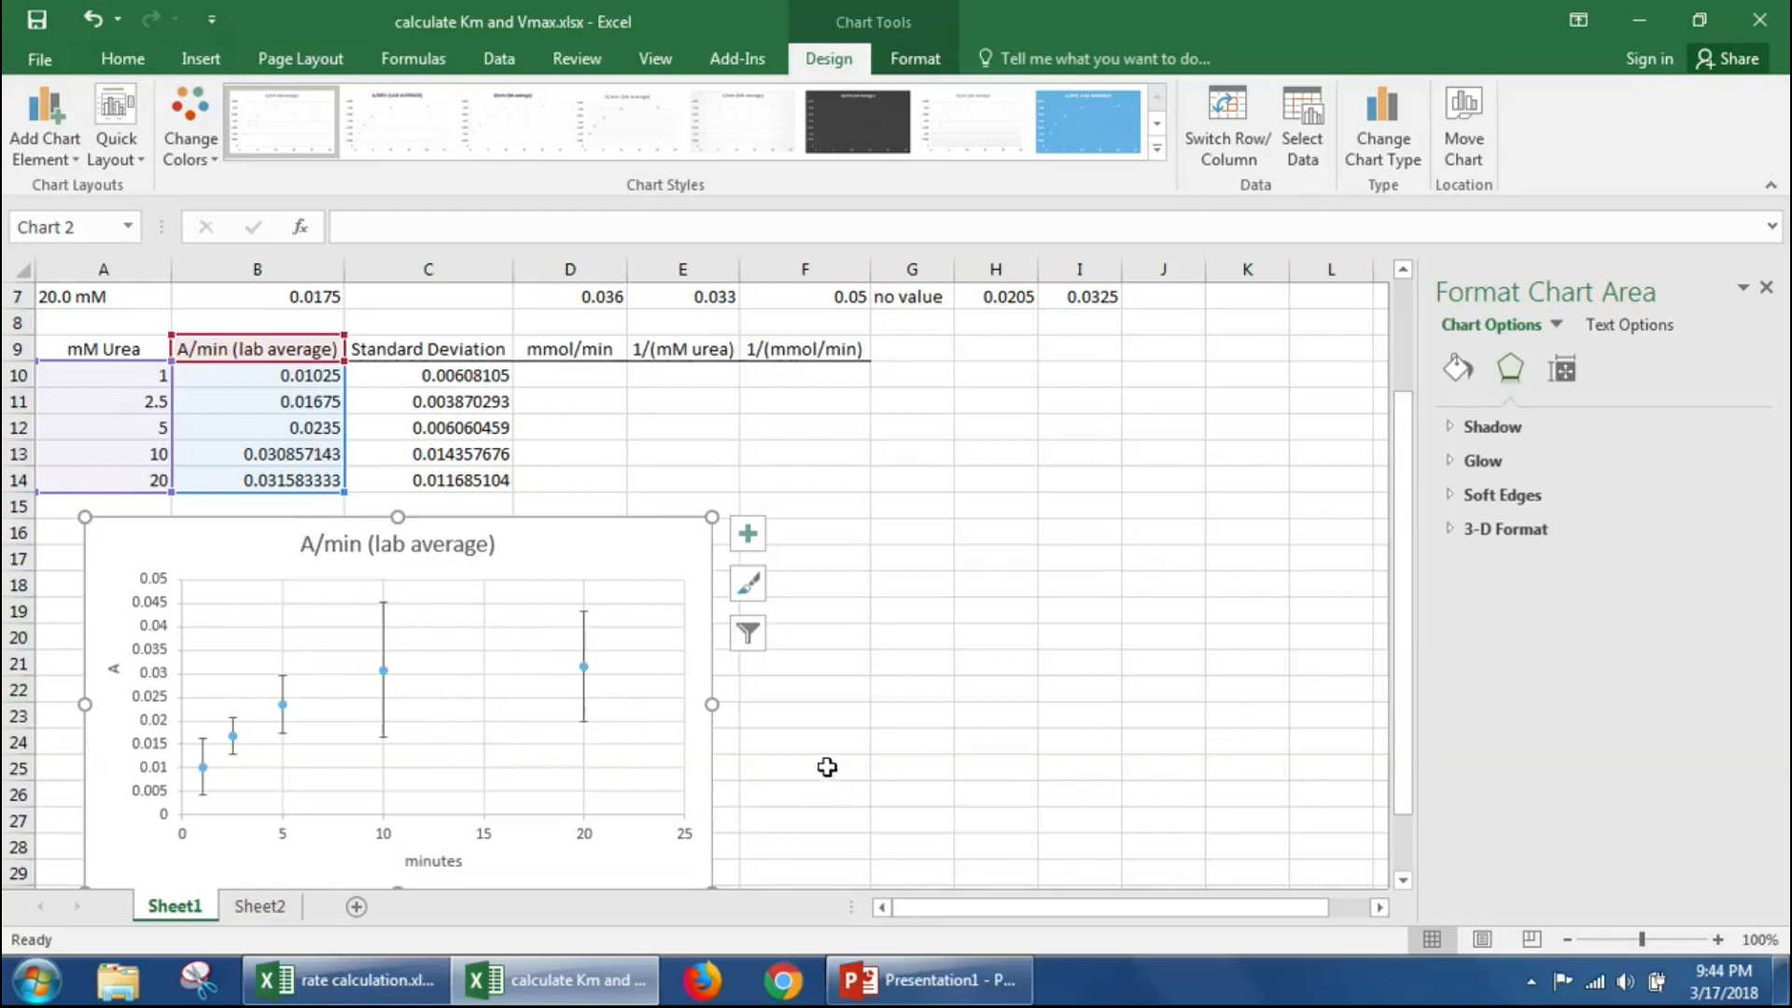
Step: Enter the formula =B10/(0.7*1.3) in D10 of the mmol/min column
scroll(835, 754, up, 1)
scroll(835, 754, up, 1)
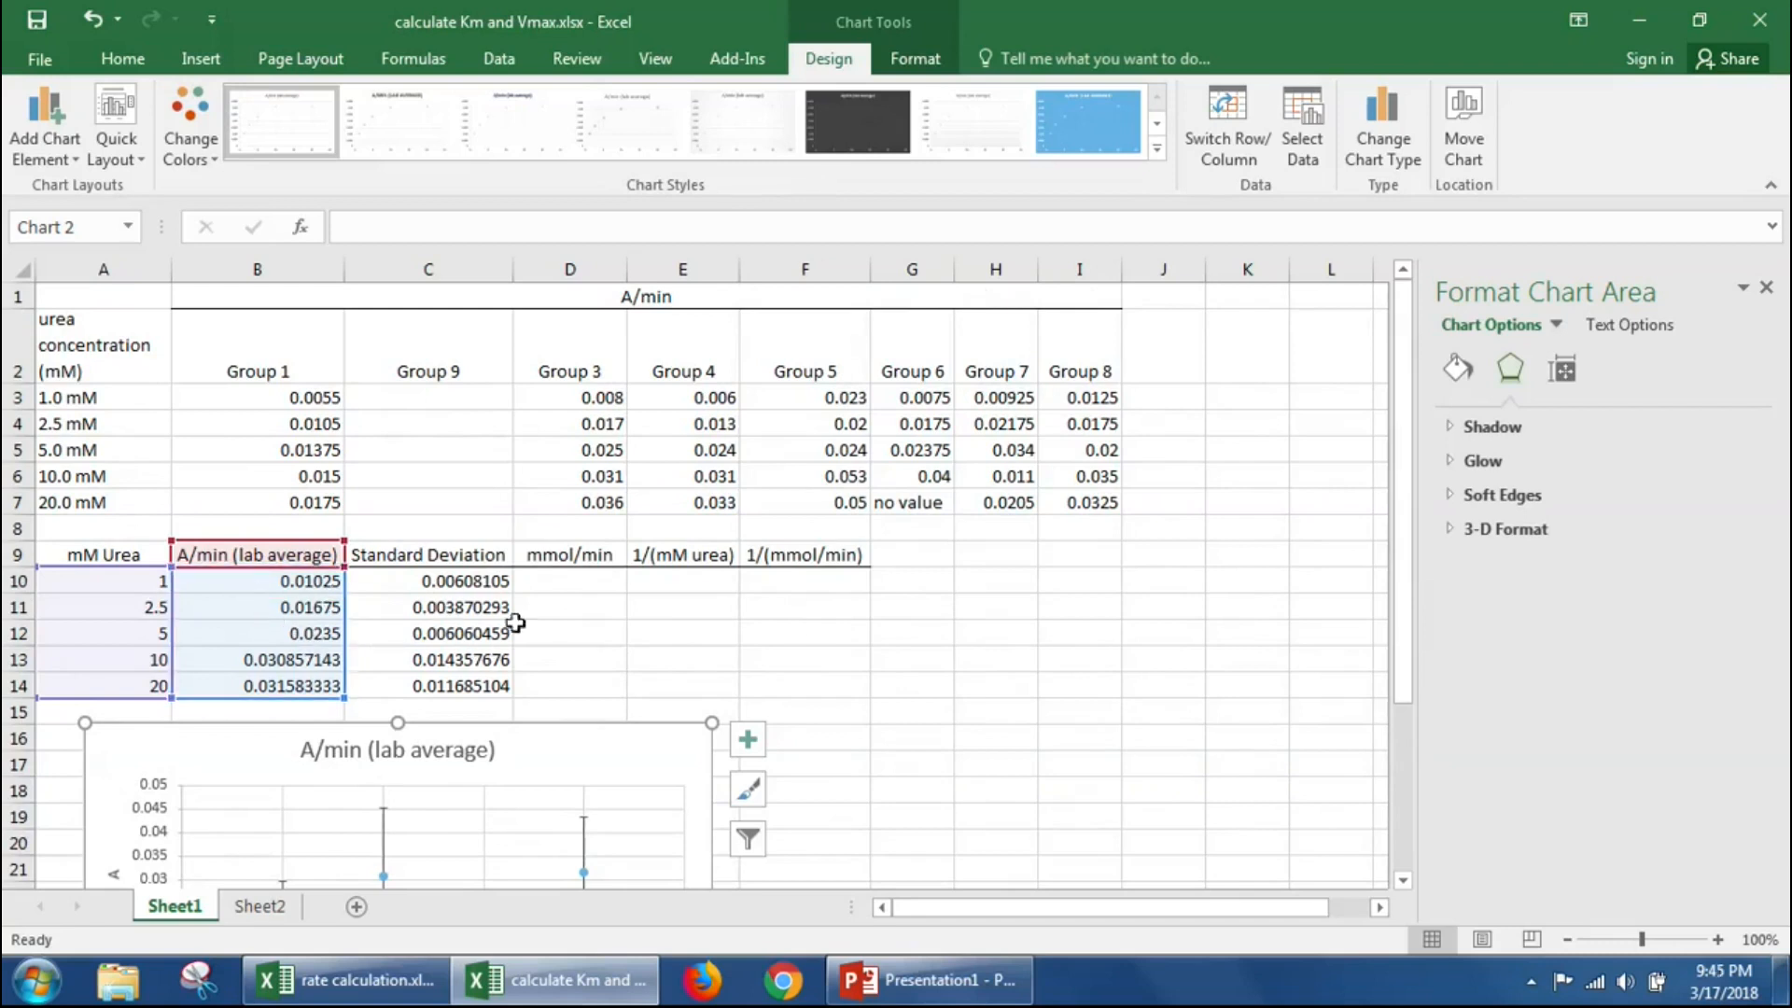
click(580, 582)
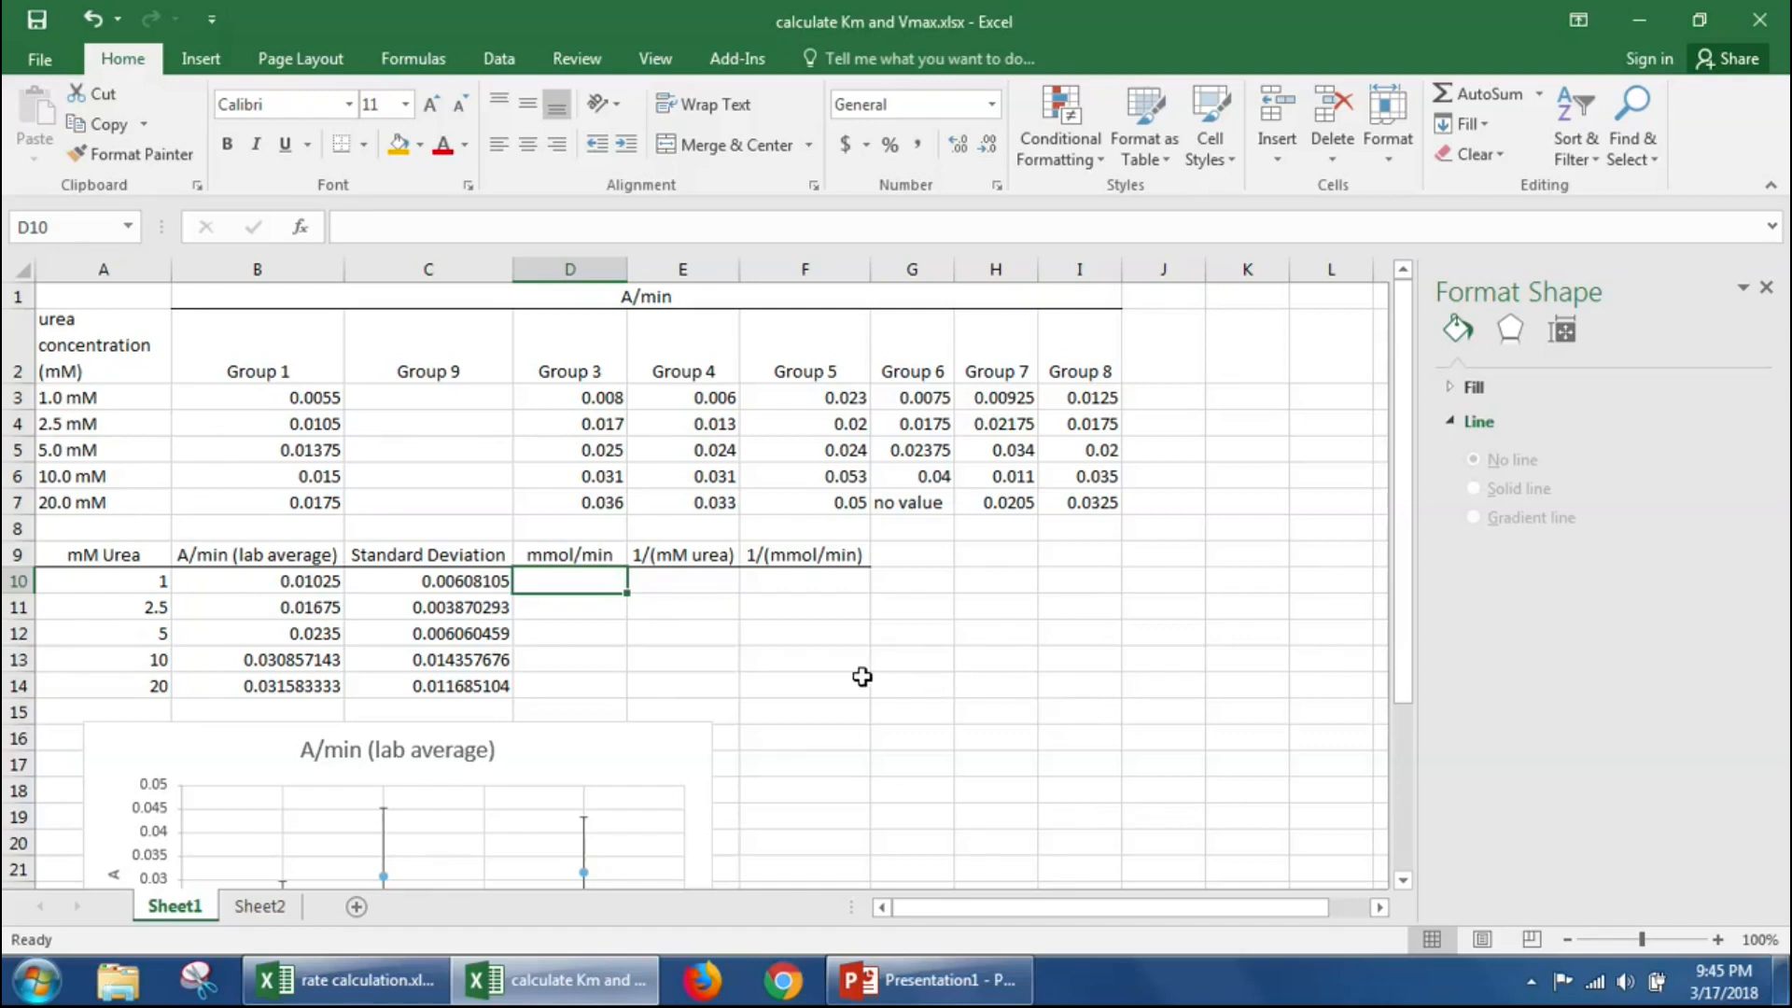
text(=)
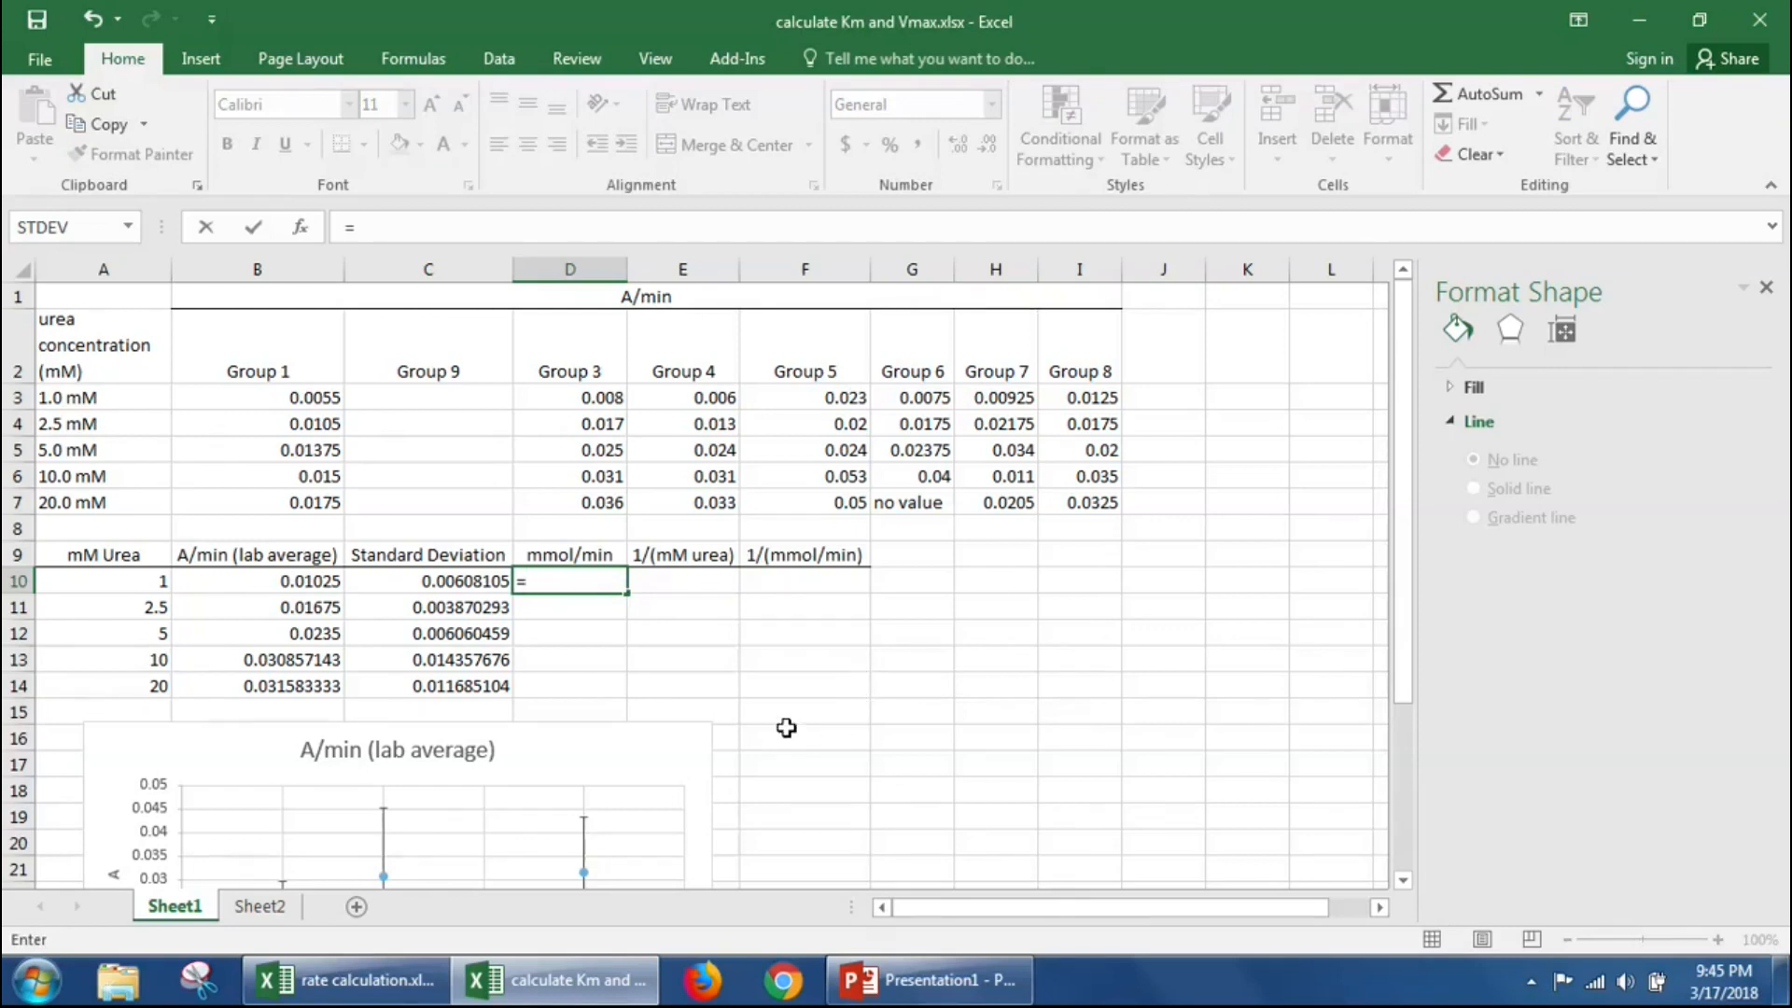
click(320, 582)
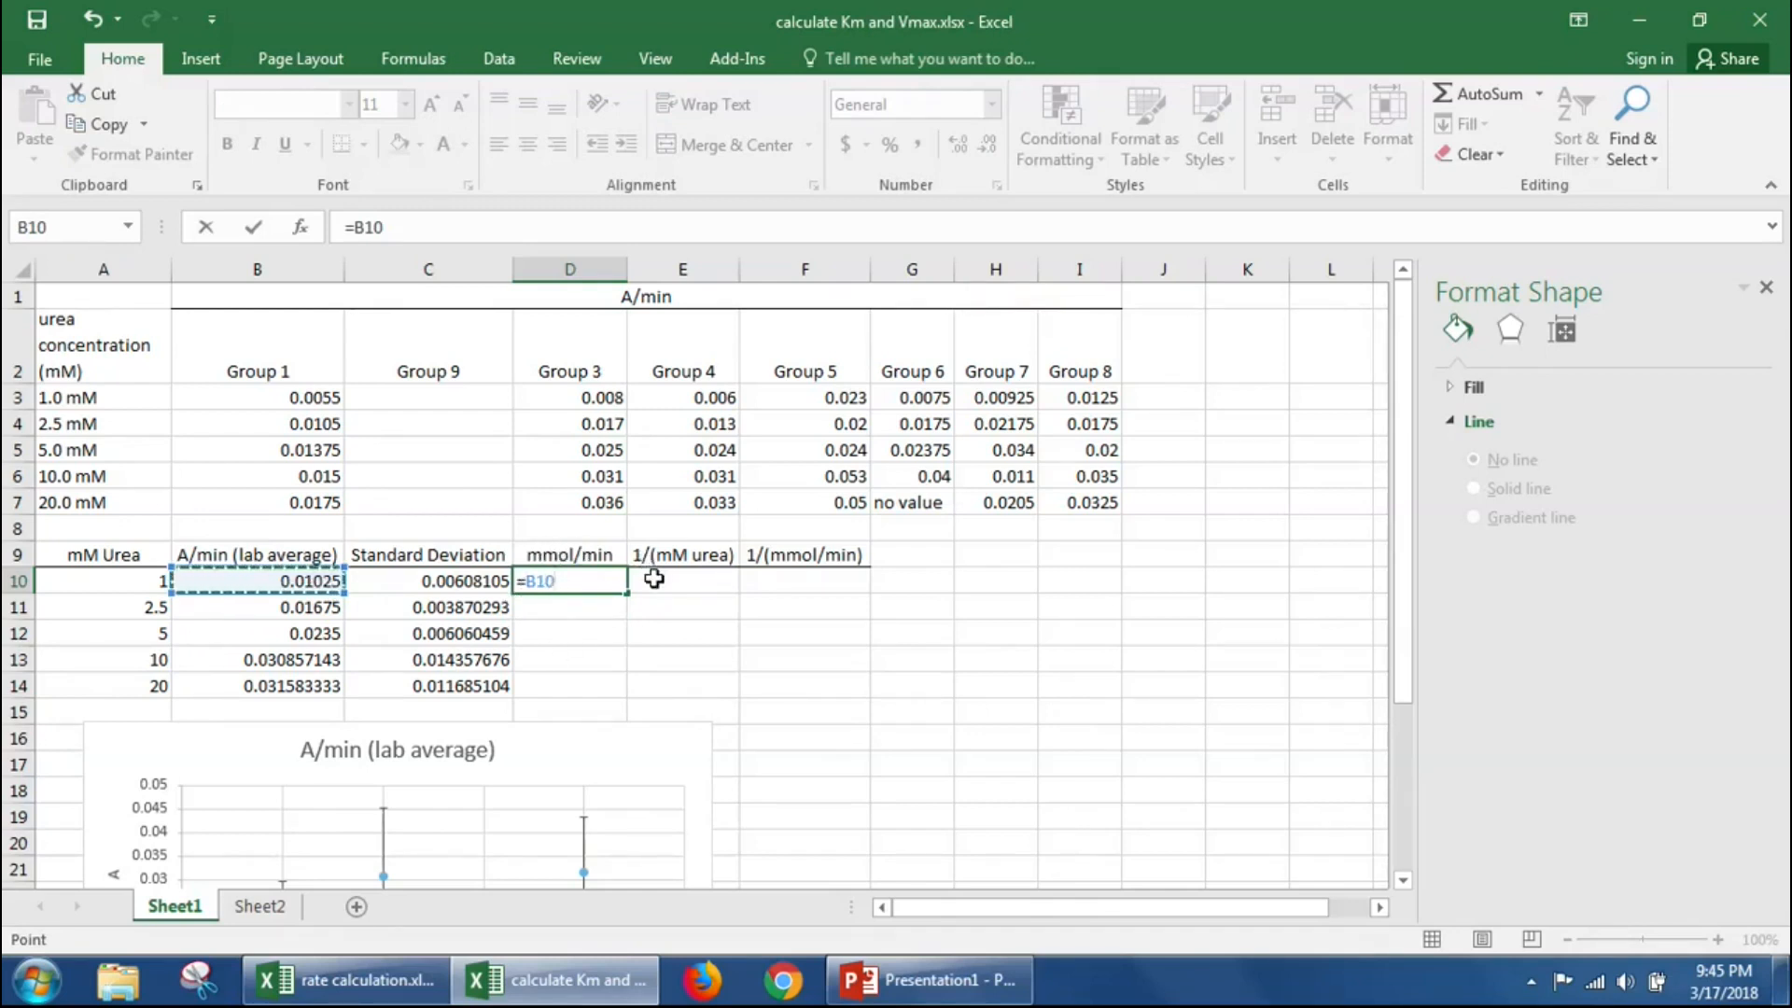
text(/(0.7)
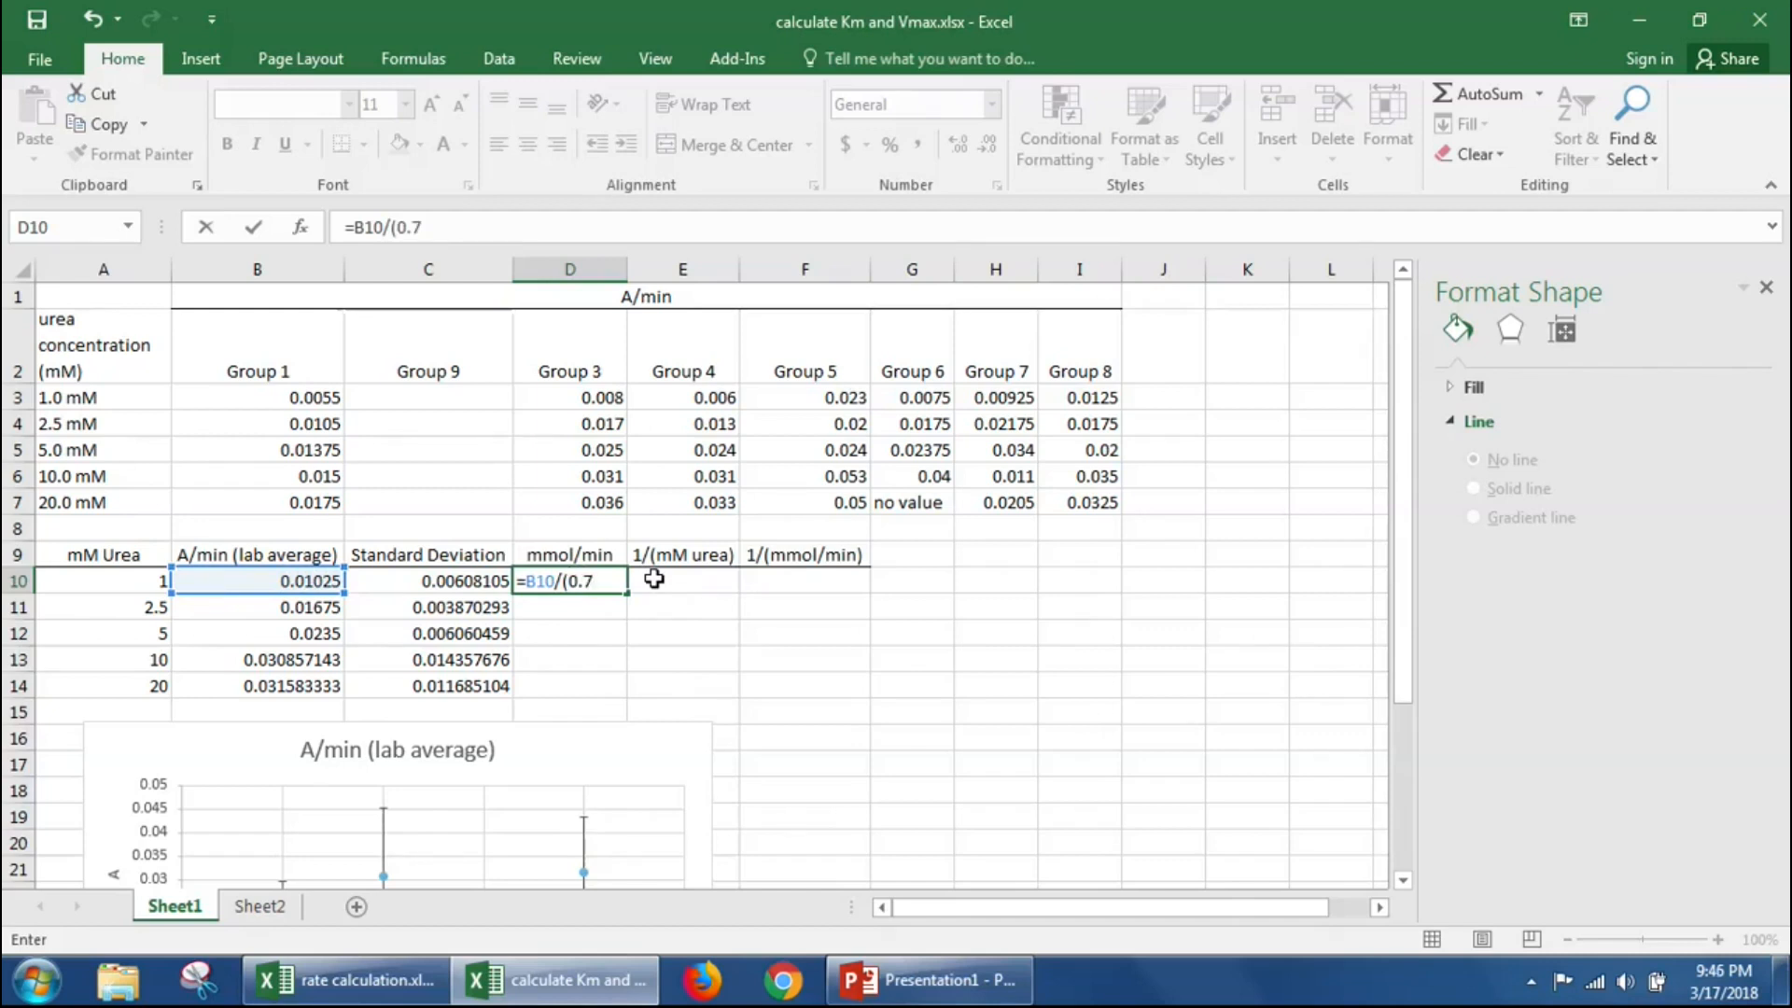
text(*1.3))
key(Return)
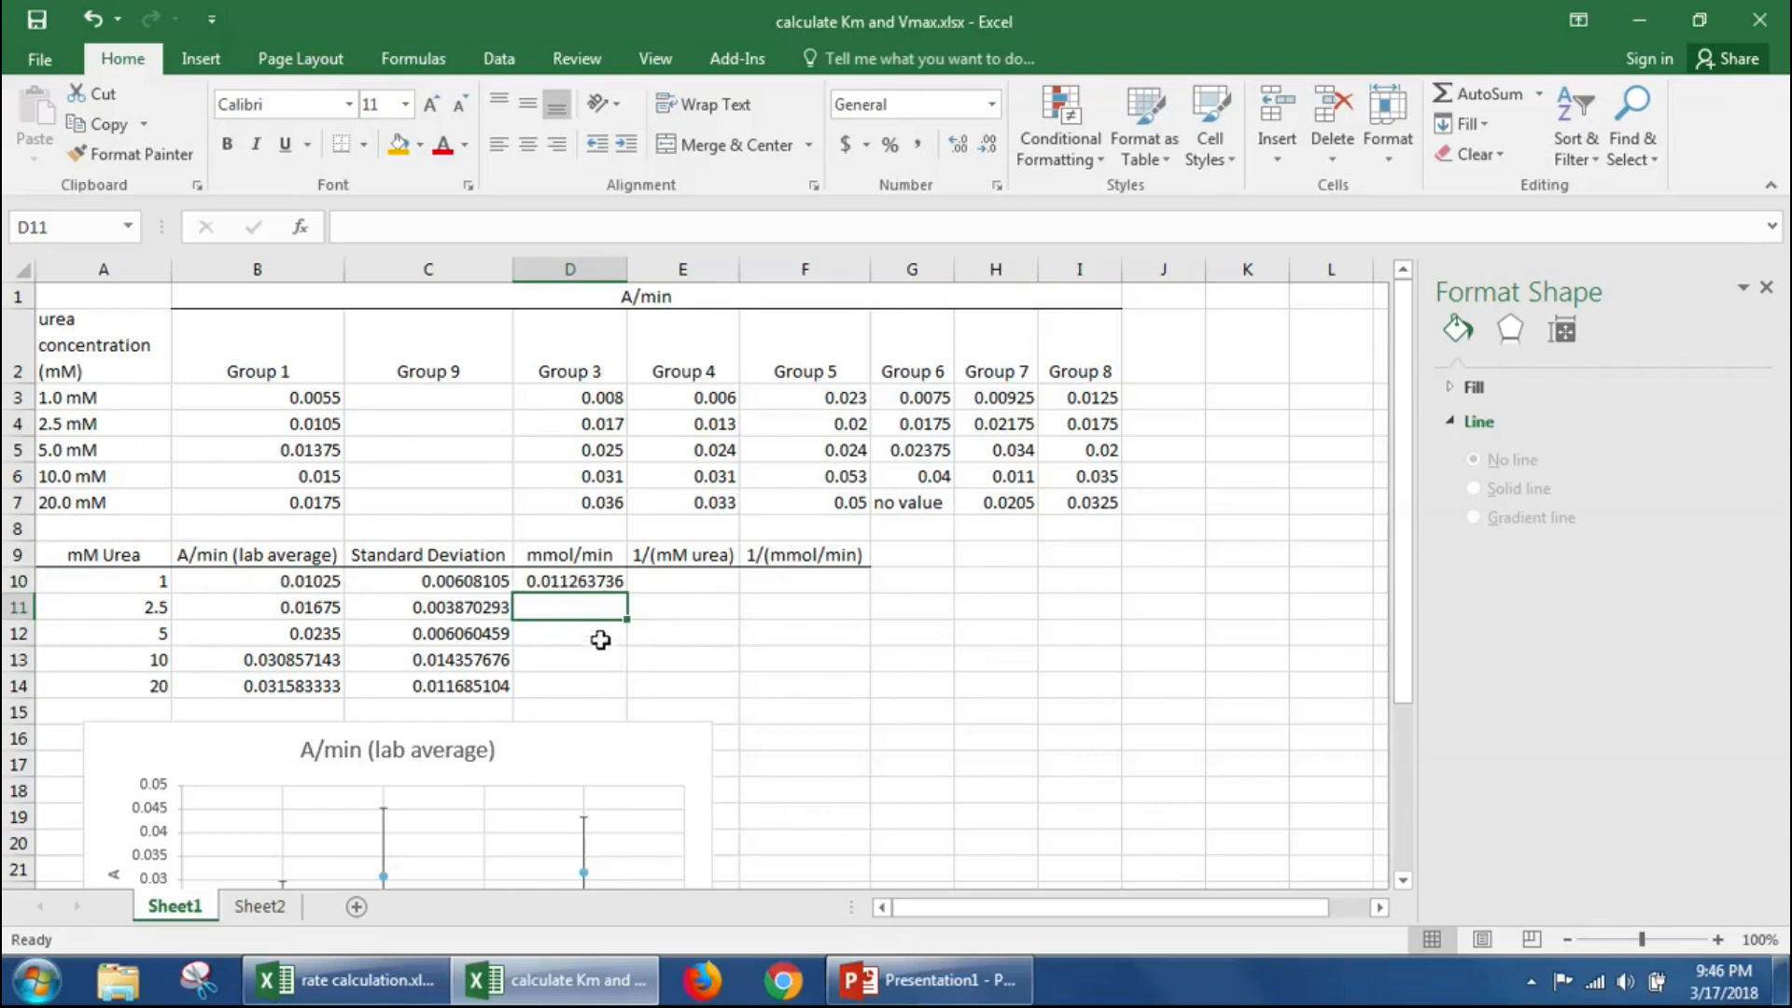
Step: Extend the mmol/min formula in D10 to =(B10/(0.7*1.3))*3*(11/2)
click(574, 580)
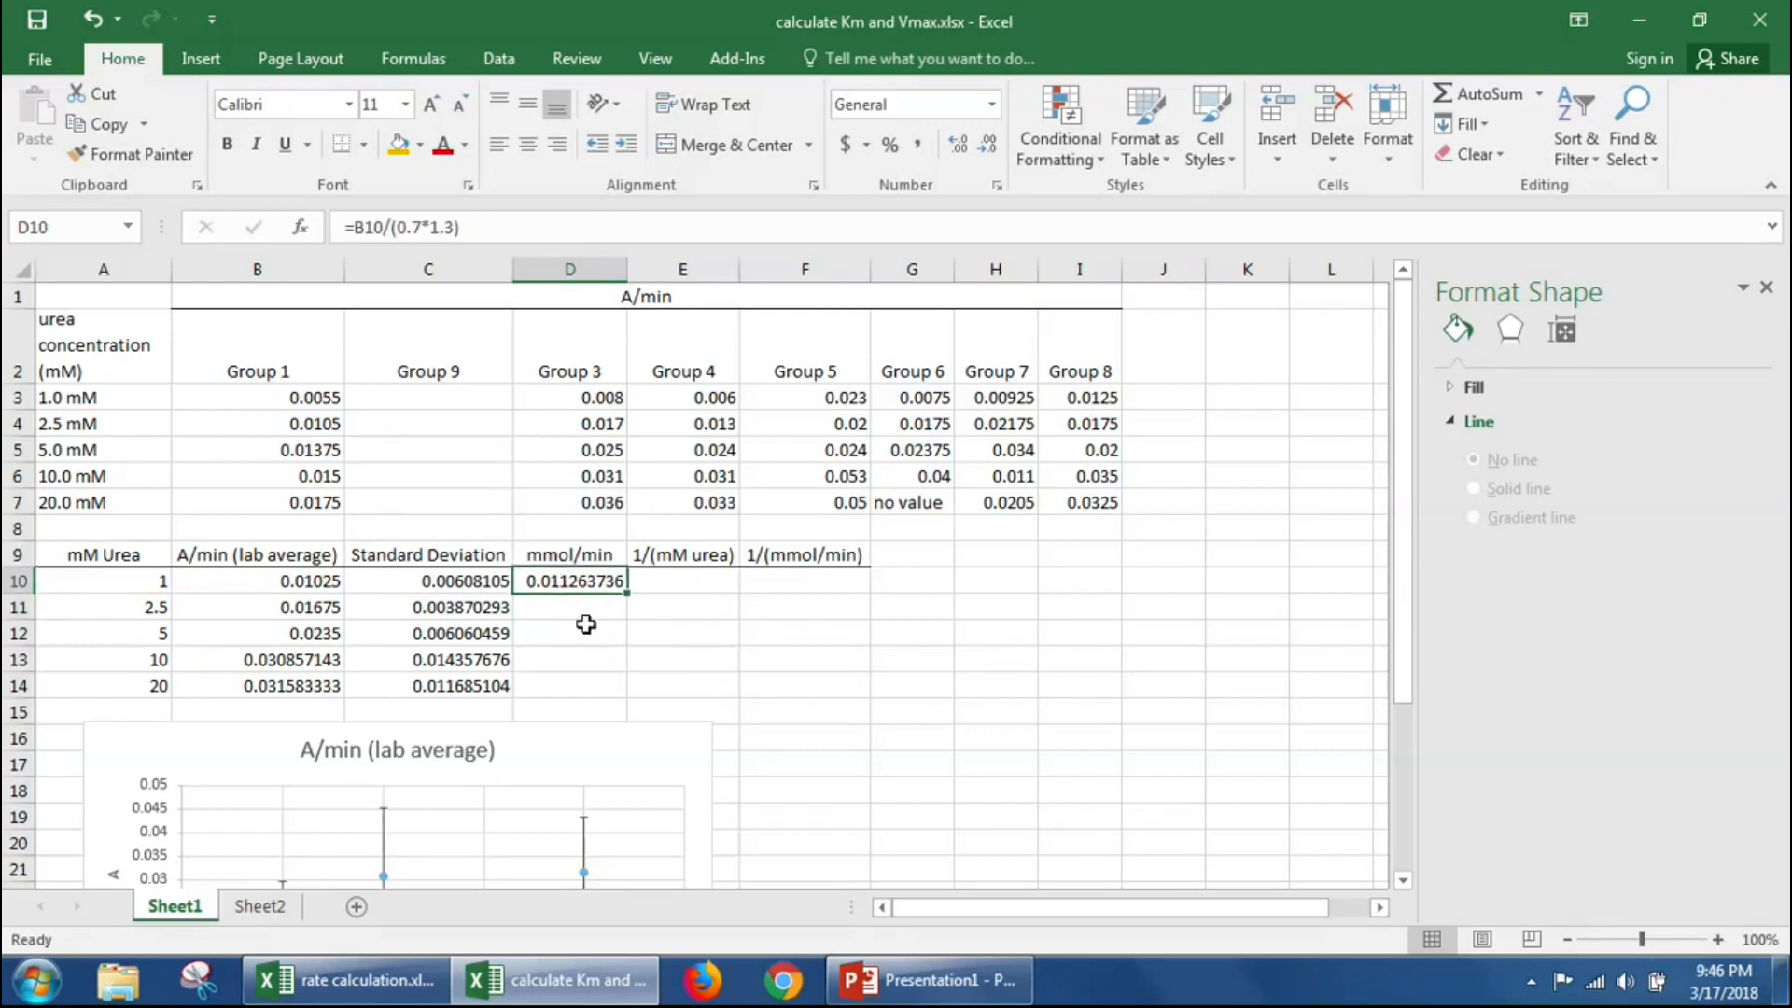
click(508, 224)
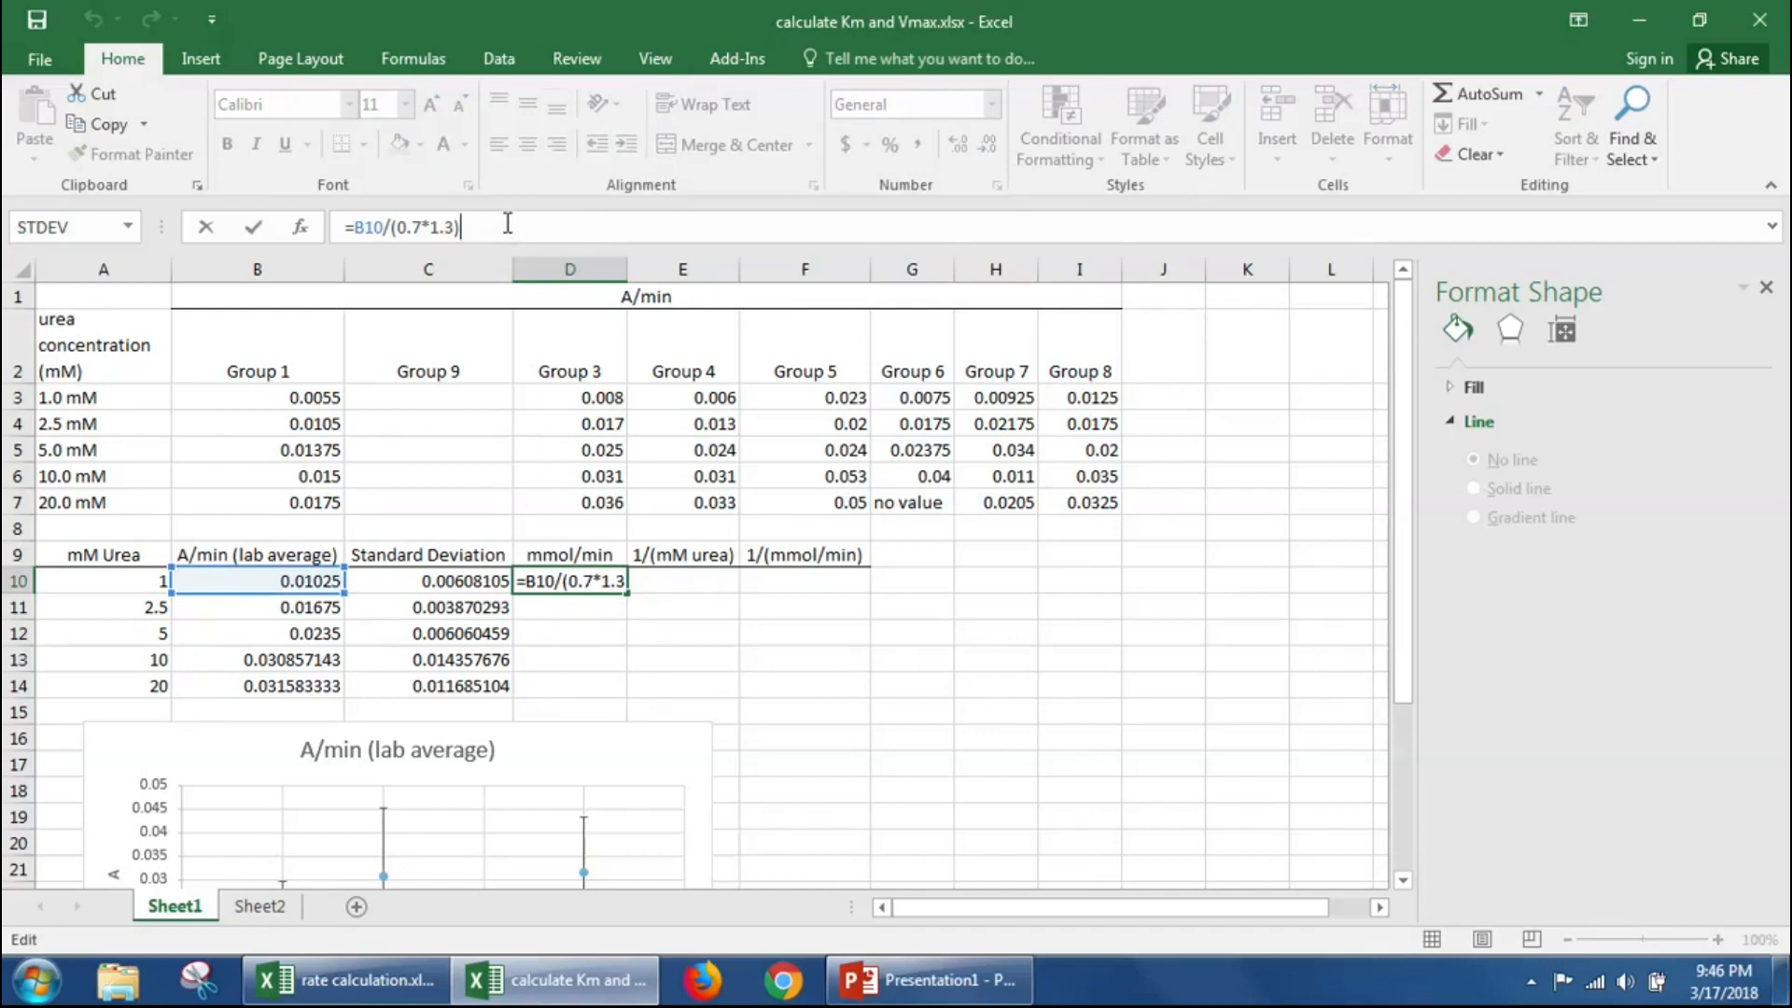
click(355, 227)
text(()
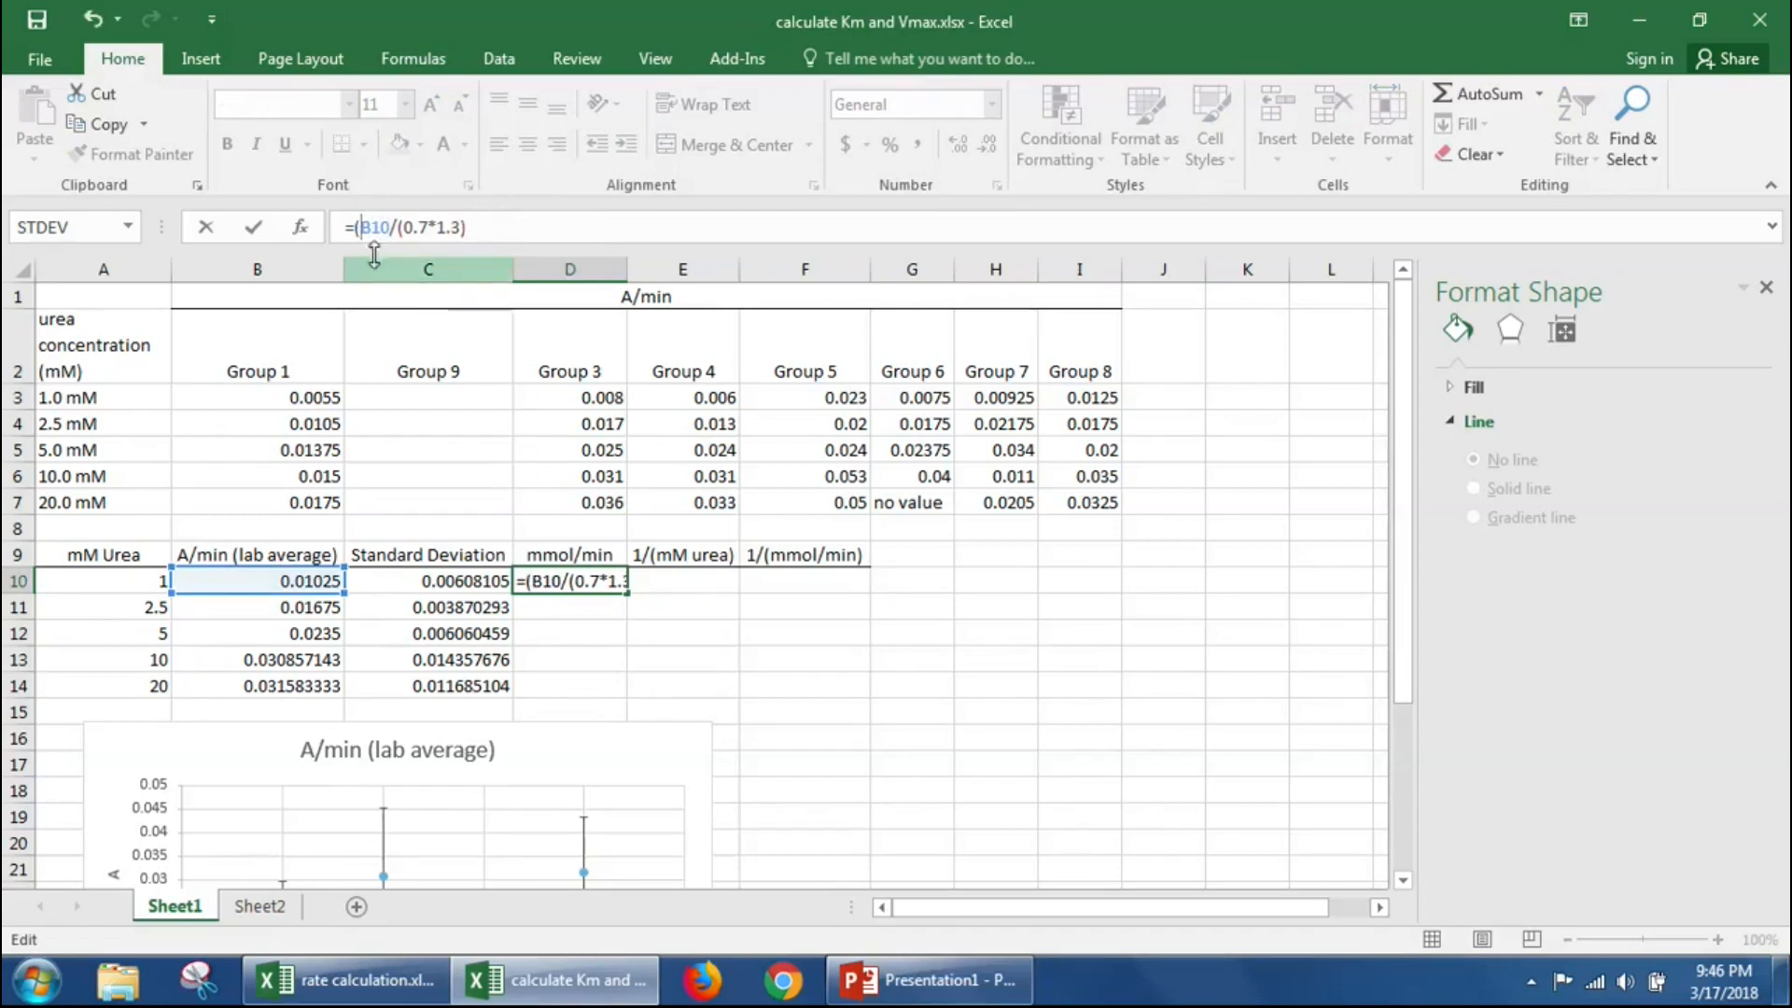
click(508, 231)
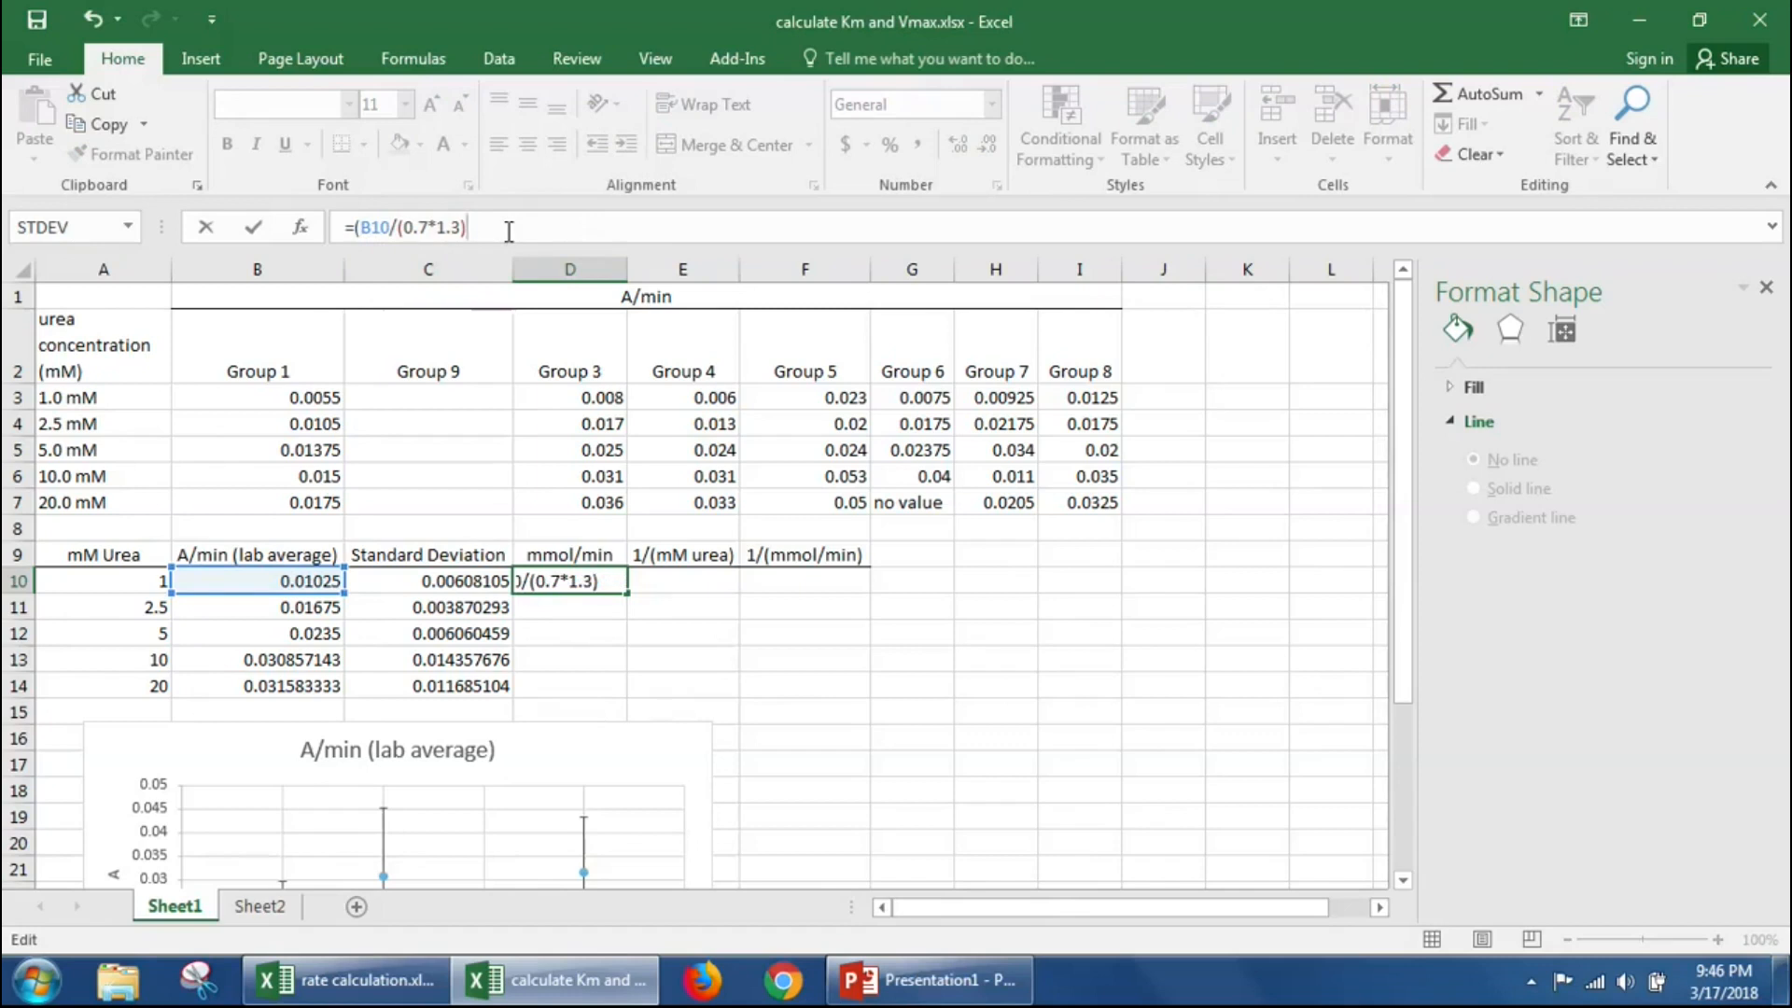
text())
text(*3*)
text(()
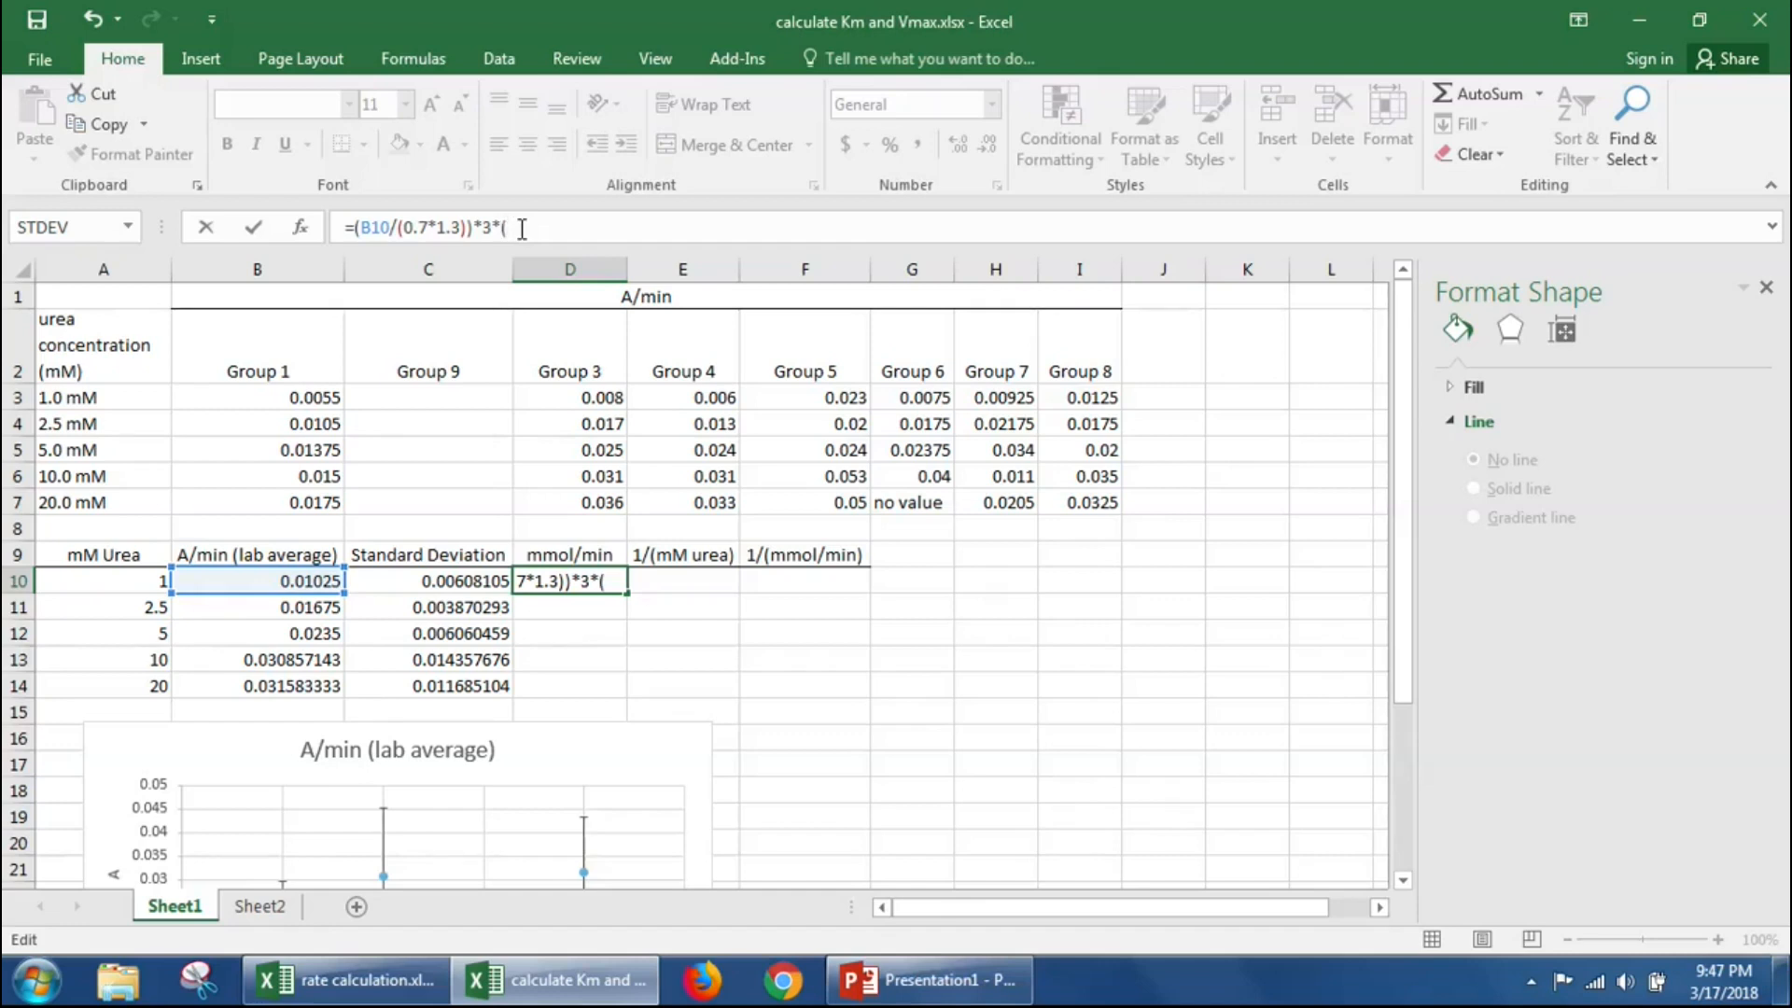
text(11/2)
key(Return)
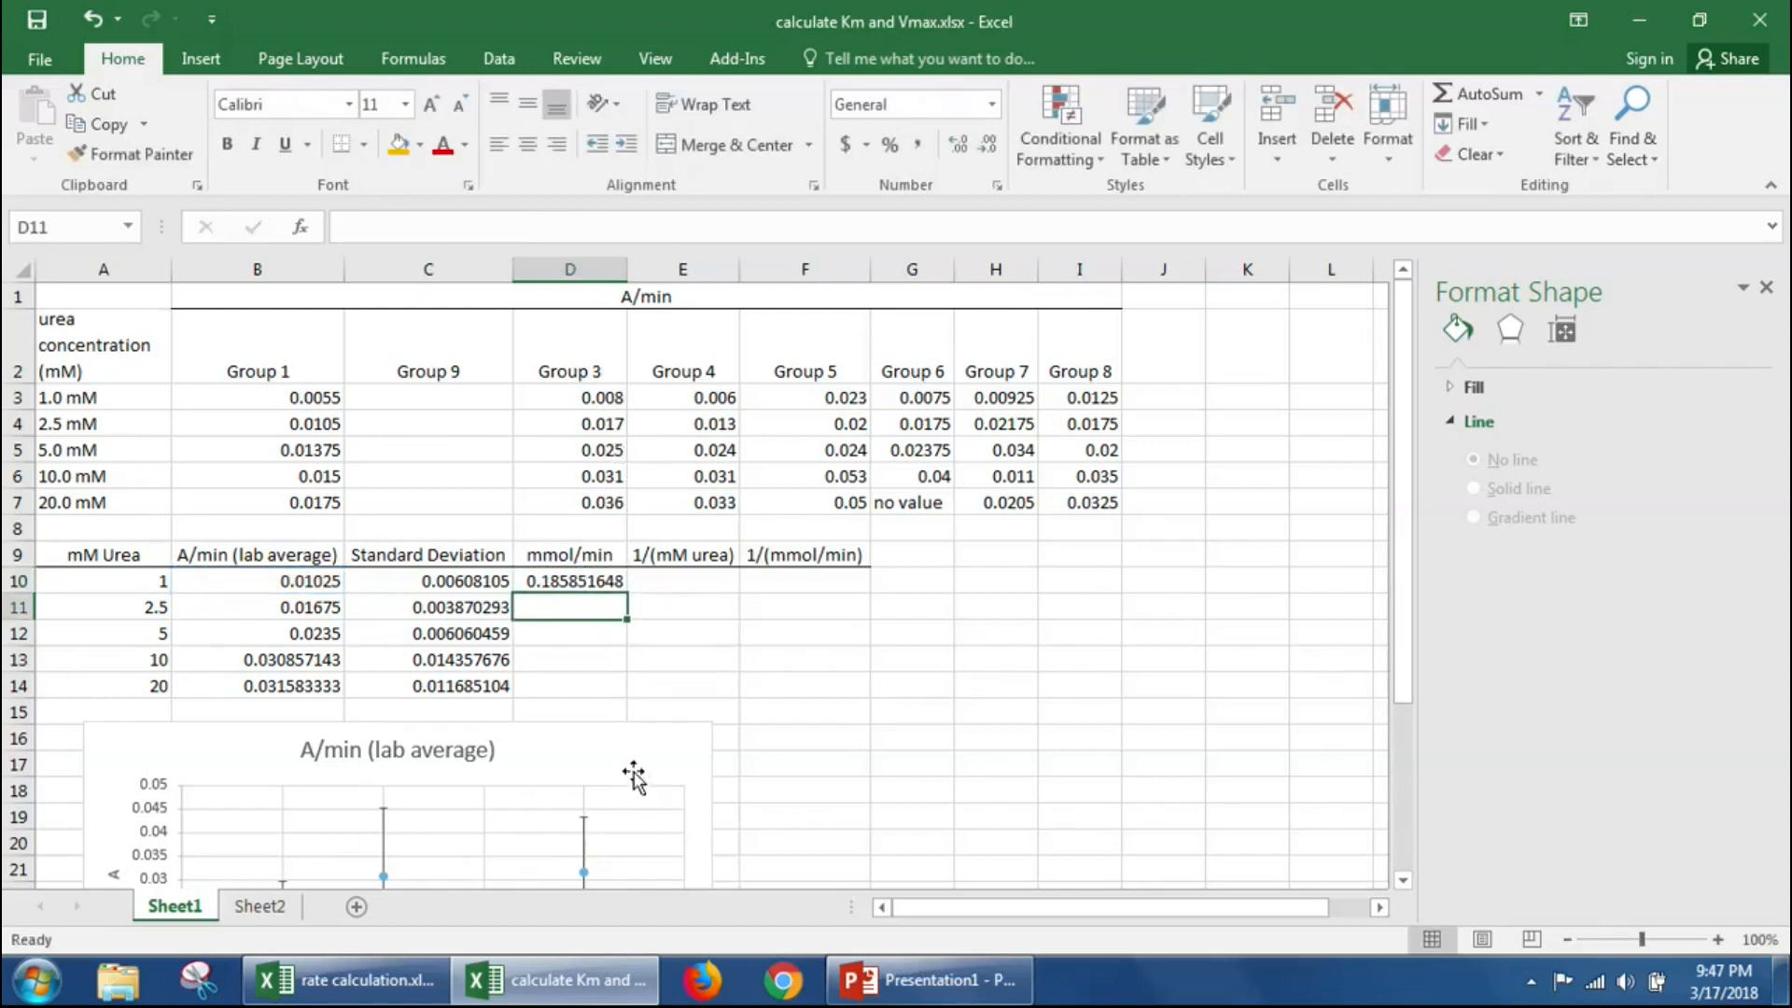
Step: Fill the mmol/min formula from D10 down through D14
click(574, 581)
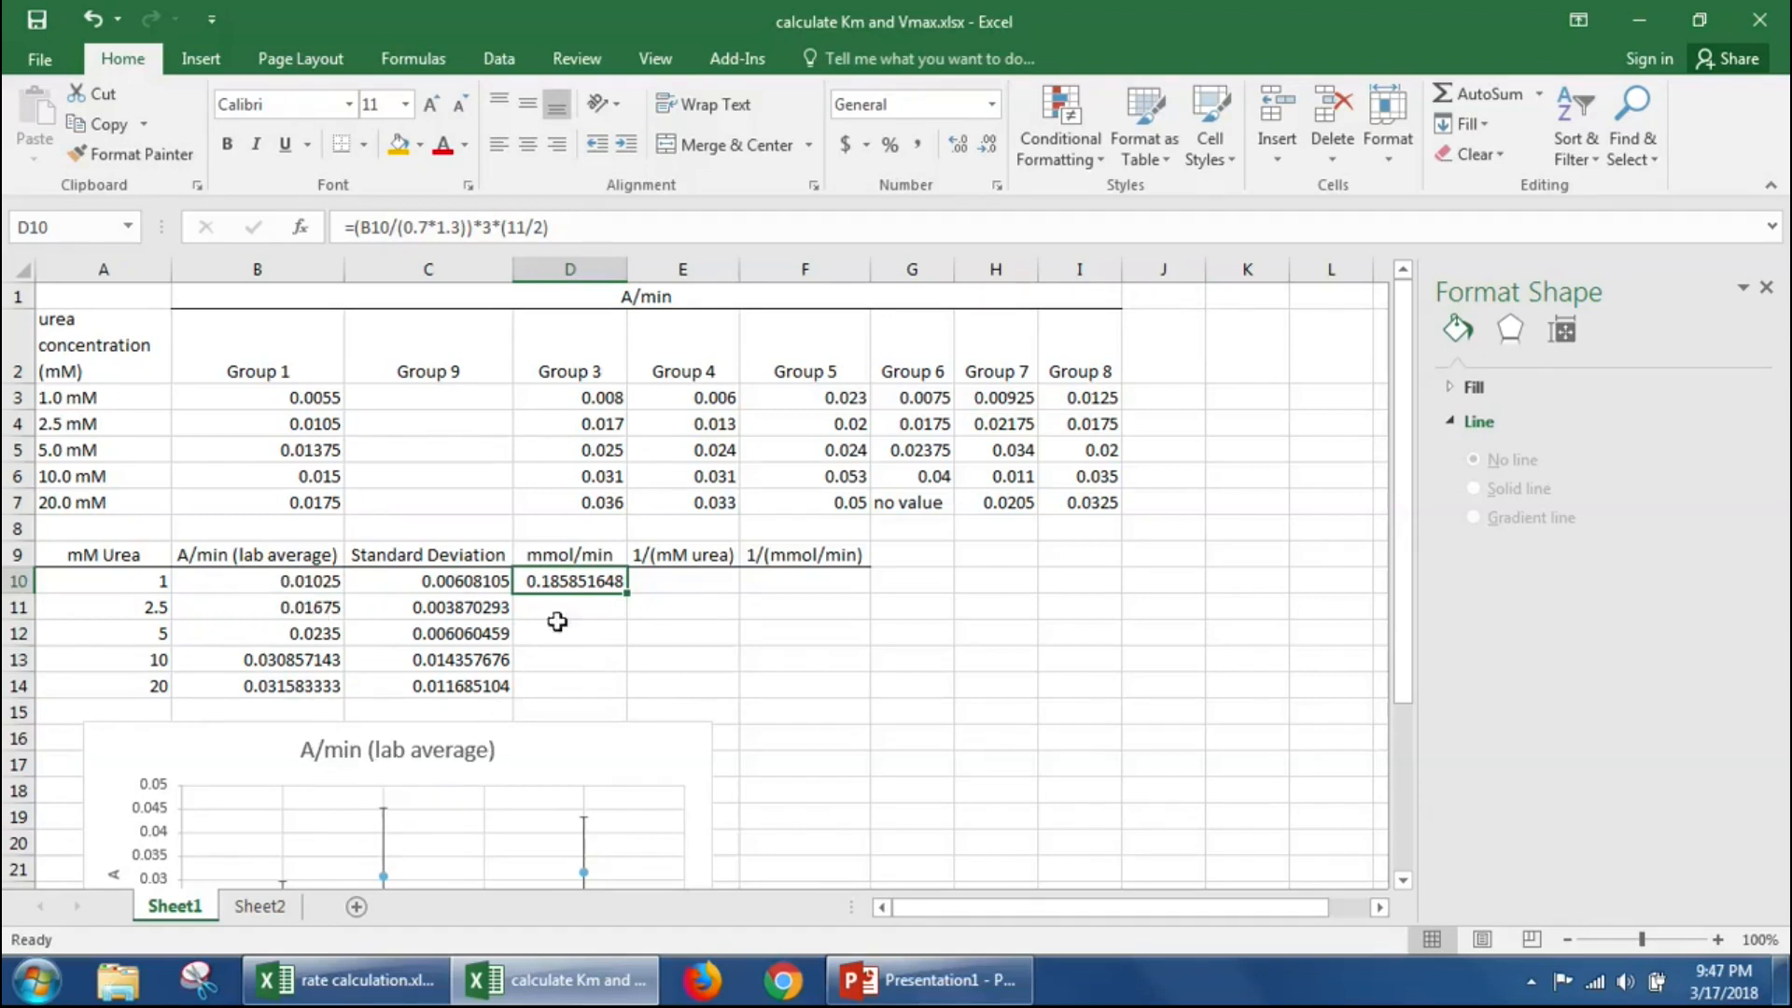
drag(572, 580, 584, 673)
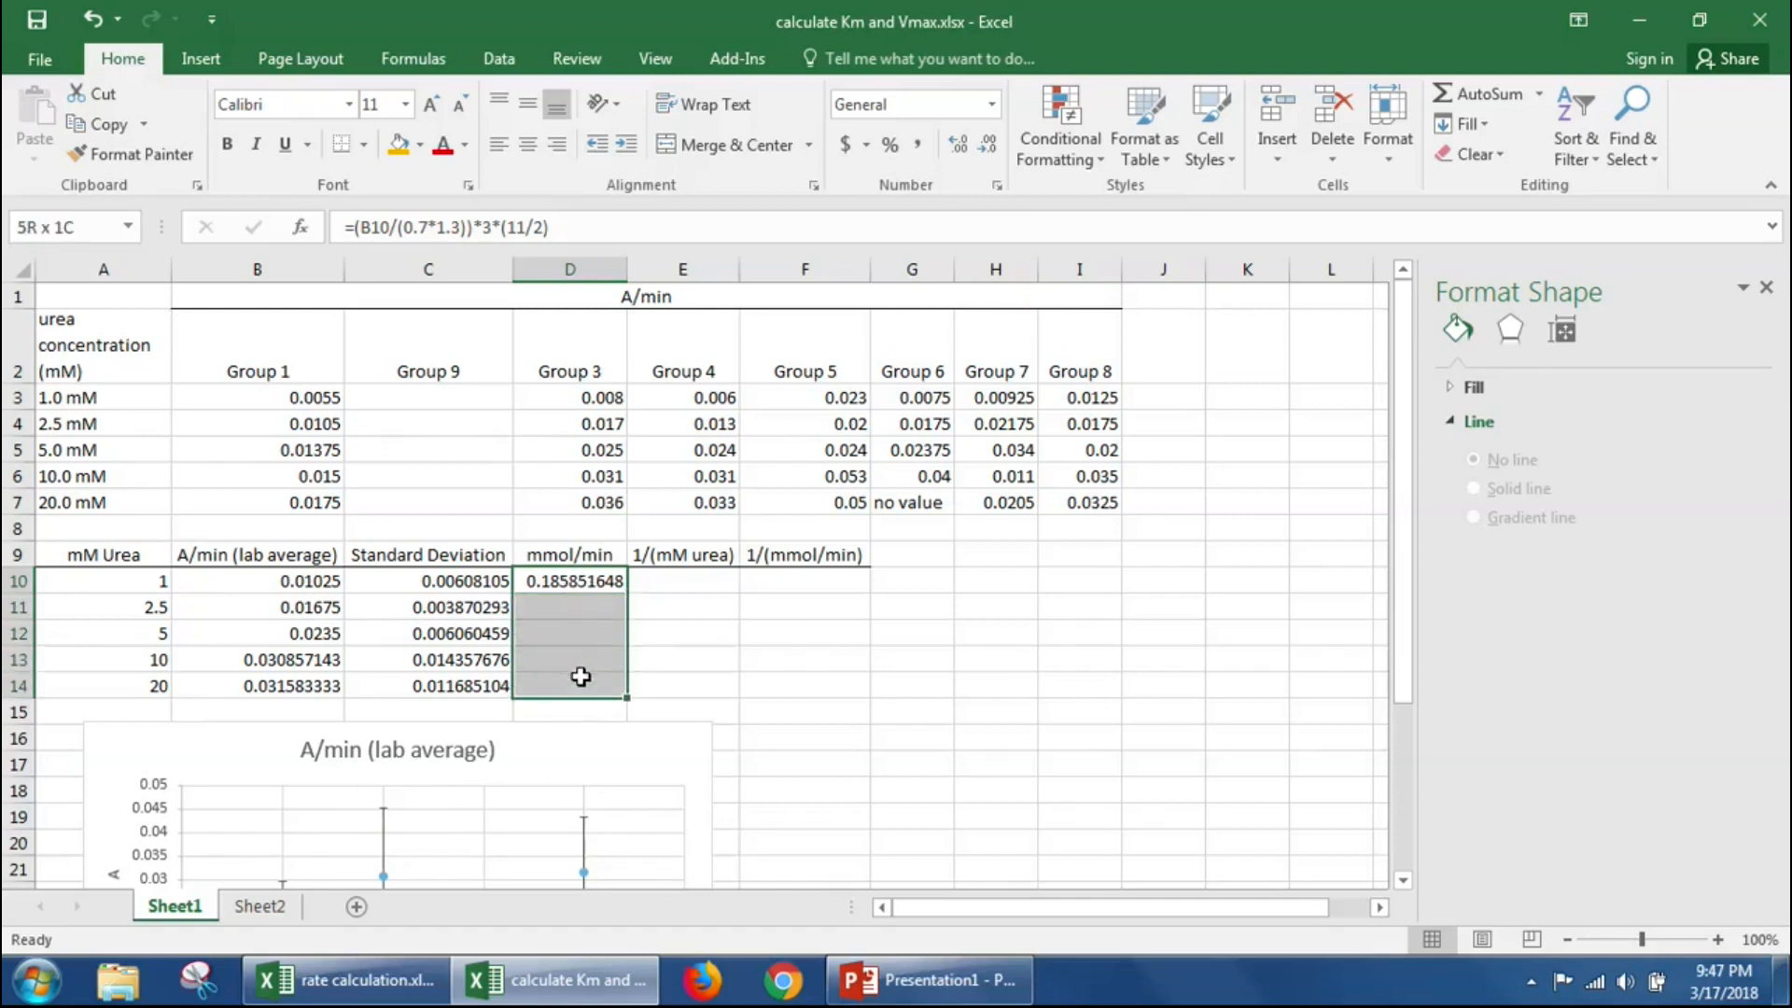
click(1489, 125)
click(1498, 157)
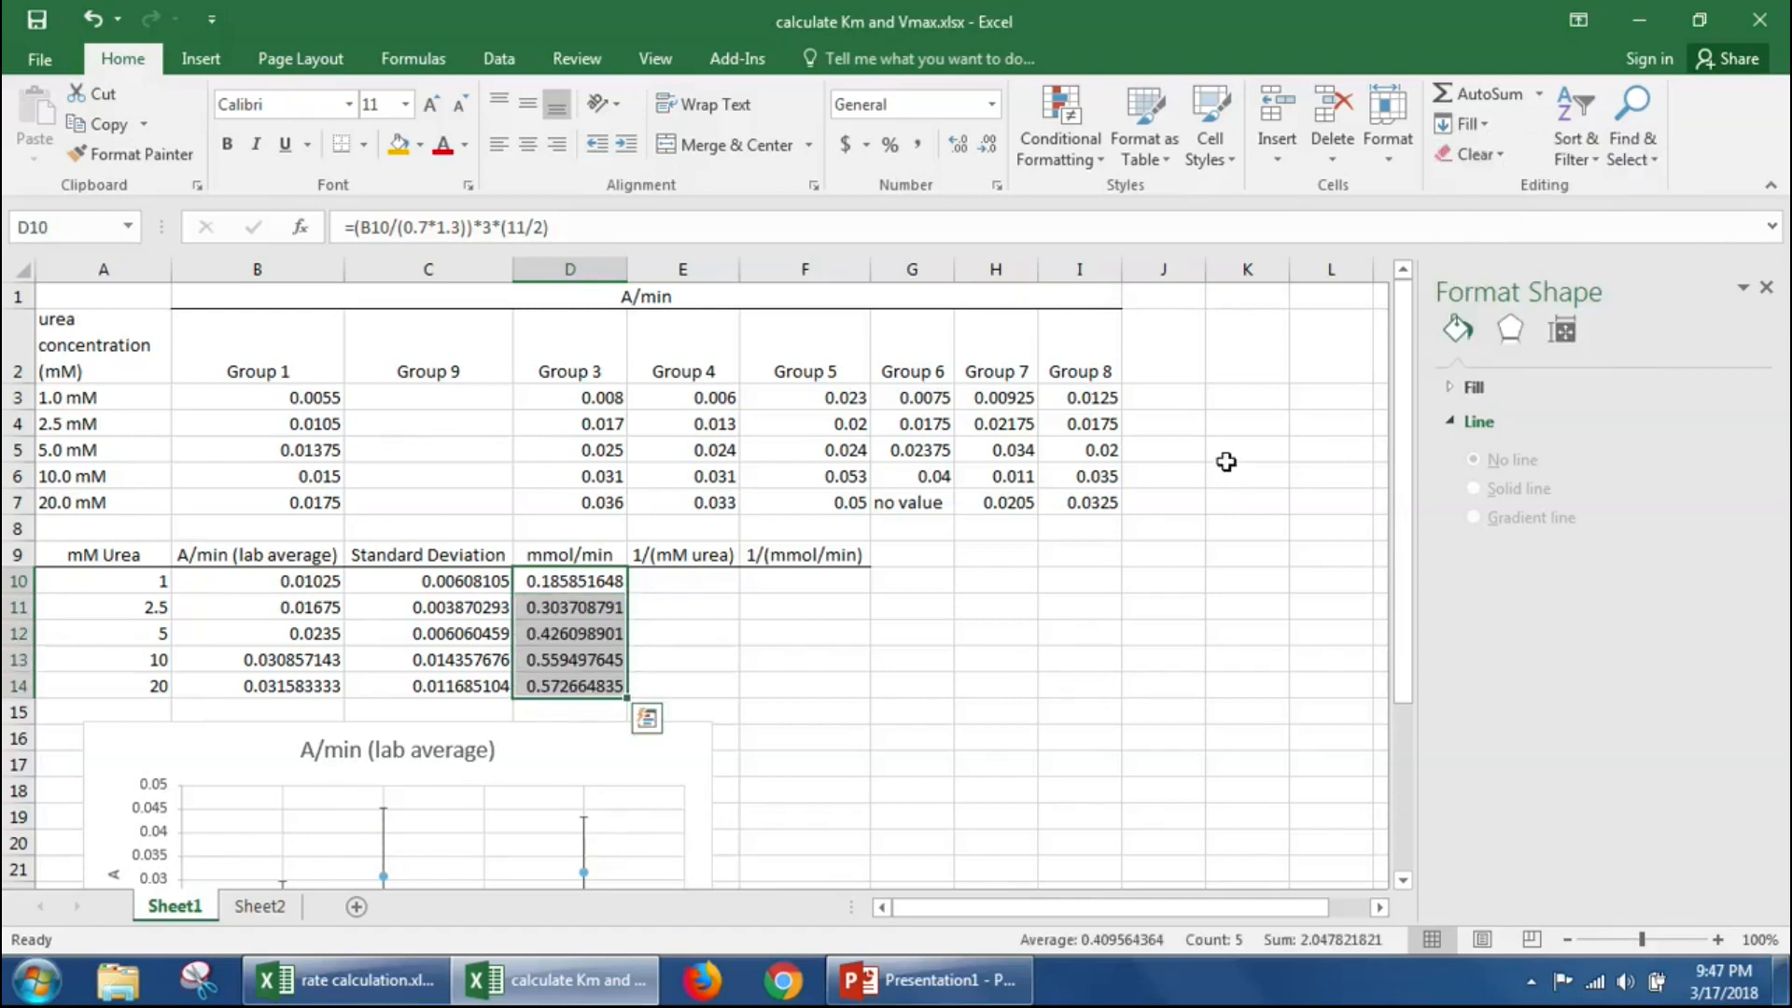
click(728, 689)
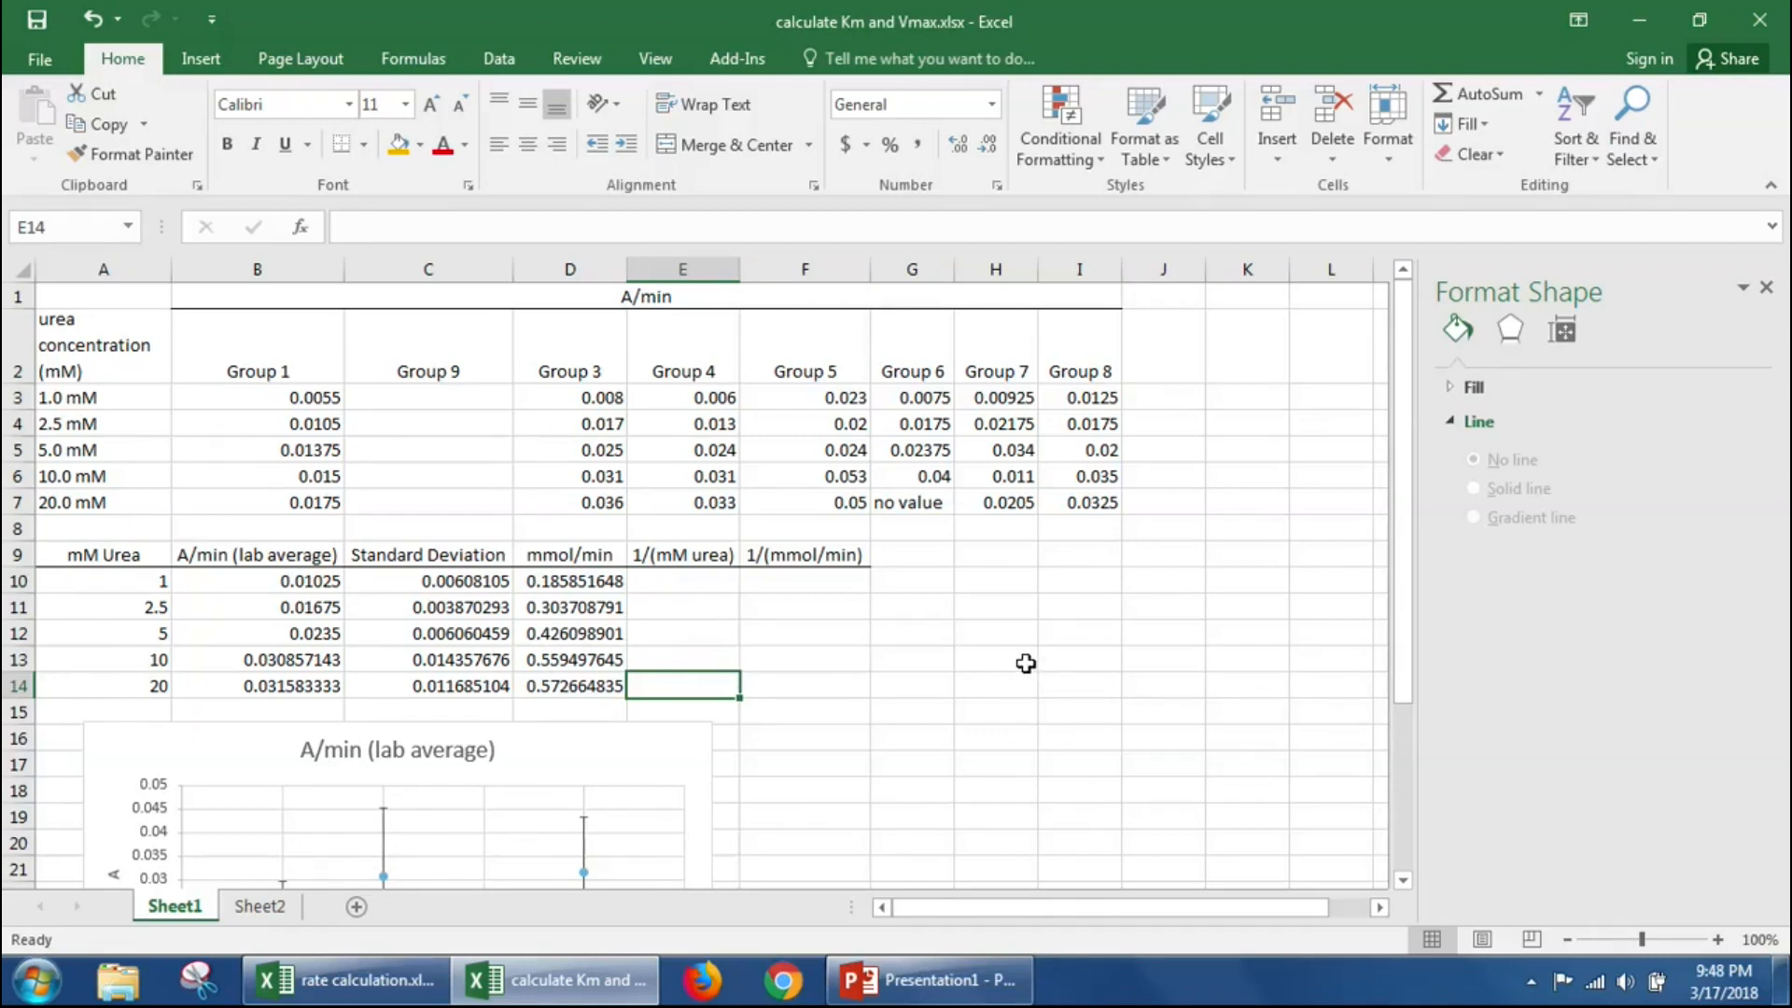
Step: Enter the formula =1/A10 in E10 of the 1/(mM urea) column
click(688, 582)
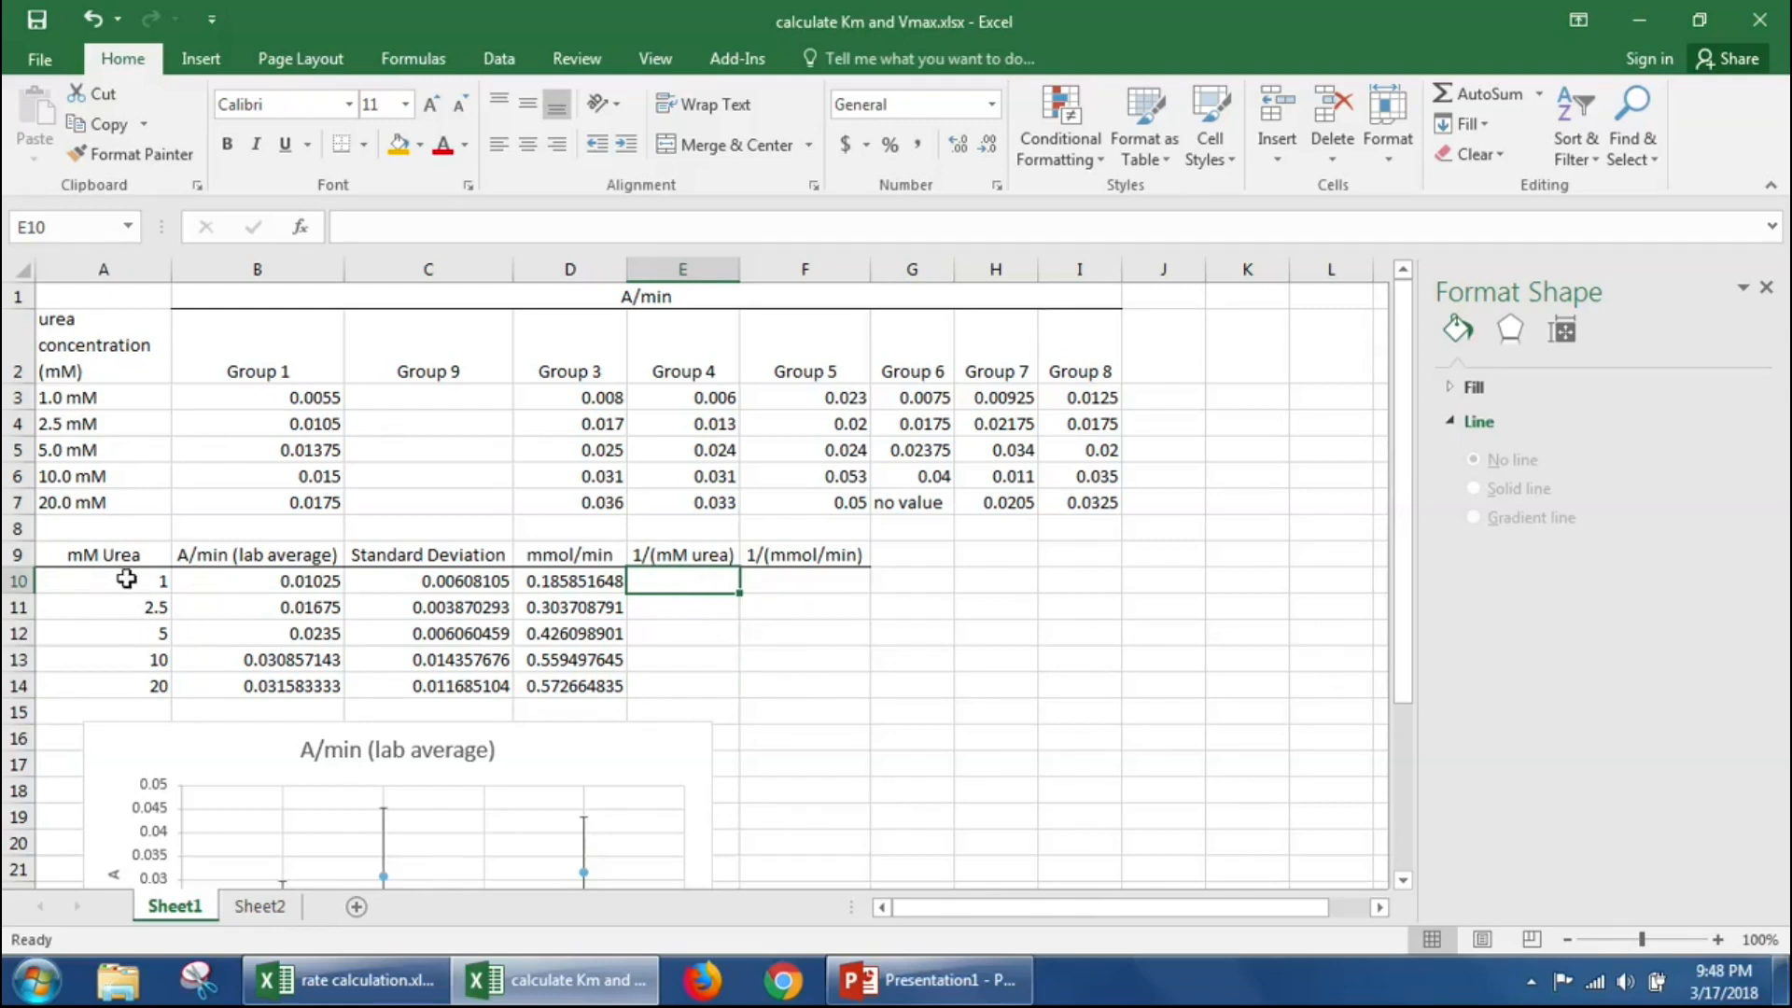
text(=)
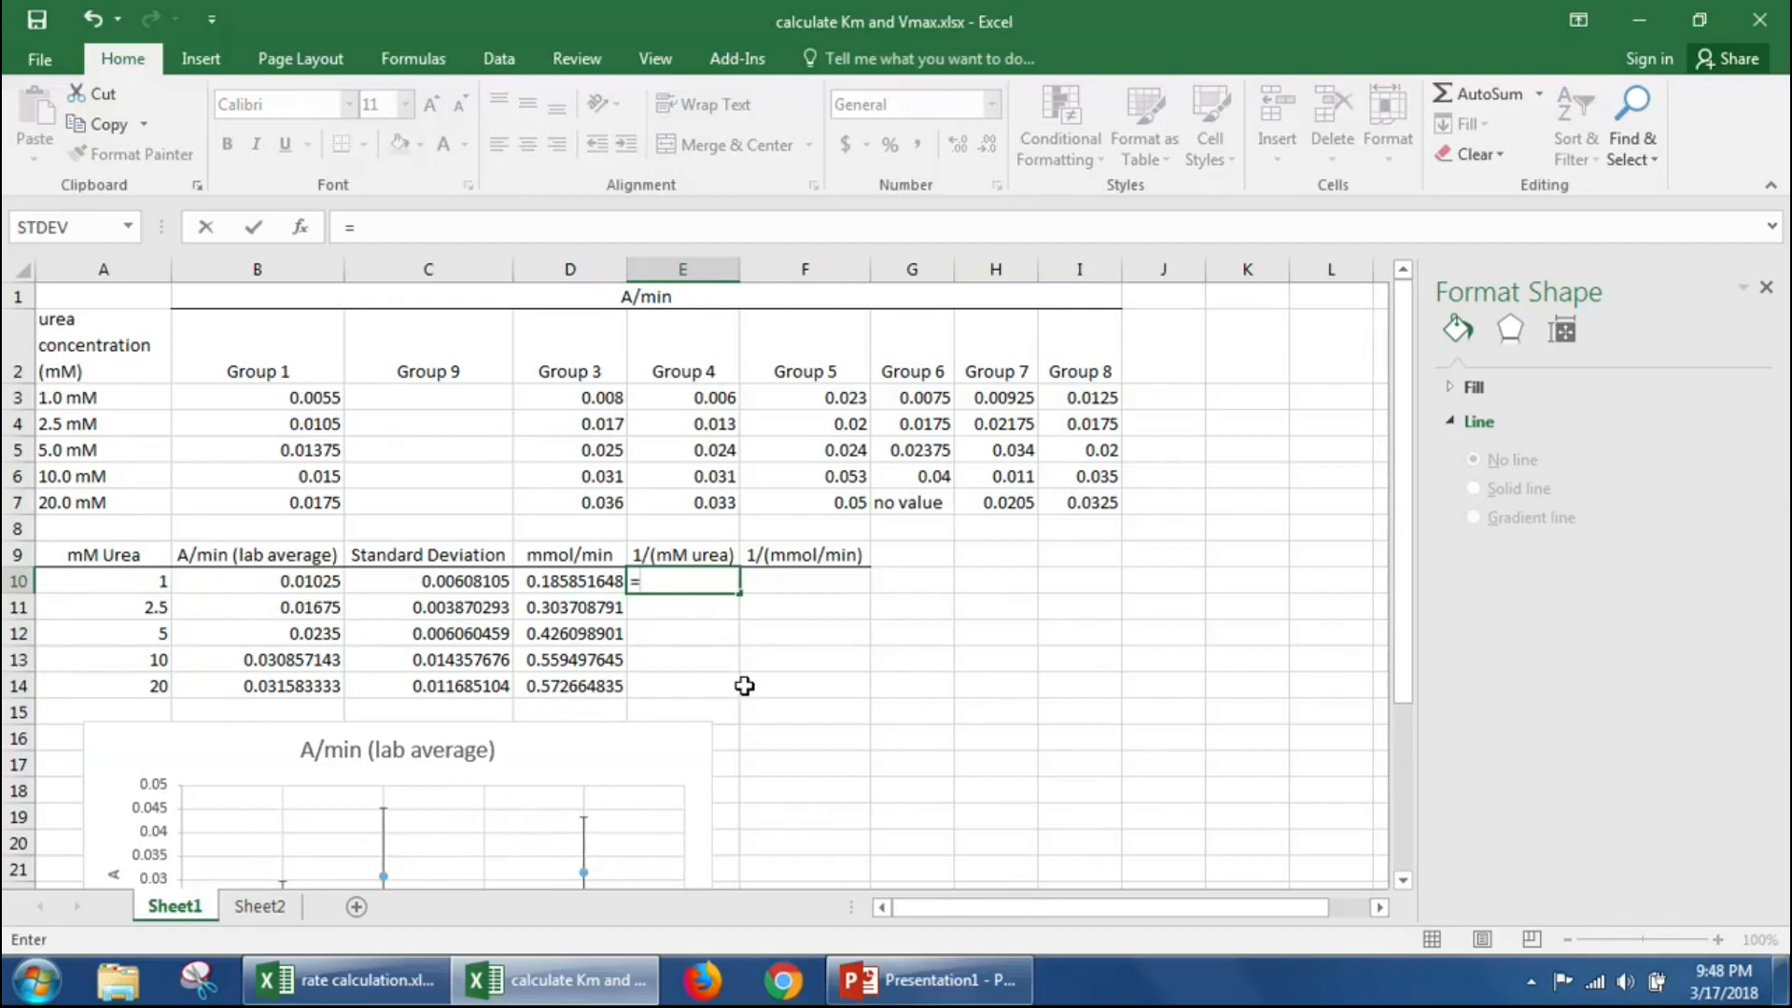
text(1/)
click(147, 581)
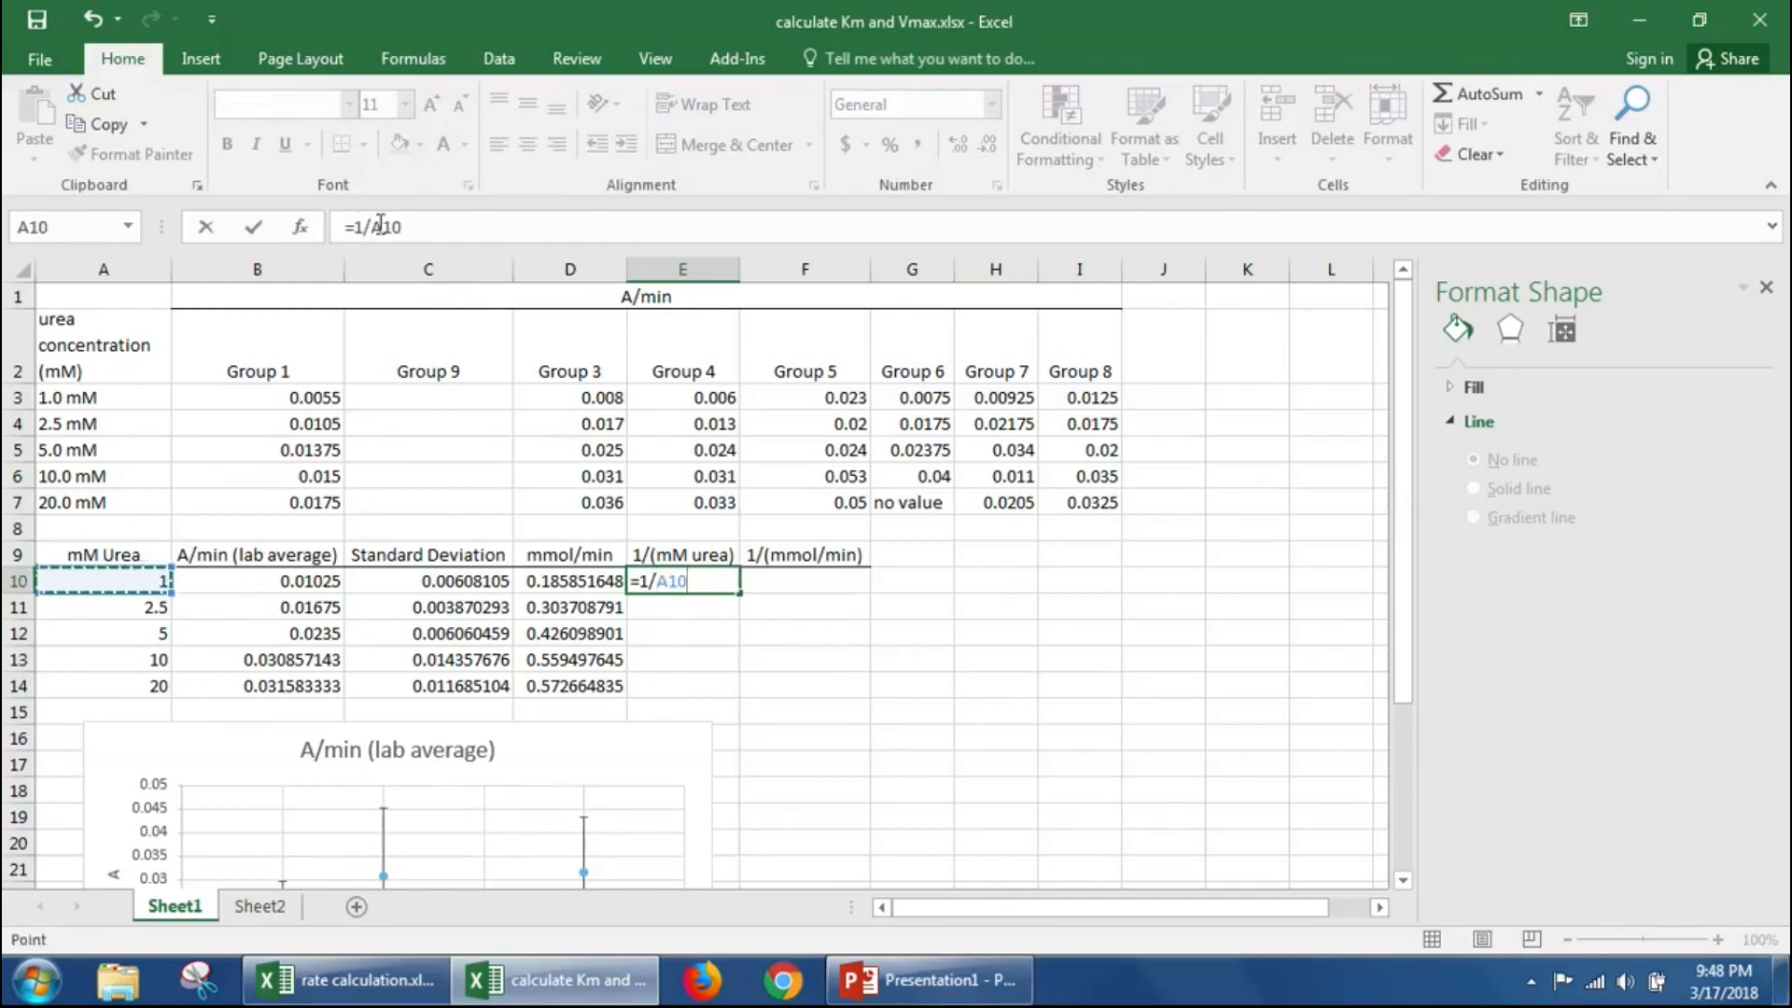
drag(416, 228, 341, 227)
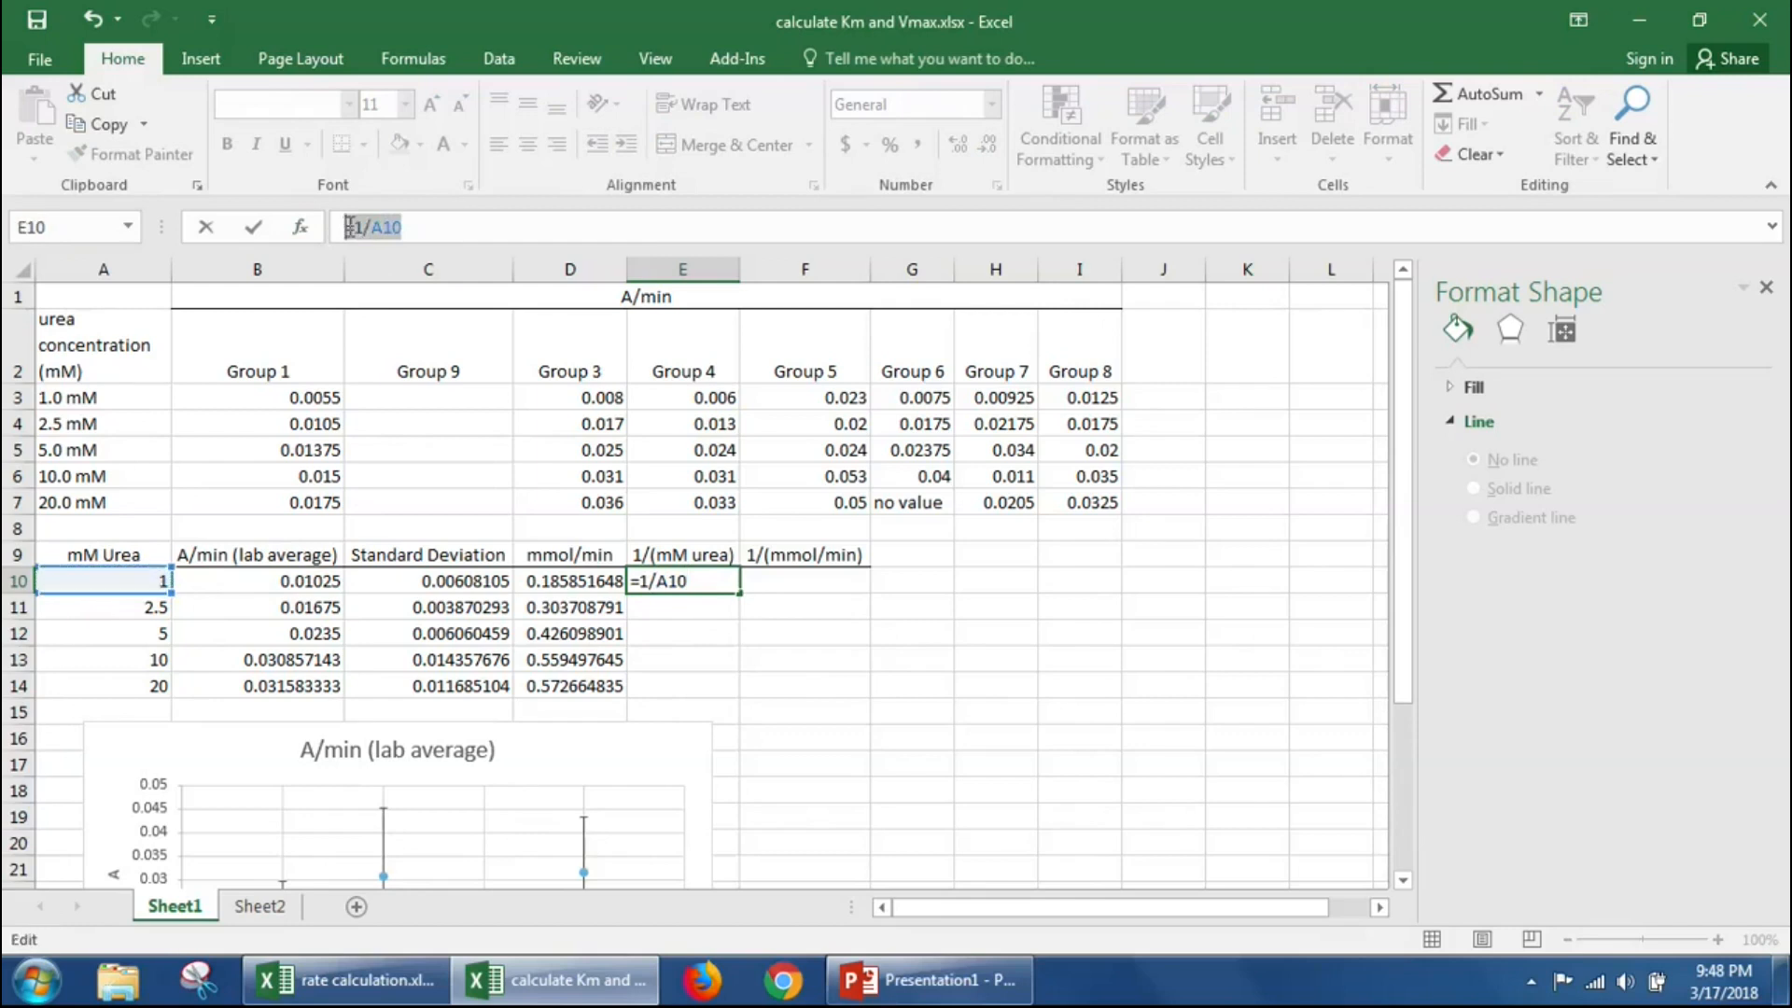
key(Return)
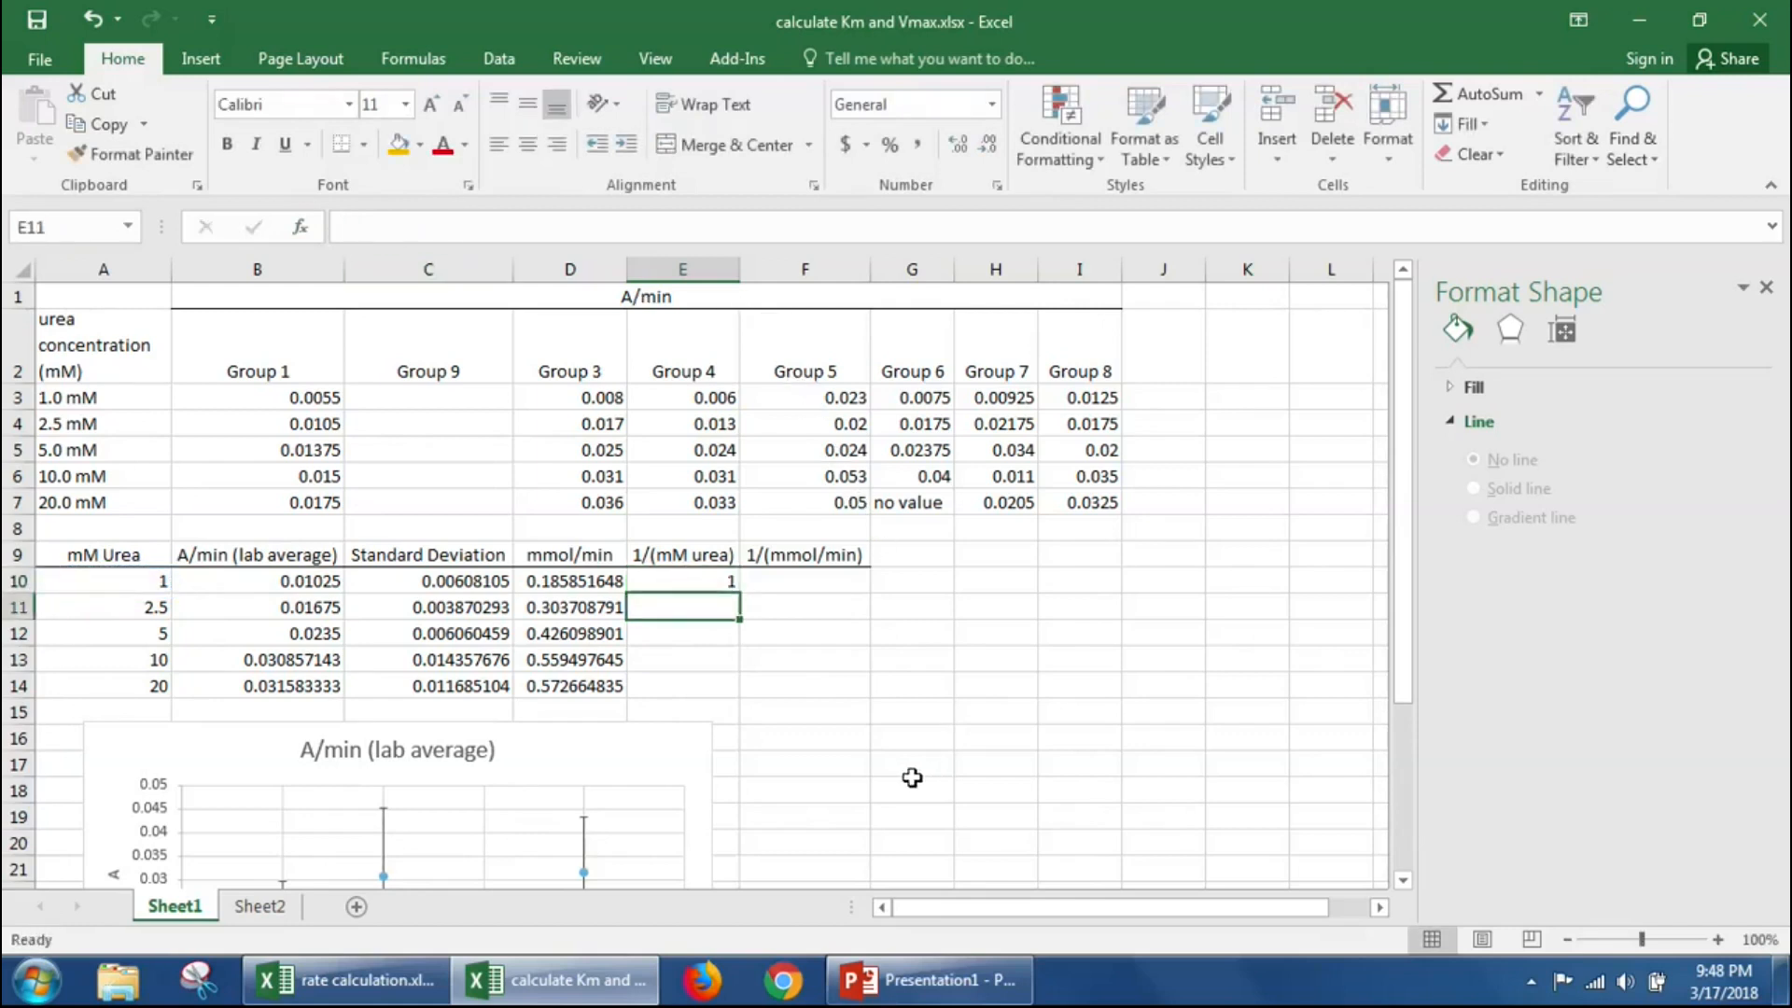
Step: Enter the formula =1/D10 in F10 of the 1/(mmol/min) column
click(800, 584)
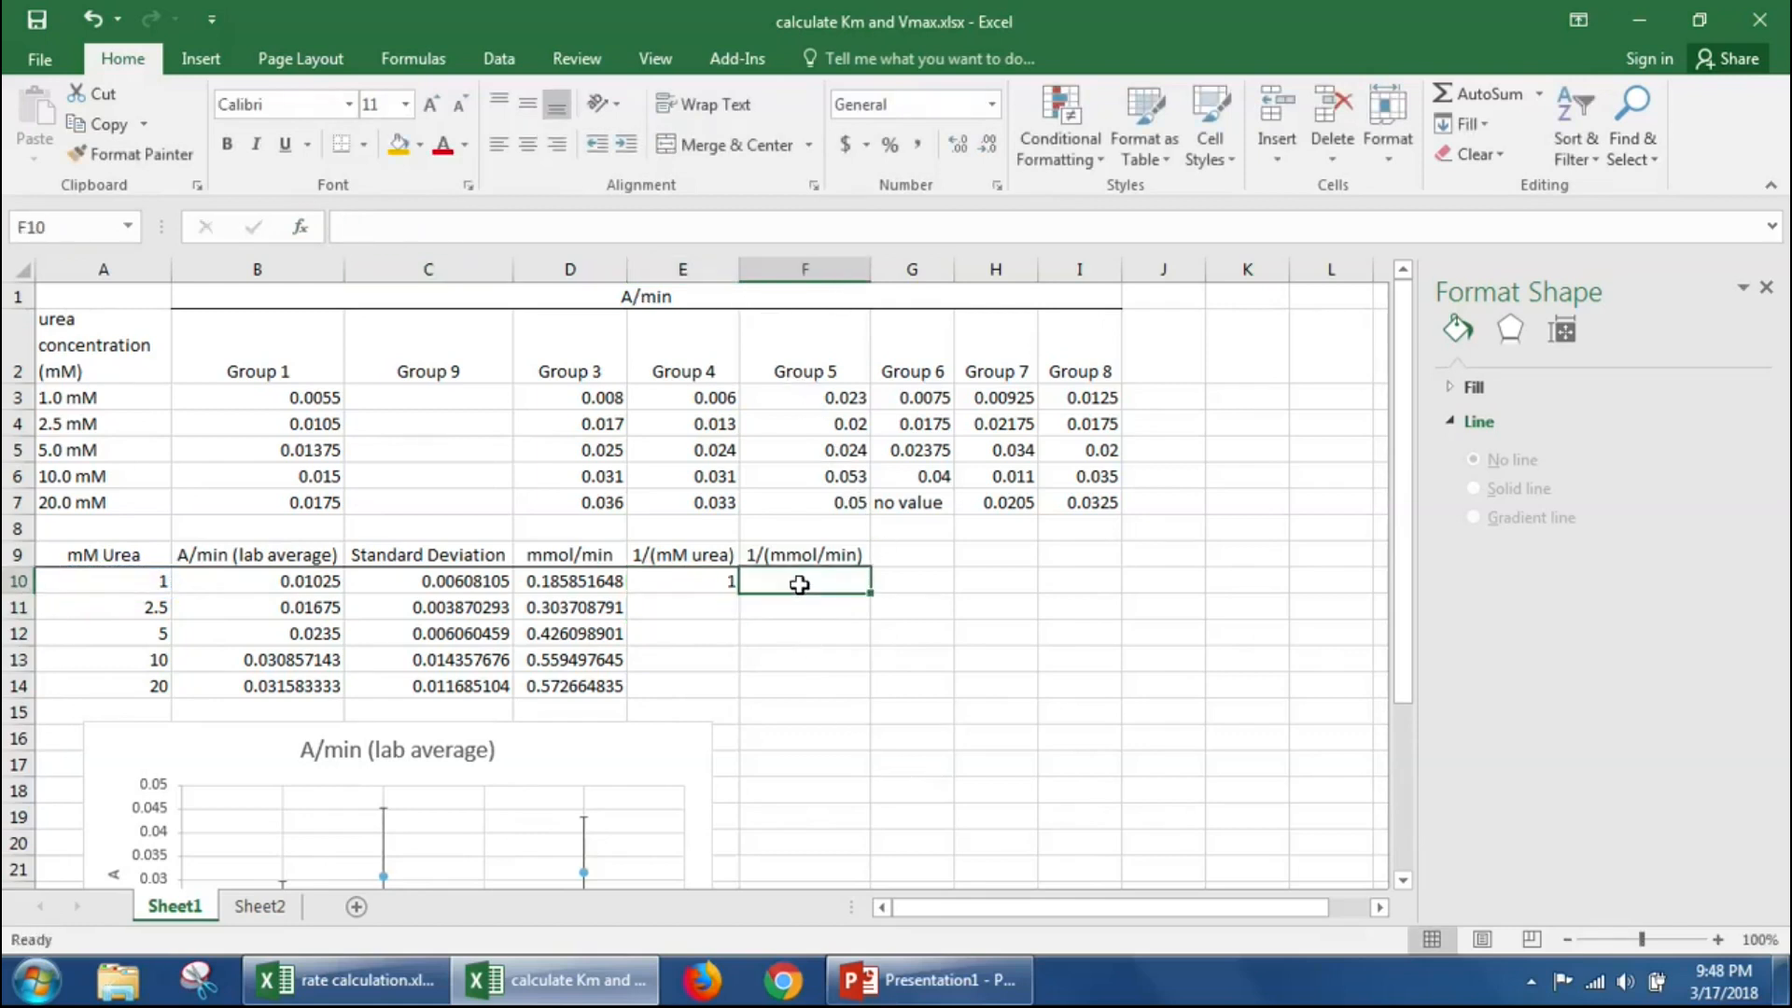
text(=)
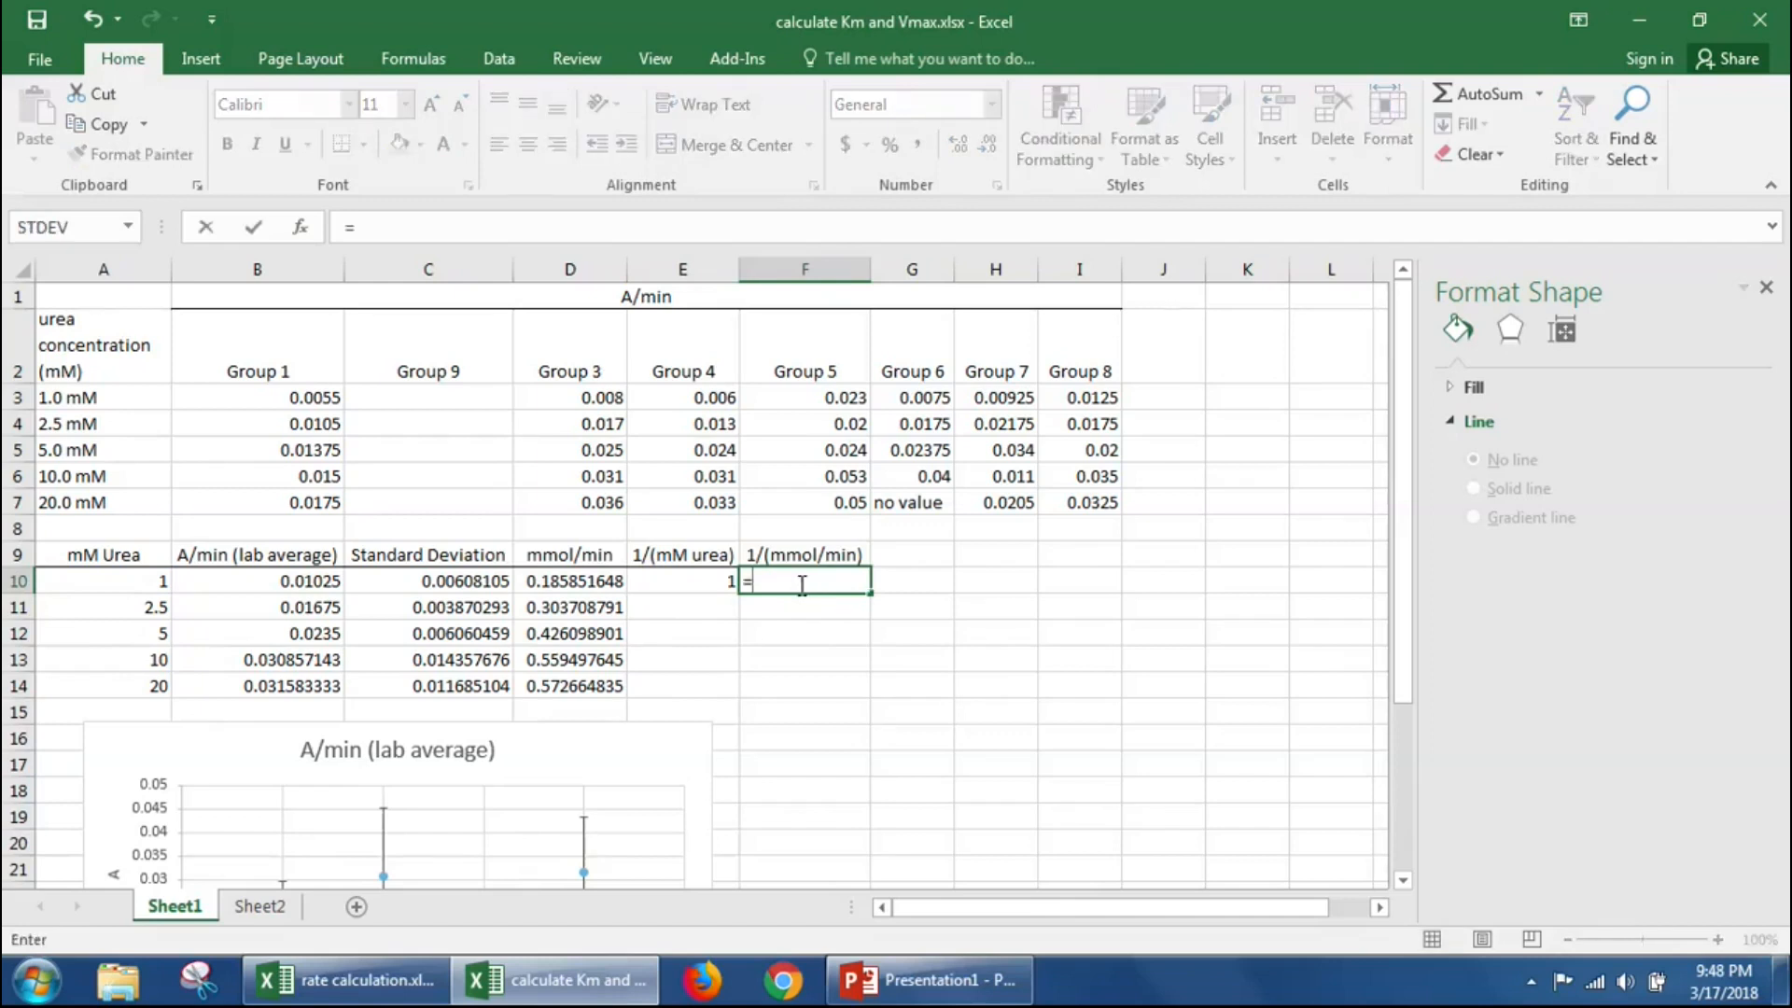
text(1/)
click(569, 581)
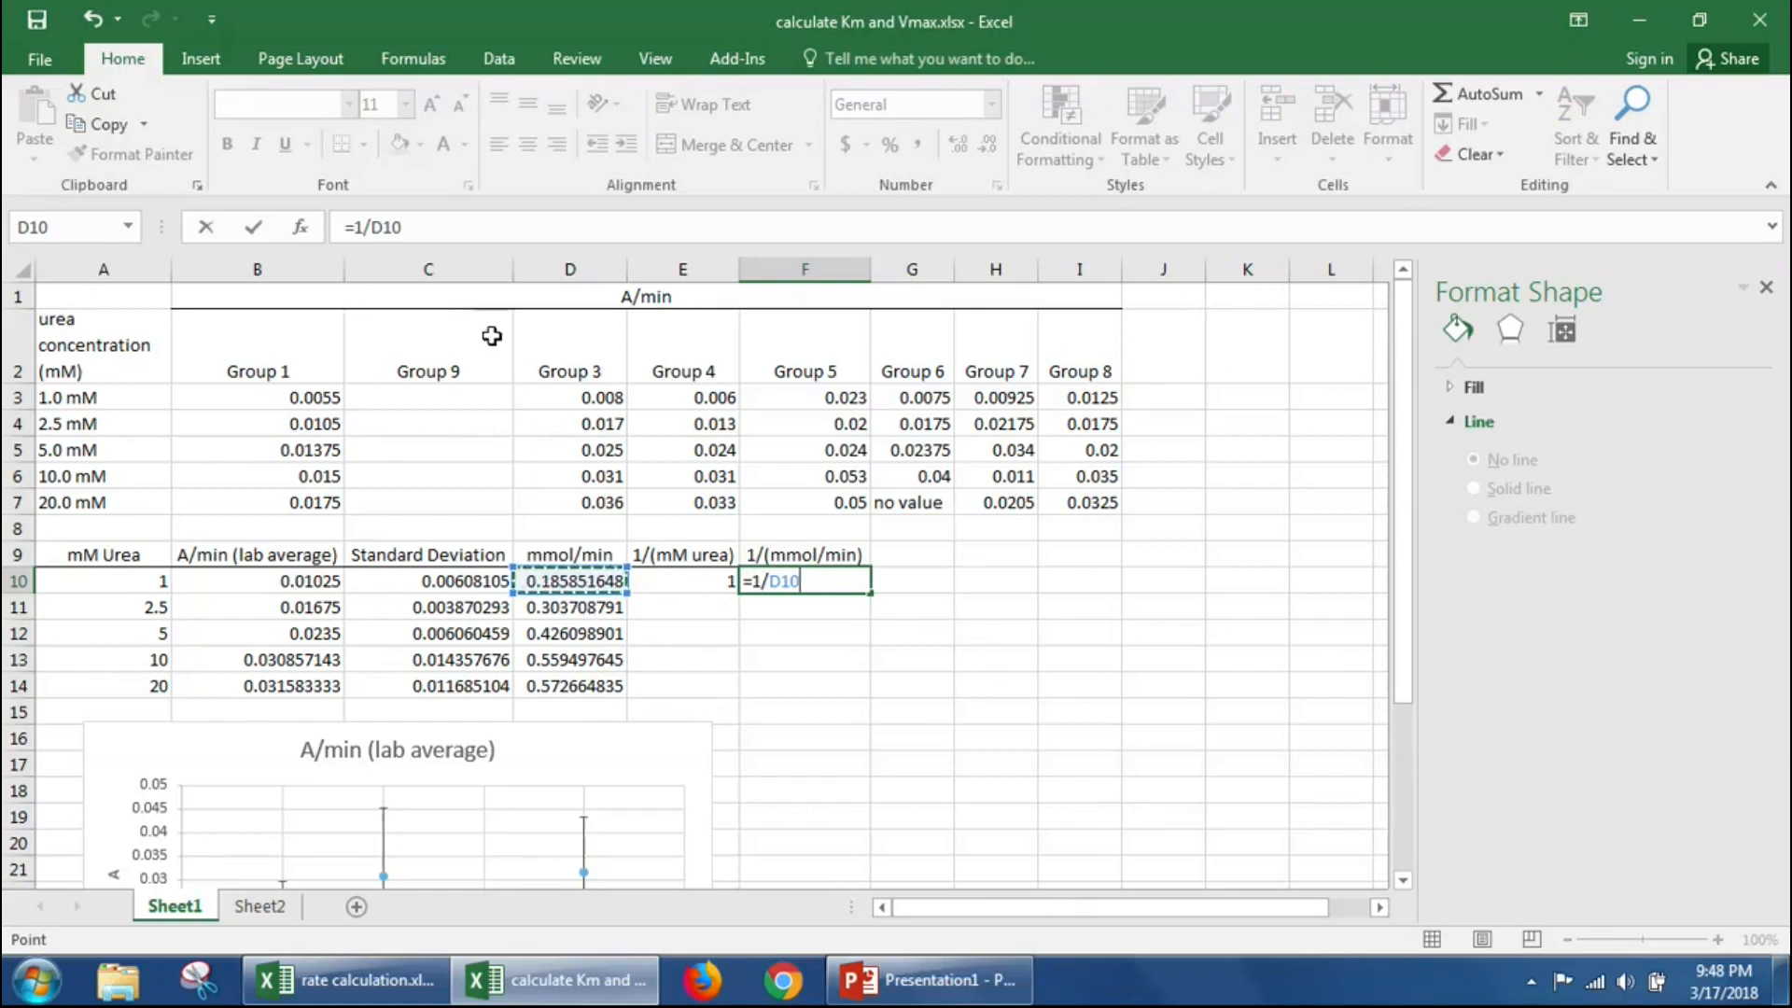
click(424, 225)
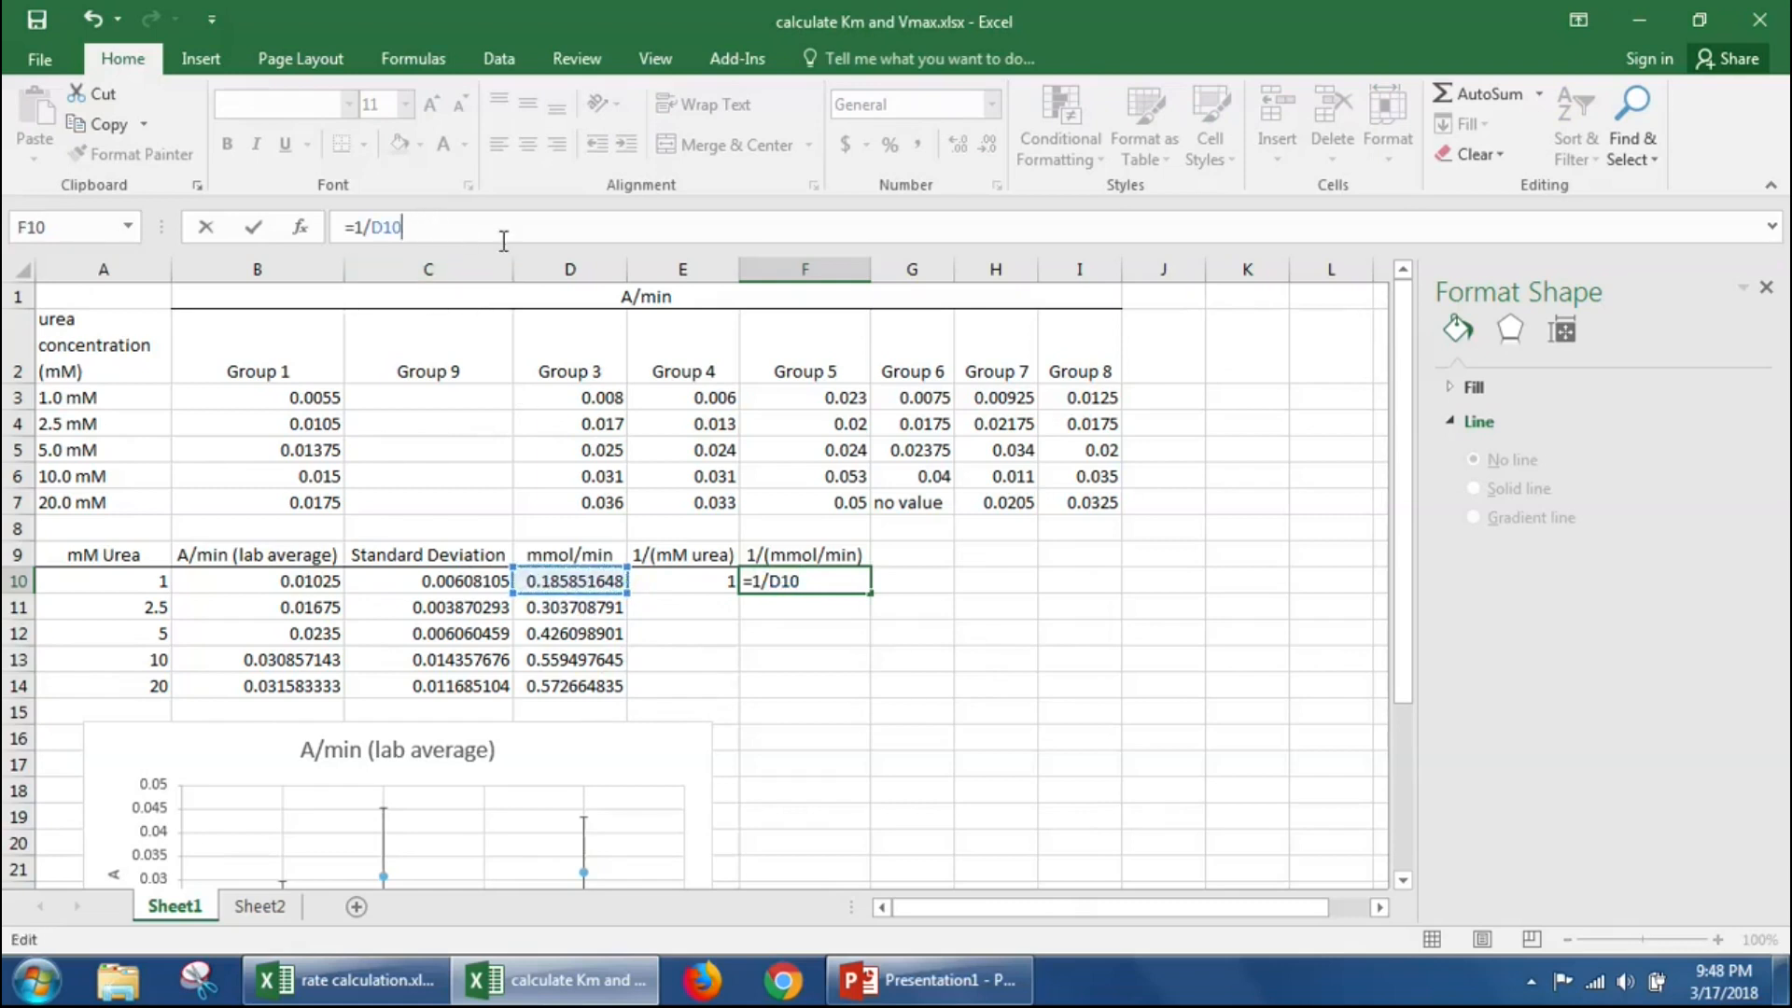
key(Return)
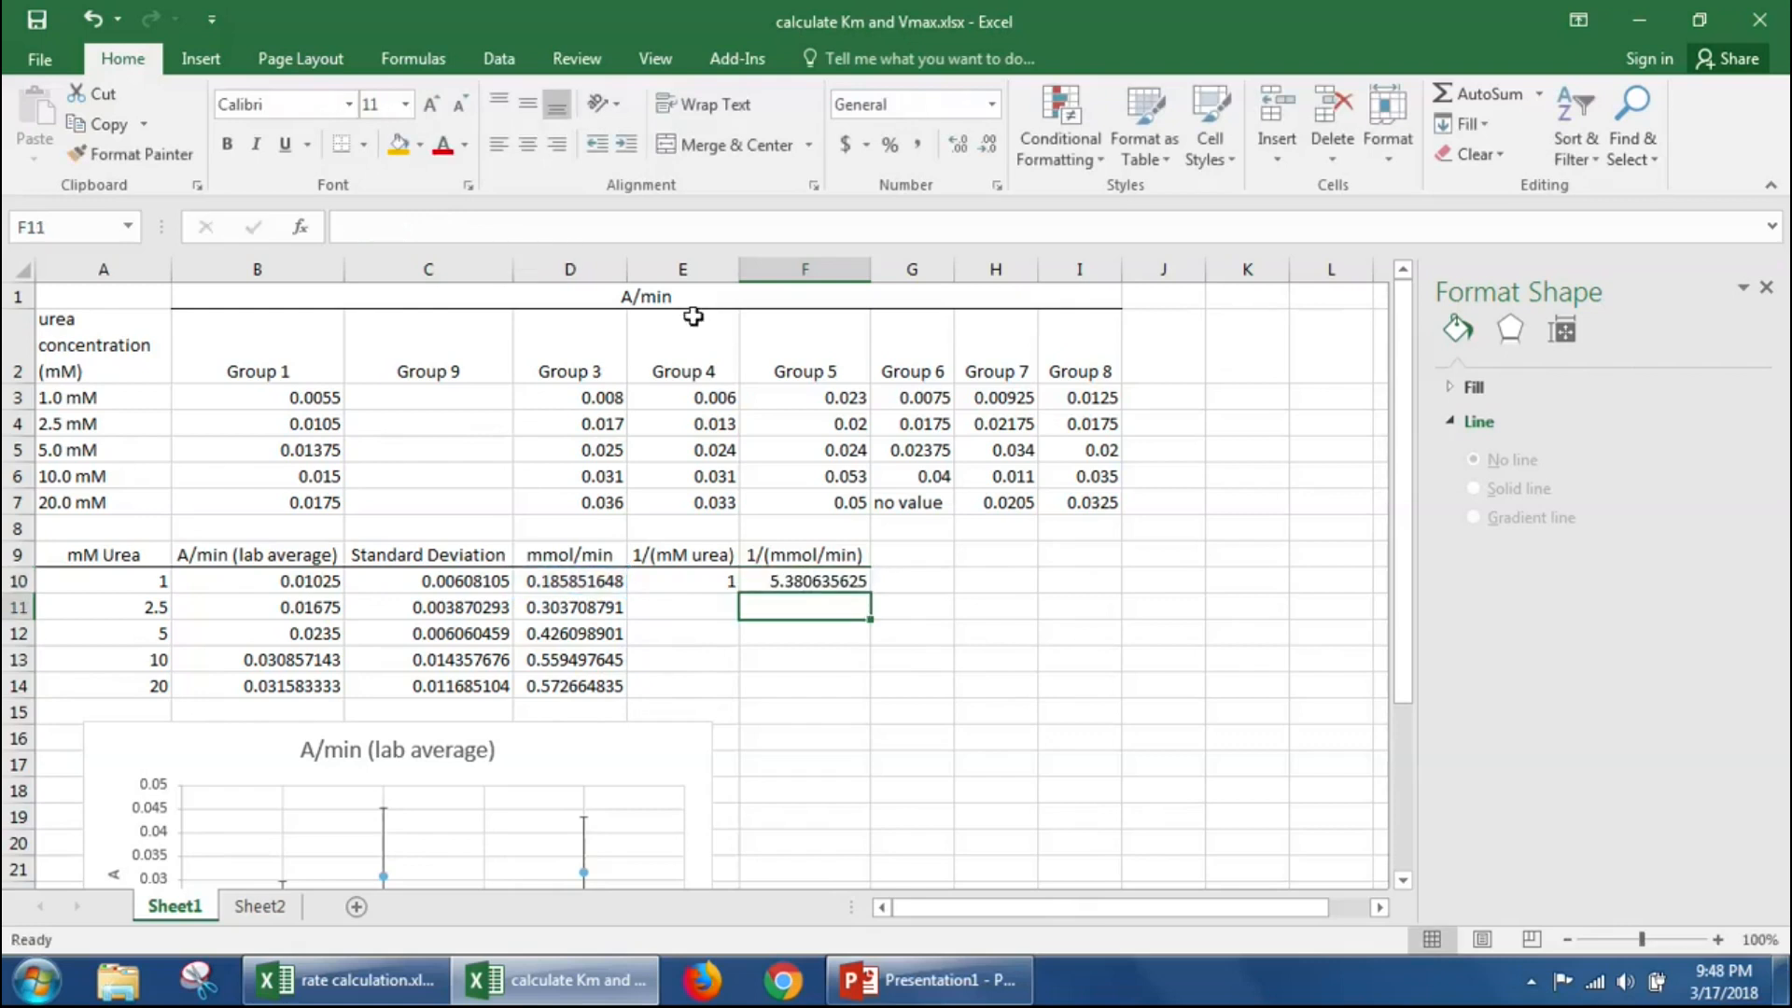
Step: Fill the reciprocal formulas in E10:F10 down through row 14
drag(726, 575, 782, 679)
key(ctrl+d)
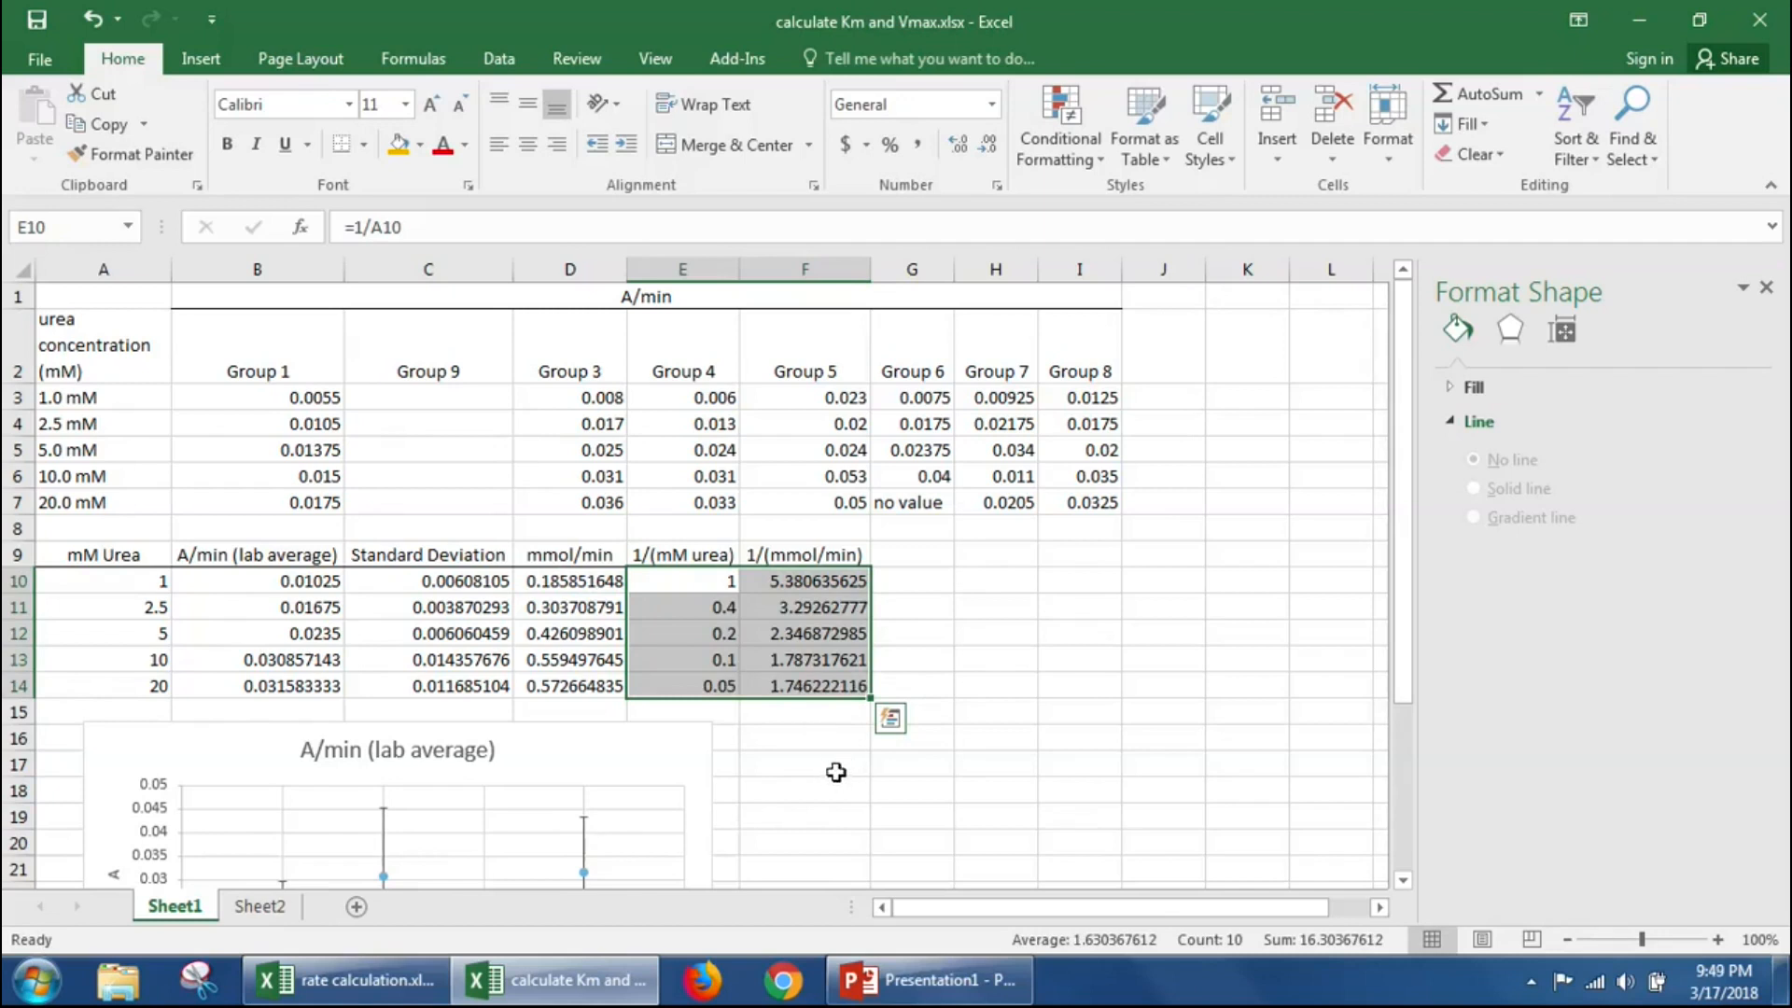
click(925, 820)
Step: Insert a markers-only scatter chart of the reciprocal data in E10:F14
scroll(923, 821, down, 1)
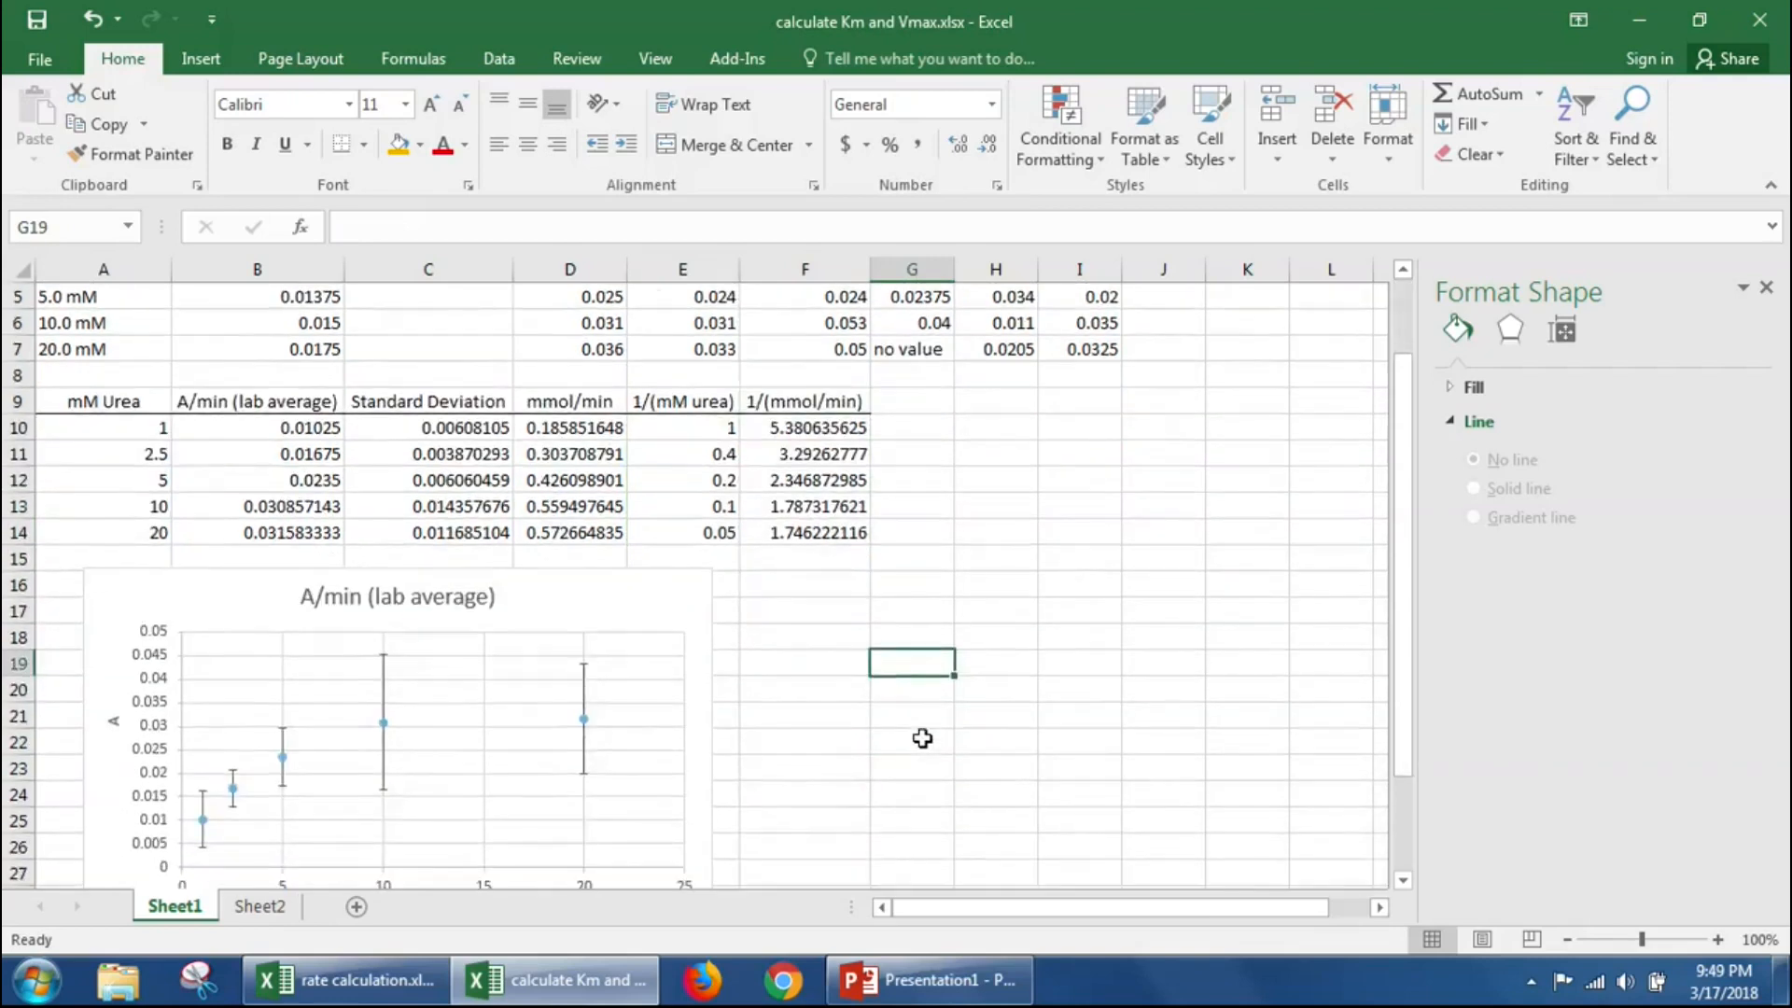
scroll(924, 733, up, 1)
scroll(933, 731, down, 2)
drag(717, 427, 783, 523)
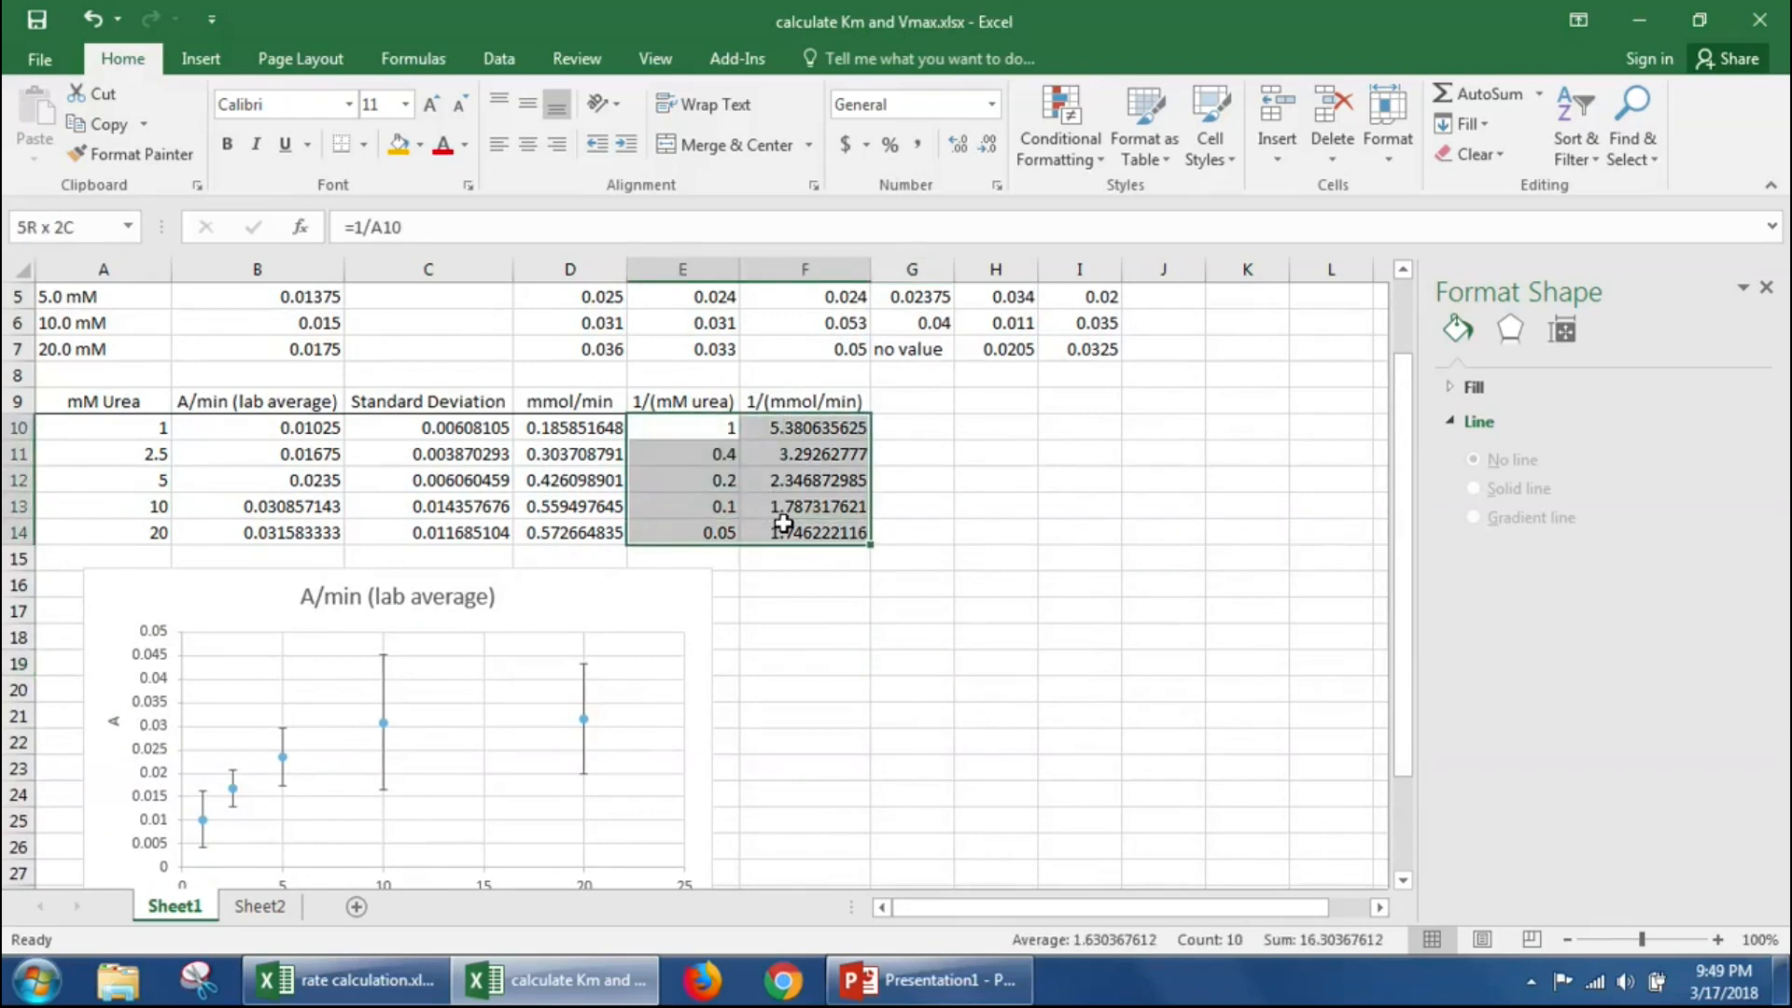
click(783, 523)
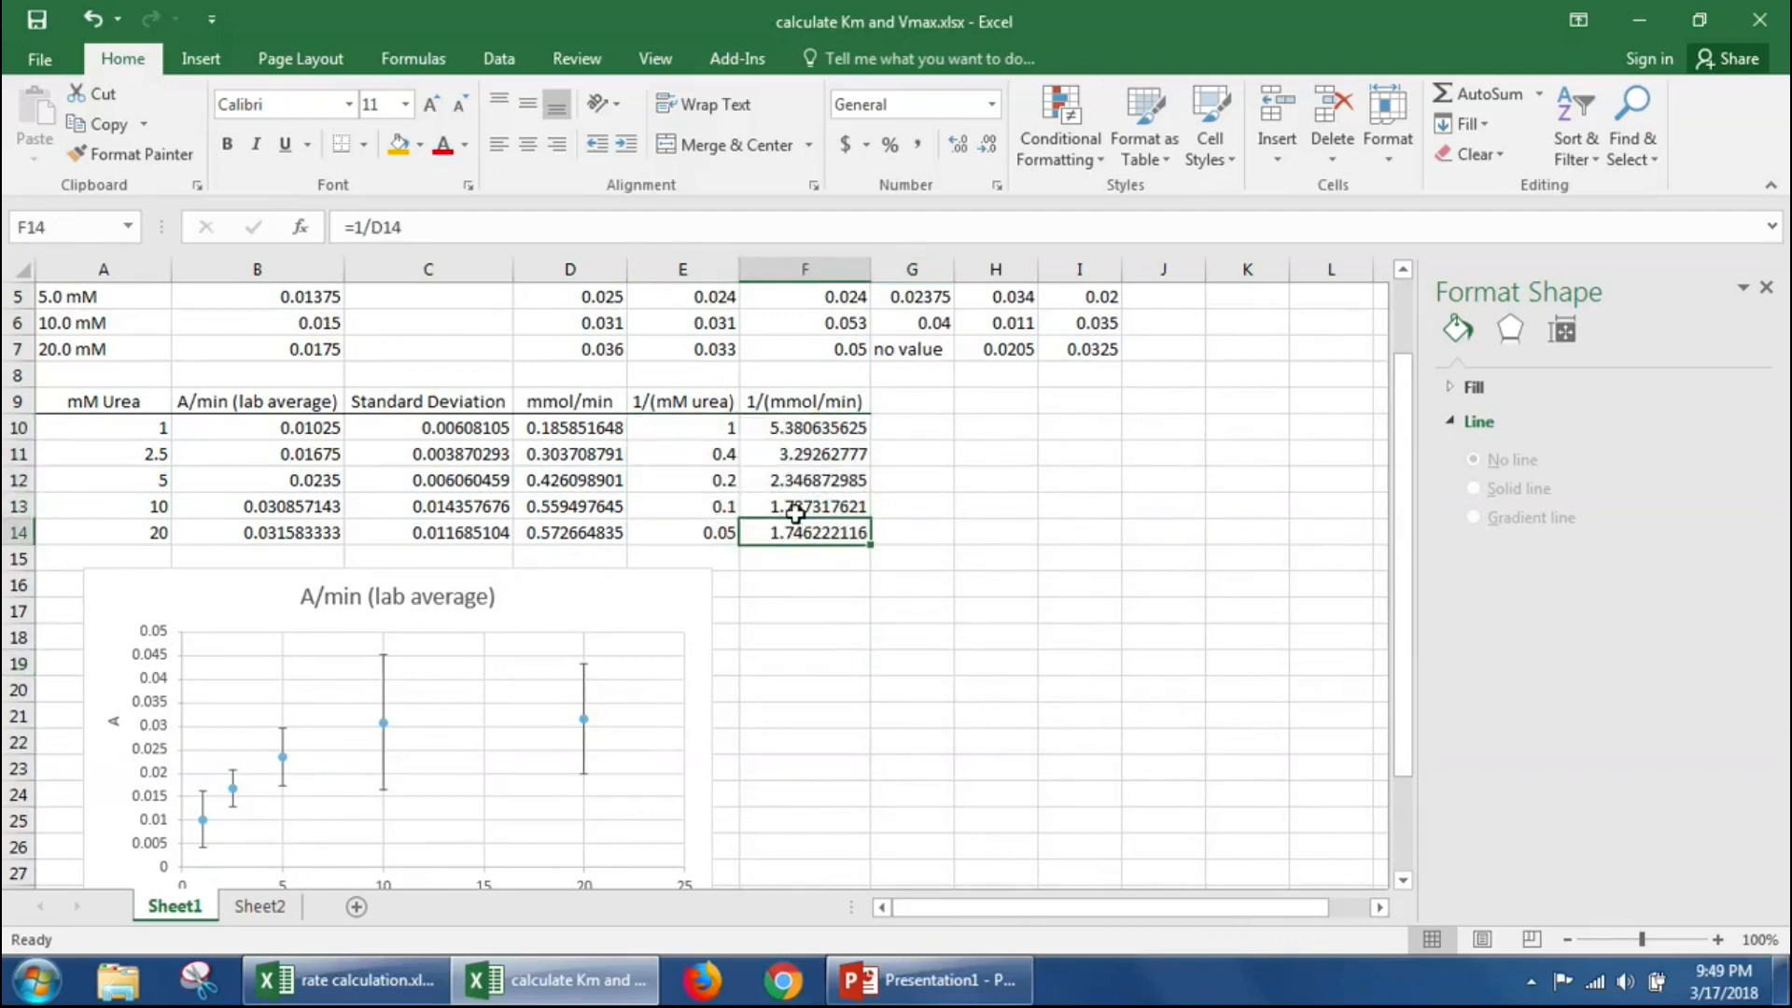
drag(714, 427, 792, 528)
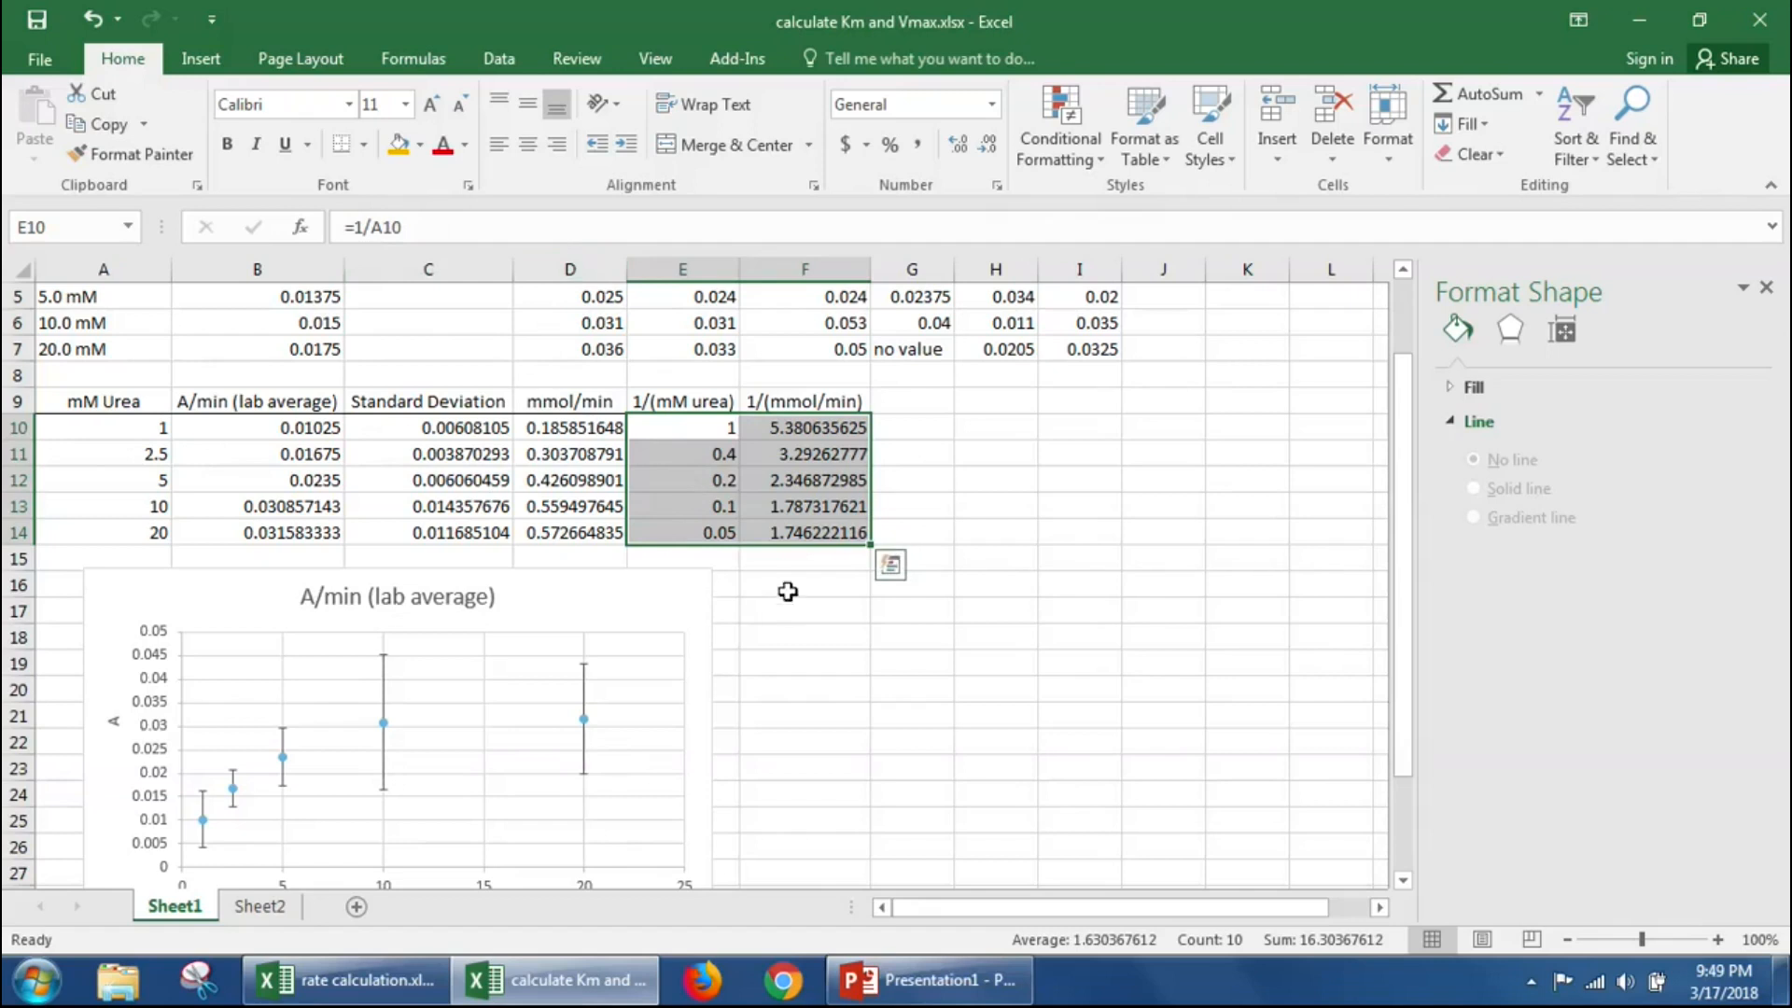
click(198, 60)
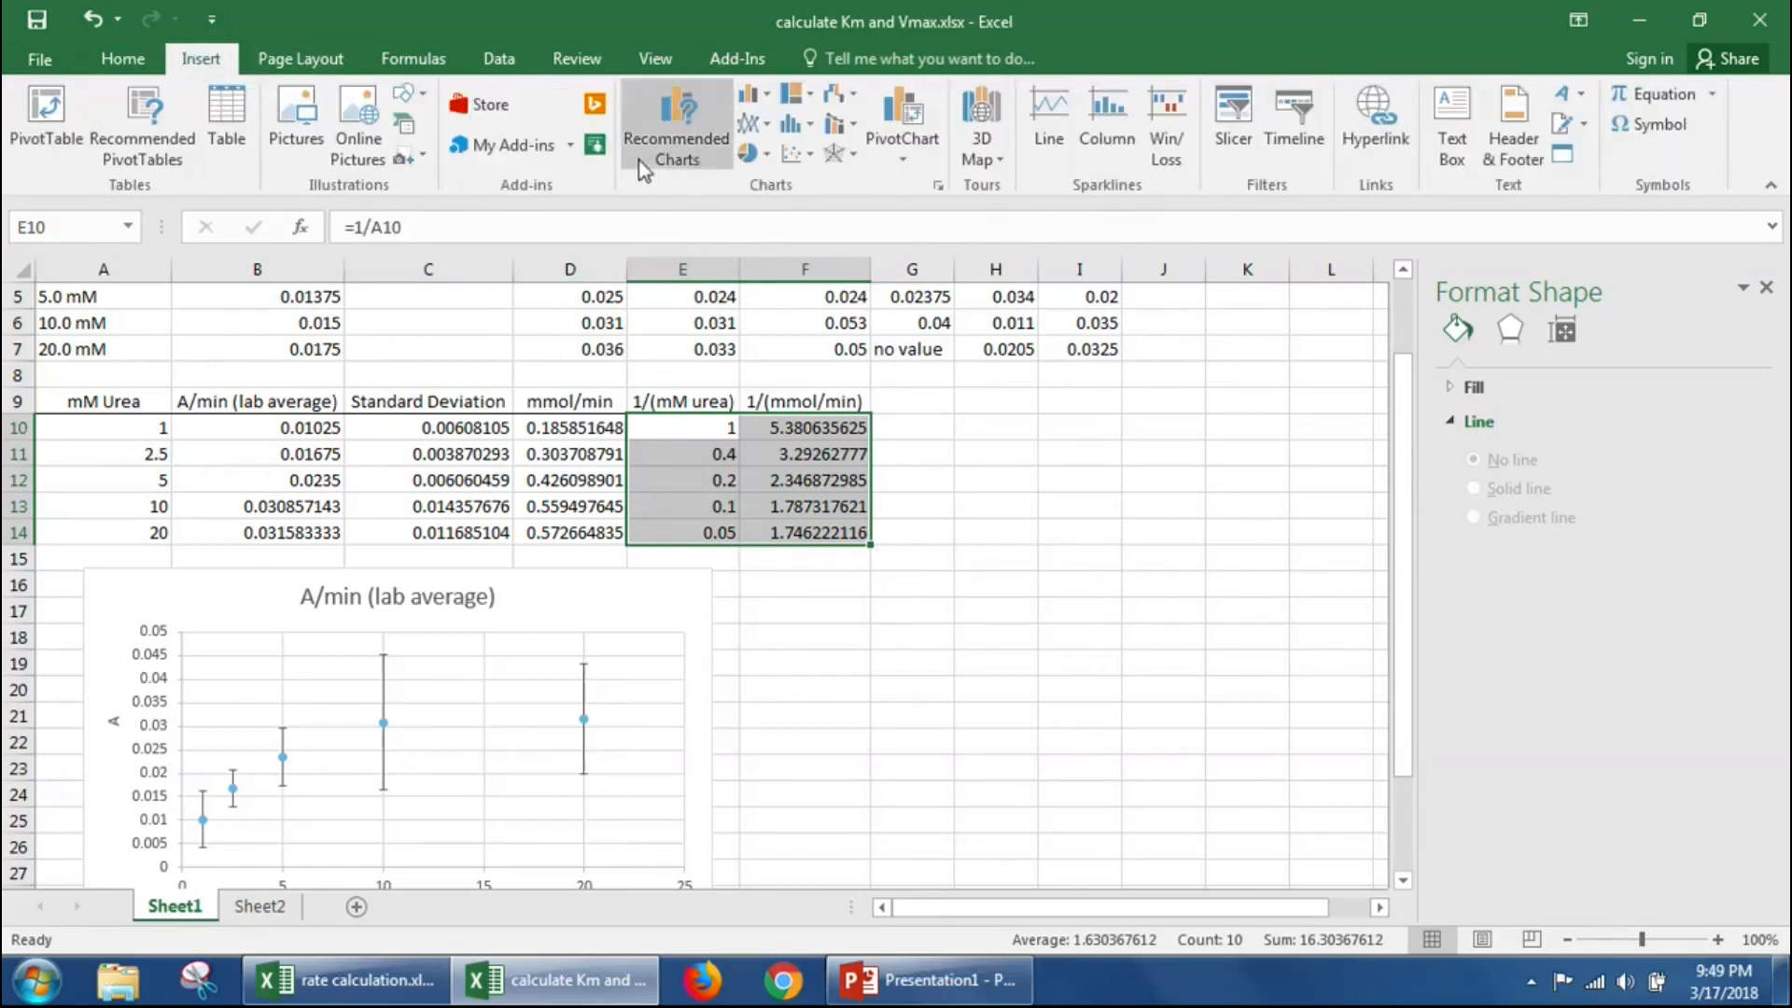
click(793, 160)
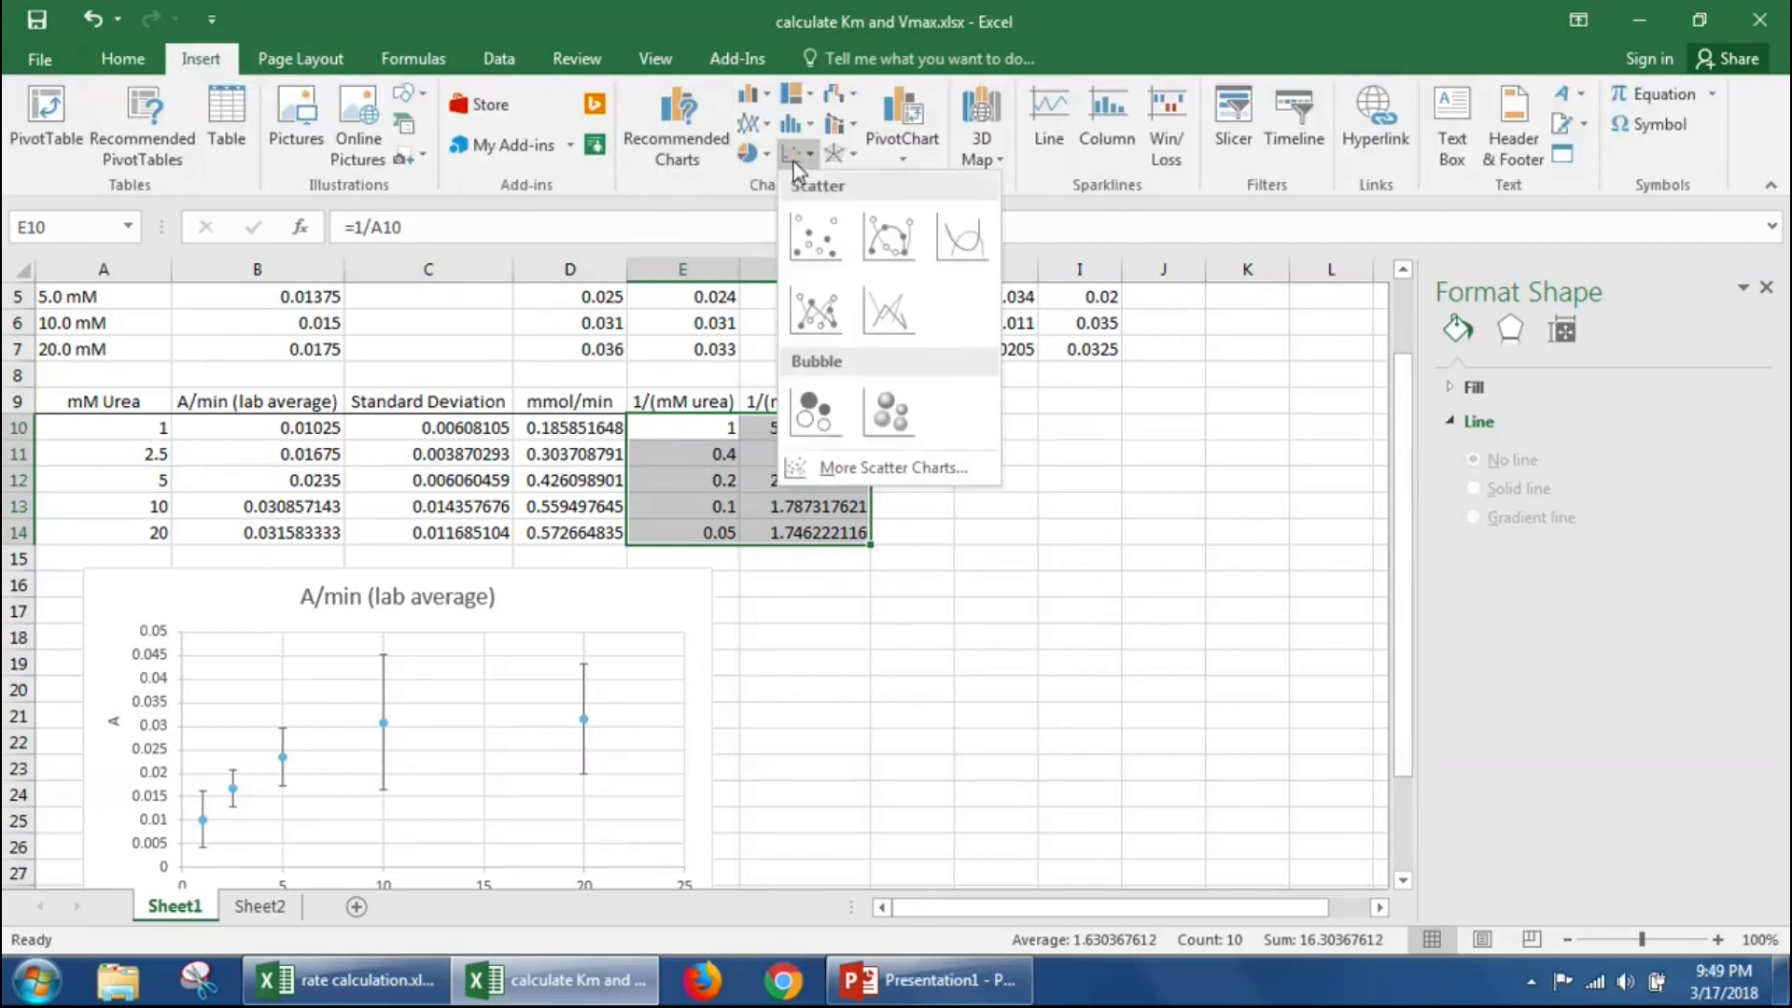
click(814, 244)
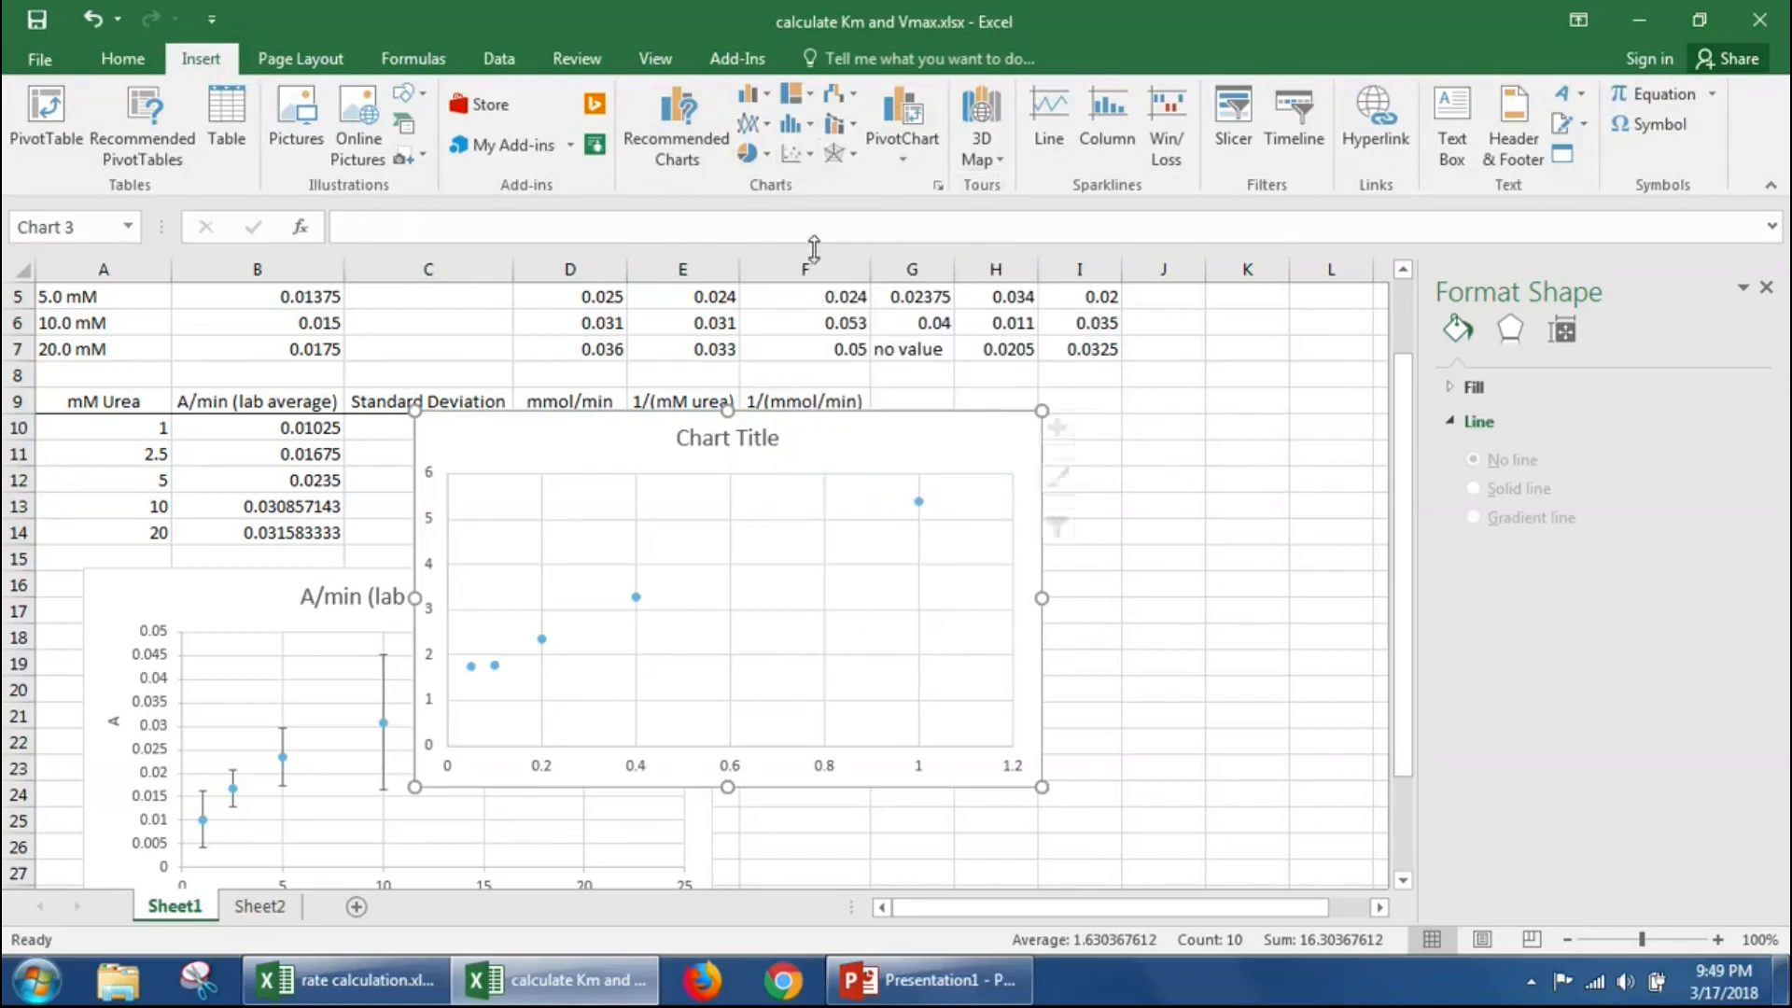
Step: Move the new scatter chart beside the A/min (lab average) chart so it no longer covers the data table
drag(939, 476, 1146, 570)
scroll(1146, 571, down, 4)
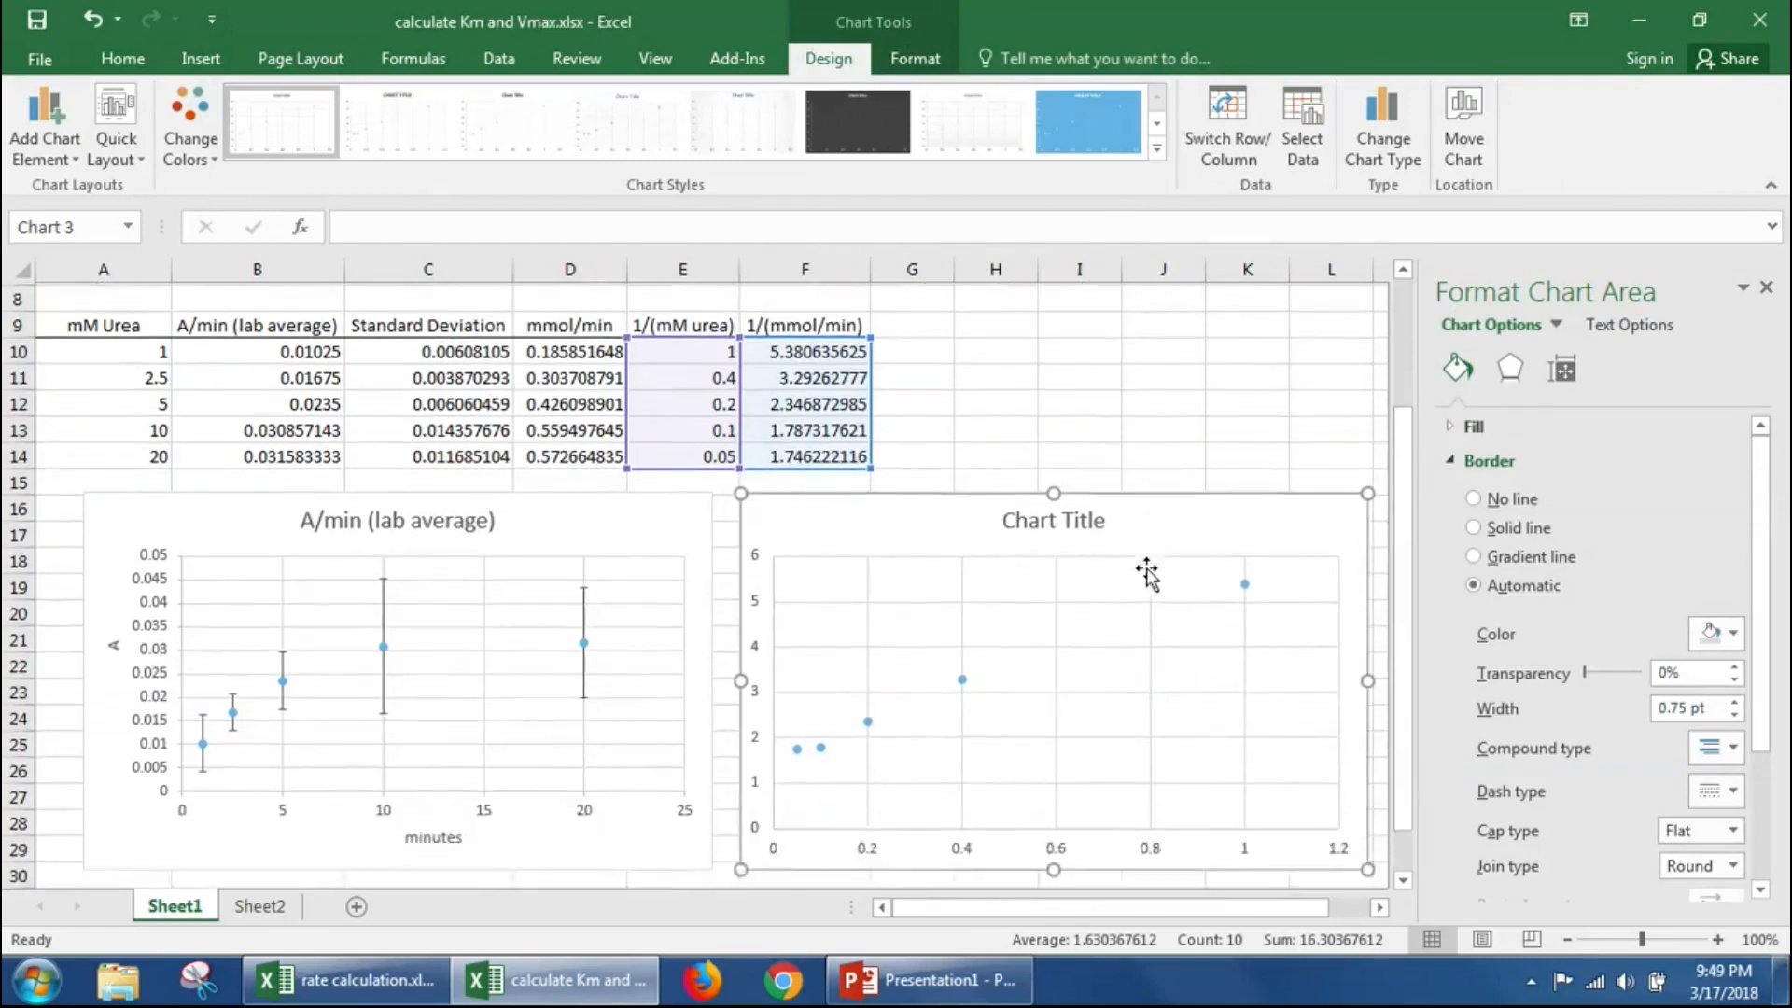
scroll(1149, 574, up, 1)
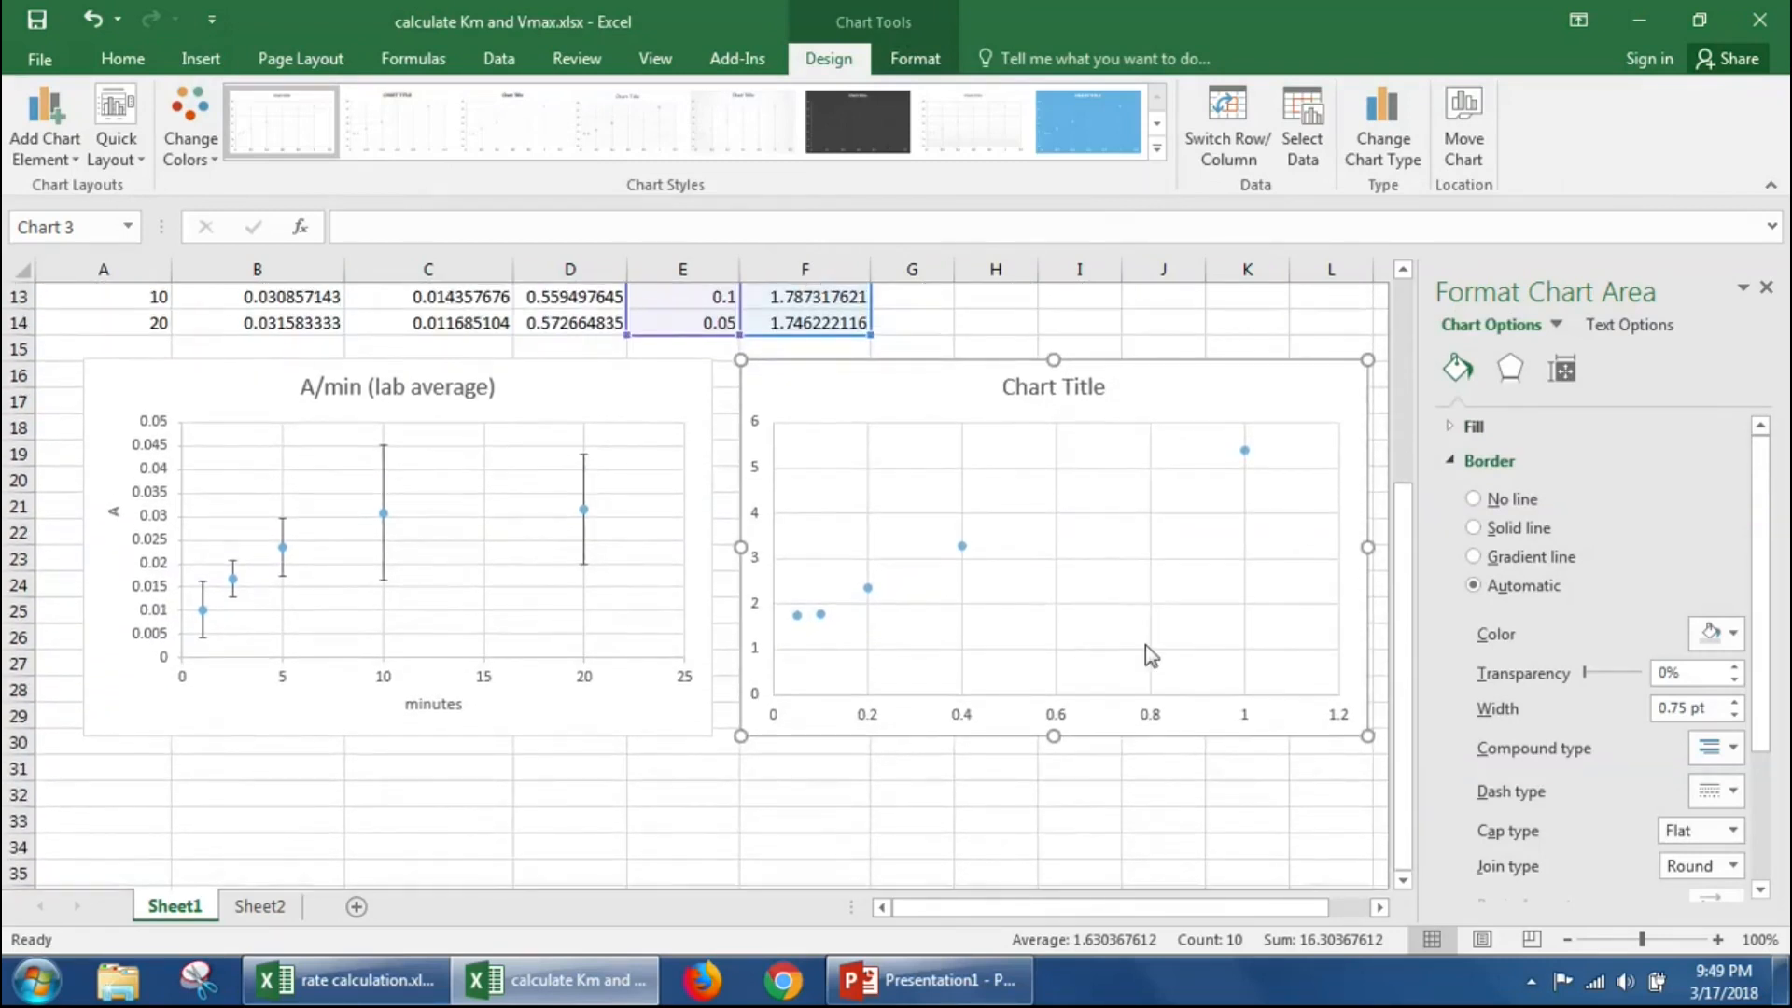
scroll(1147, 651, up, 1)
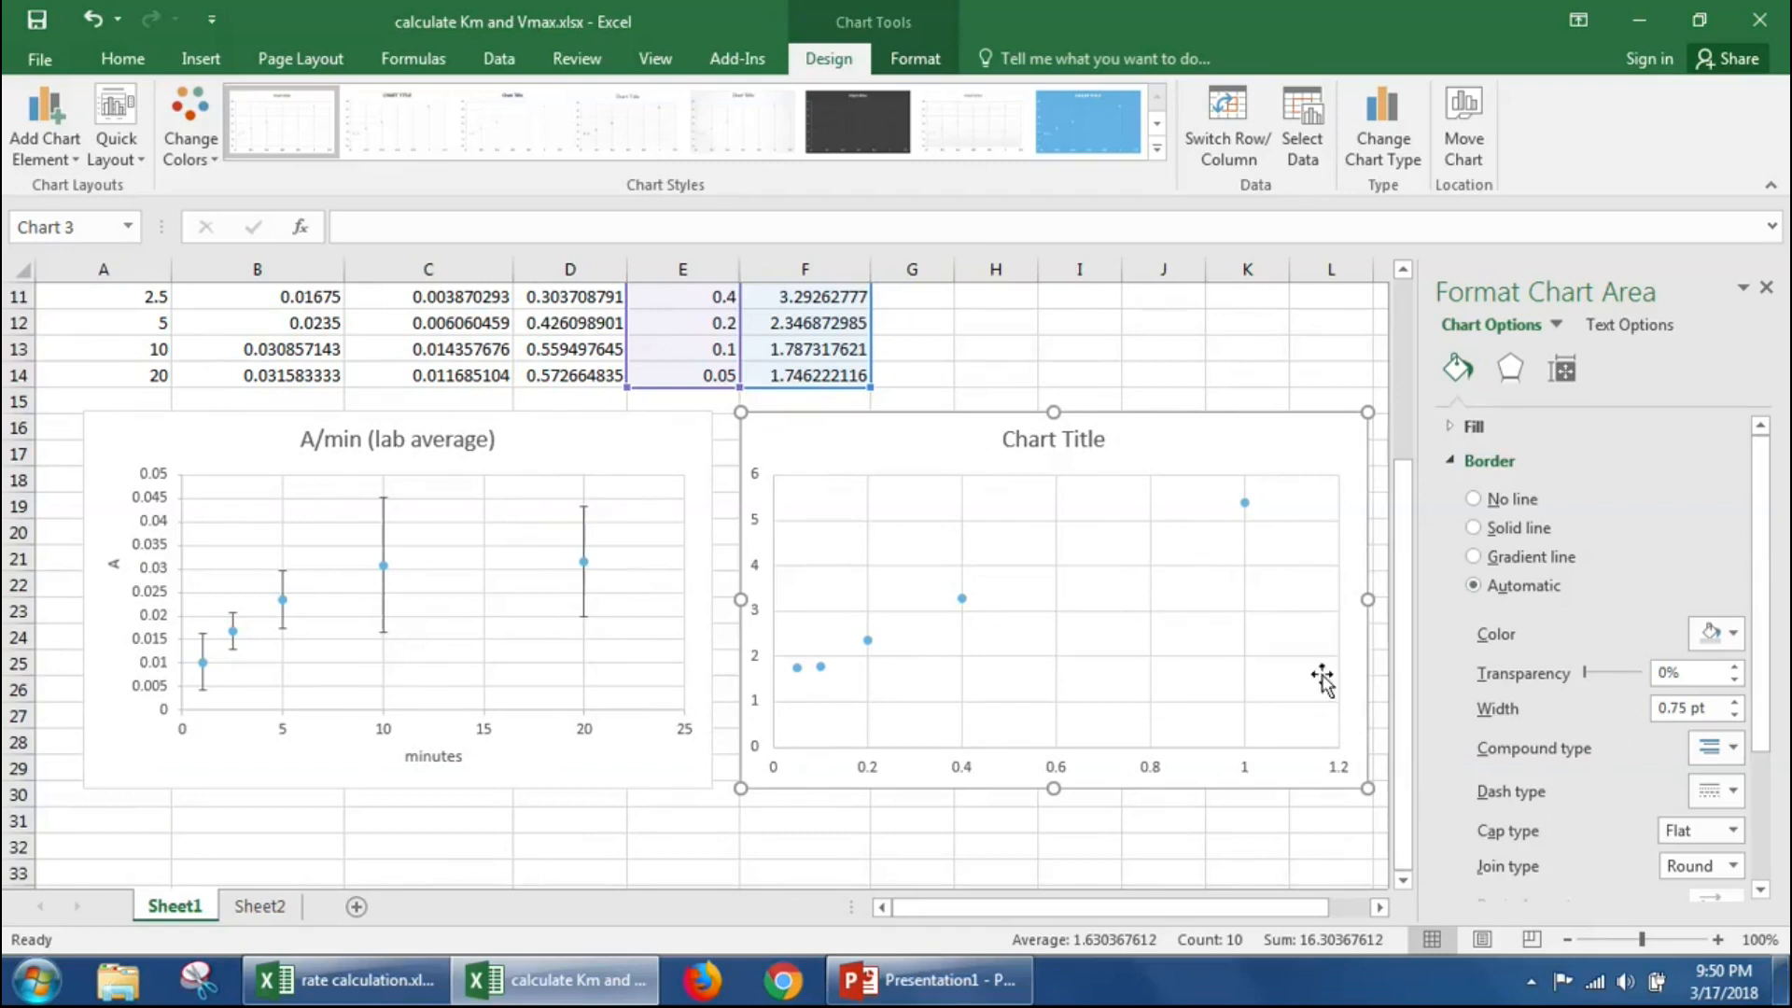
Step: Add a linear trendline to the reciprocal data series and forecast it backward by 0.5 periods
click(961, 599)
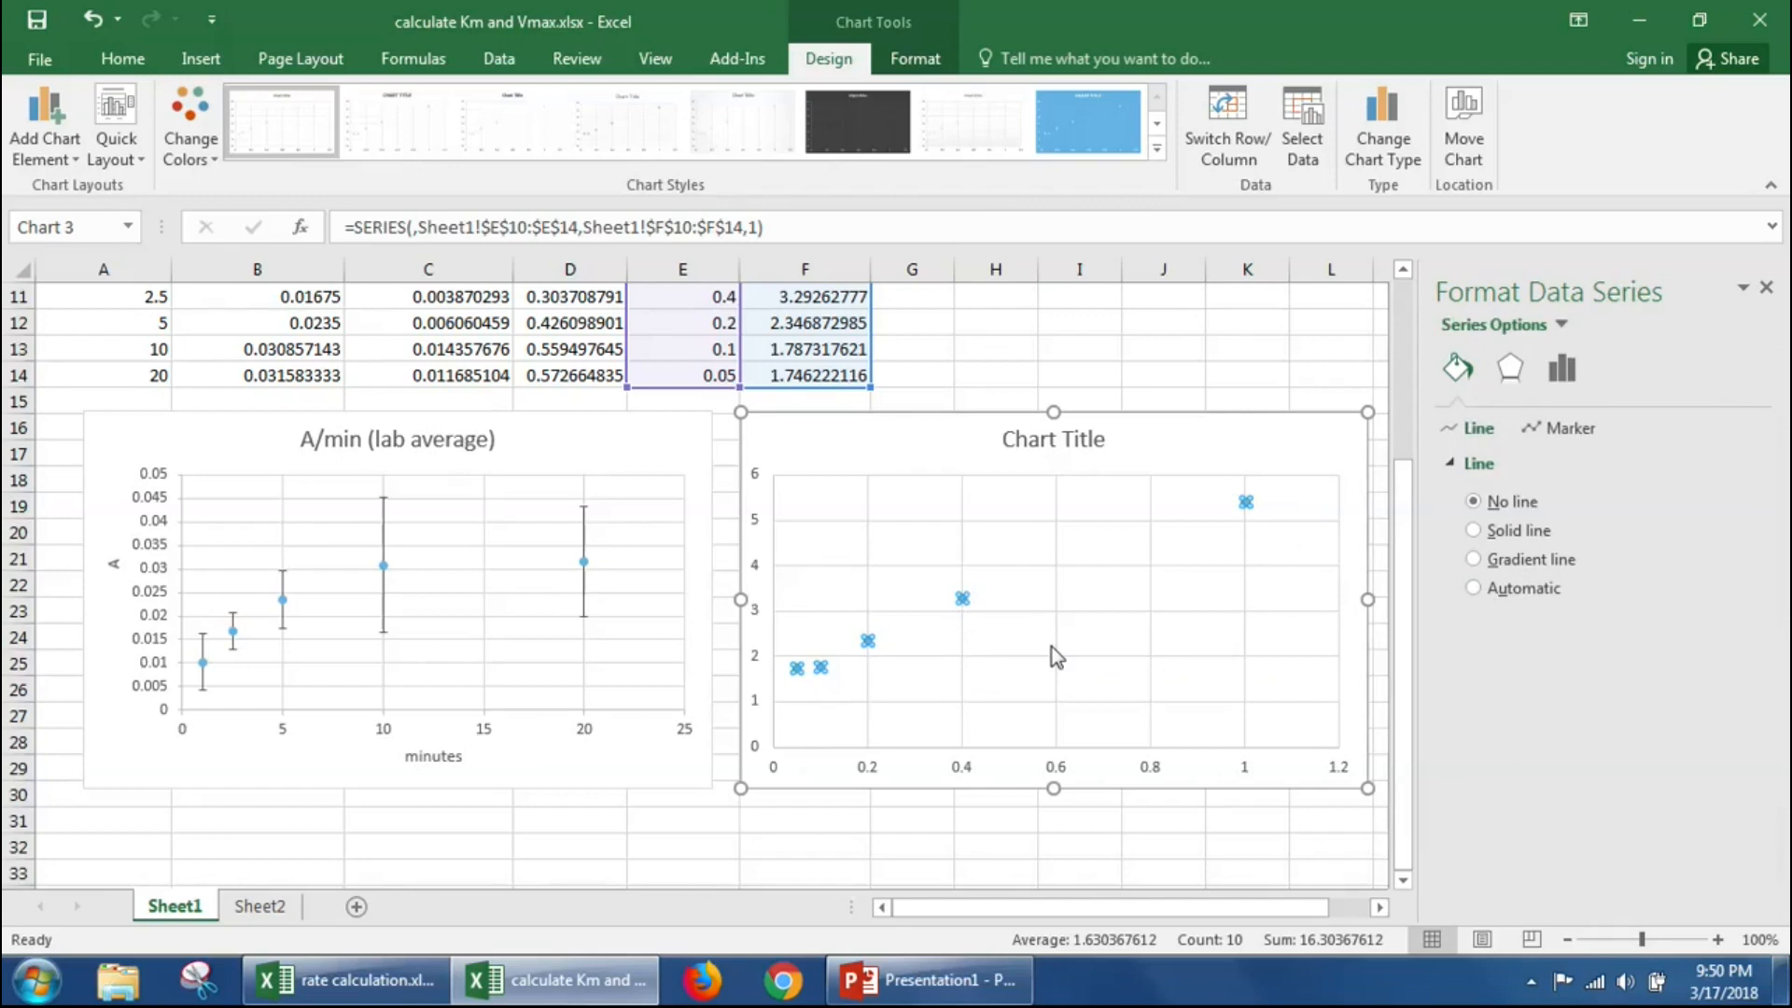
right_click(963, 602)
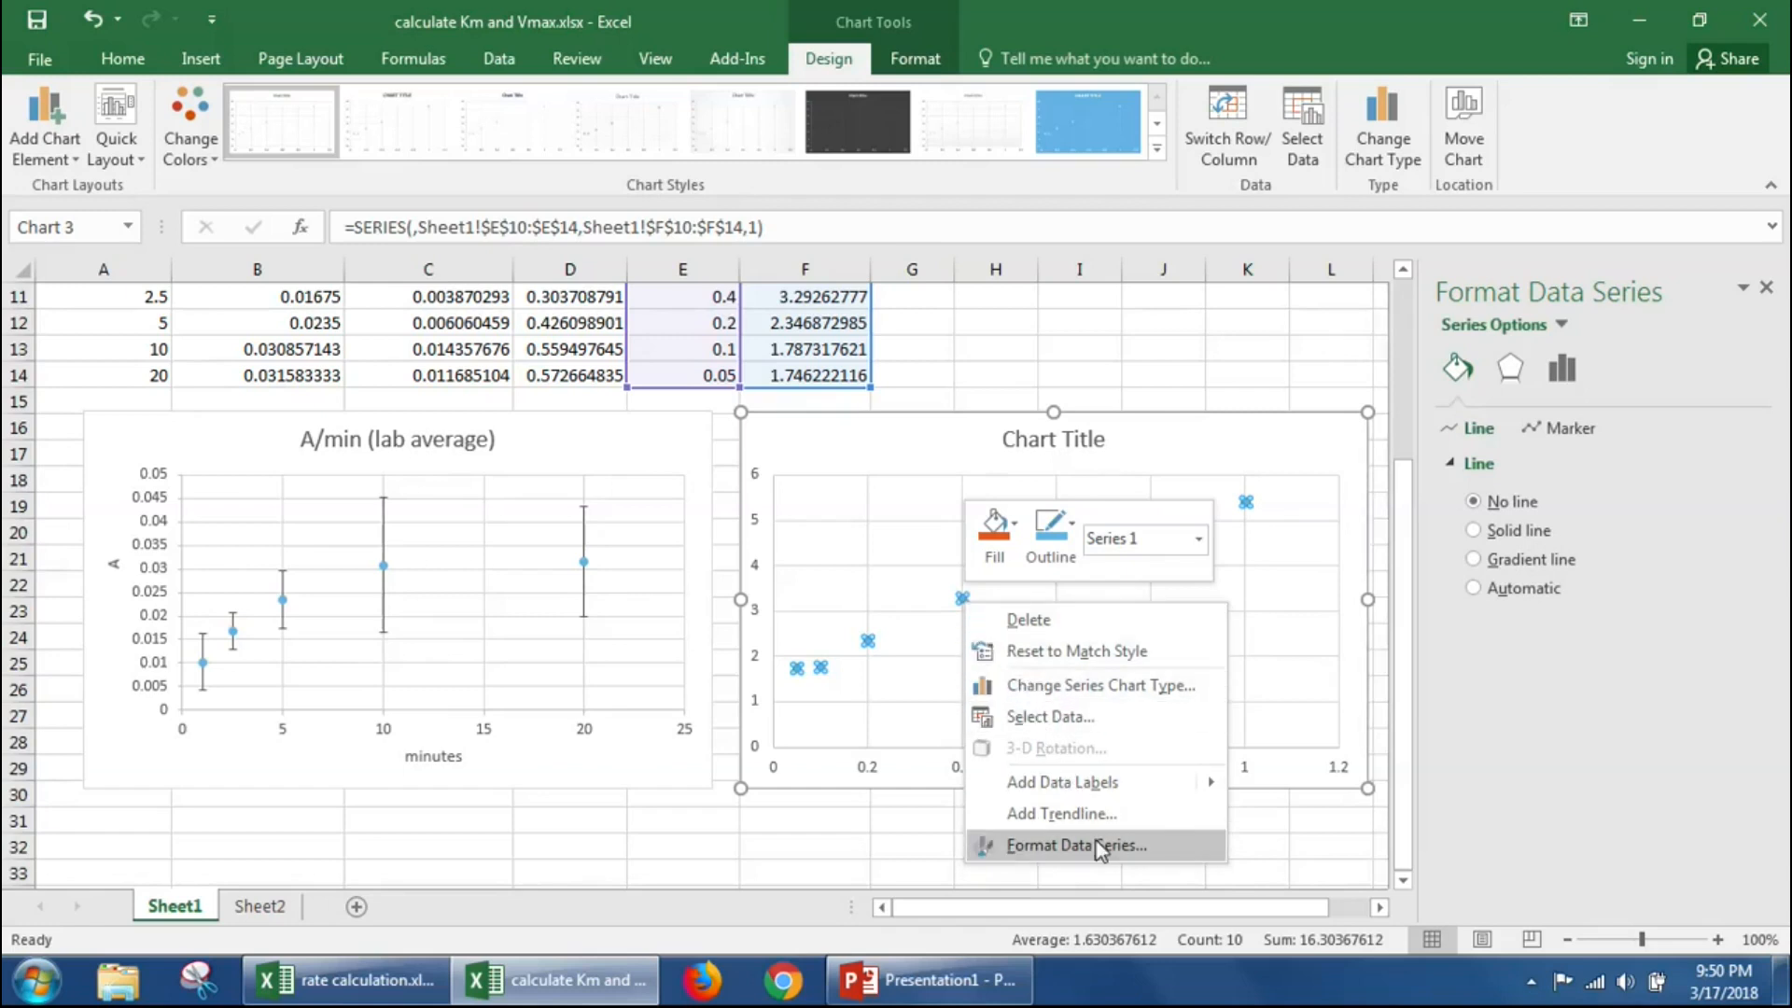
click(1083, 815)
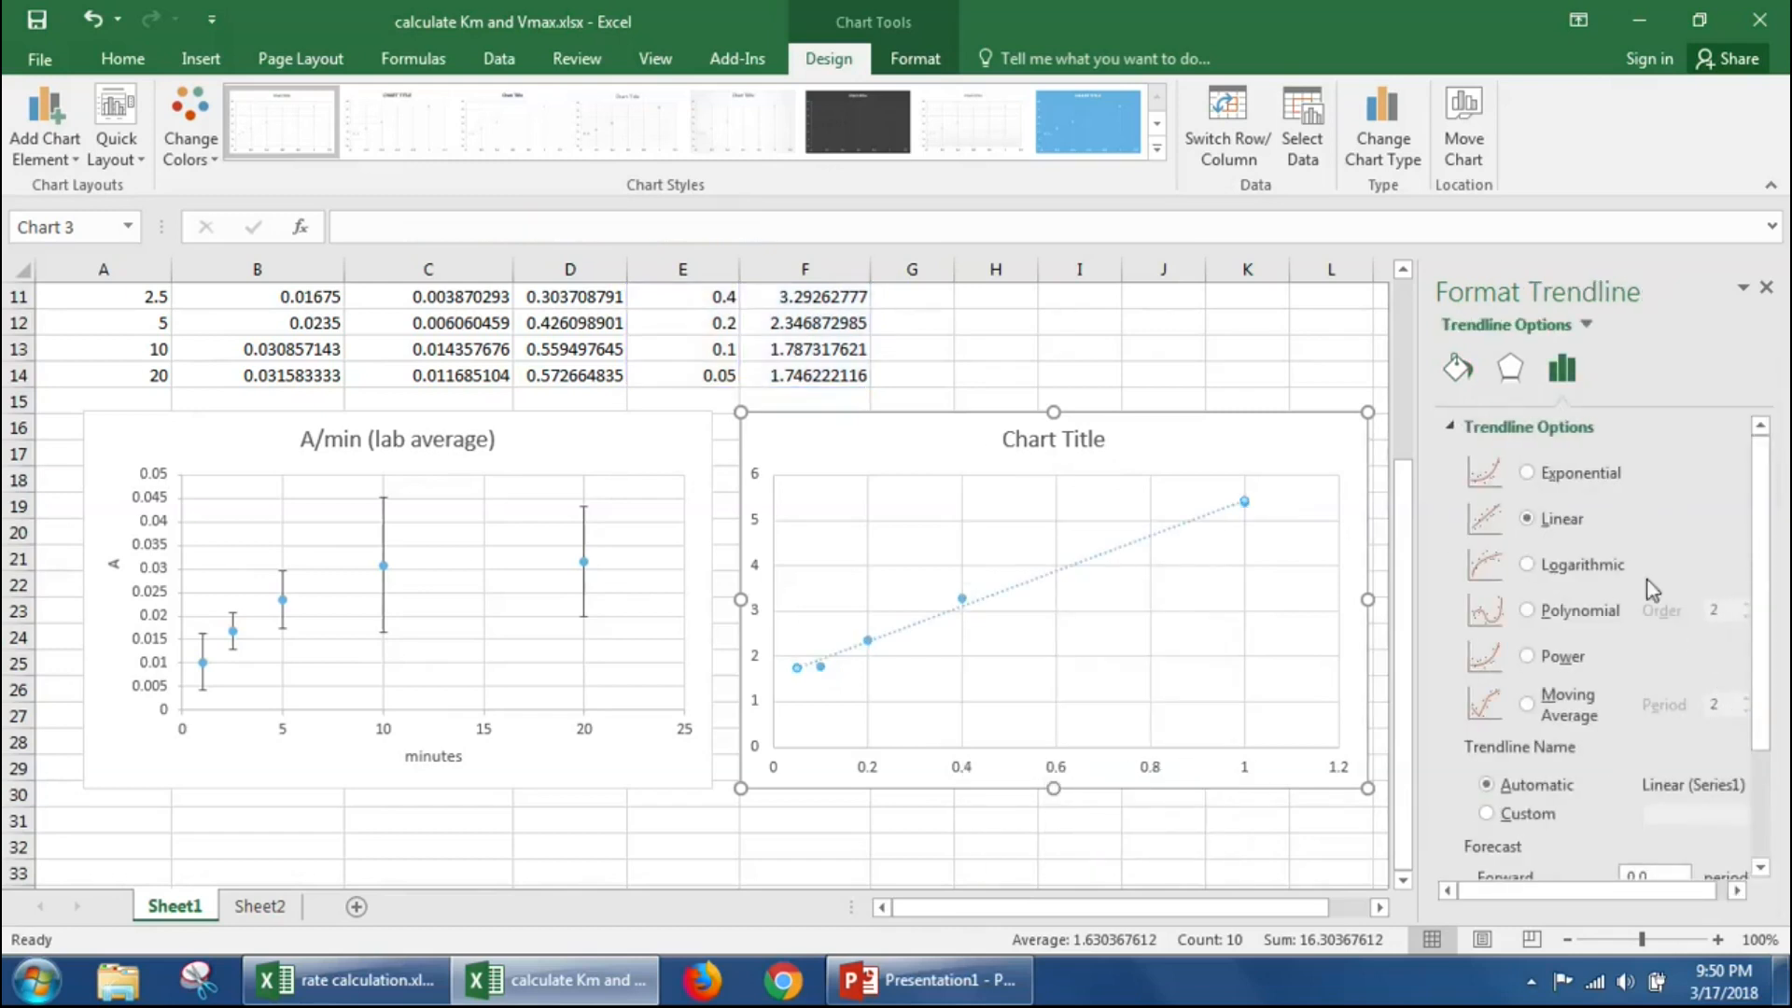
scroll(1670, 727, down, 3)
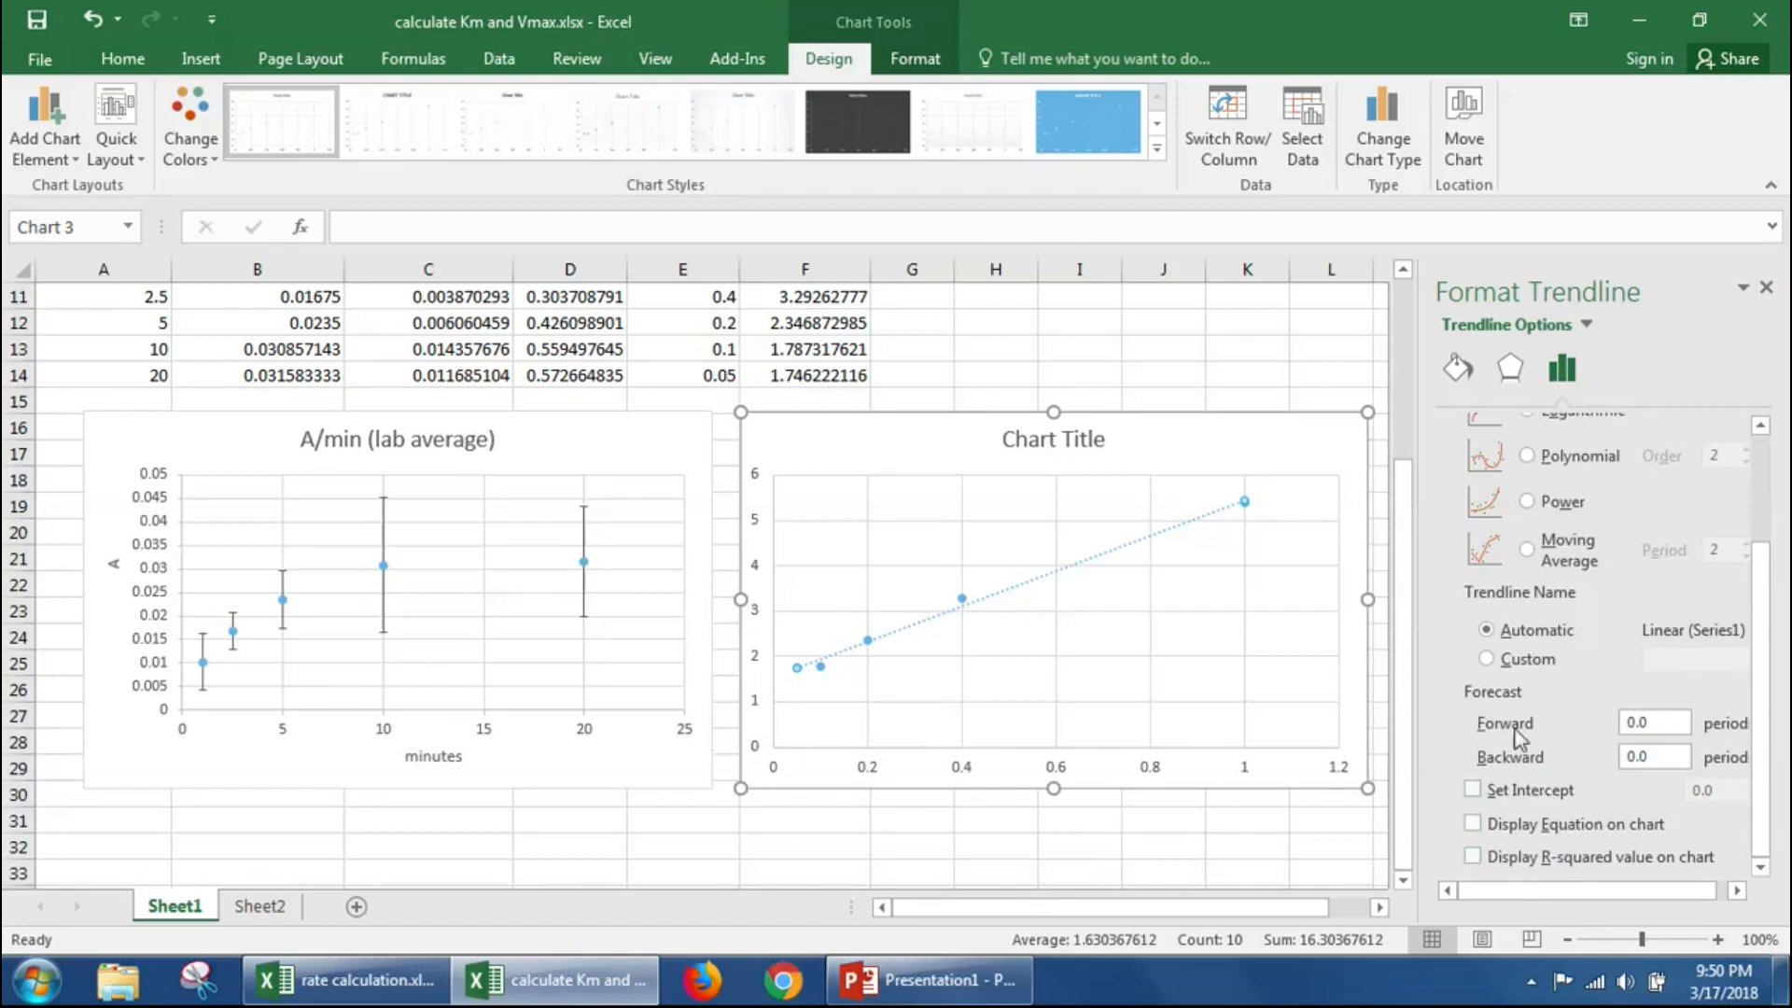
double_click(1622, 757)
key(BackSpace)
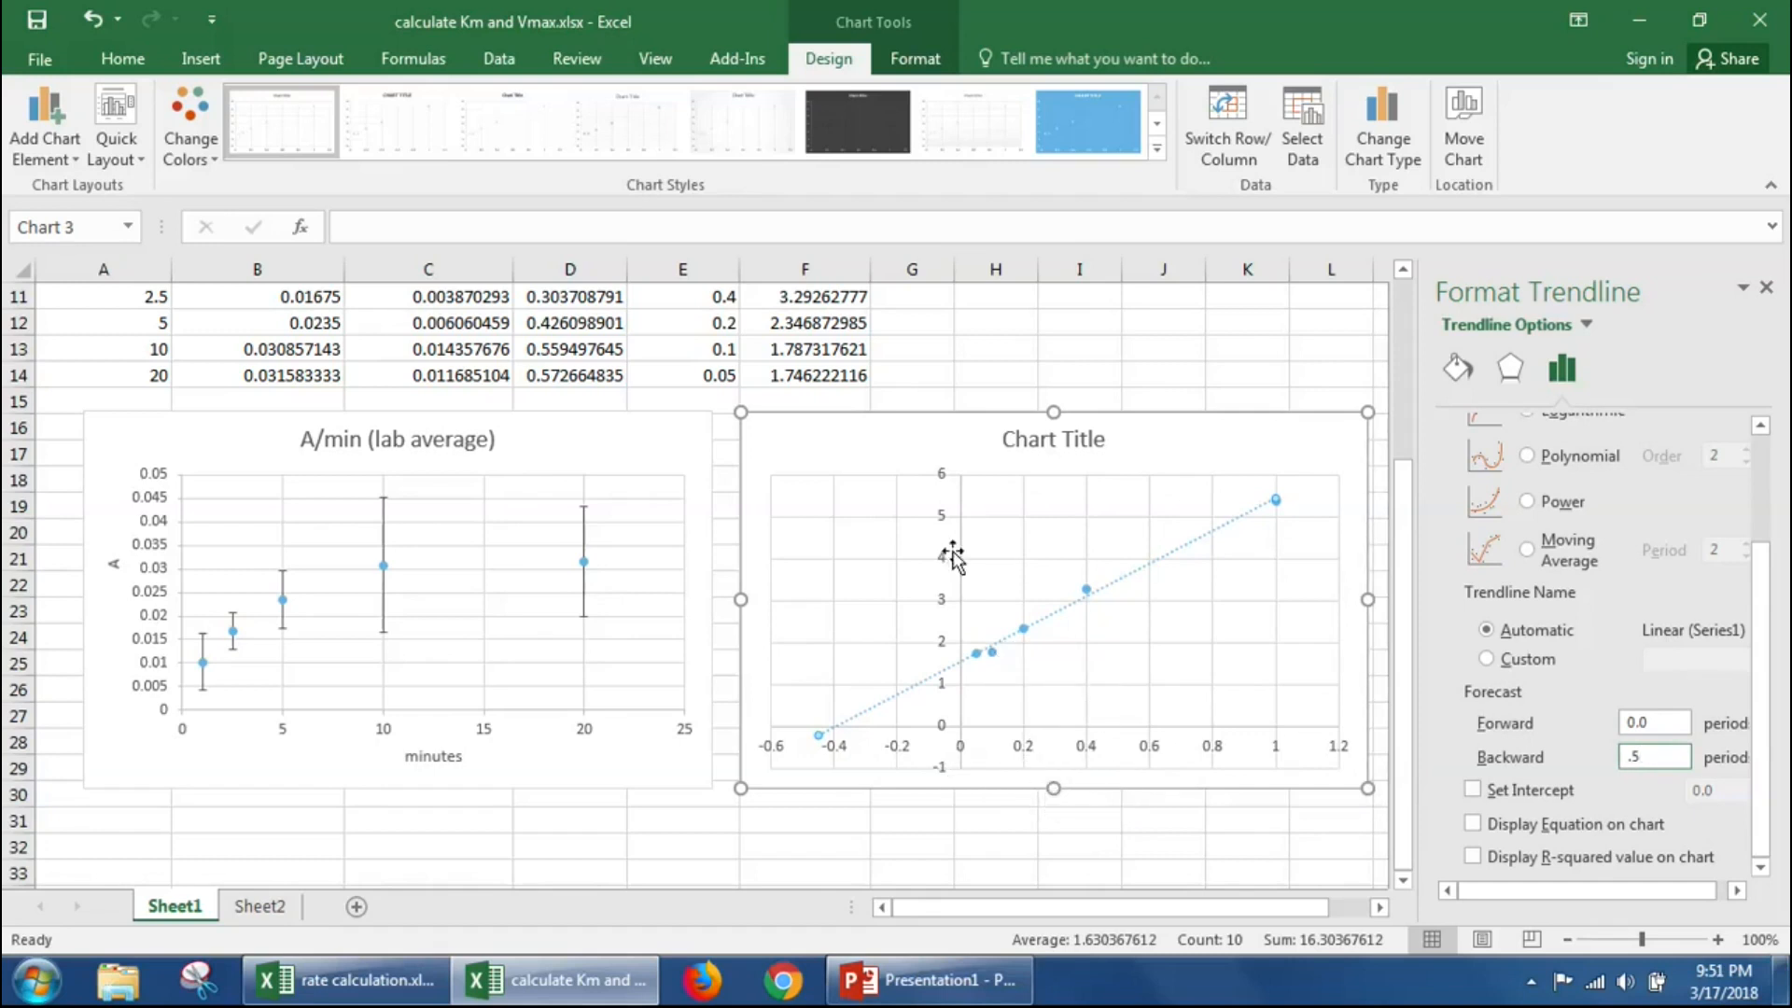
click(1026, 624)
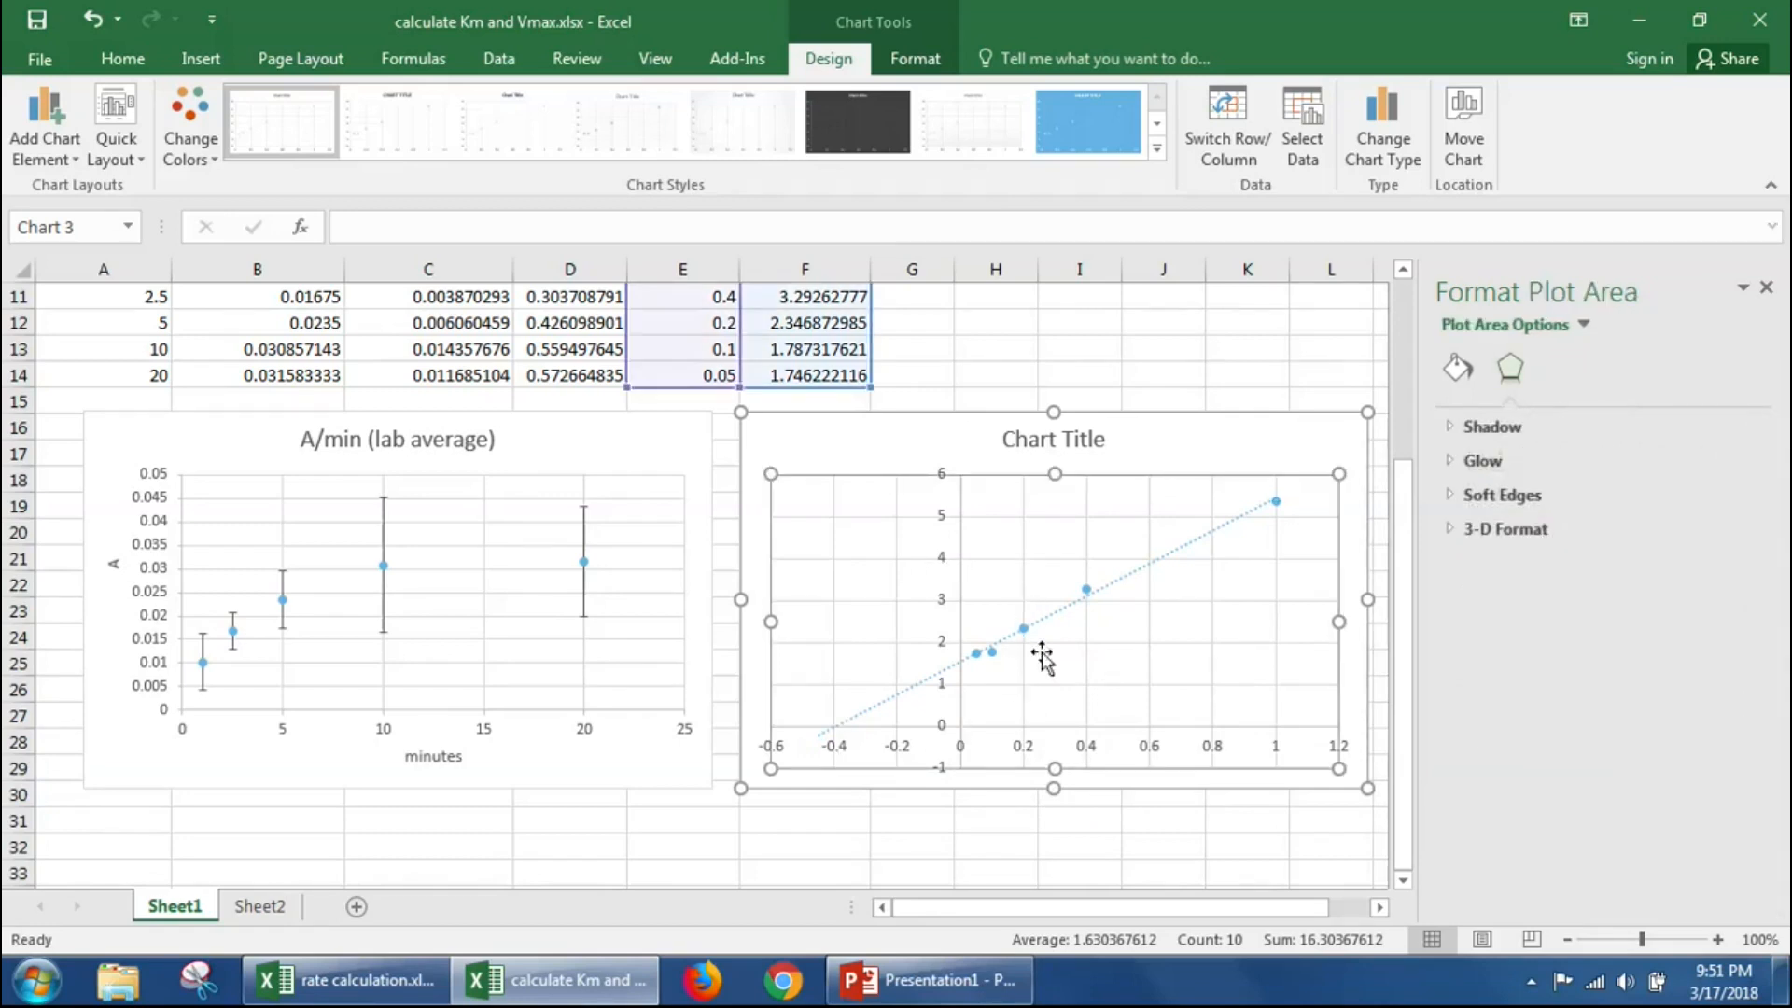
Step: Add a primary horizontal axis title to the reciprocal scatter chart
click(1000, 415)
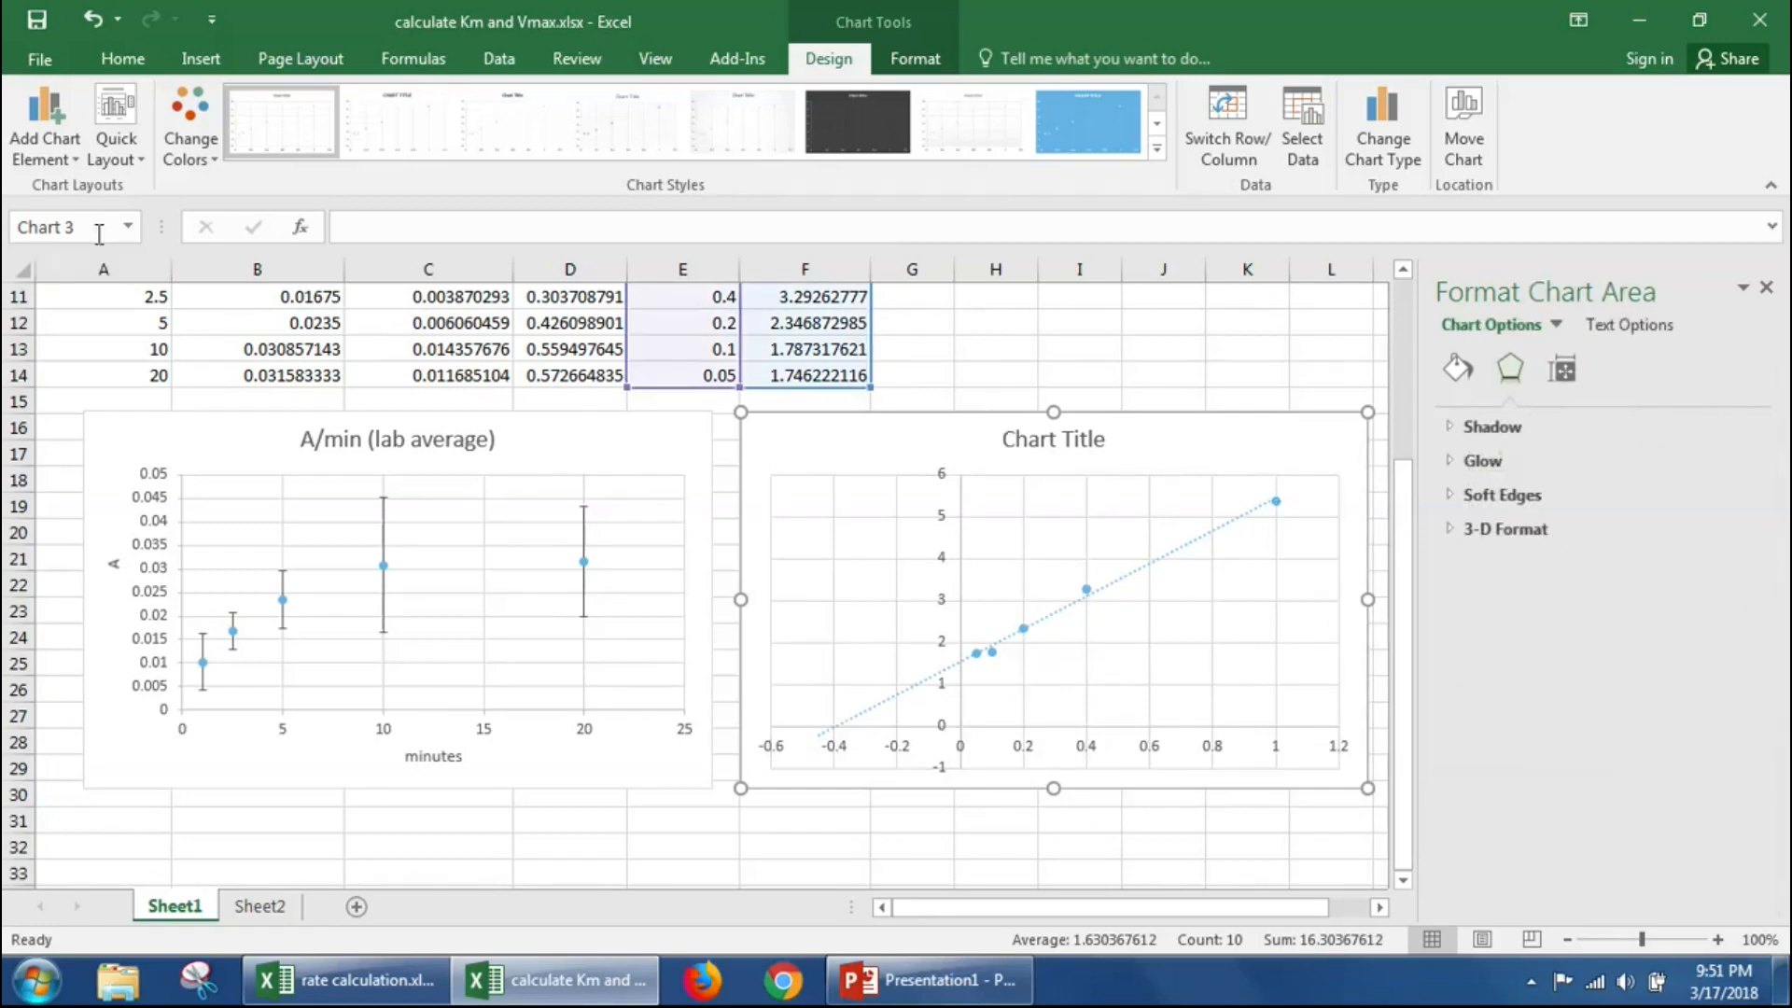
click(25, 138)
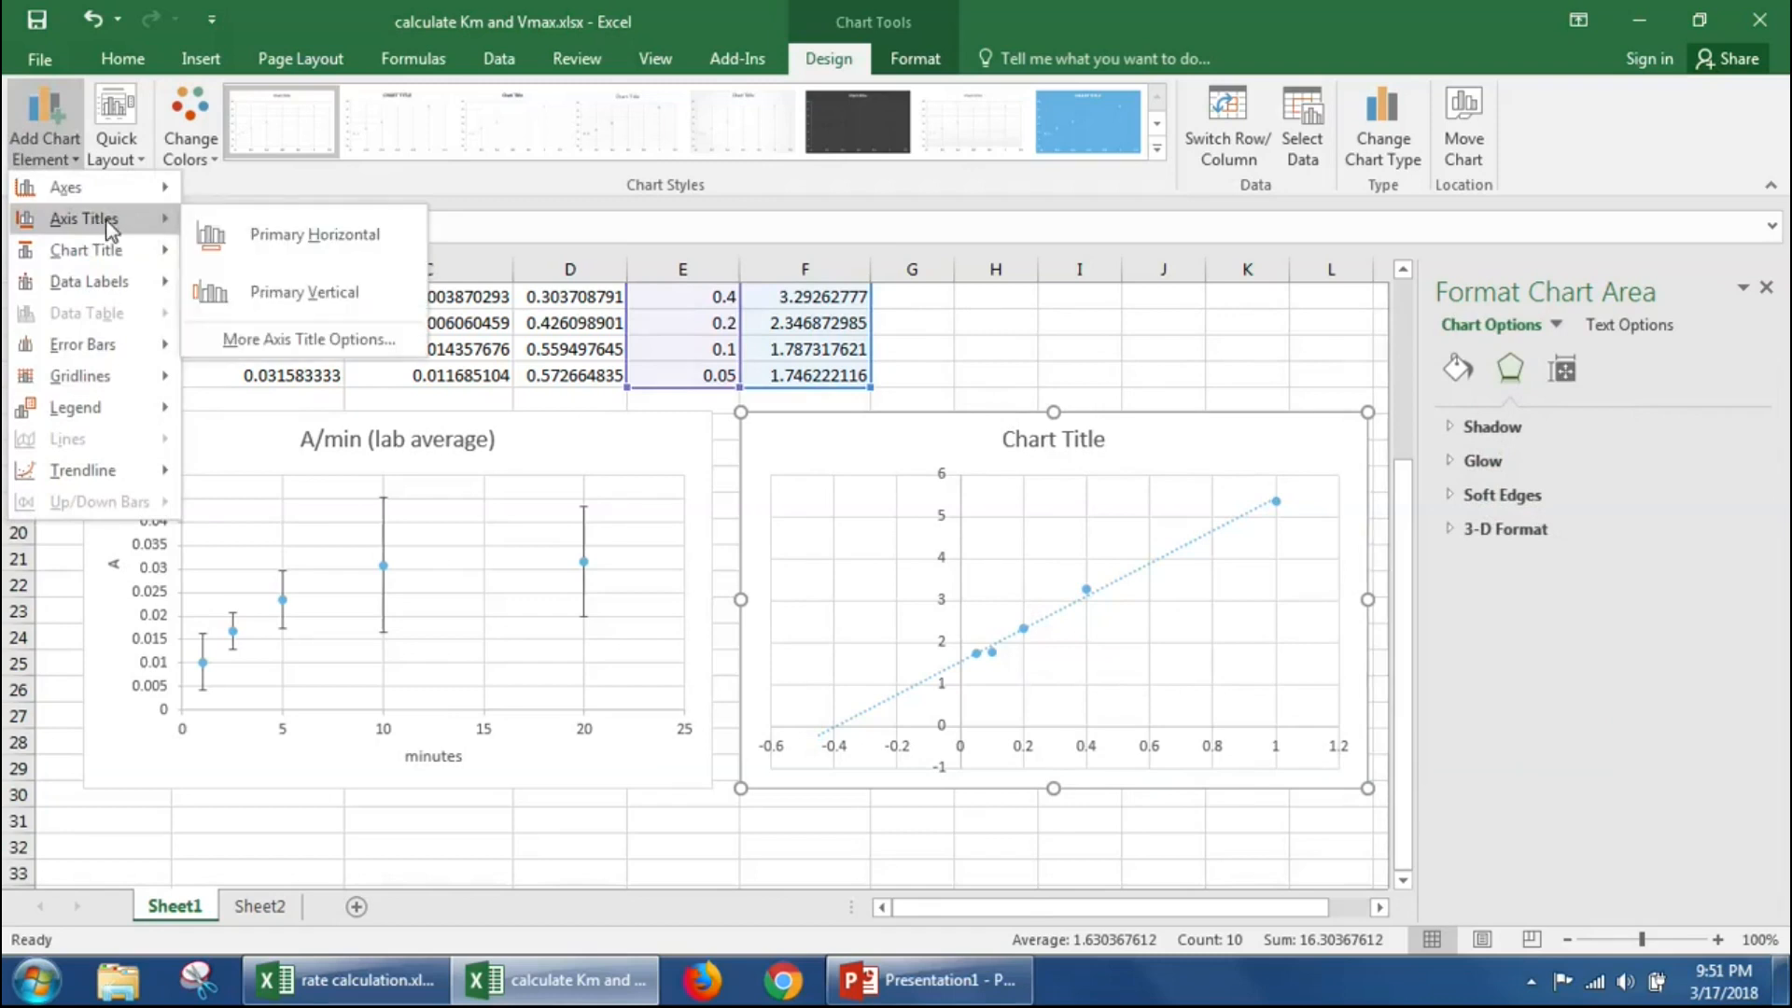
mouse_move(126, 230)
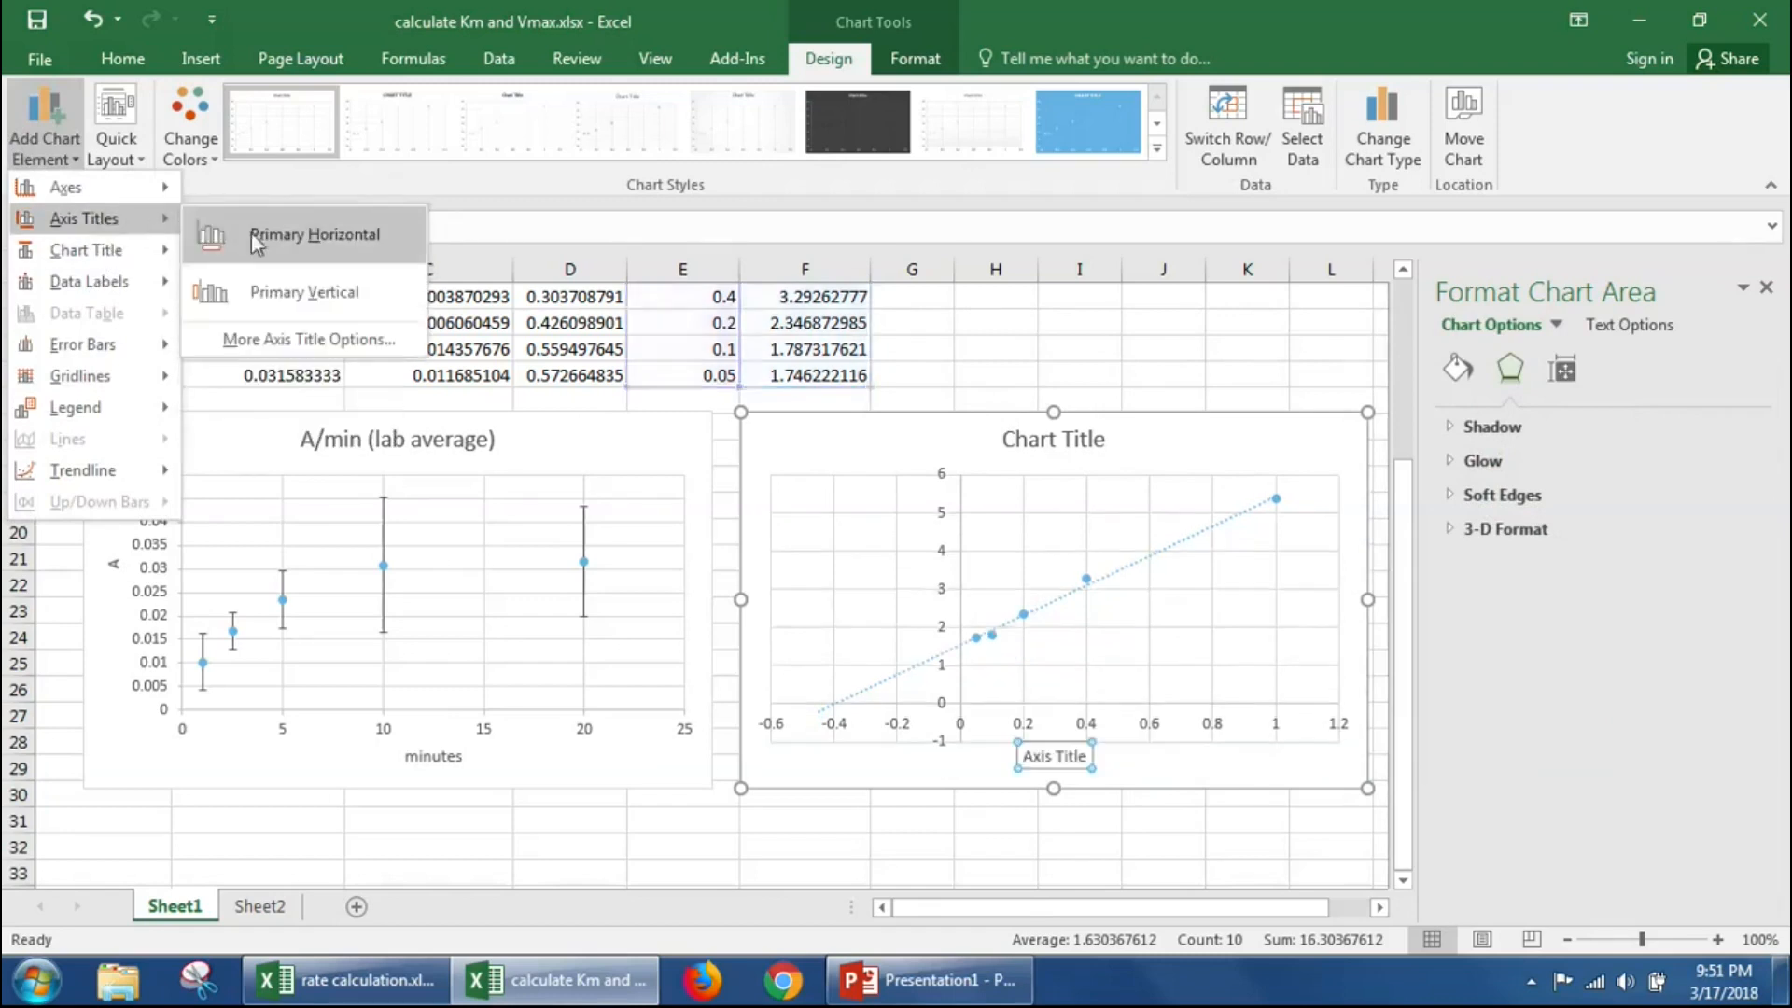
click(349, 248)
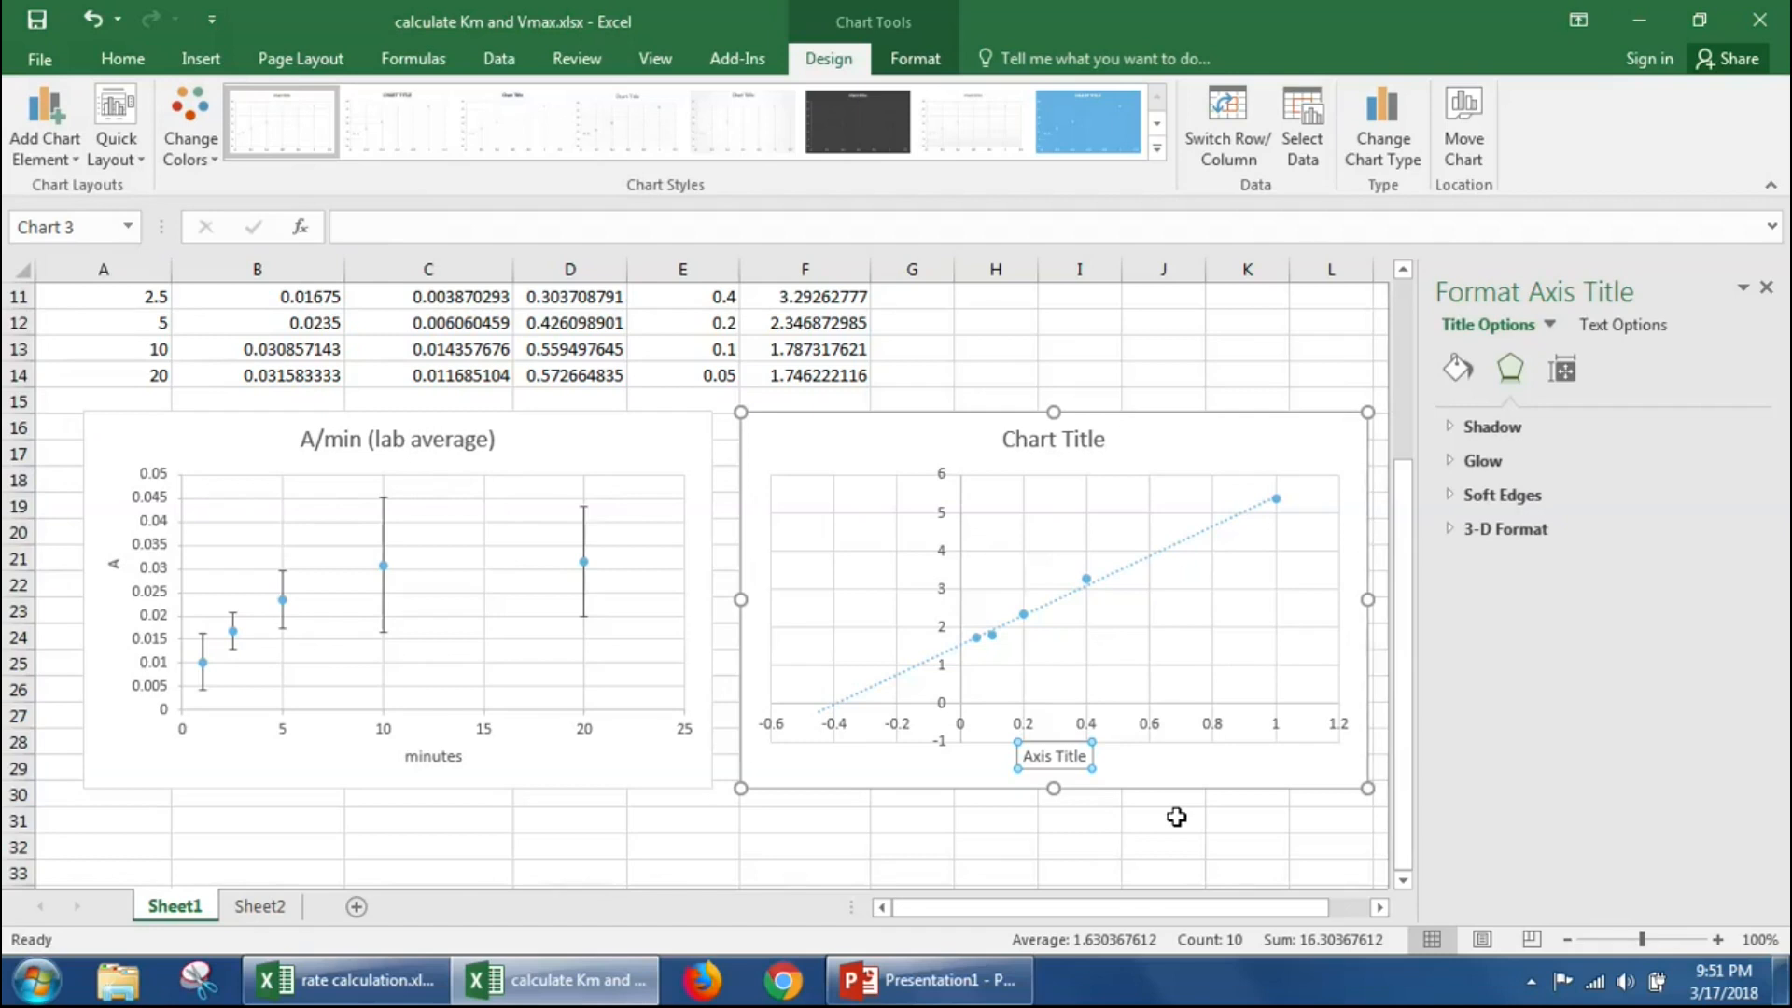
Step: Set the reciprocal chart's horizontal axis title to "(mM urea)-1"
text(m)
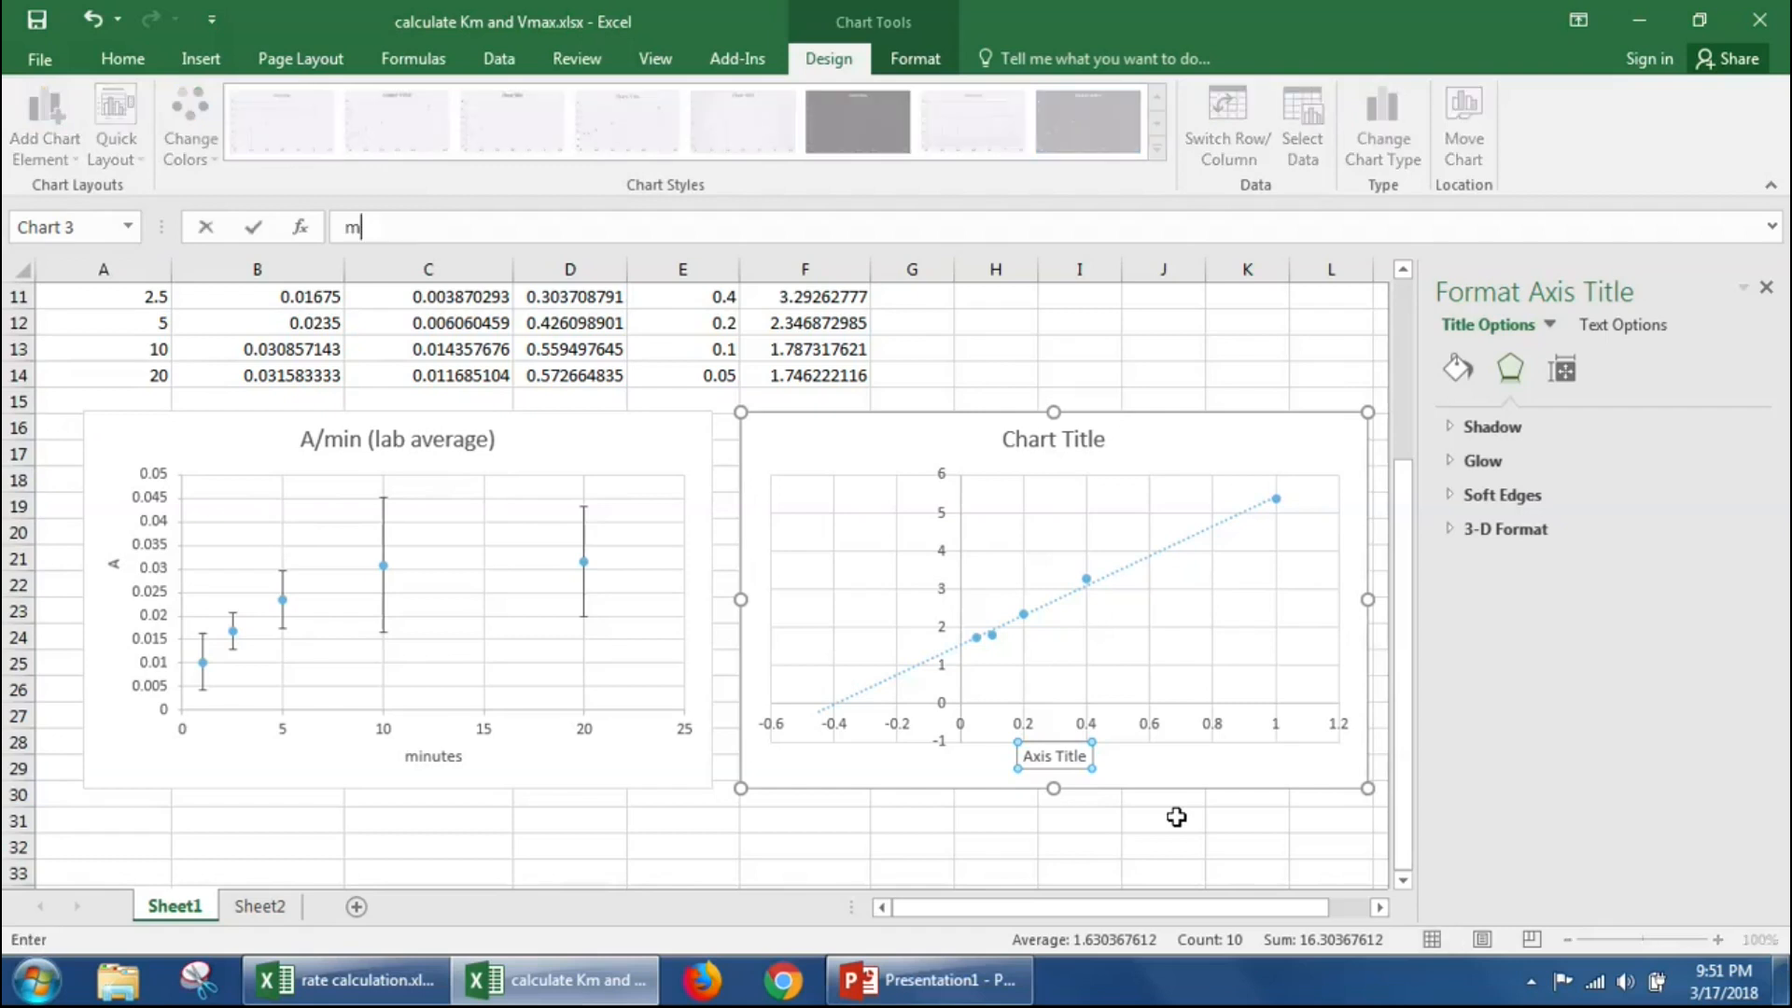
text(M urea)
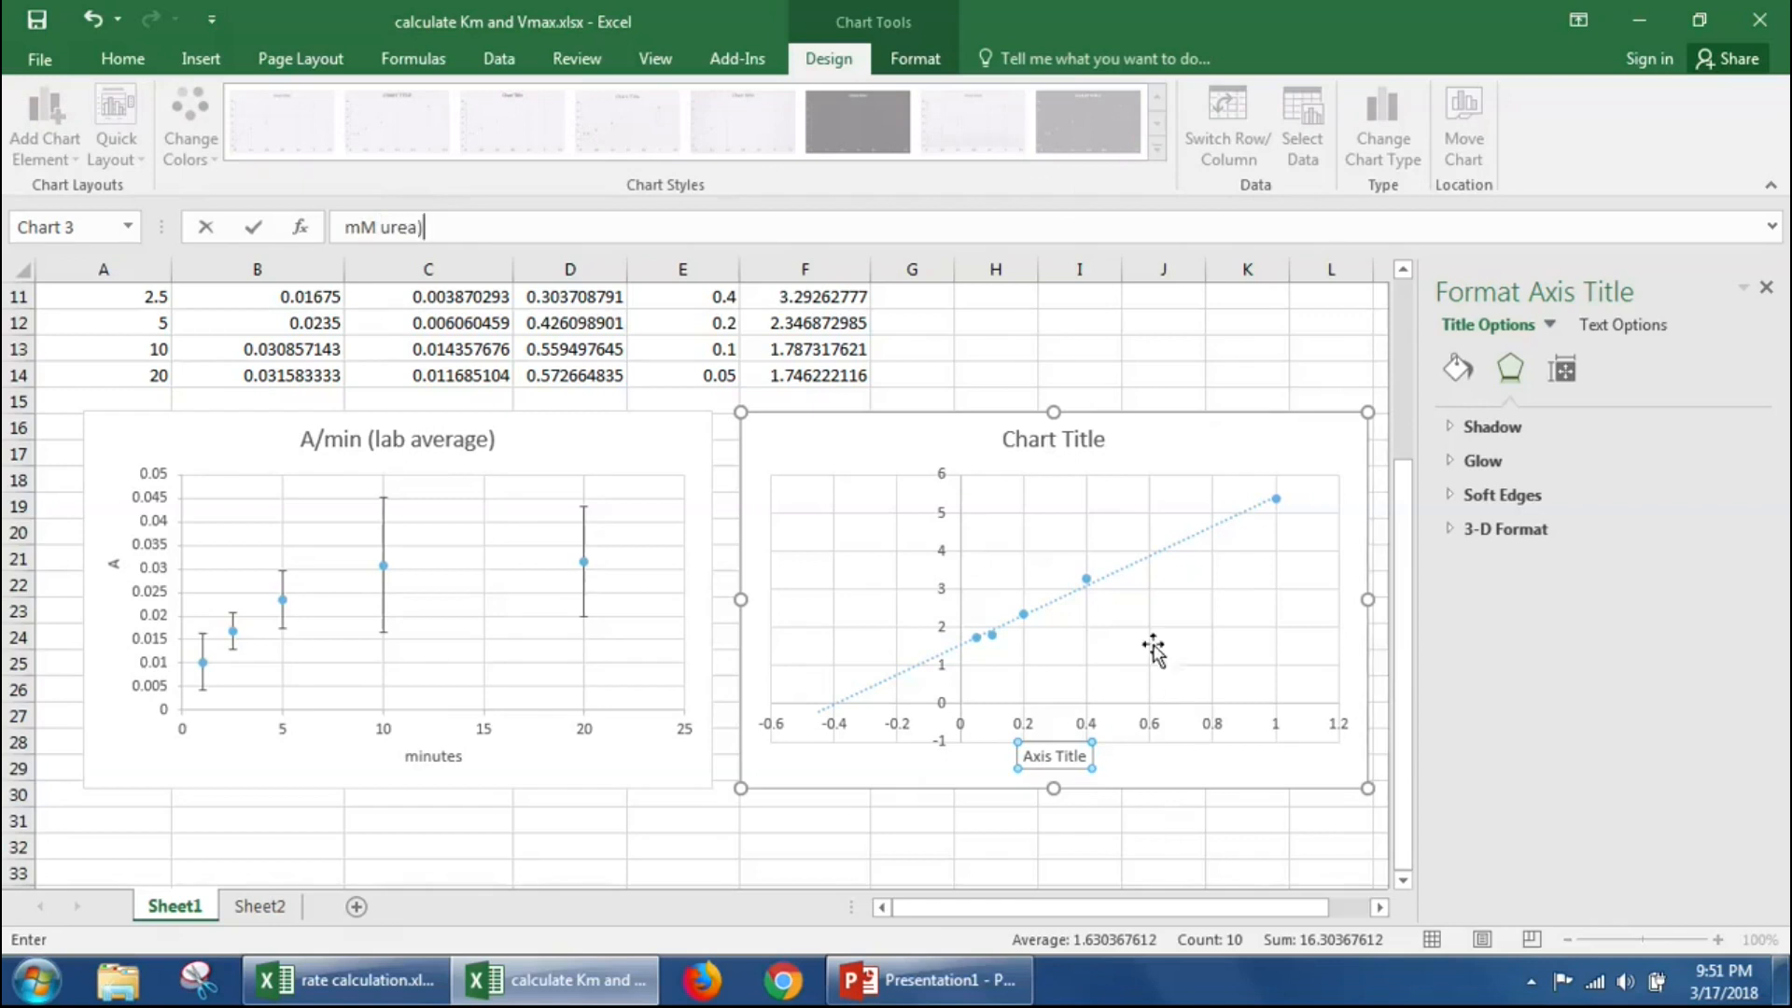
click(343, 224)
text(()
click(454, 226)
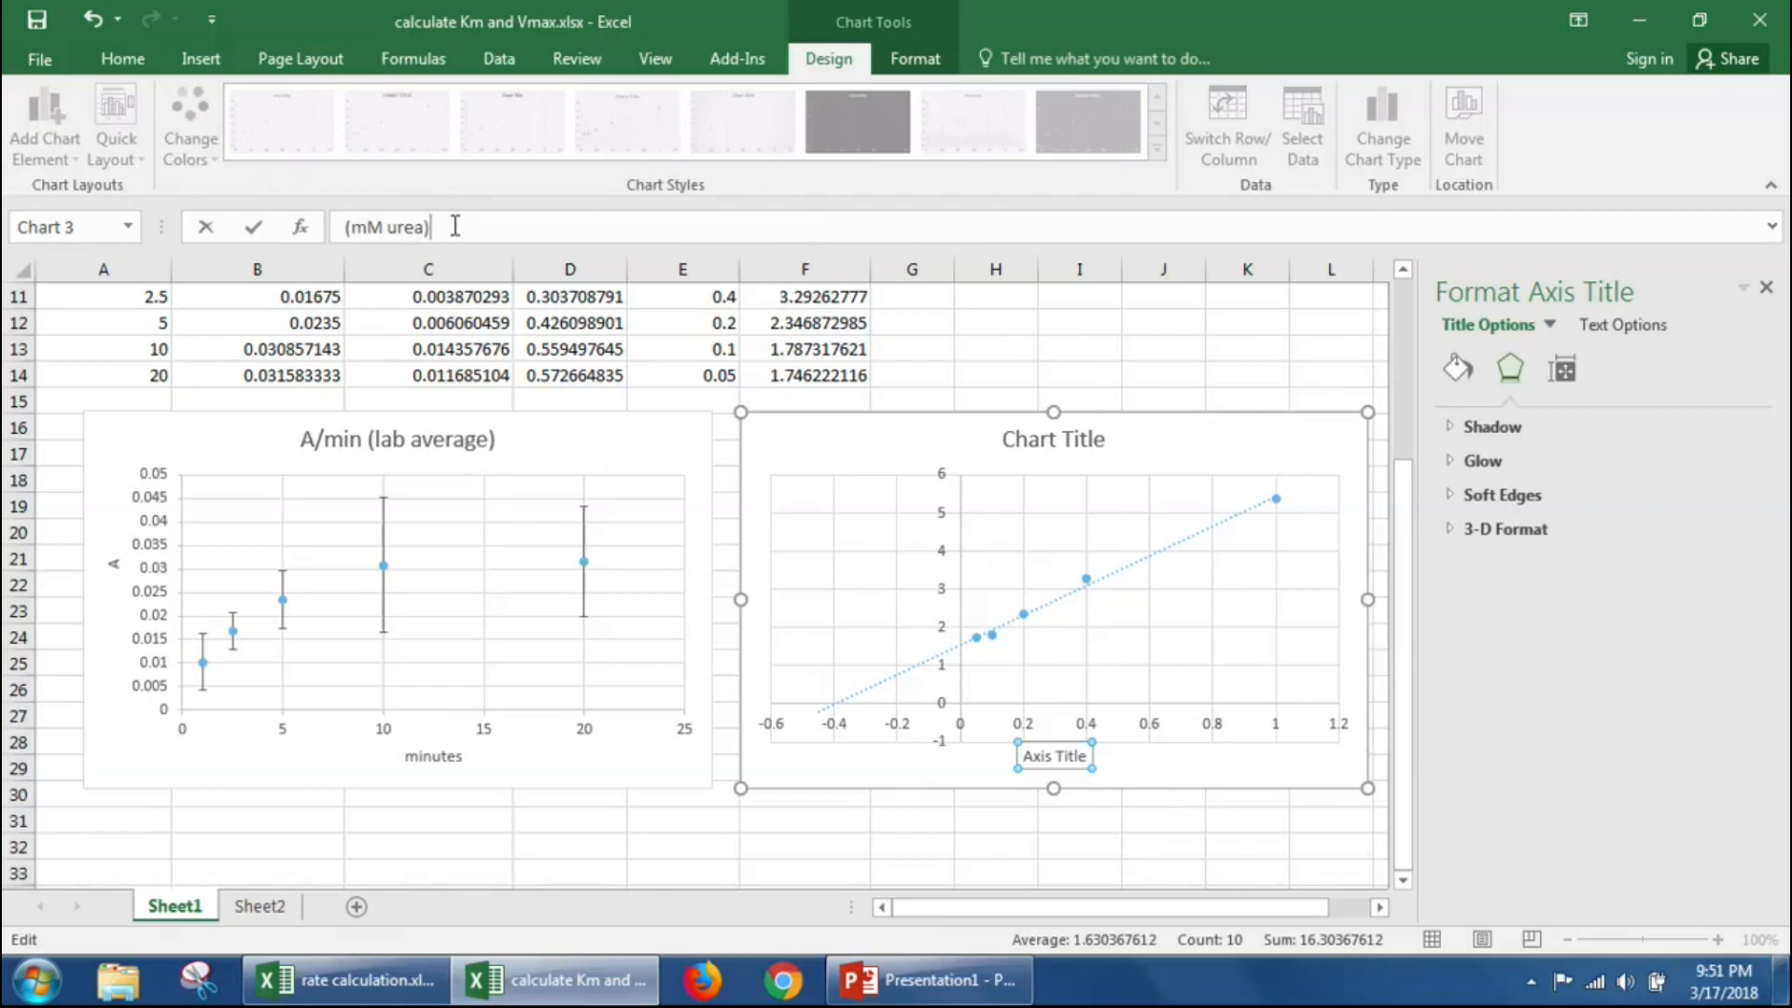
text(-1)
key(Return)
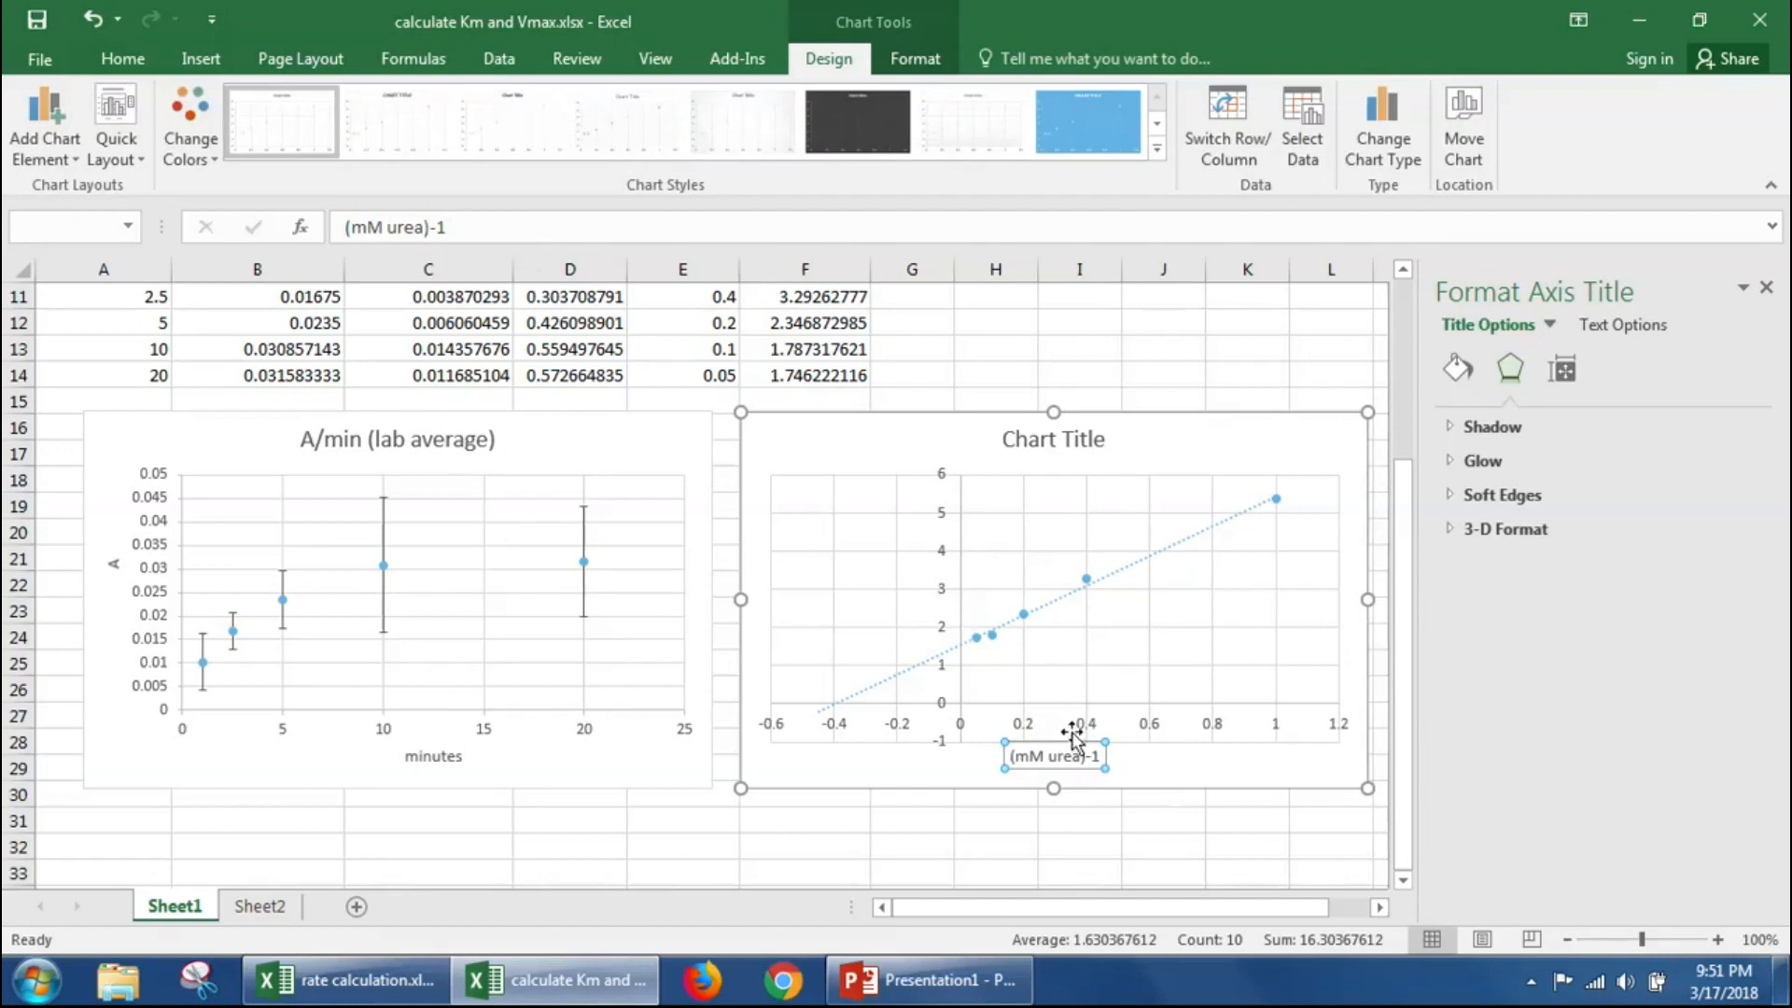
Step: Format the "-1" in the horizontal axis title as superscript
drag(1082, 757, 1104, 758)
drag(1103, 757, 1094, 758)
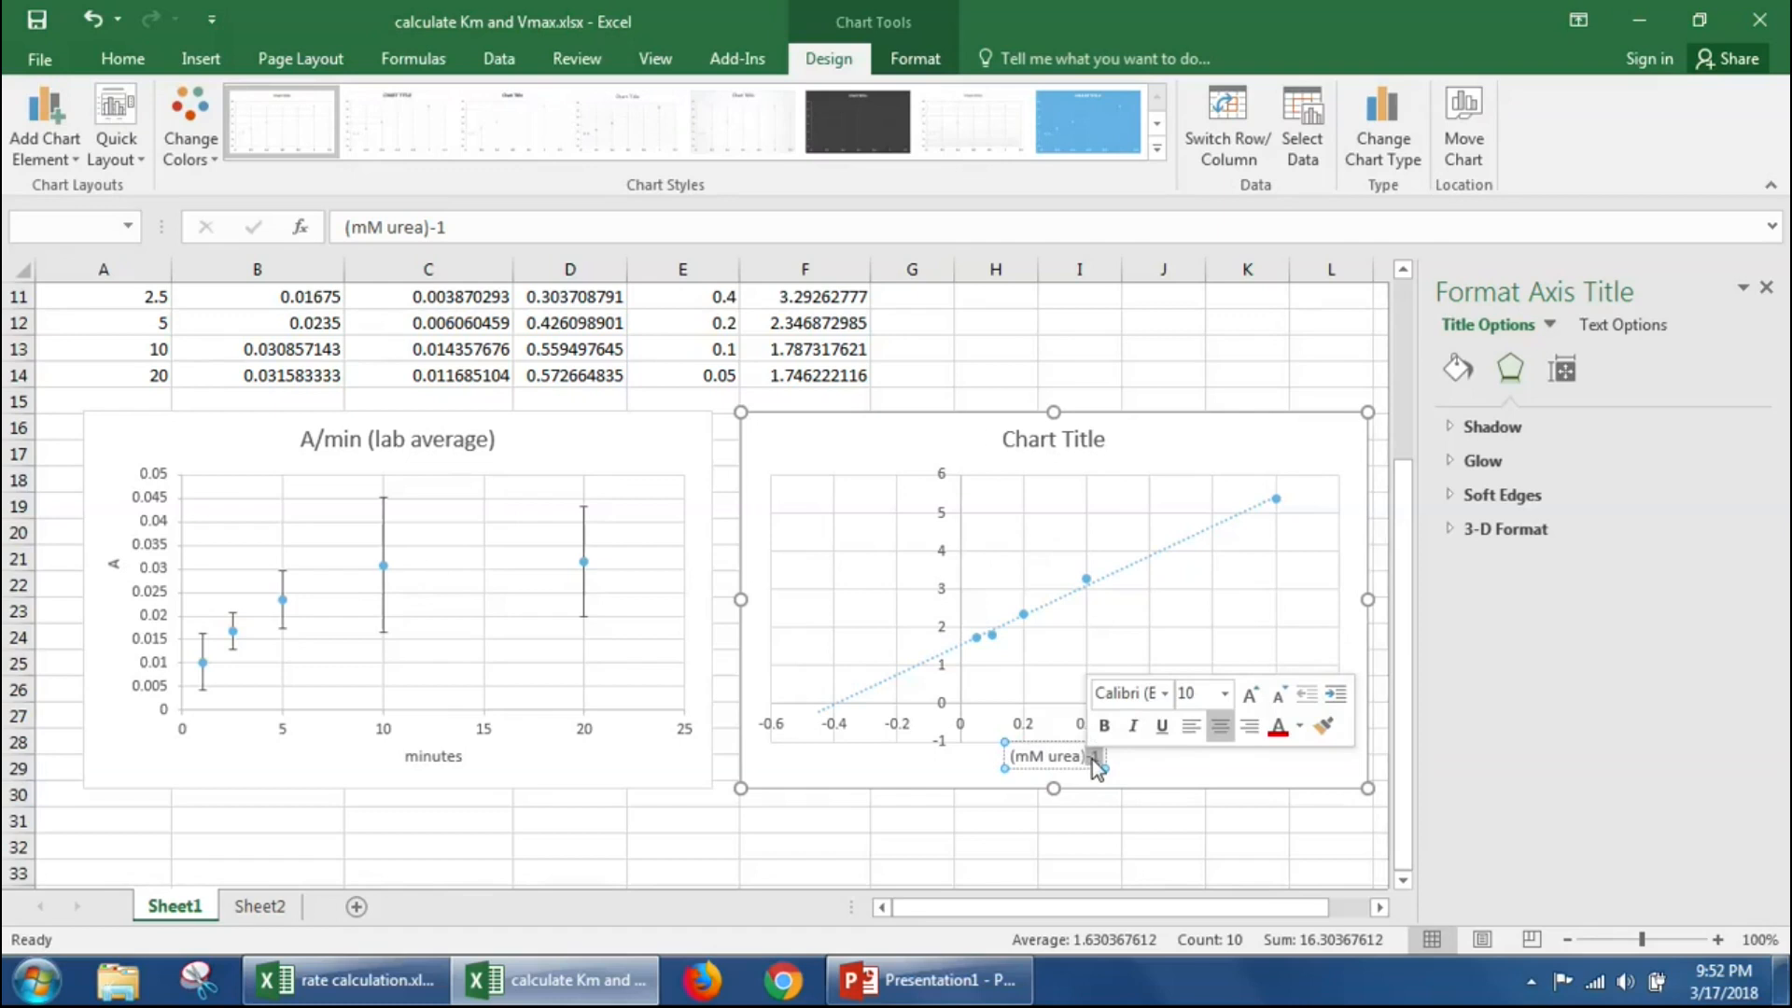
click(123, 58)
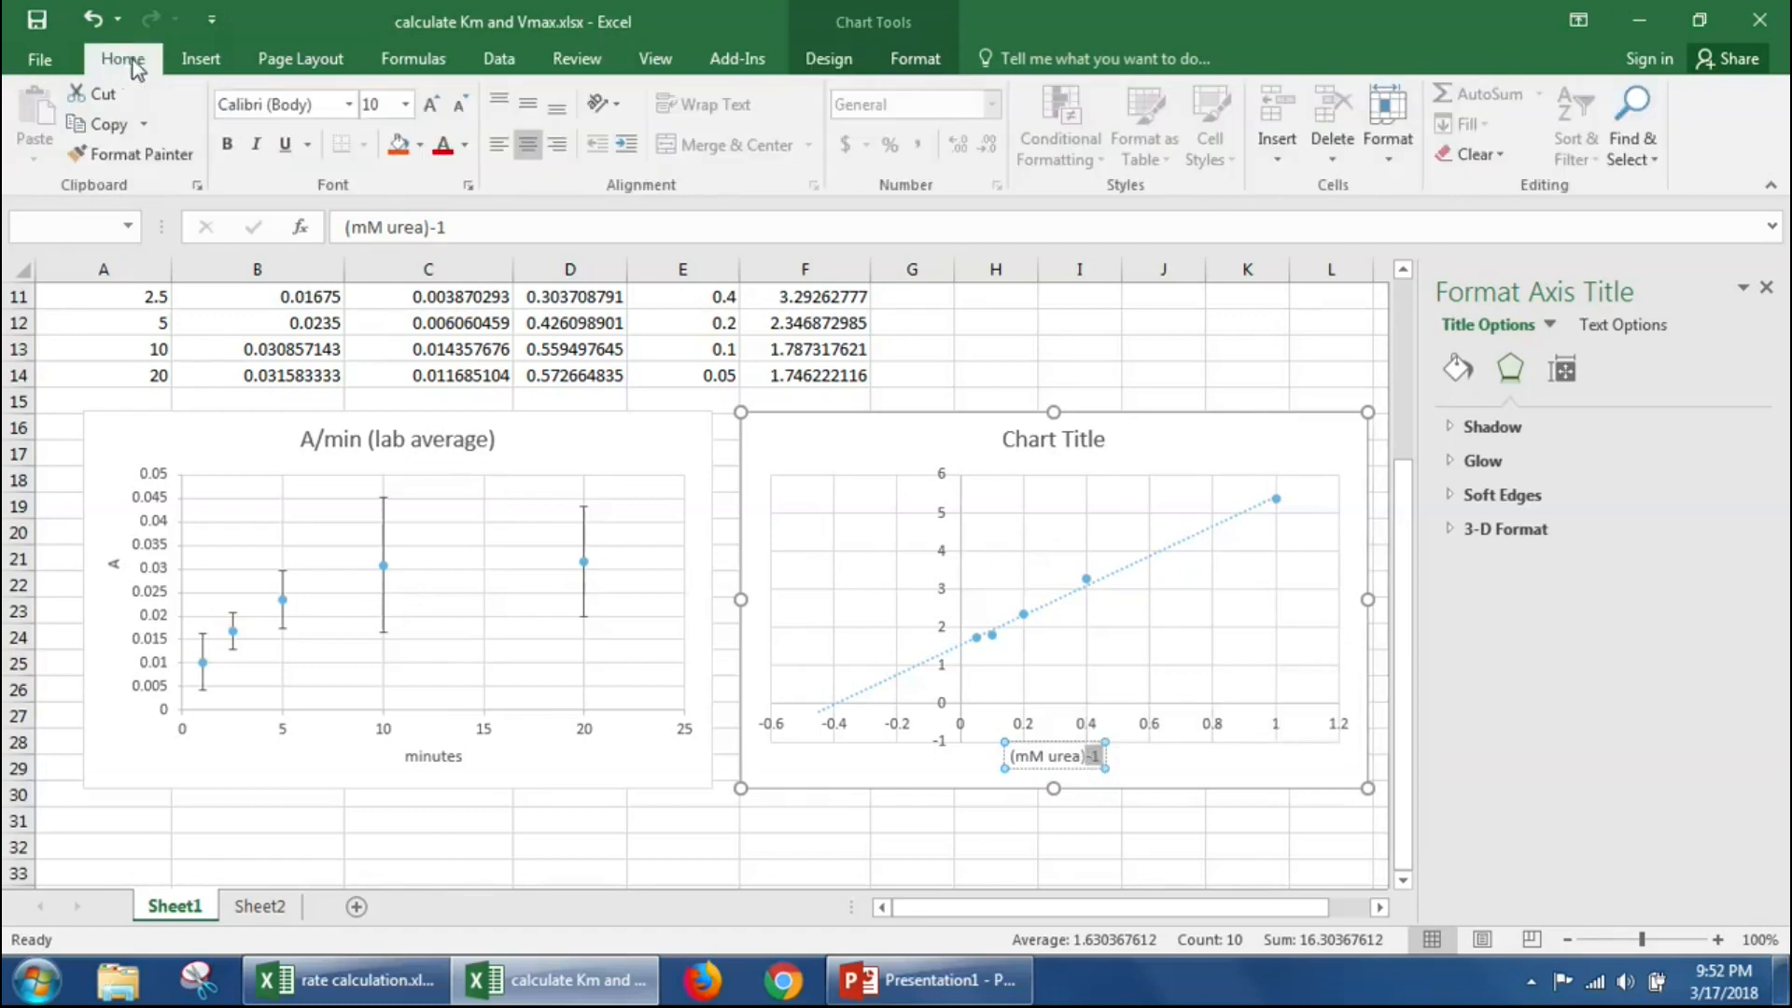
click(468, 188)
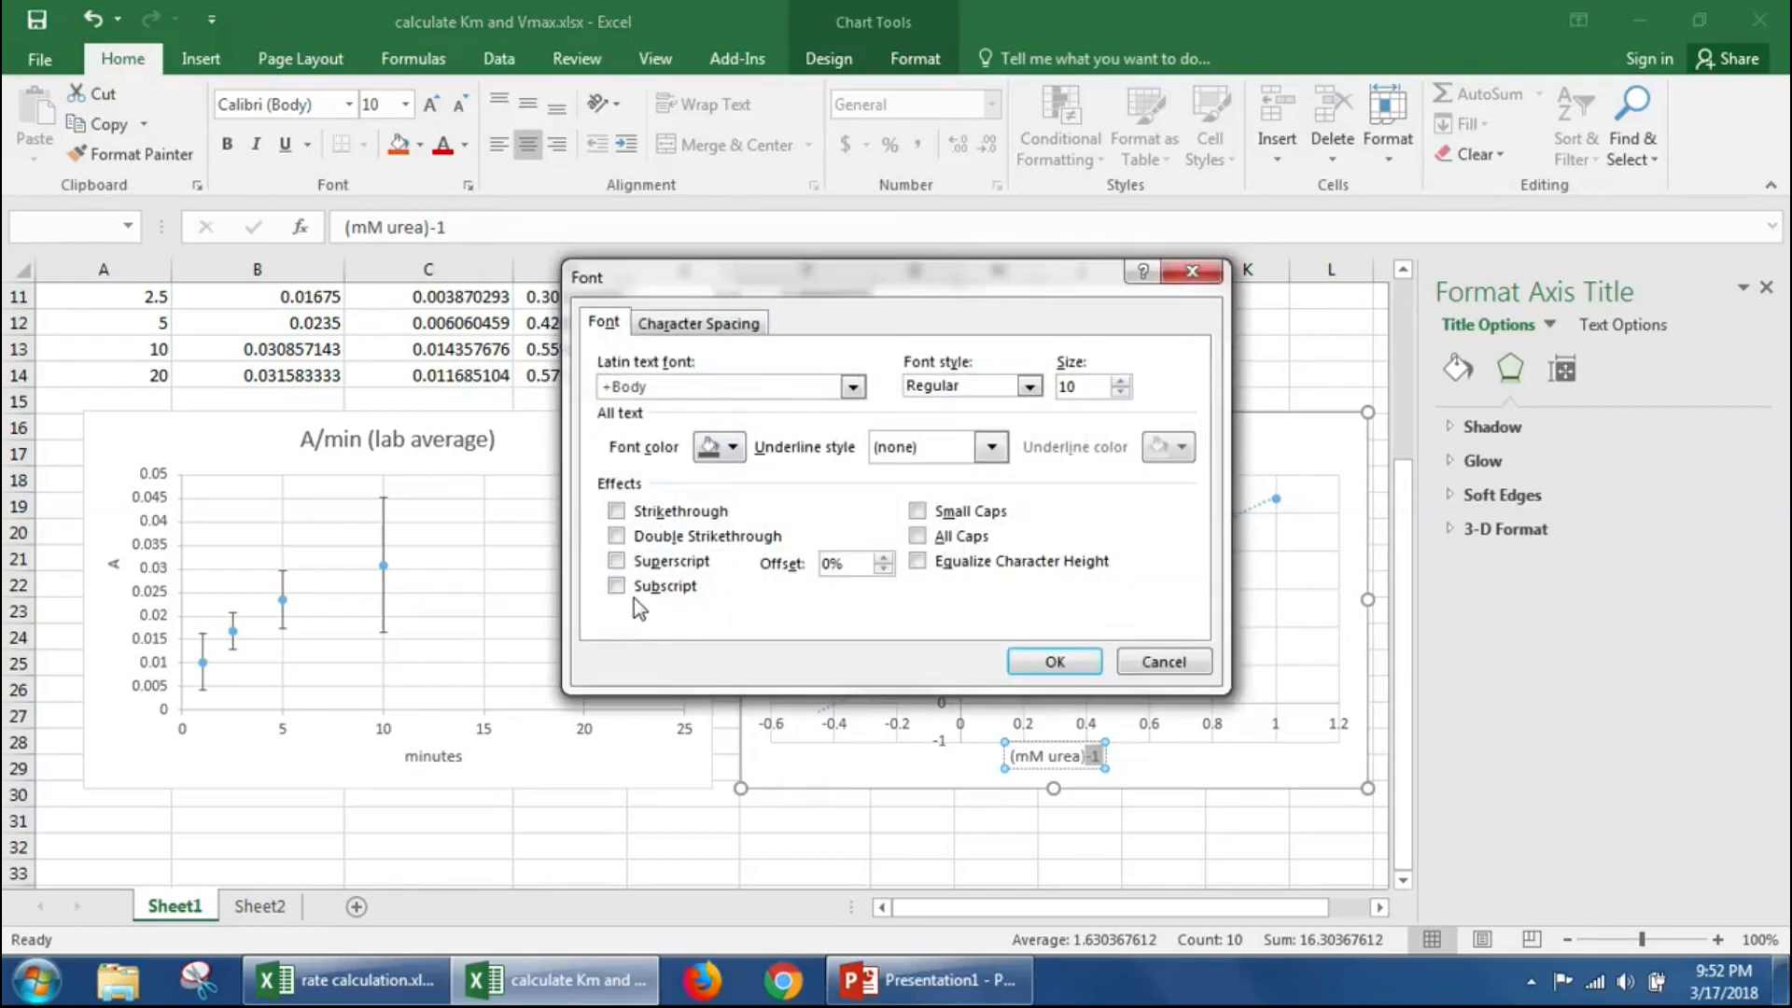
click(616, 561)
click(1055, 661)
click(1202, 786)
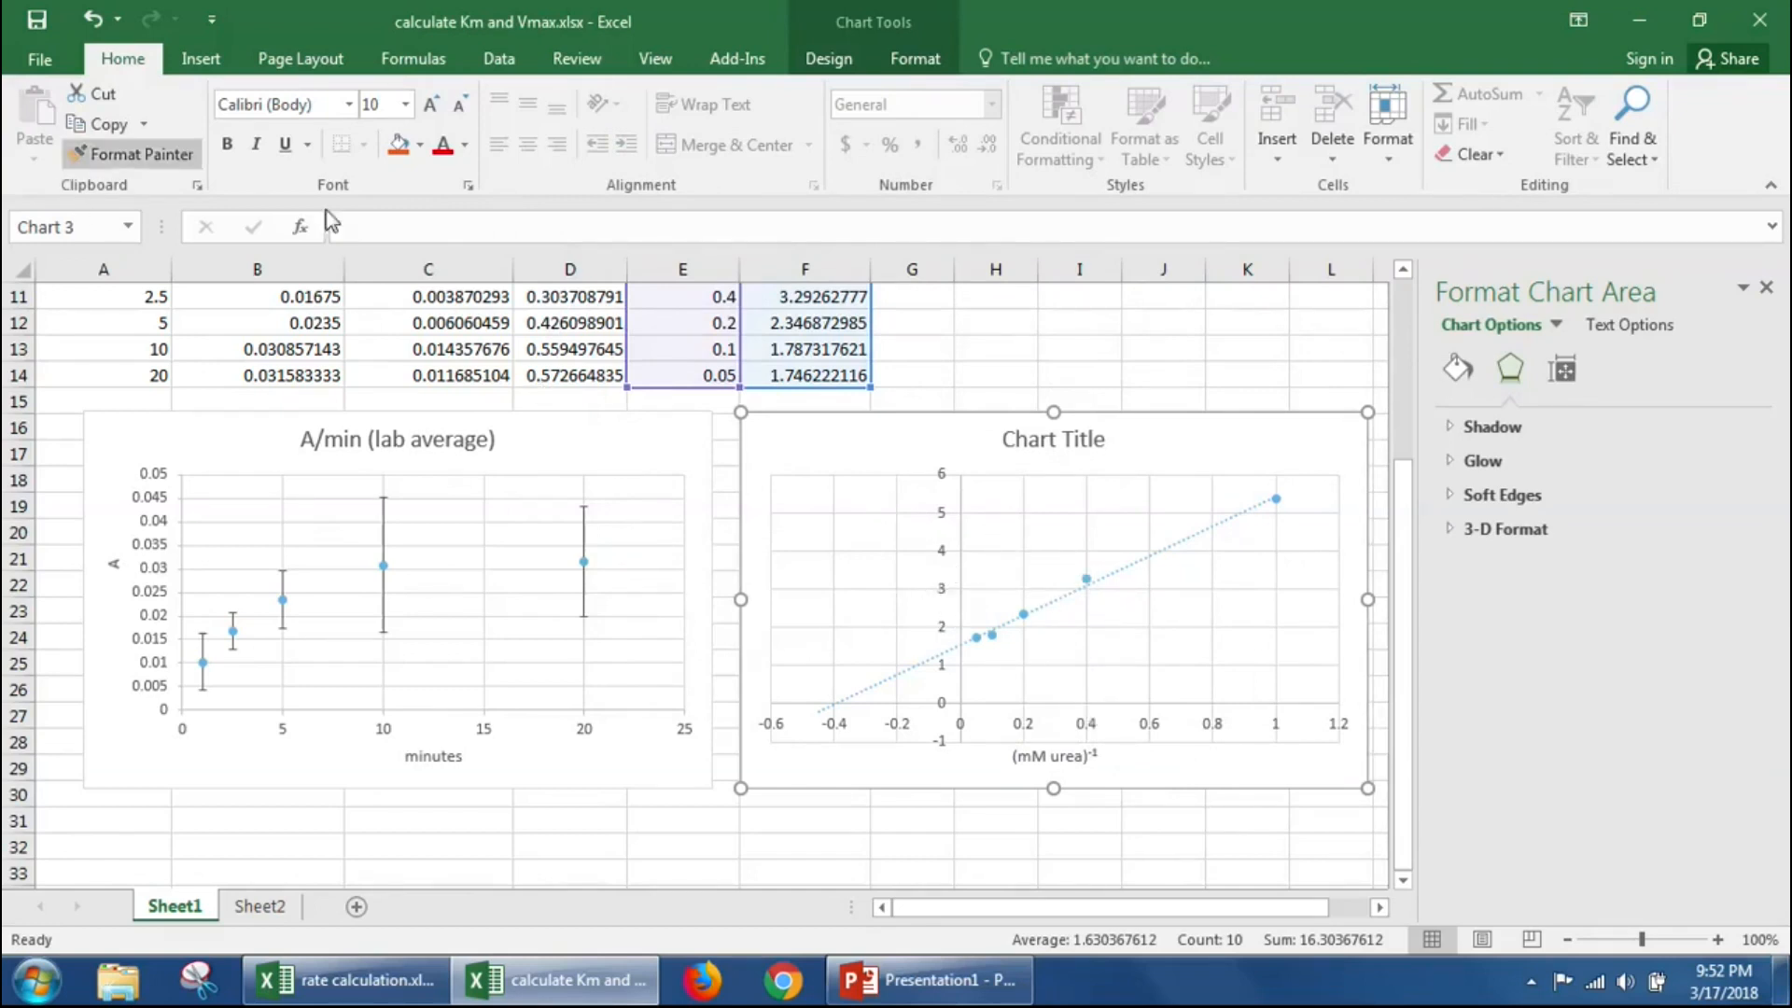
Step: Add a primary vertical axis title to the reciprocal scatter chart
click(943, 514)
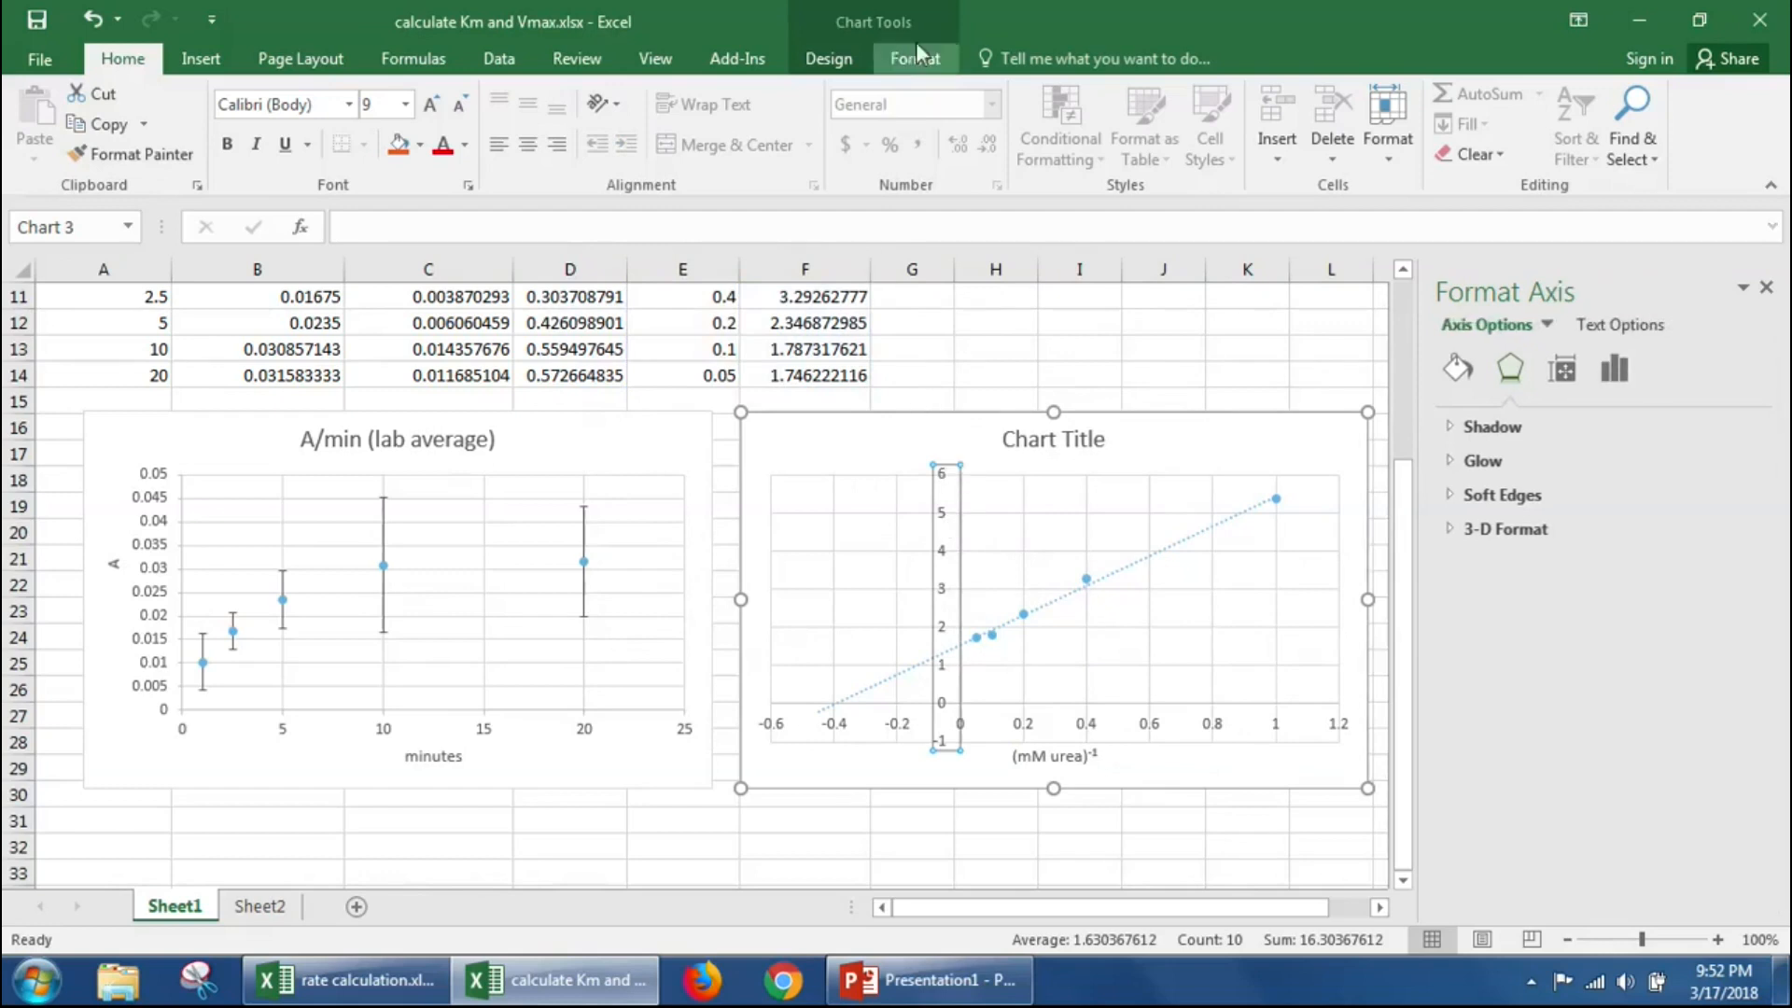
click(829, 58)
click(45, 126)
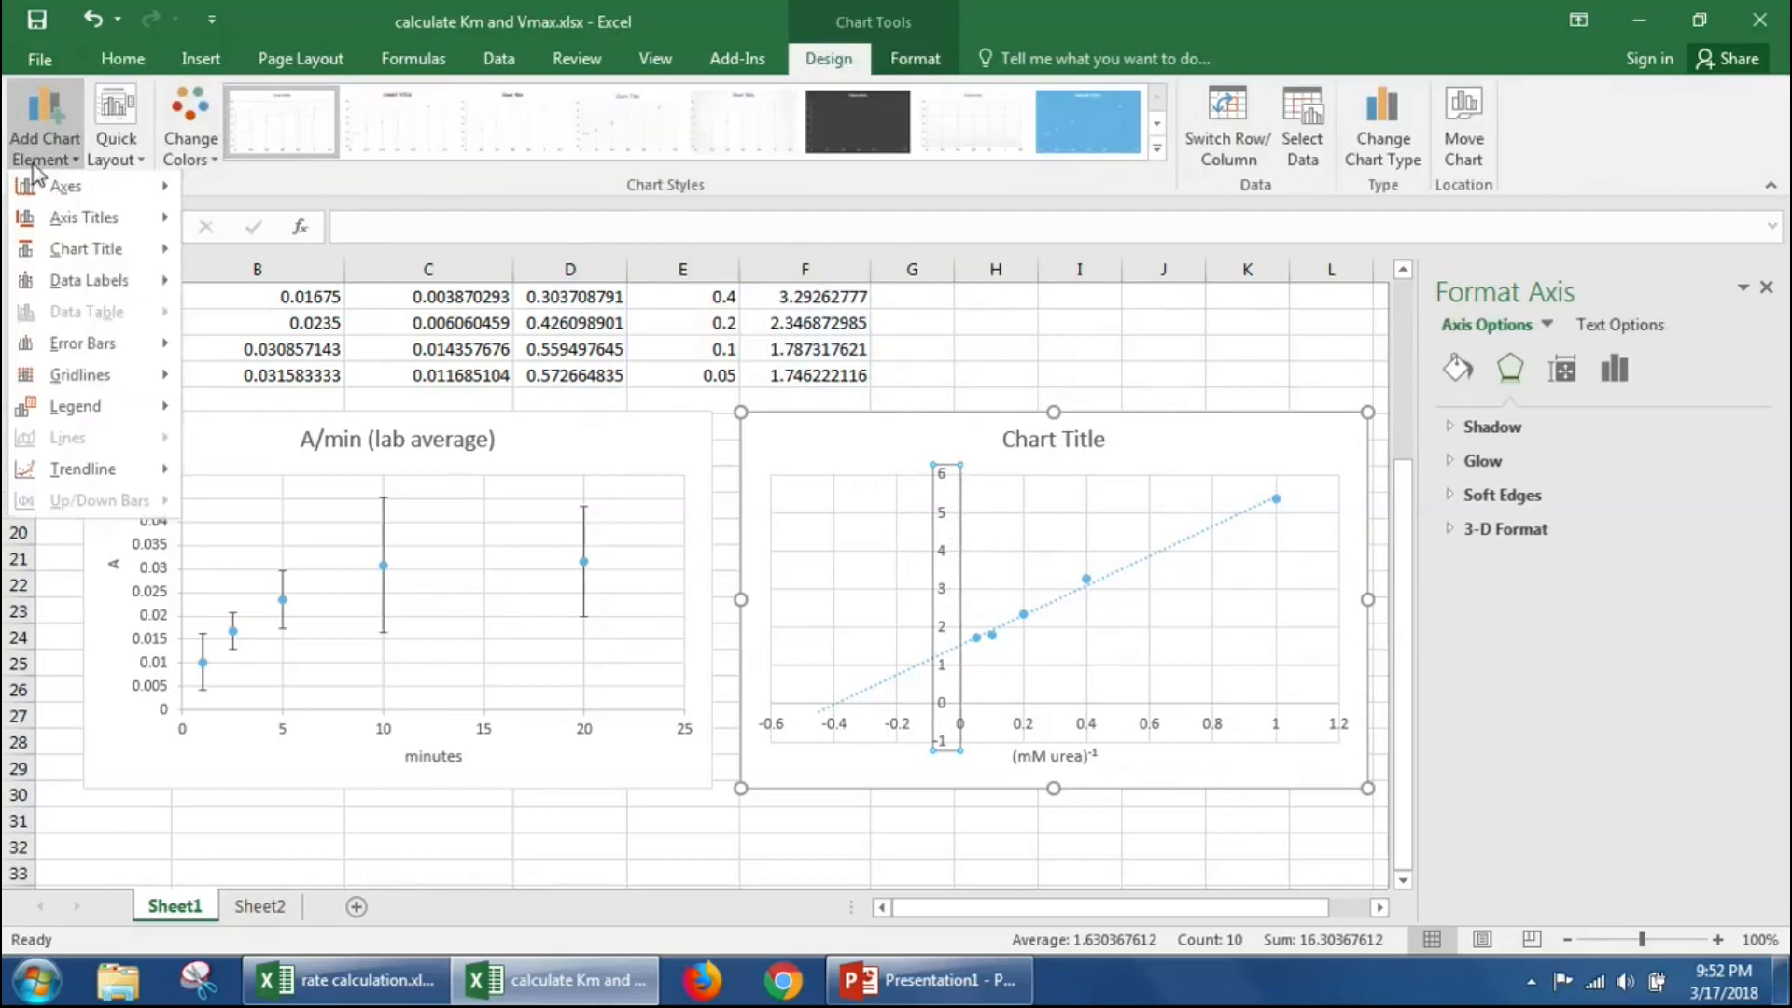
mouse_move(93, 219)
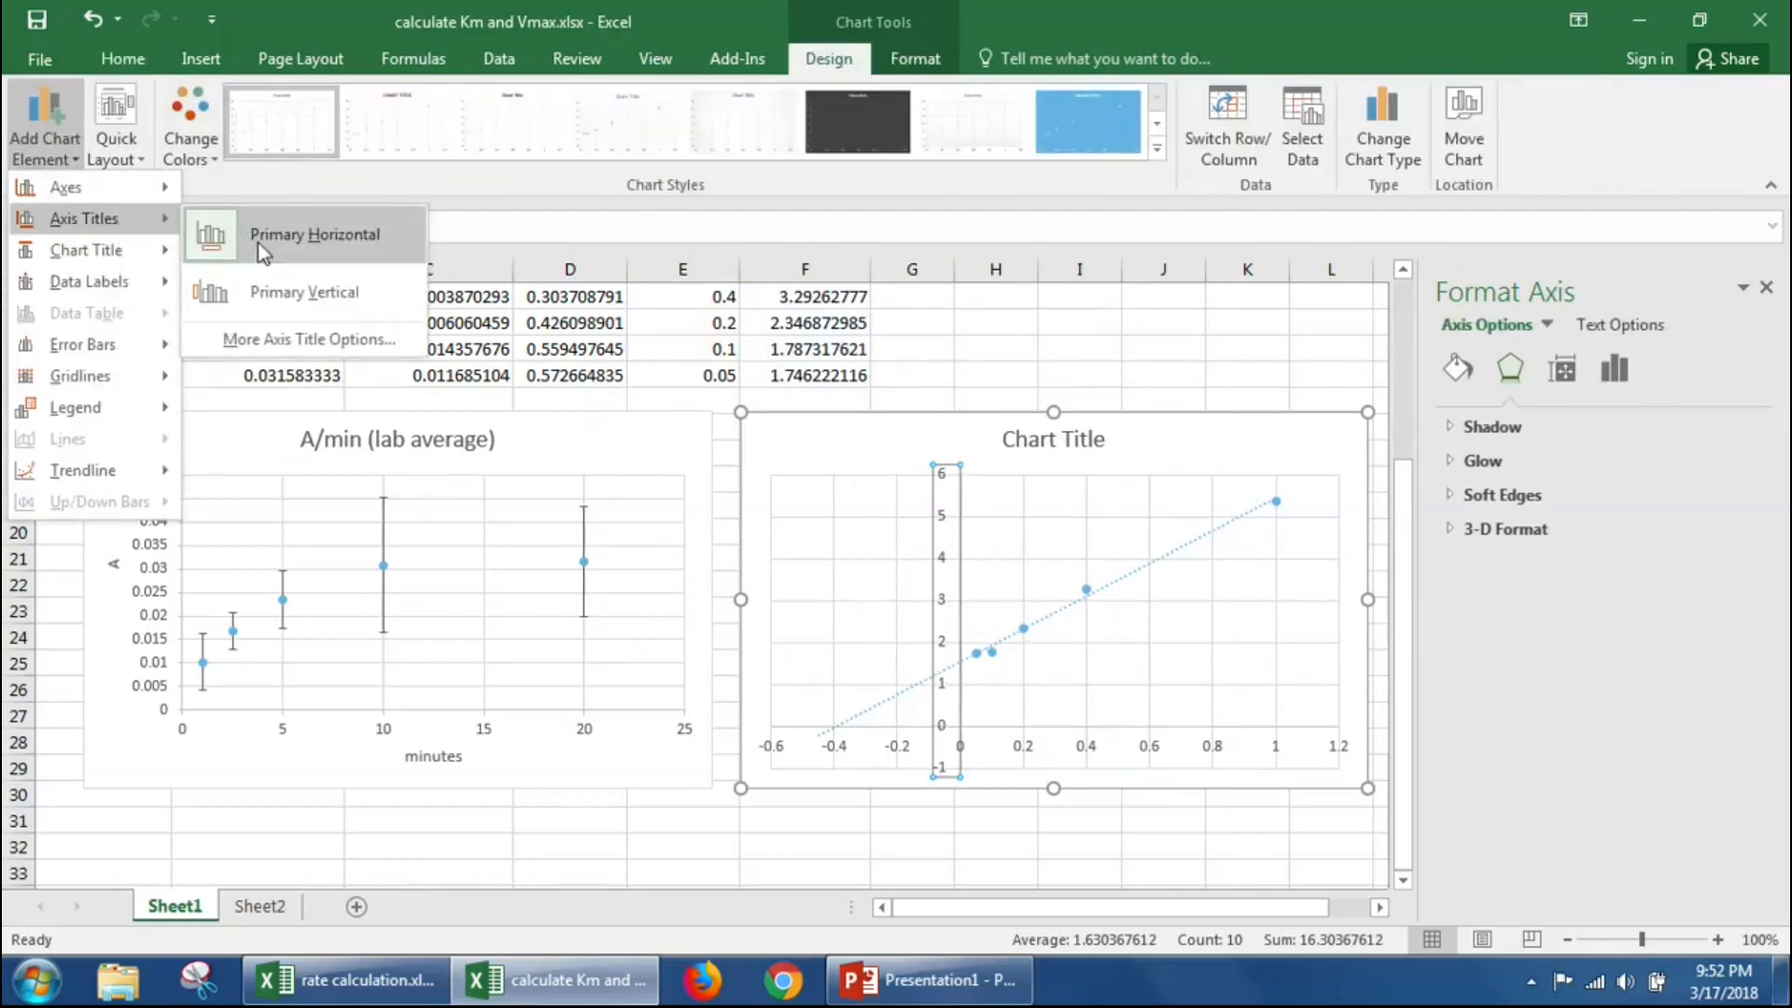
click(282, 289)
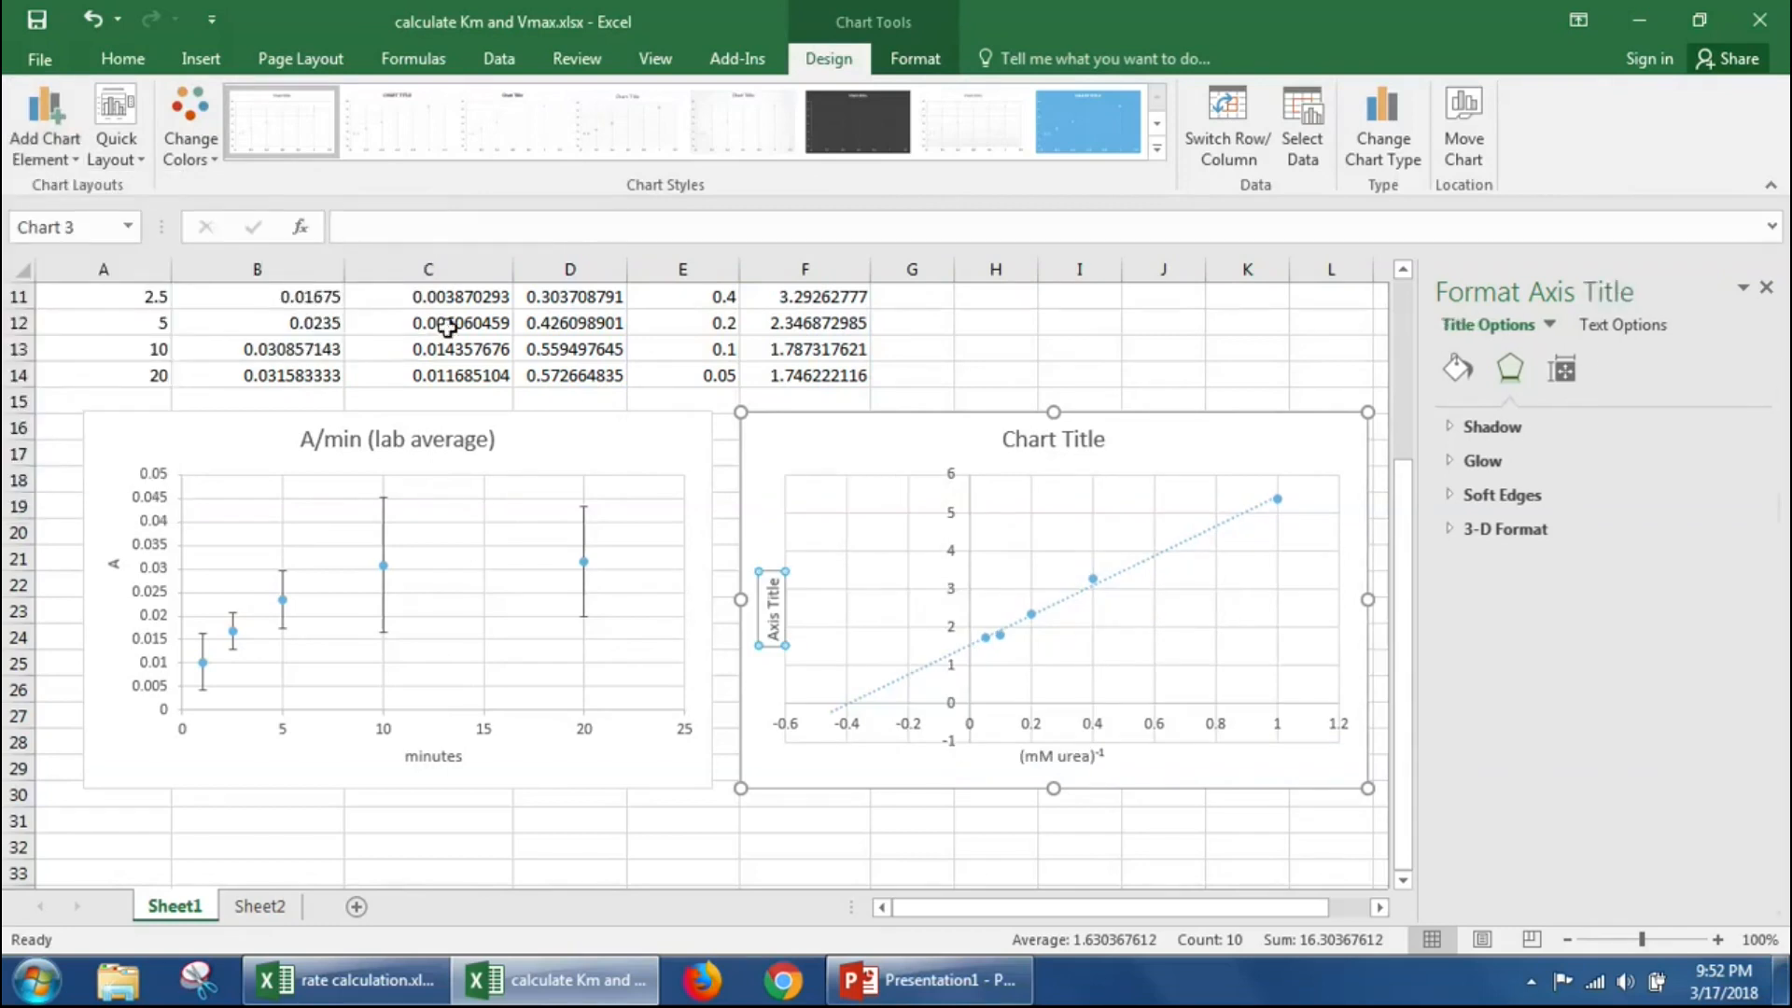
Step: Replace the vertical axis title's placeholder text with "(mmol/min)-1"
drag(780, 615, 780, 635)
triple_click(779, 635)
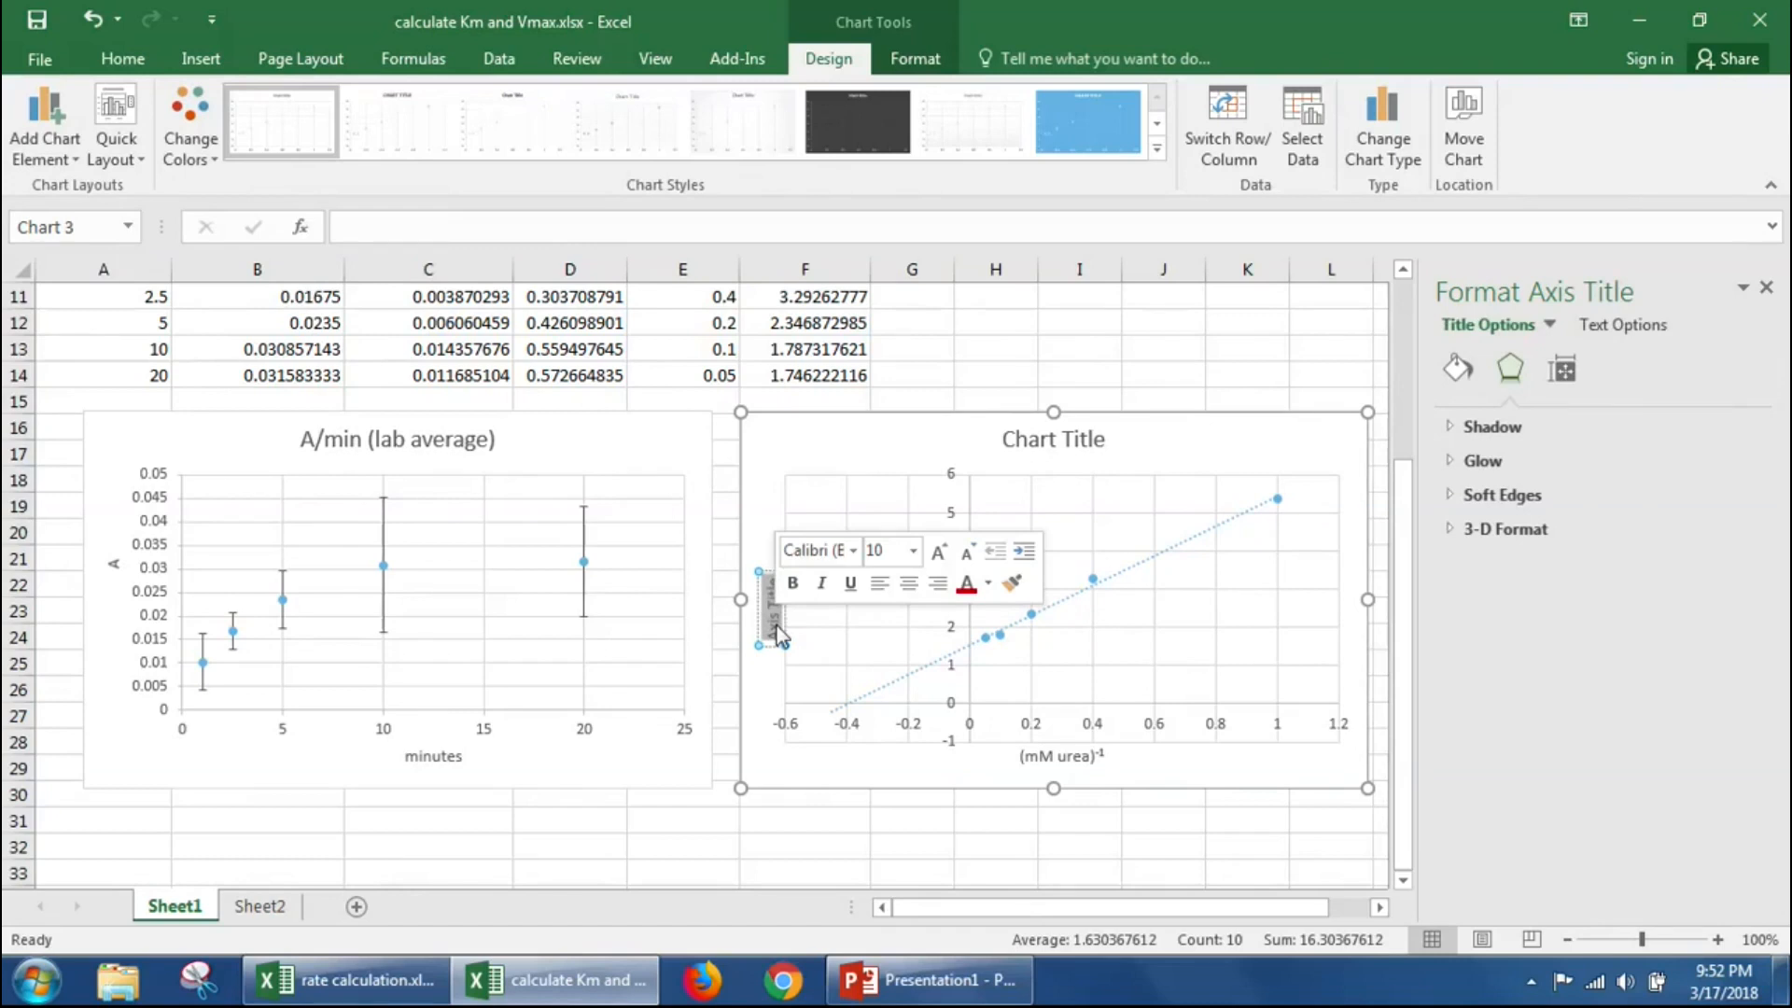
text(mm)
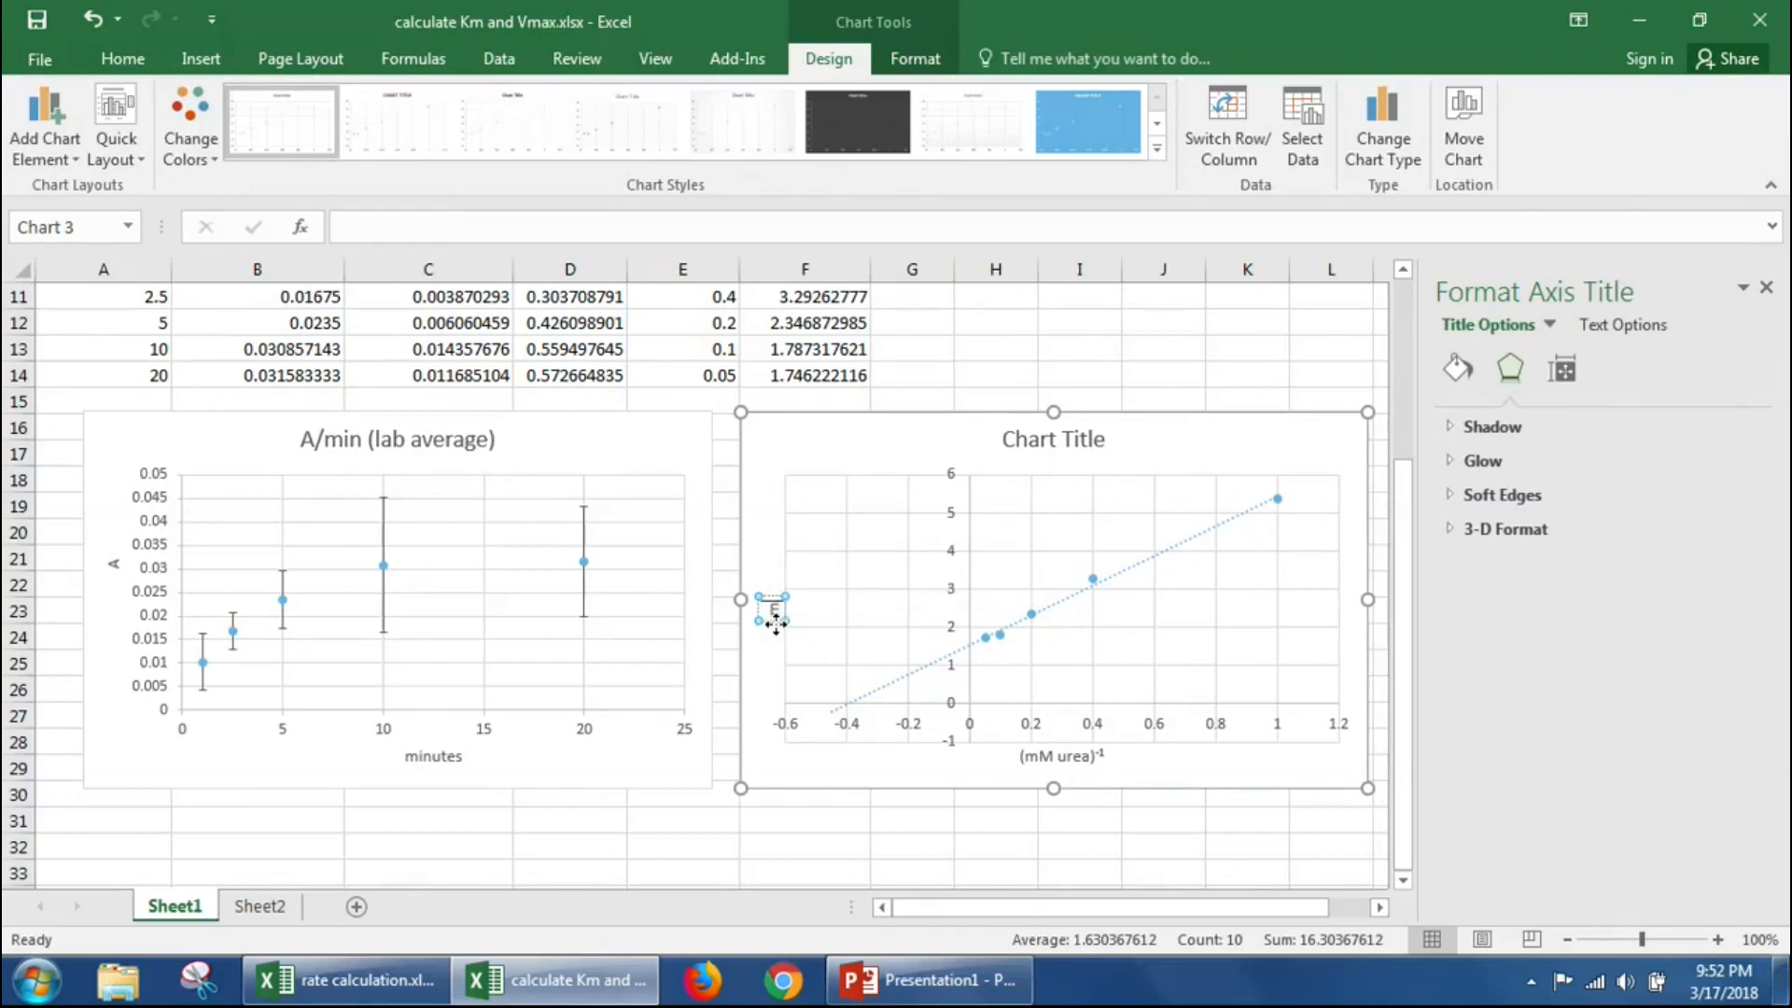
text(ol)
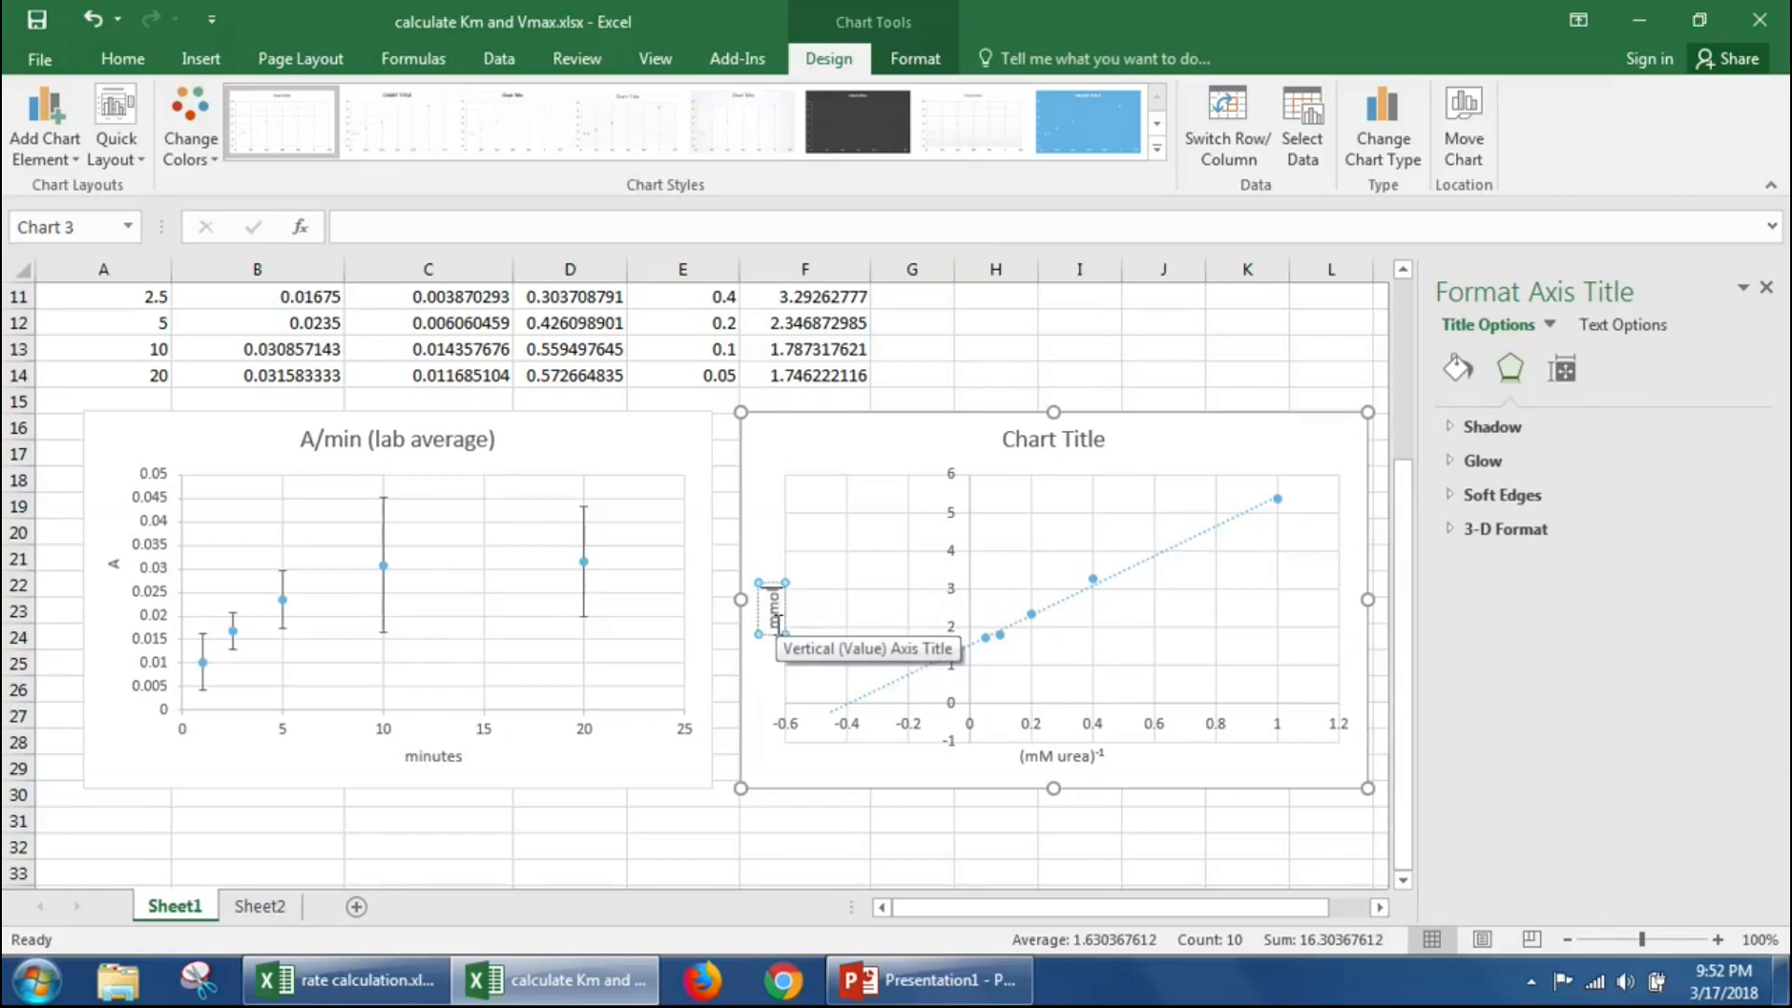
text(s)
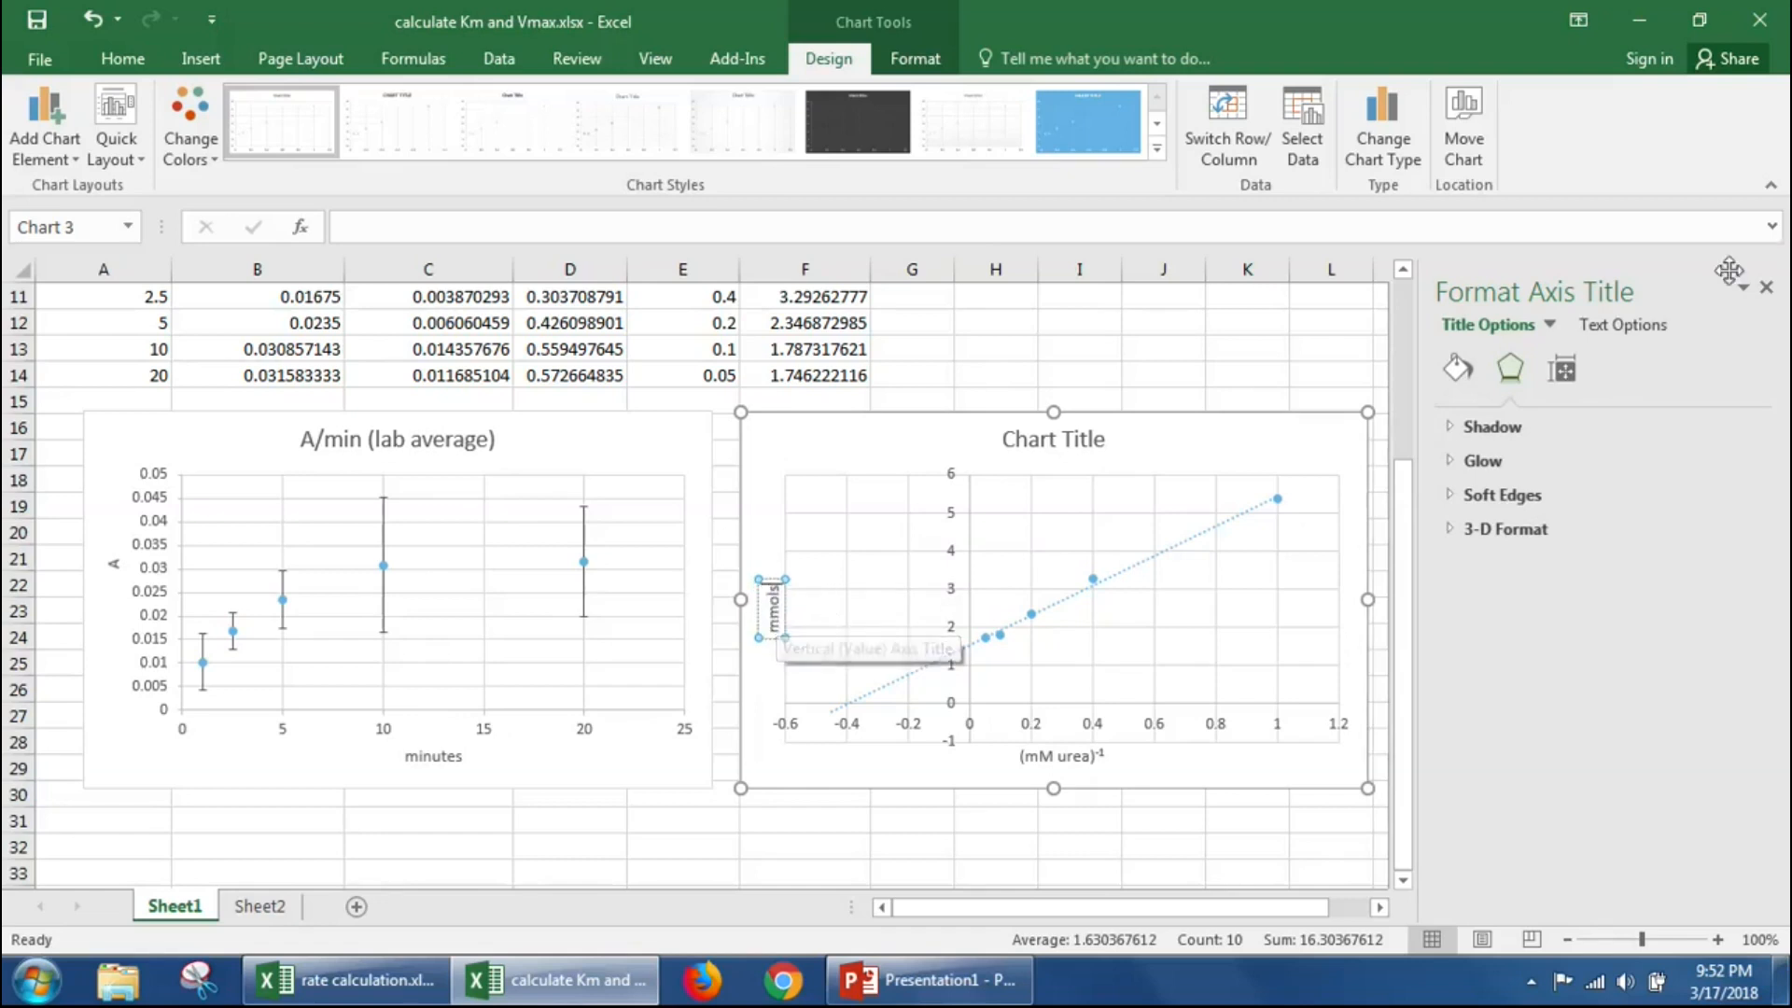
key(BackSpace)
key(BackSpace)
key(BackSpace)
key(BackSpace)
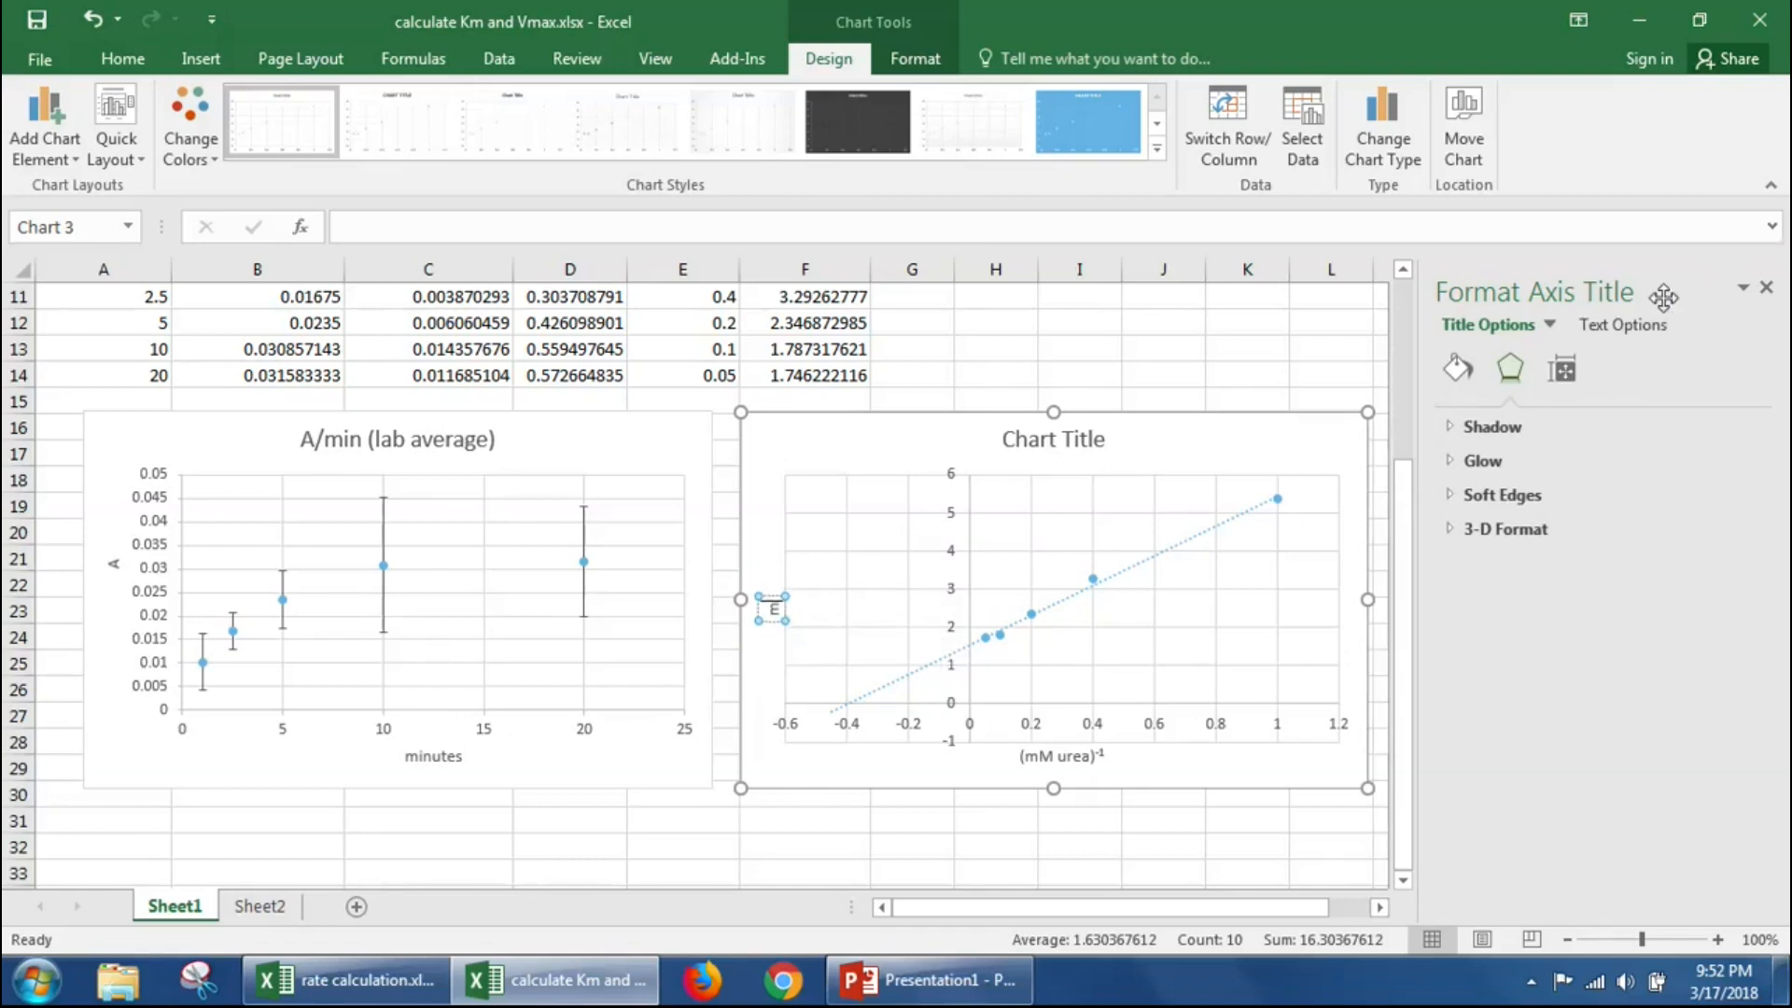
text(mol/min)
text()-1)
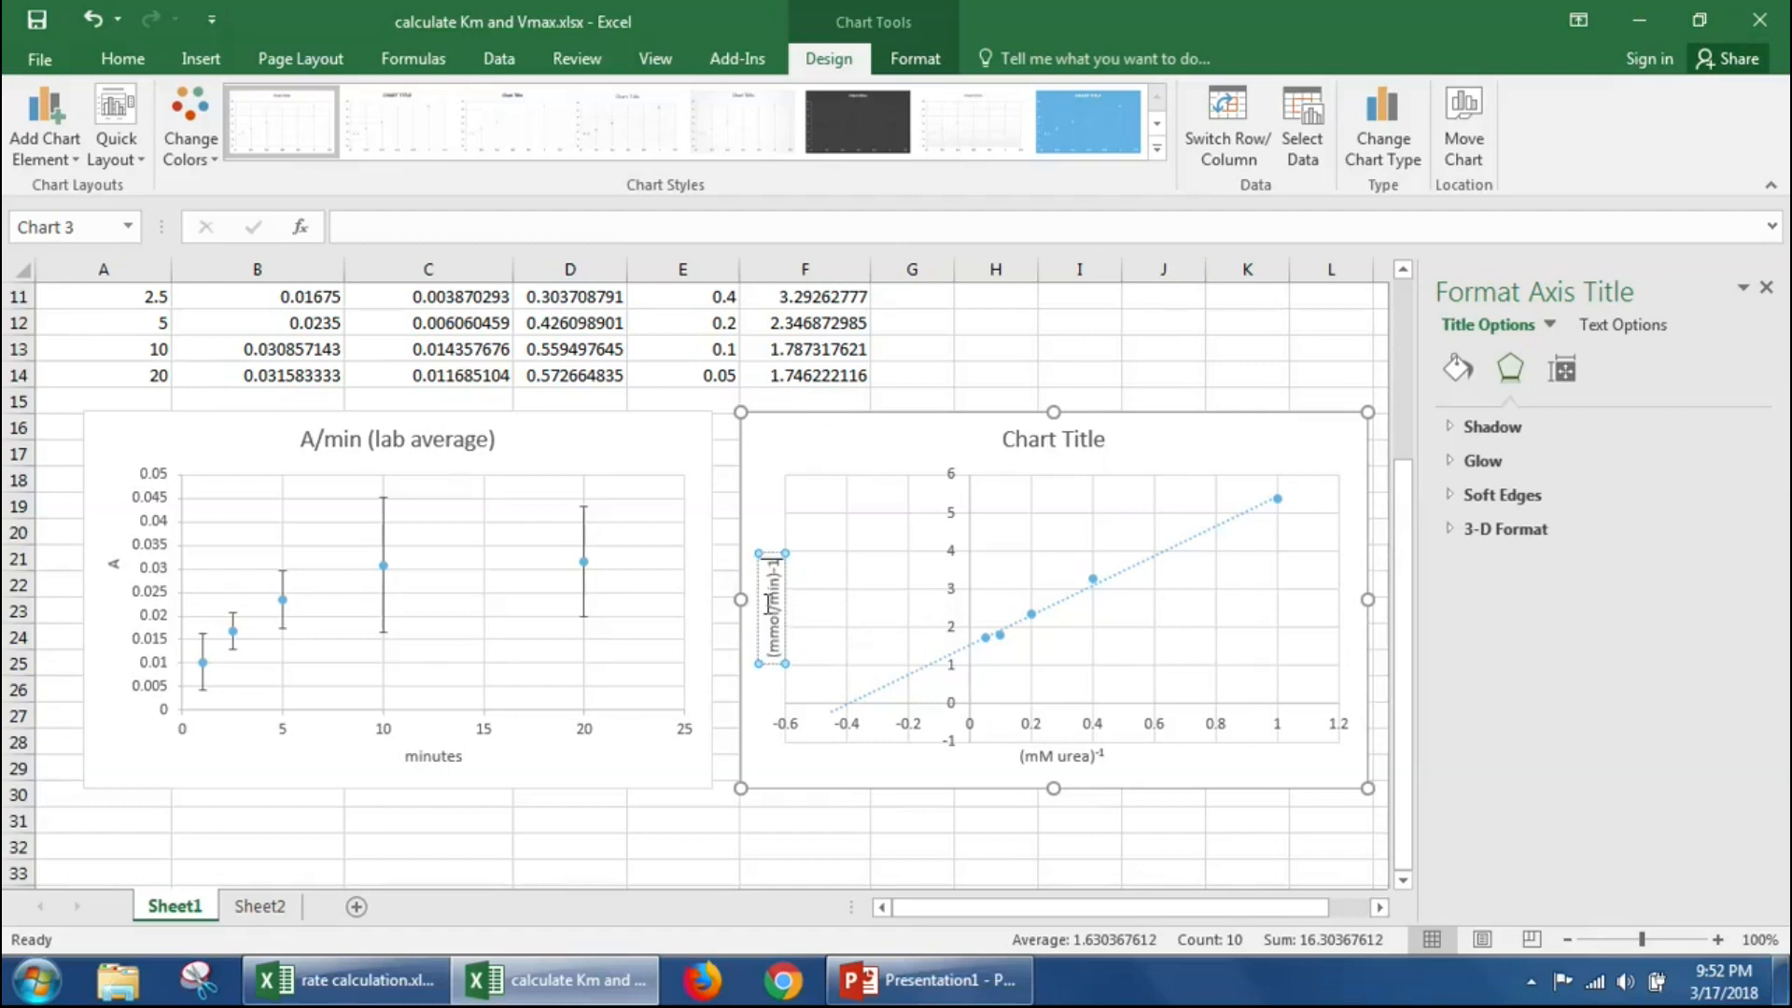
Step: Format the "-1" in the vertical axis title as superscript and deselect the chart
drag(776, 561, 777, 555)
click(777, 556)
double_click(775, 563)
click(138, 63)
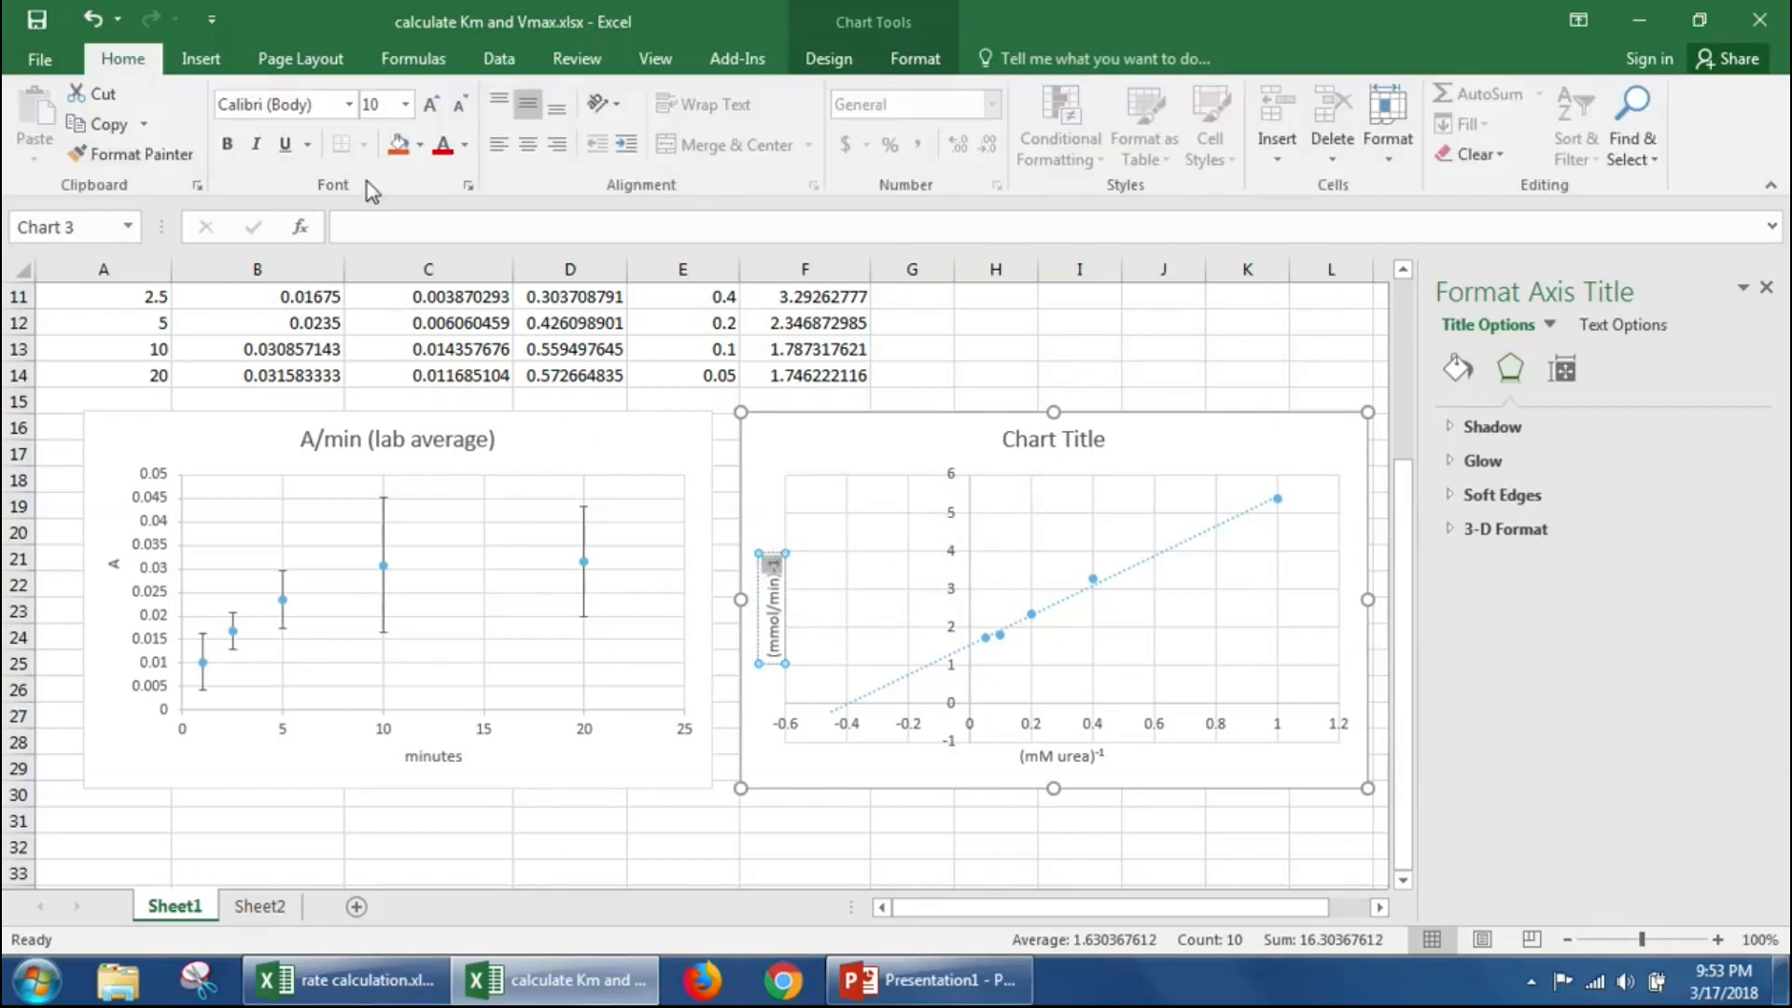
click(468, 185)
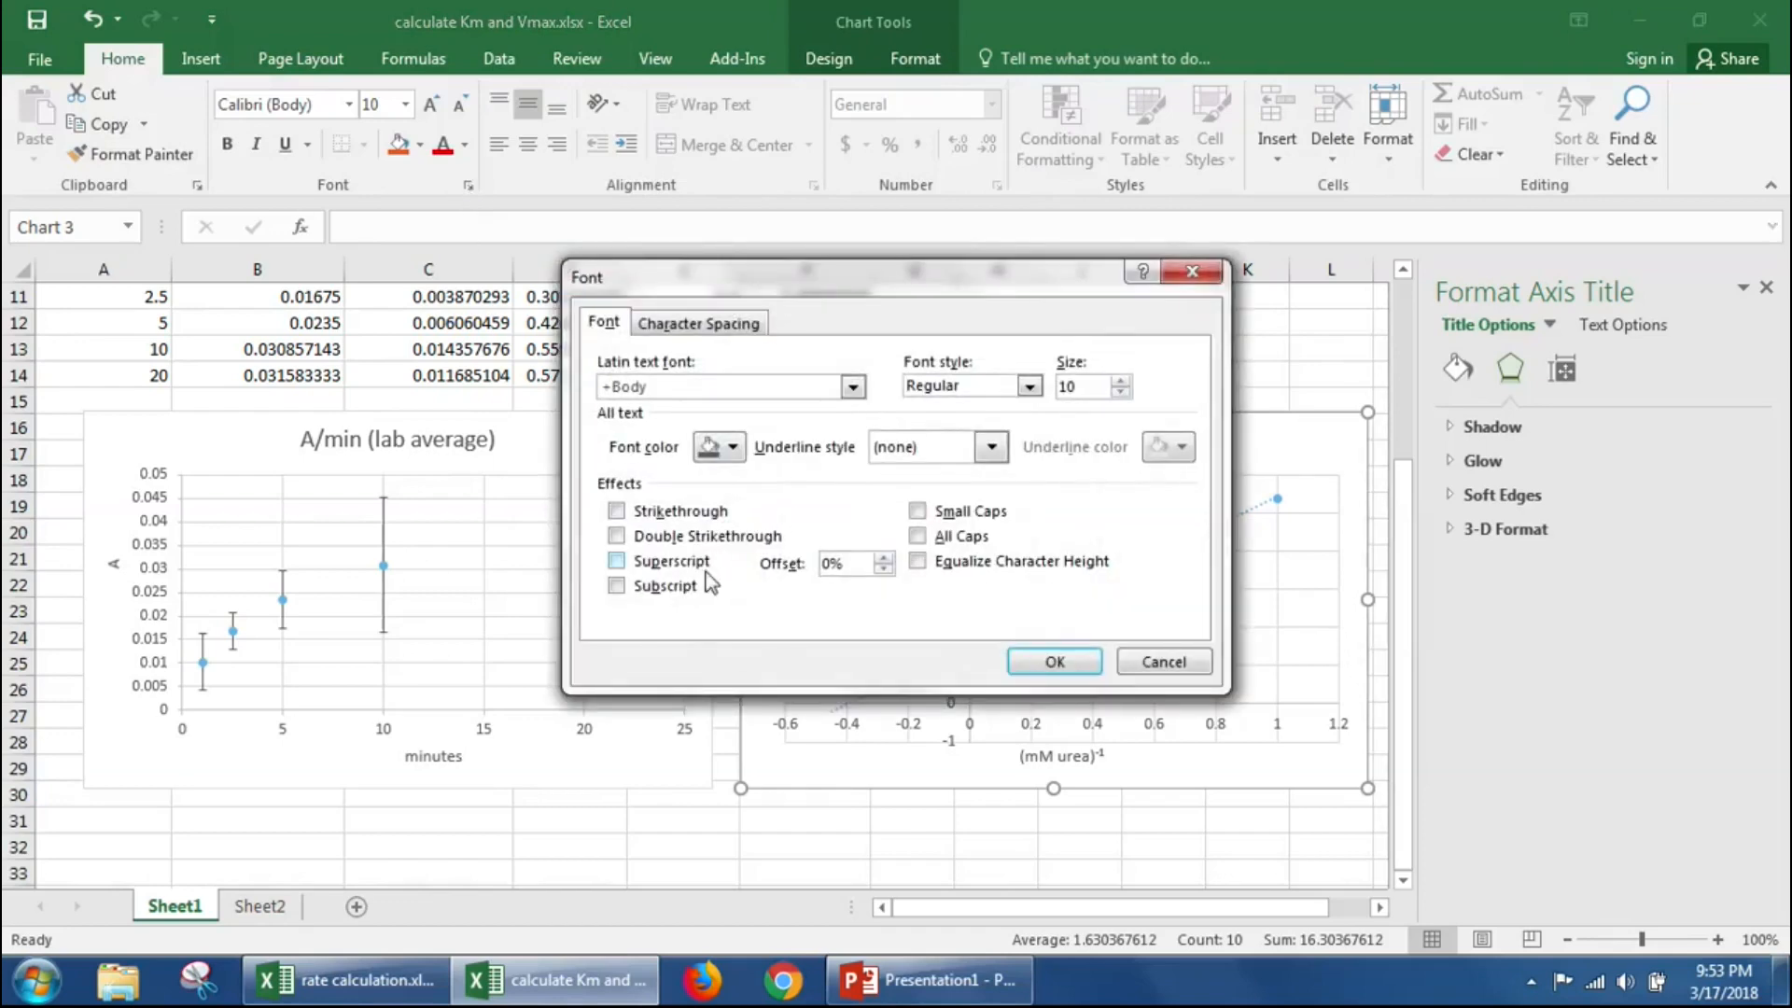
click(642, 564)
click(1055, 661)
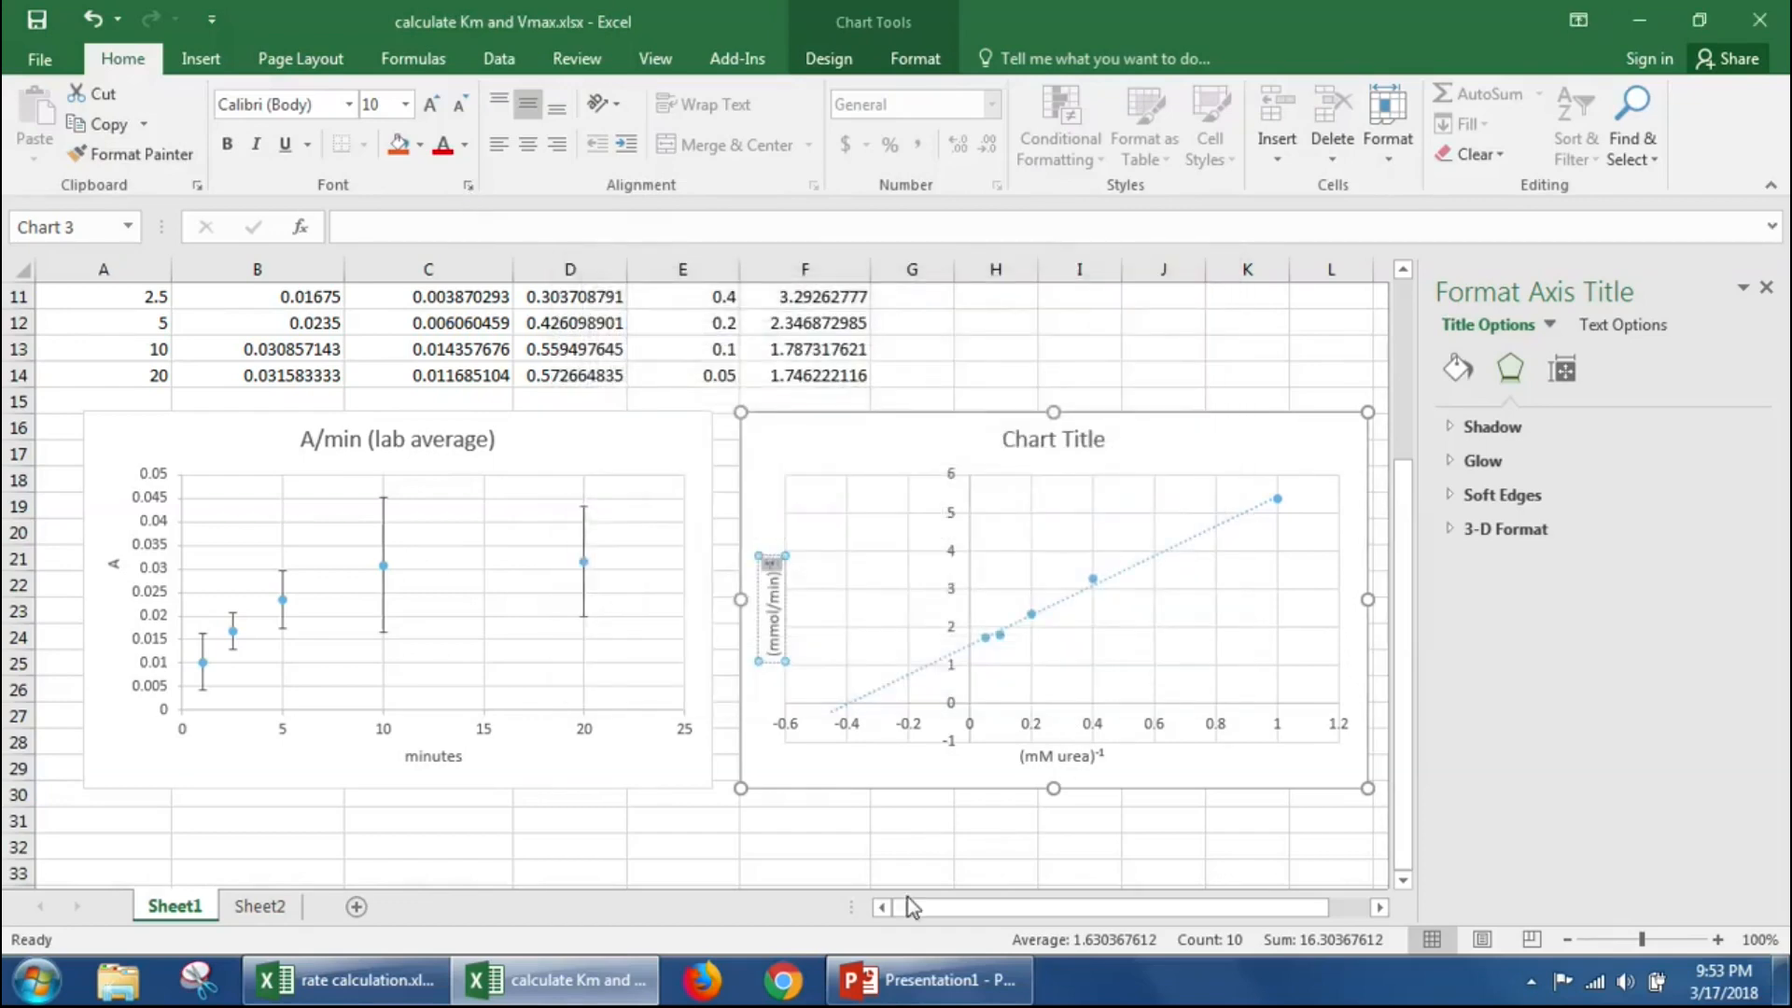
click(900, 845)
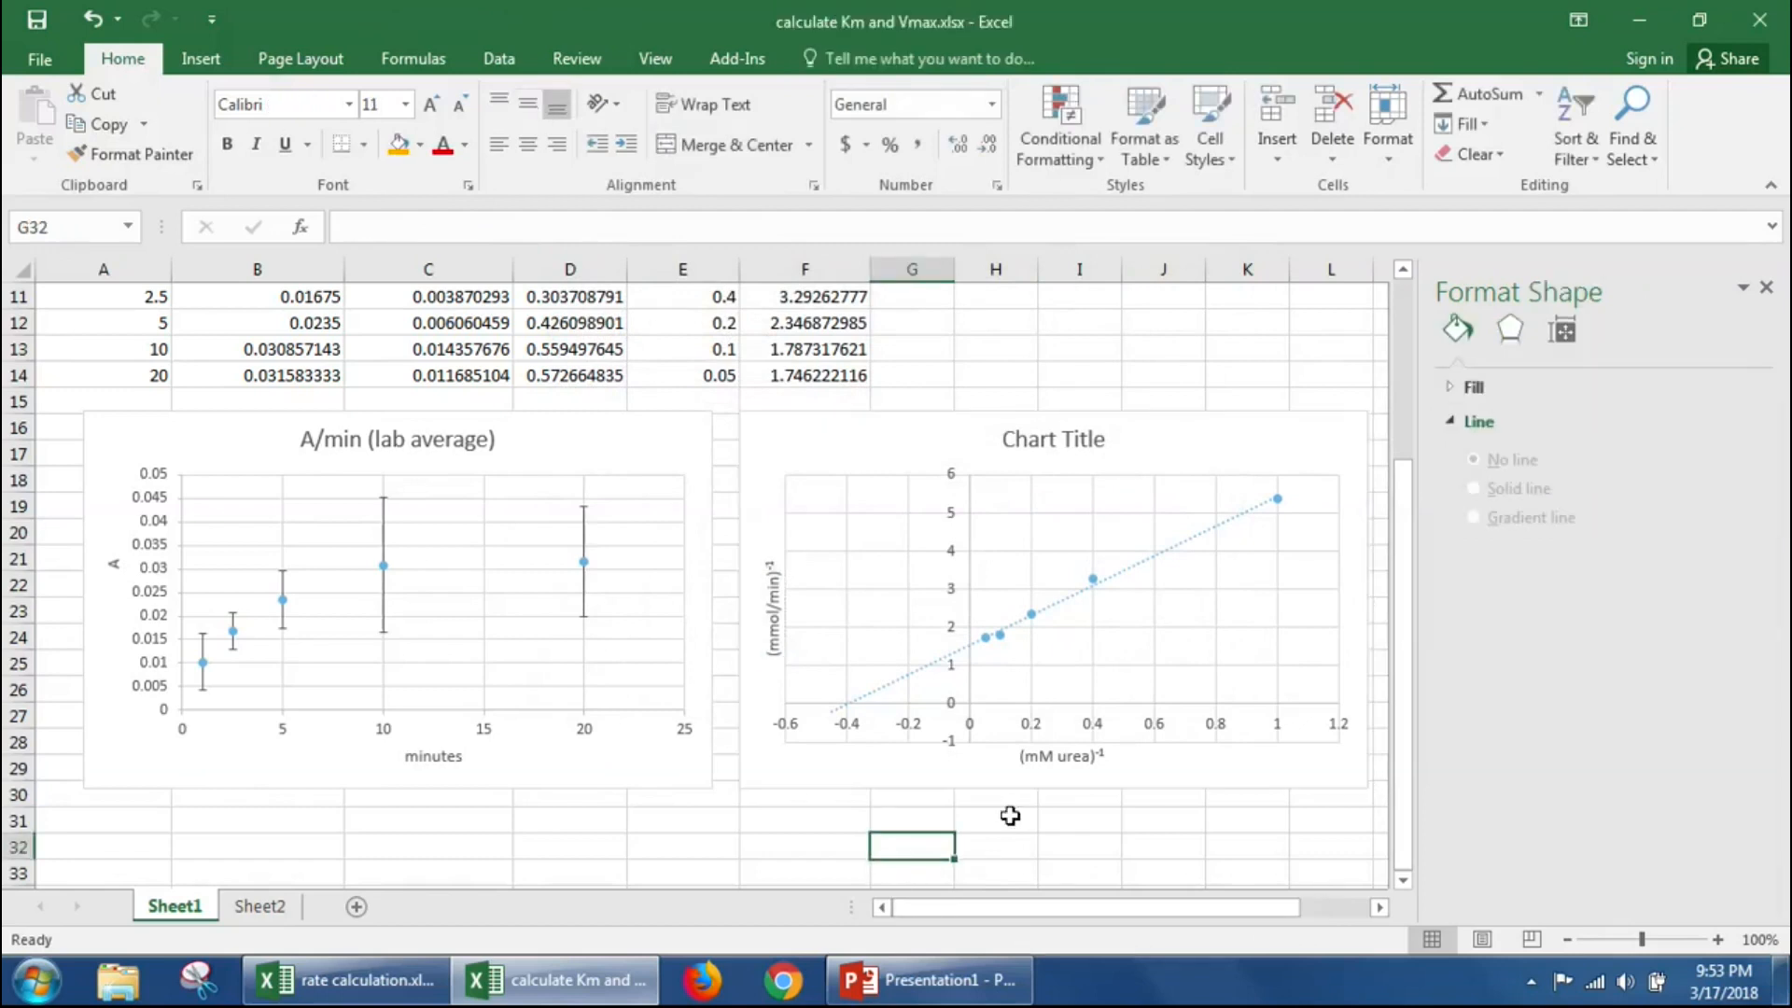
click(1050, 418)
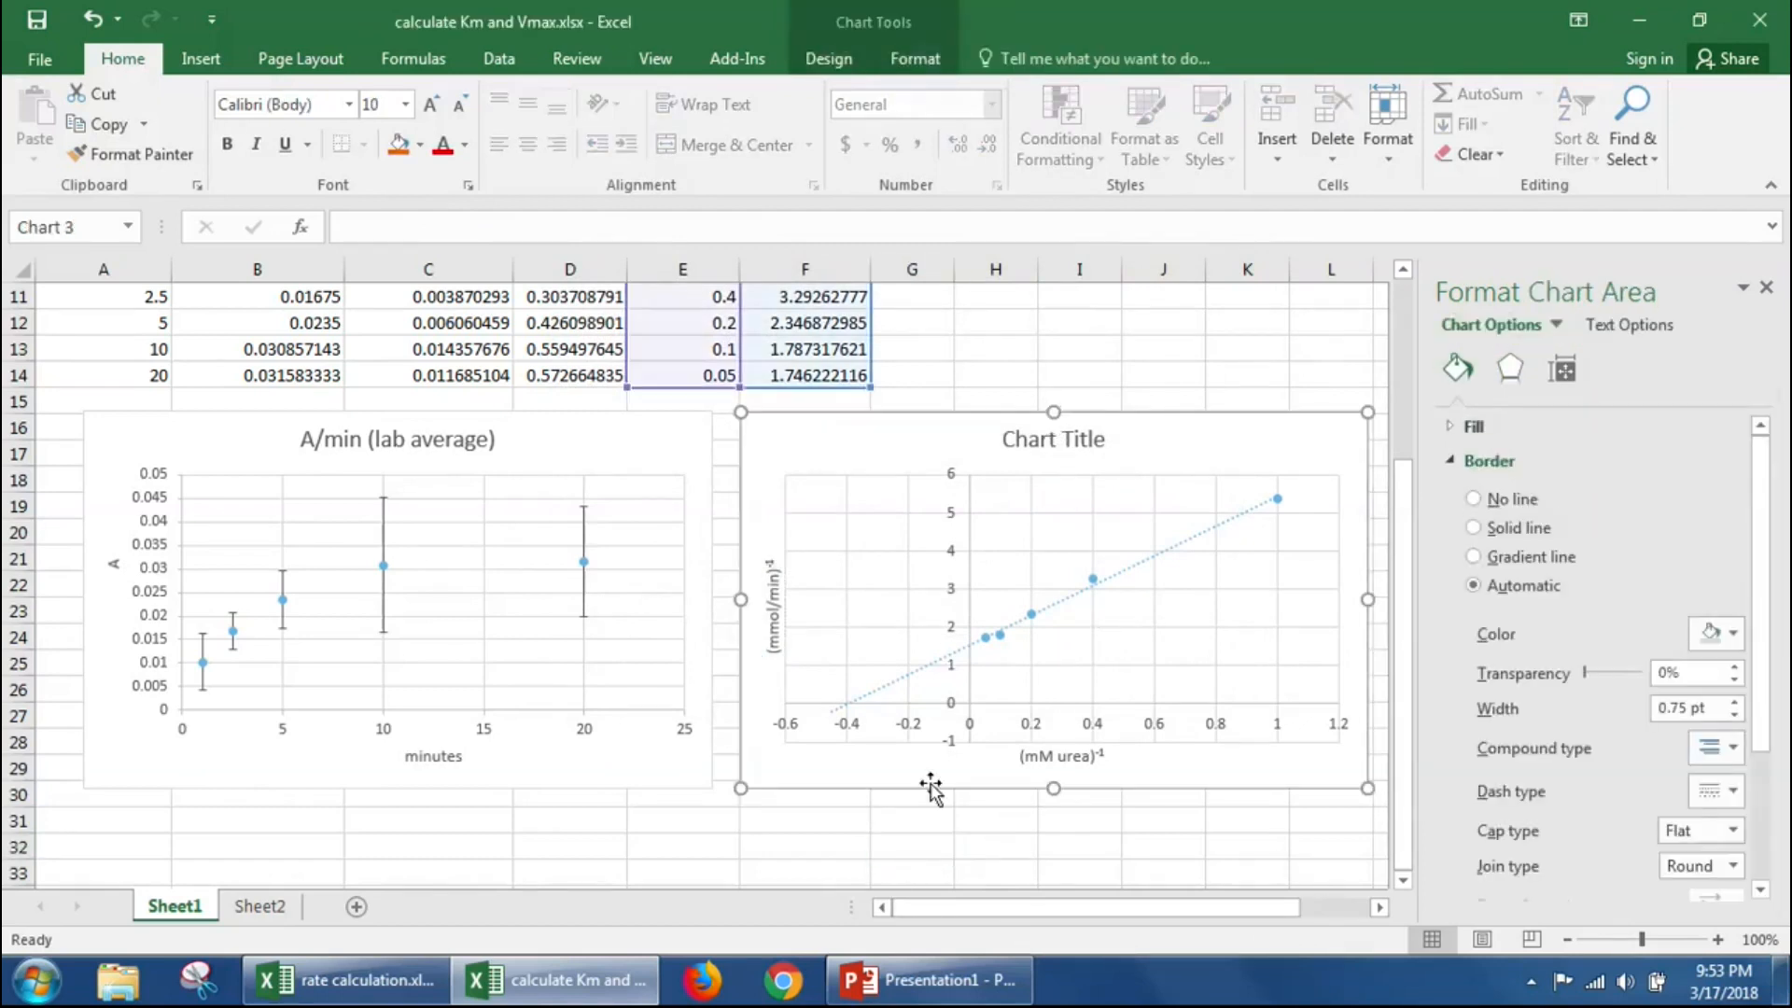
click(987, 866)
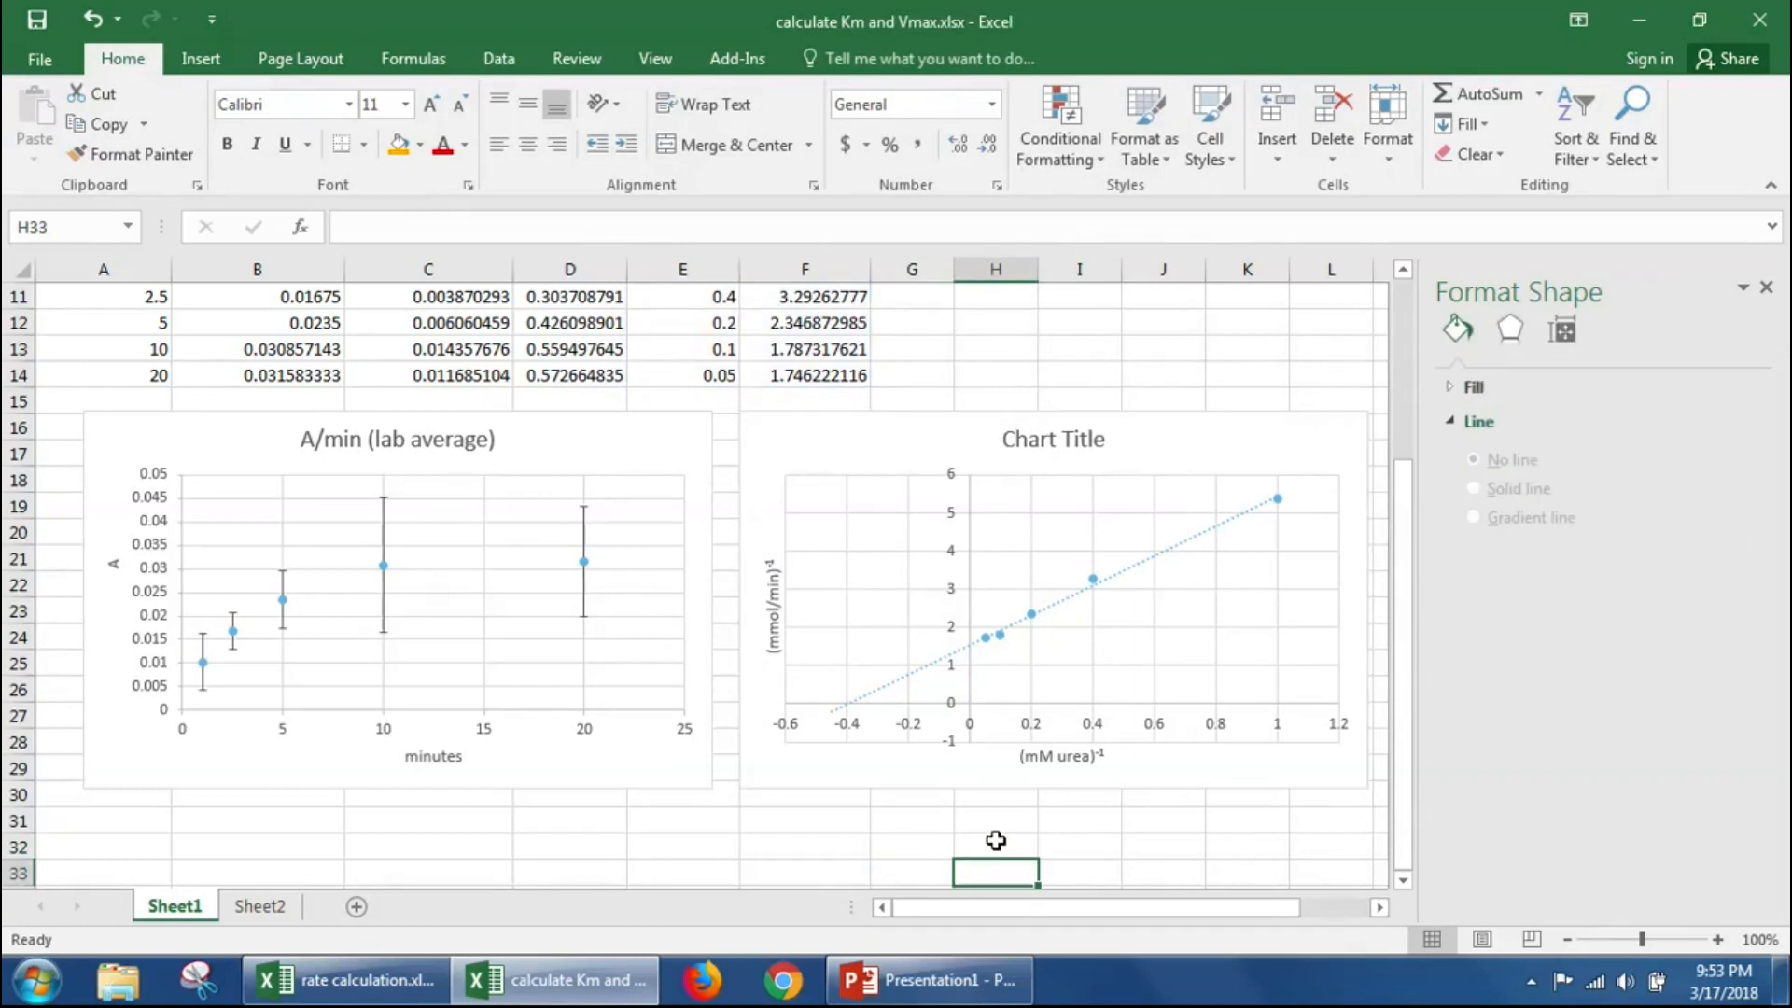
Step: Insert "ammonium" after "mmol" in the vertical axis title and break the line before "/min"
click(774, 630)
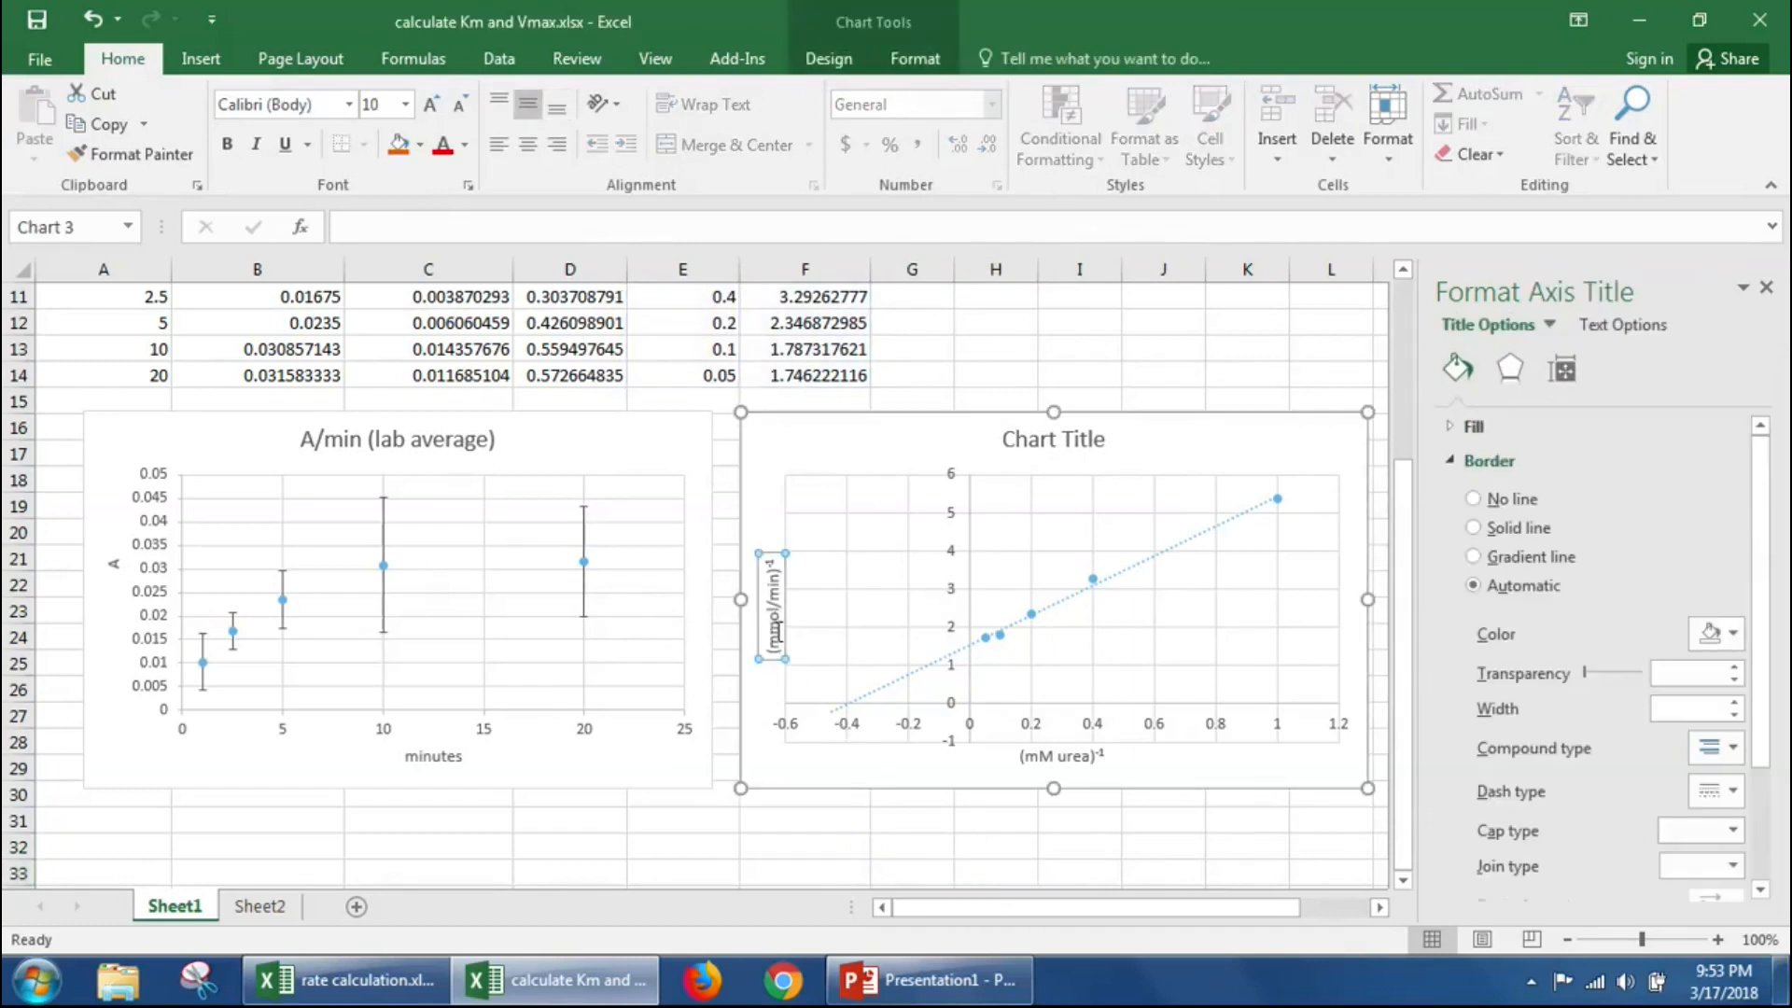
click(773, 613)
click(776, 606)
text(apmo)
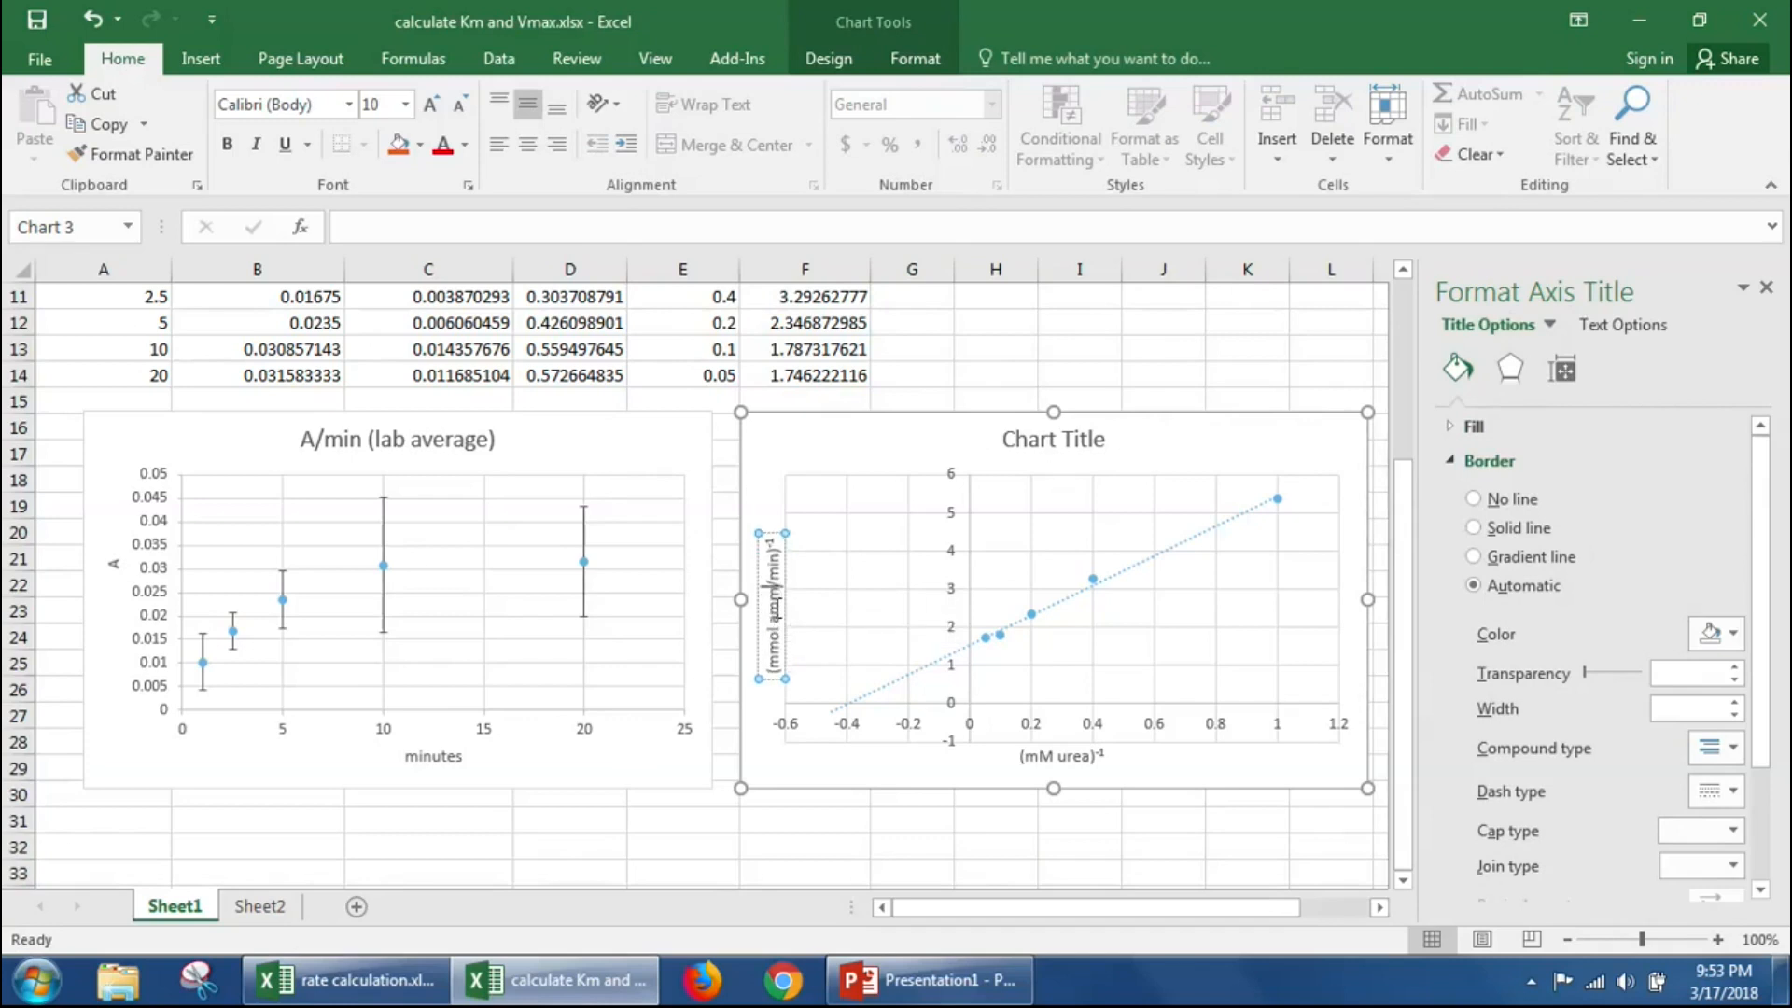
text(n)
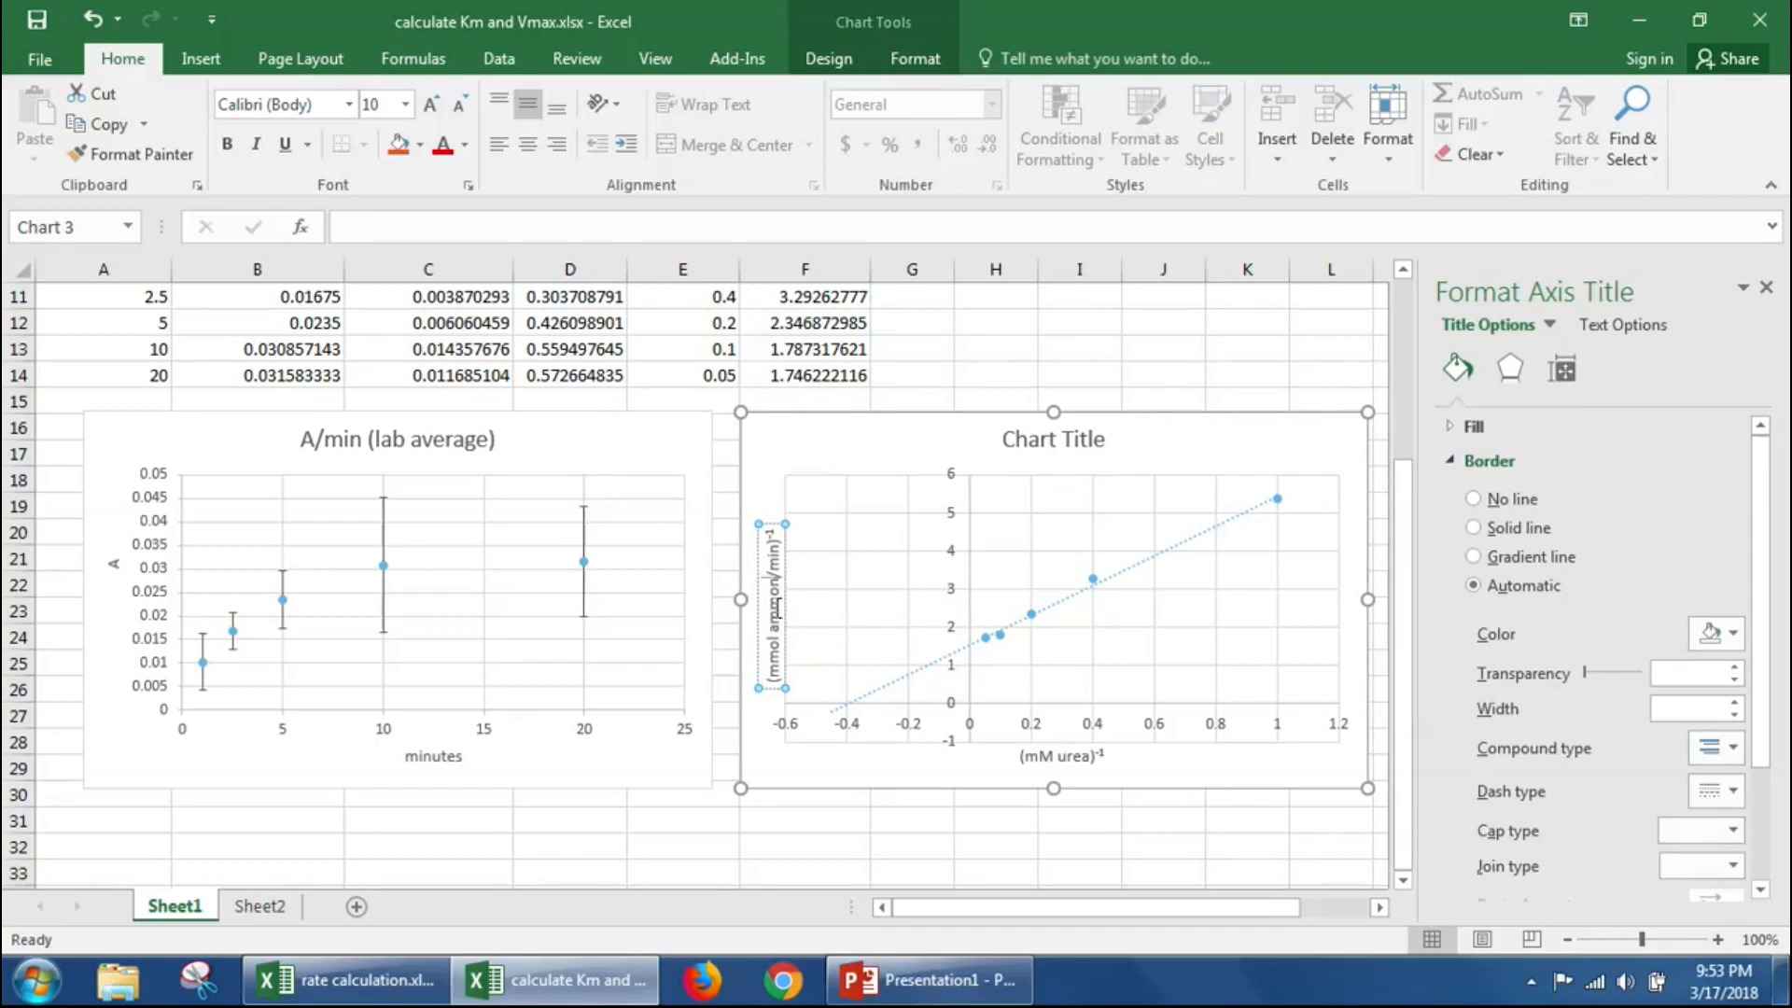
text(ium)
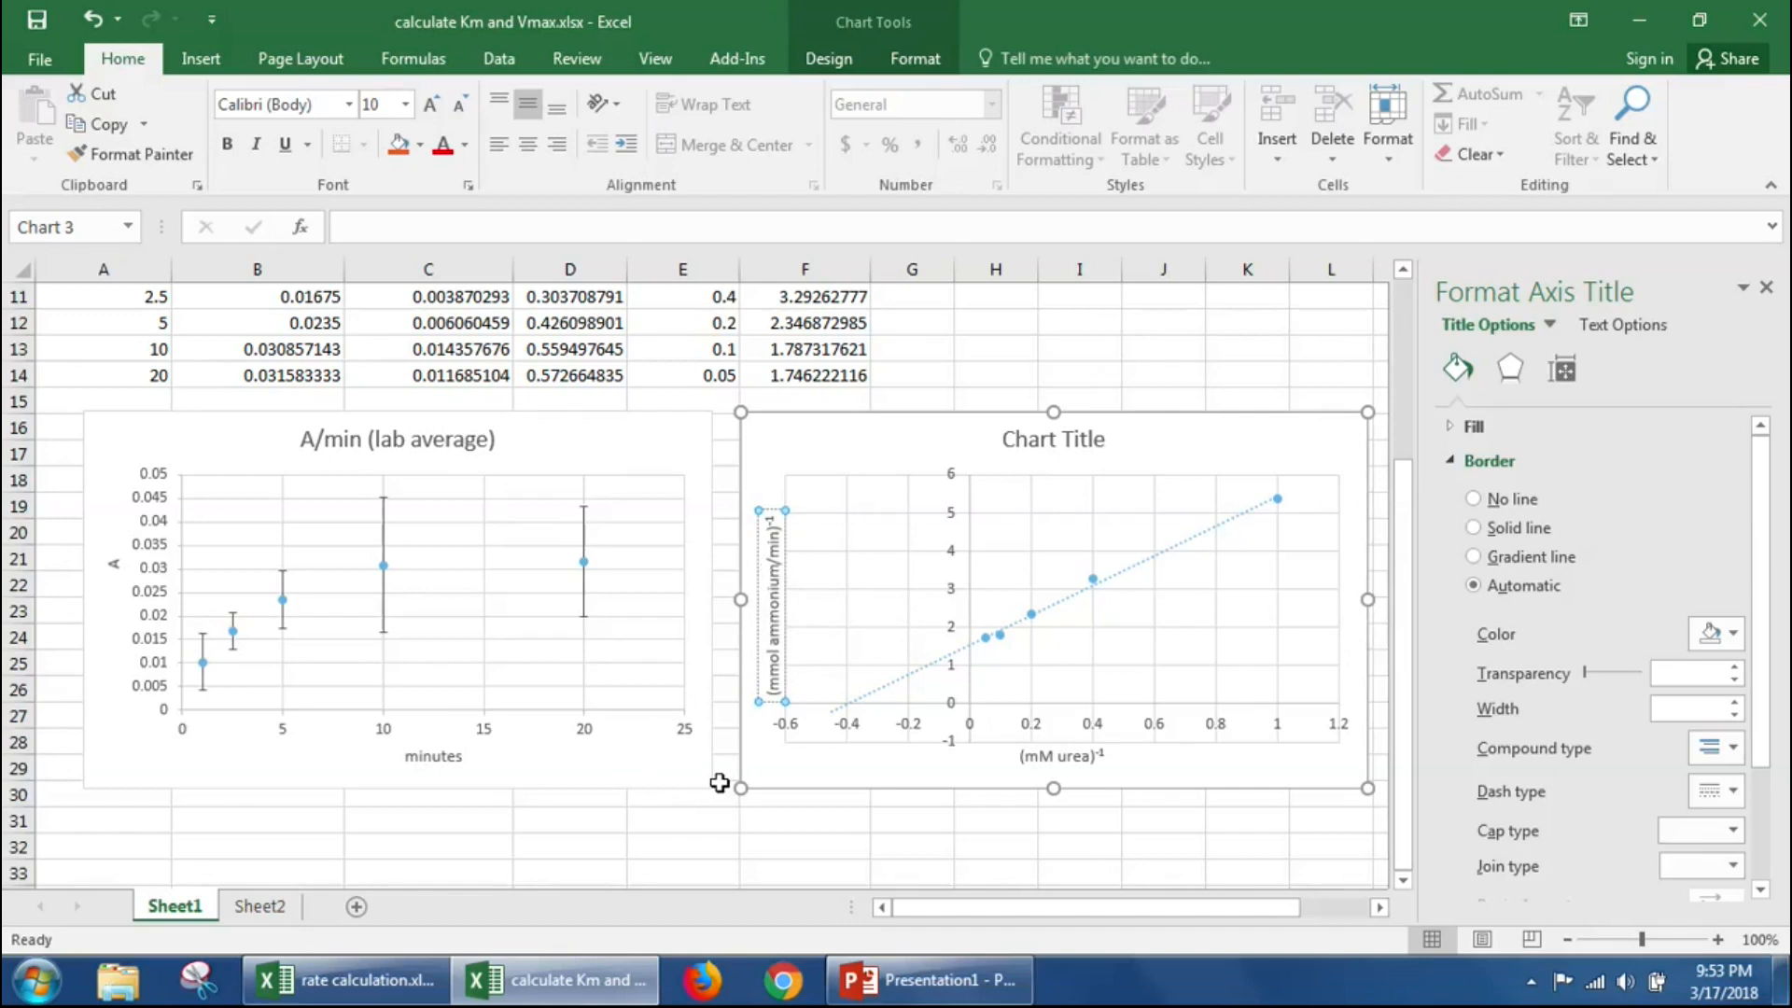
key(Return)
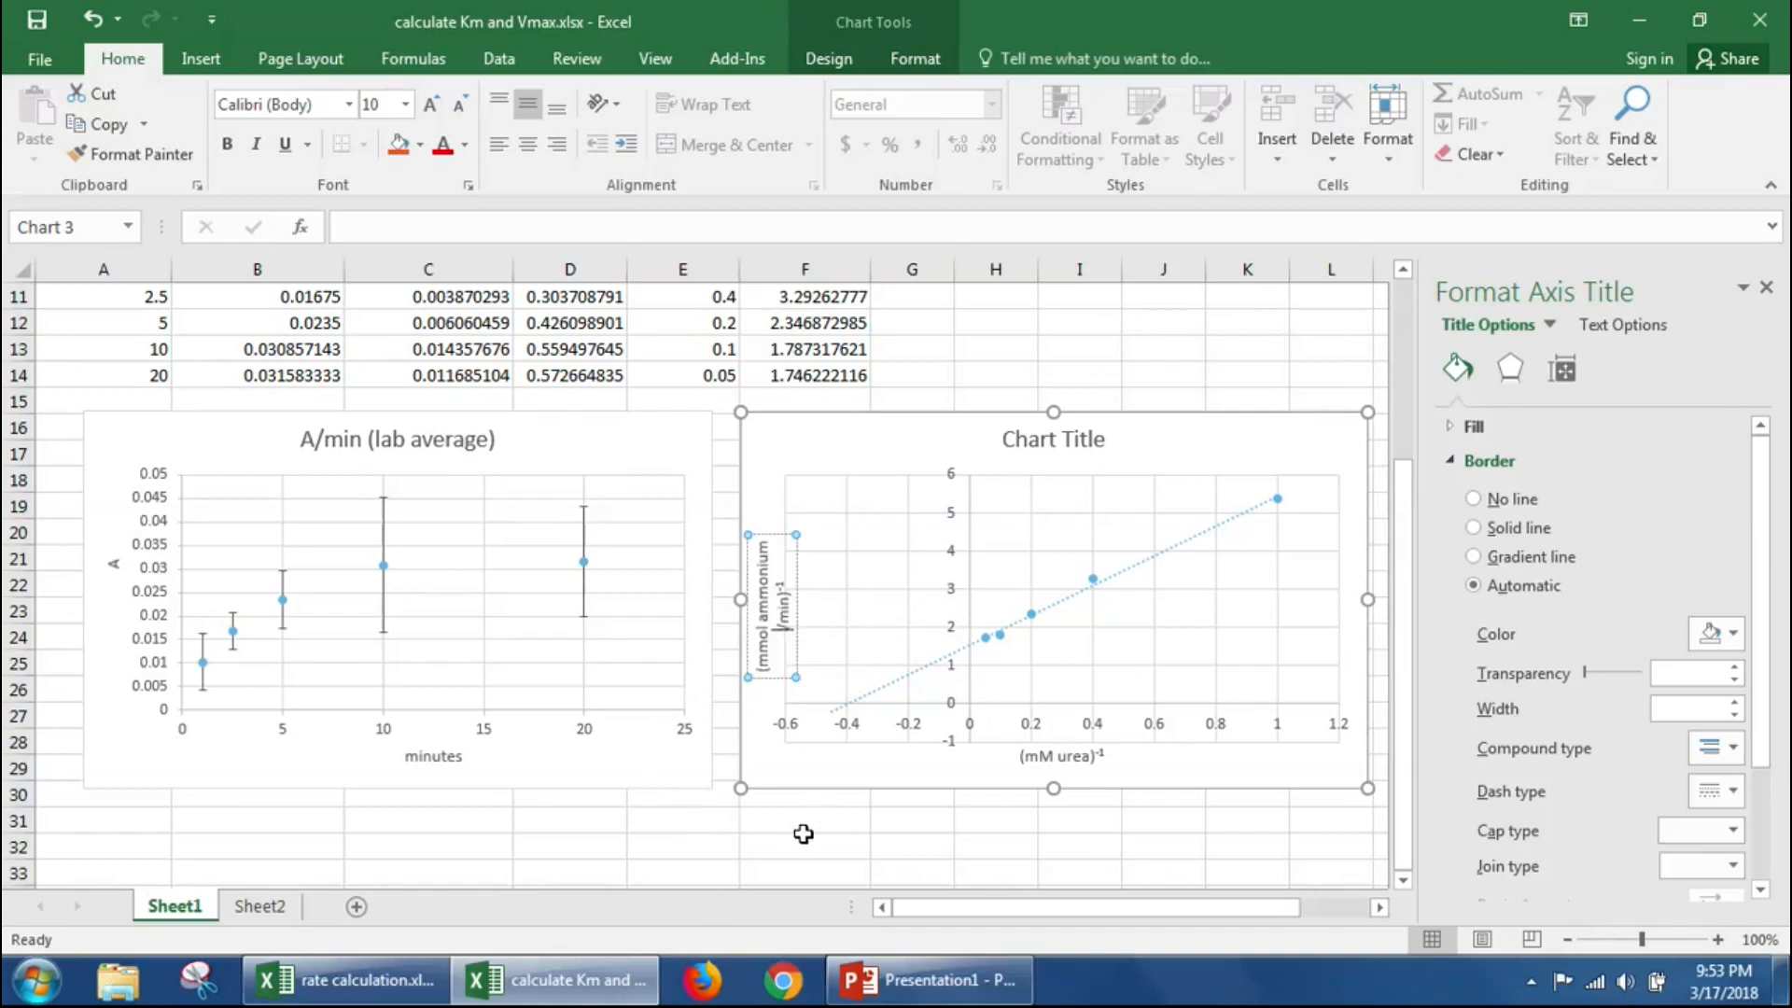
Step: Reposition the two-line vertical axis title beside the plot area, roughly centred on its height, and deselect the chart
click(768, 536)
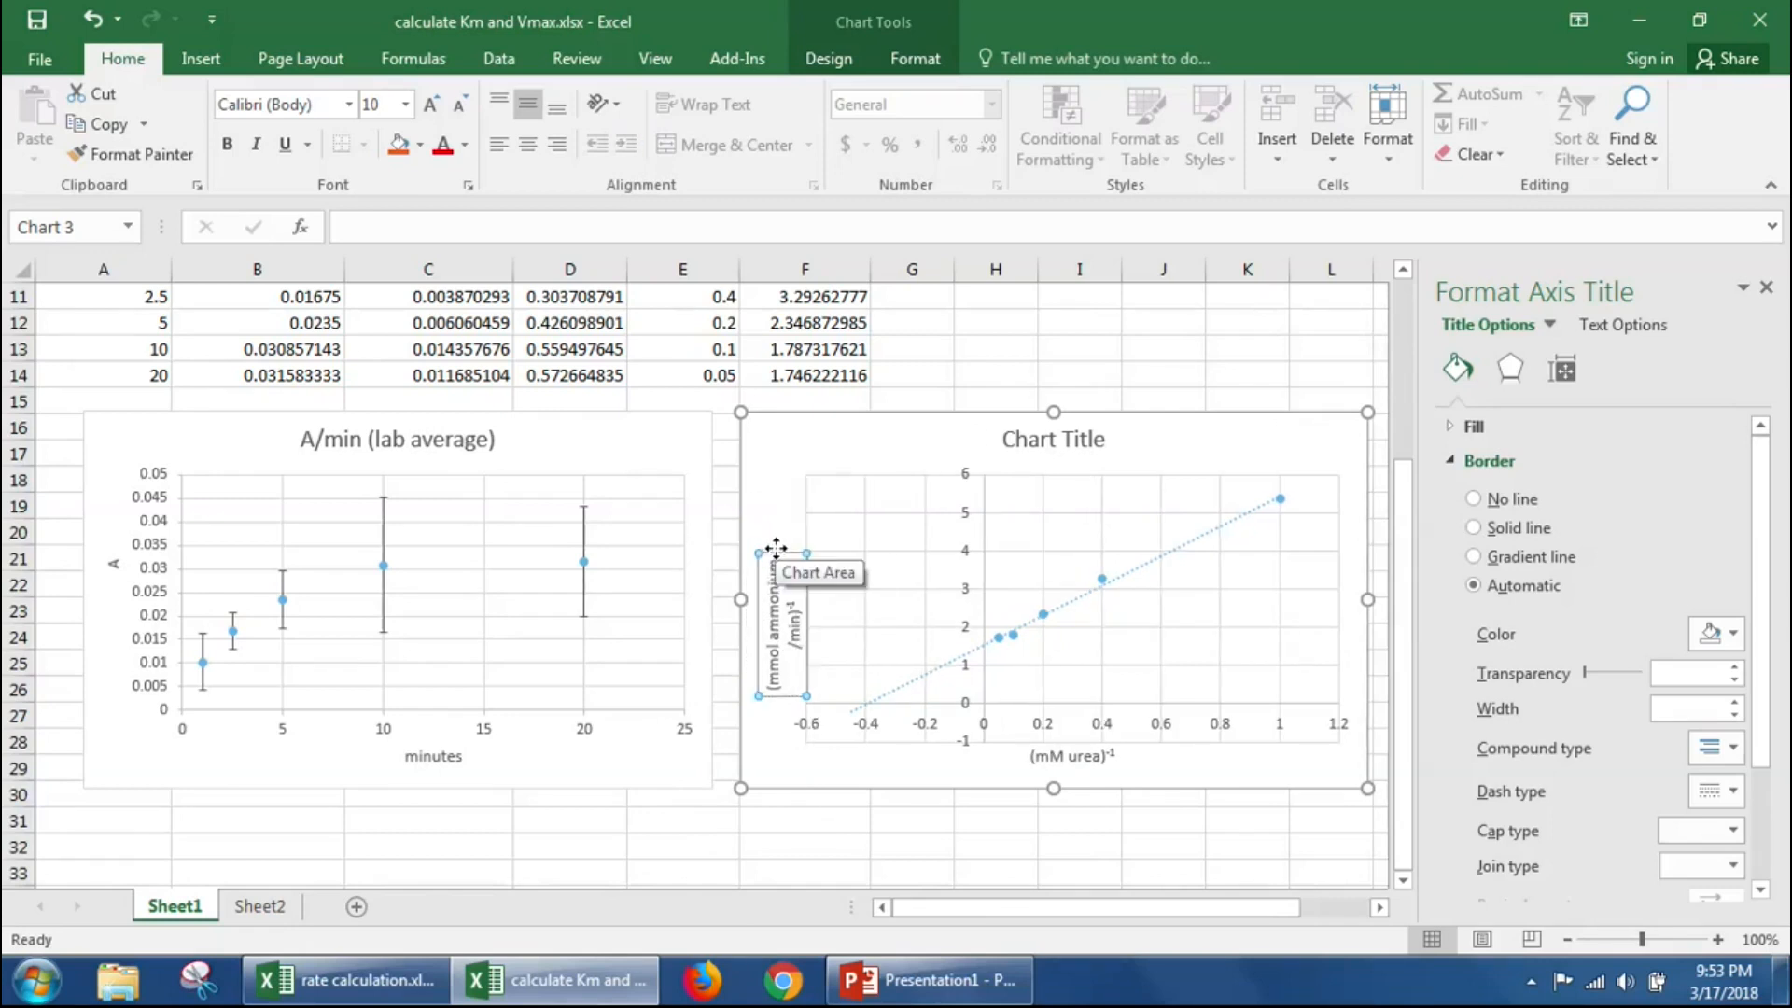
drag(780, 551, 777, 524)
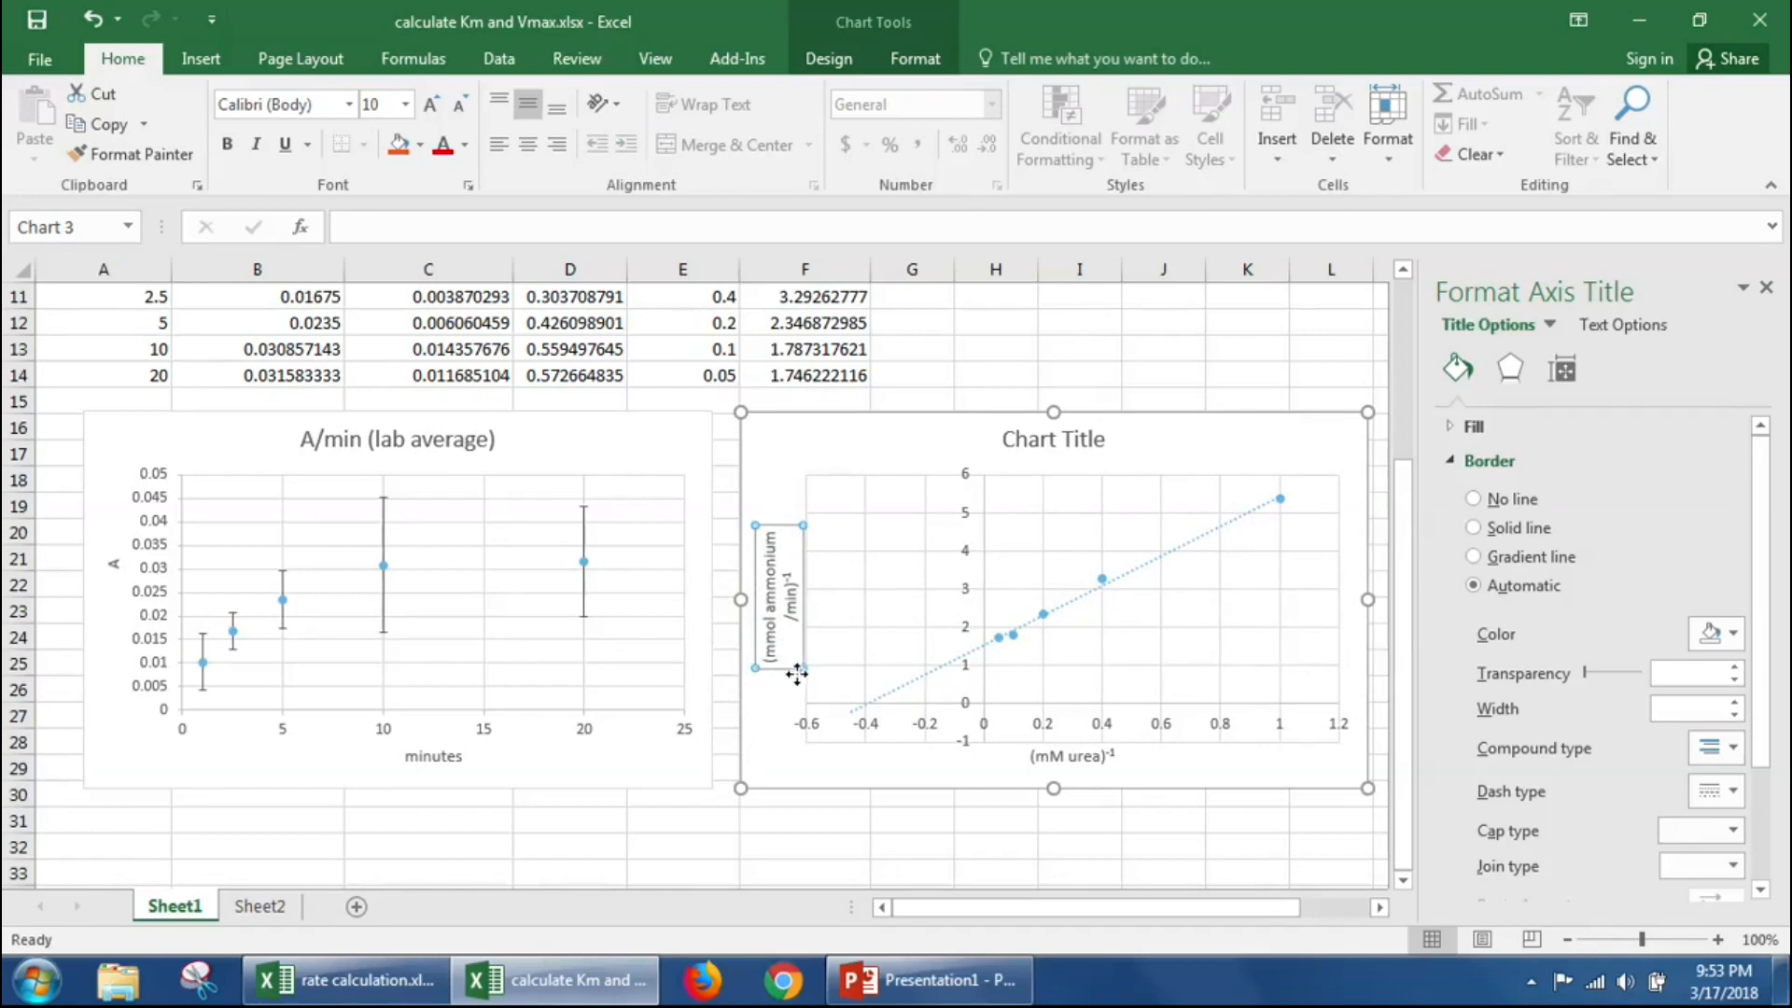
drag(801, 670, 780, 700)
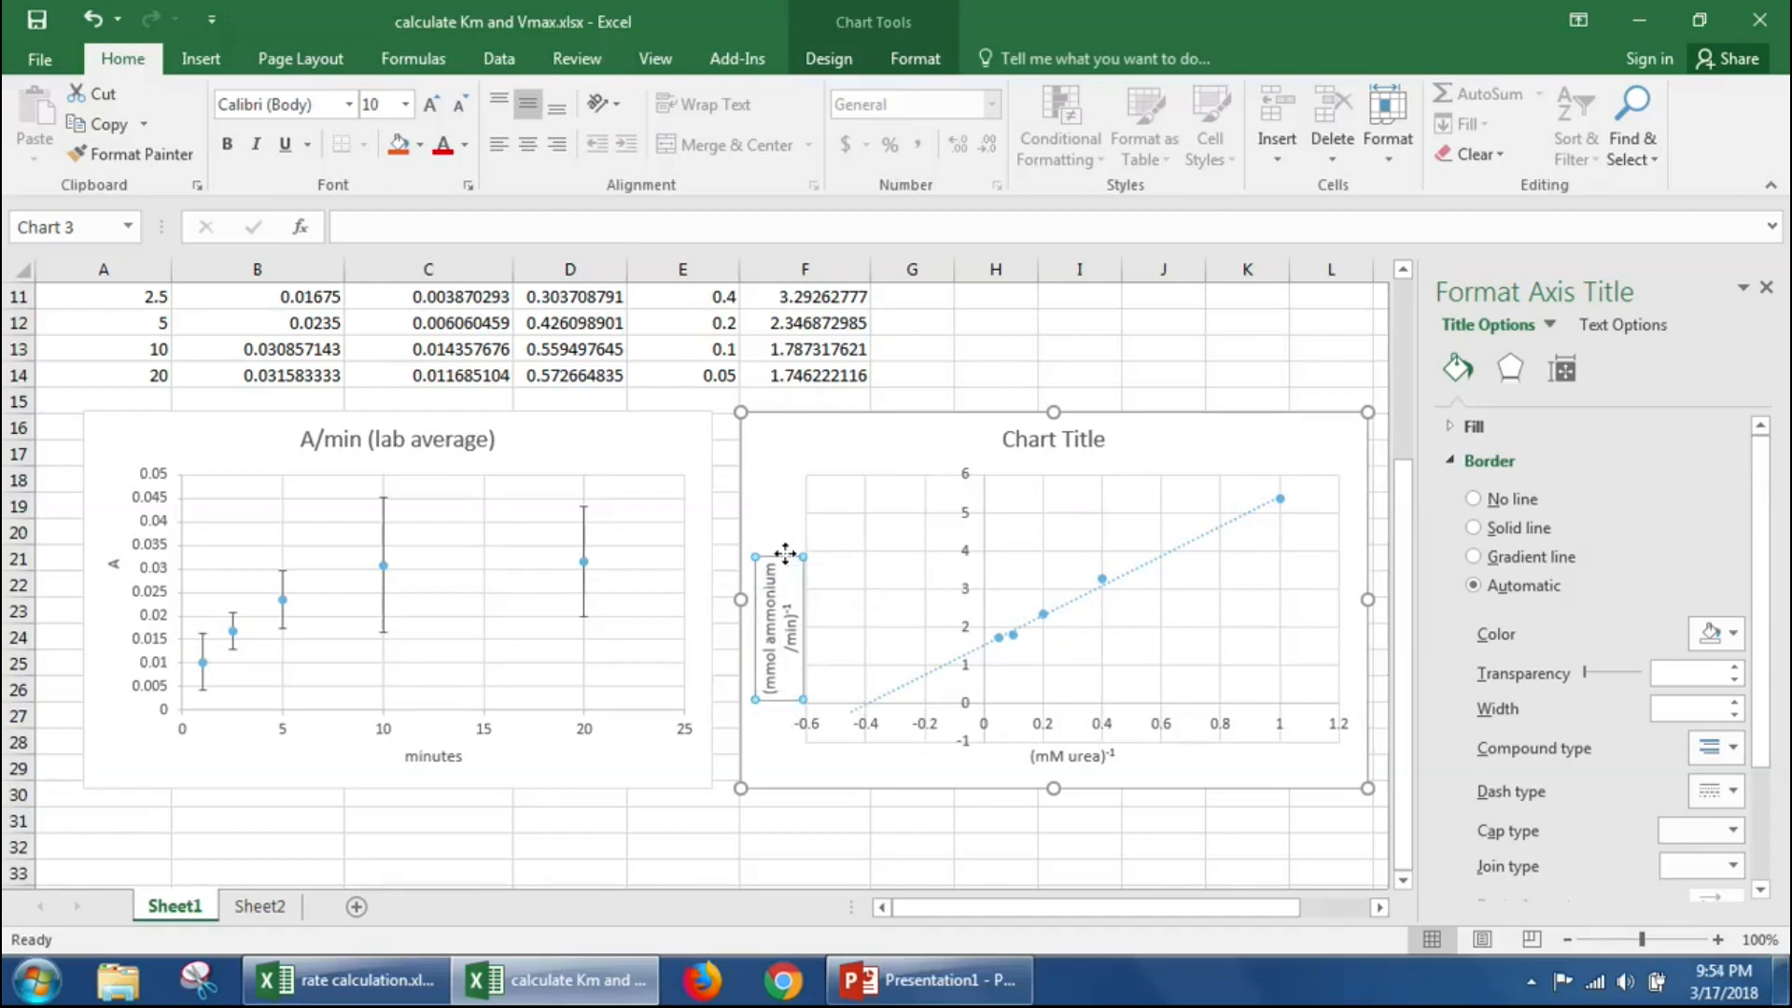
drag(785, 554, 785, 517)
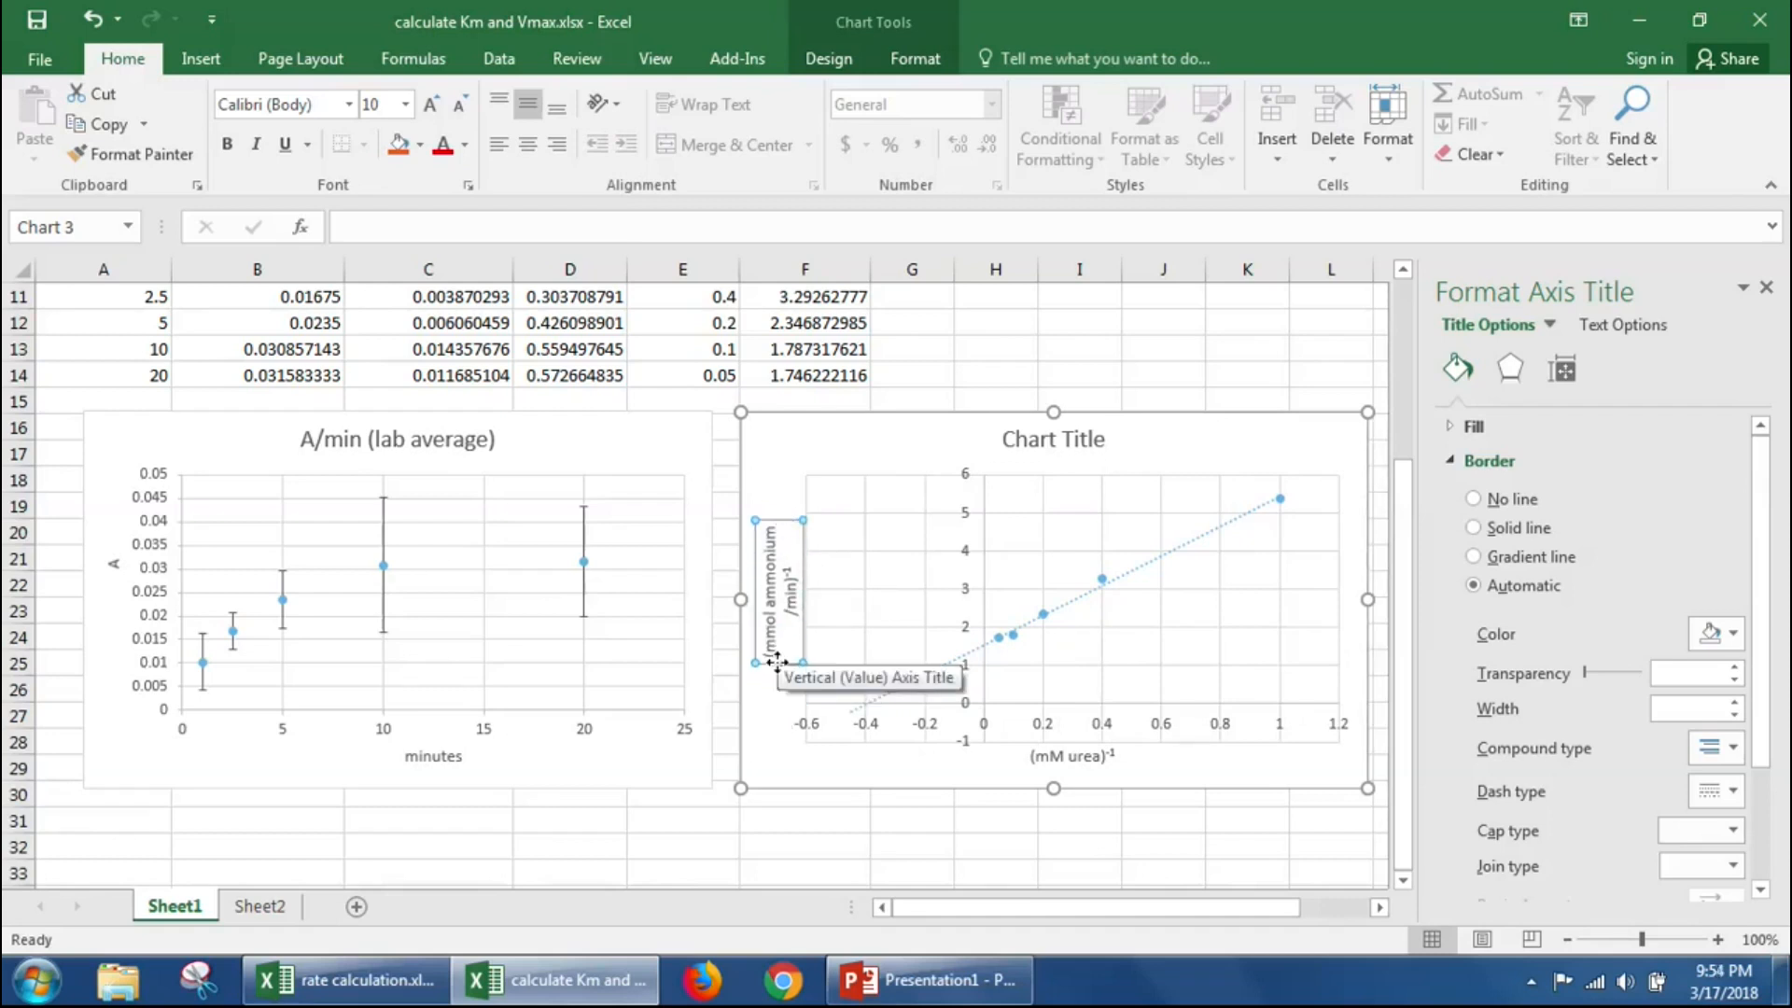
drag(777, 659, 784, 683)
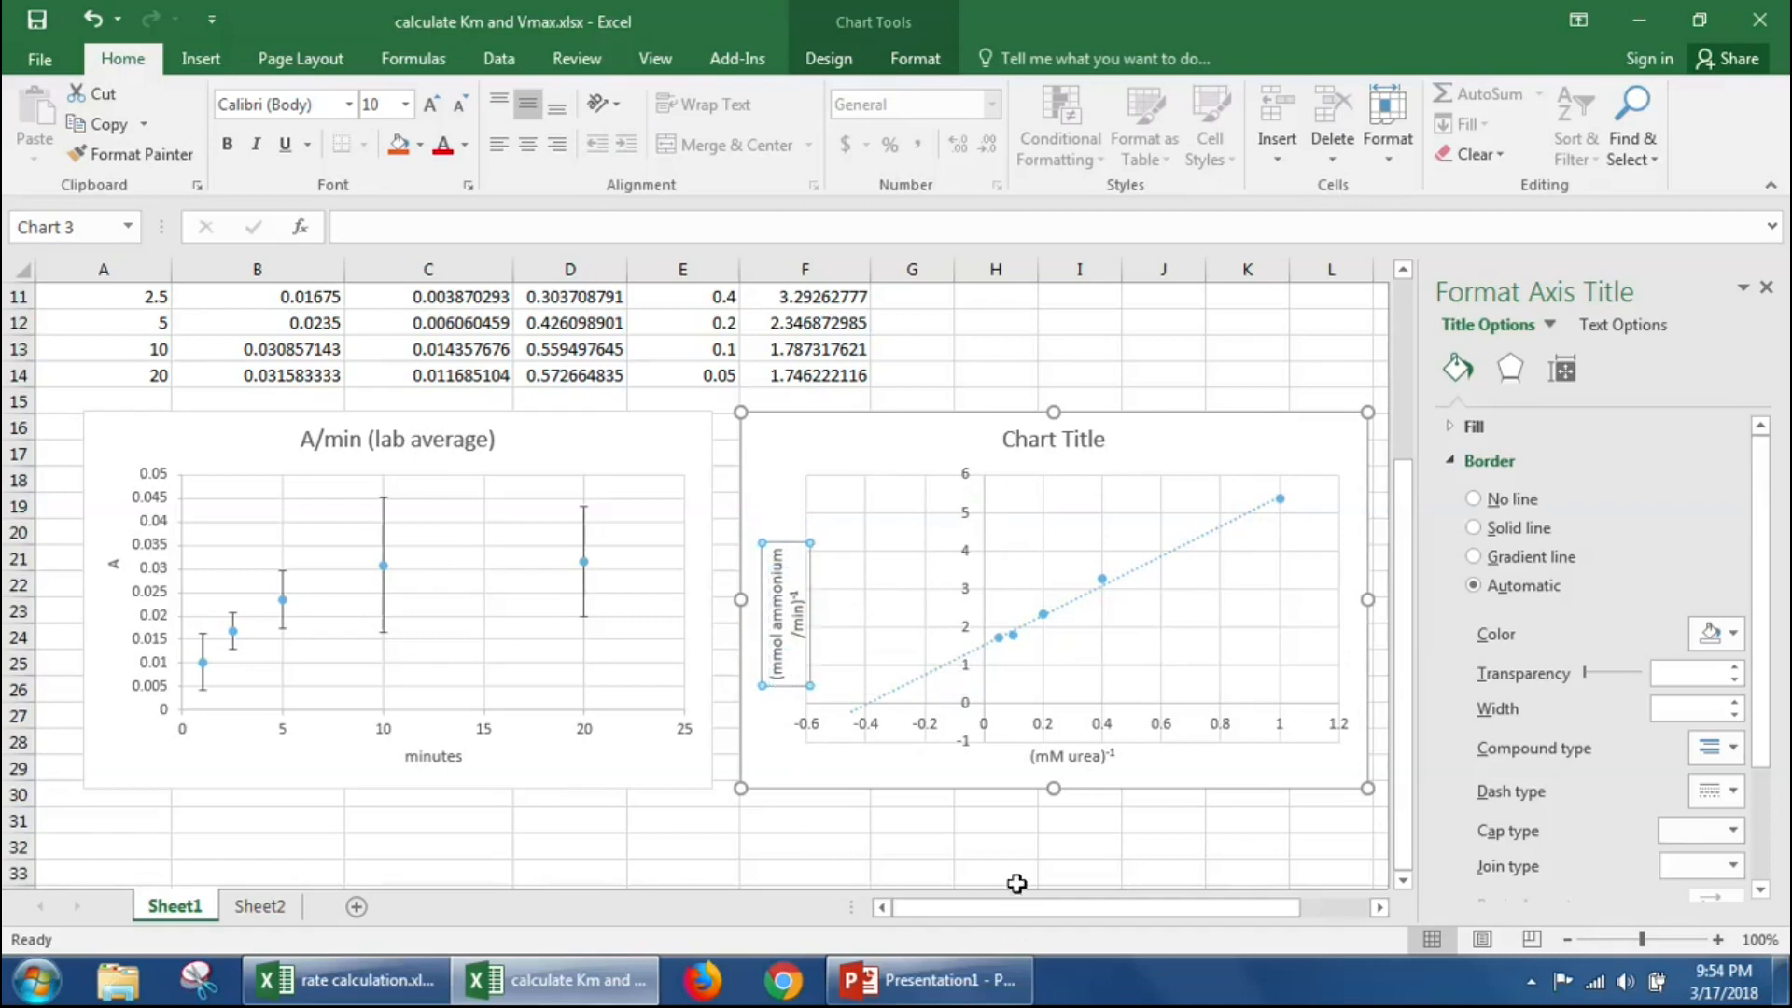
click(1016, 882)
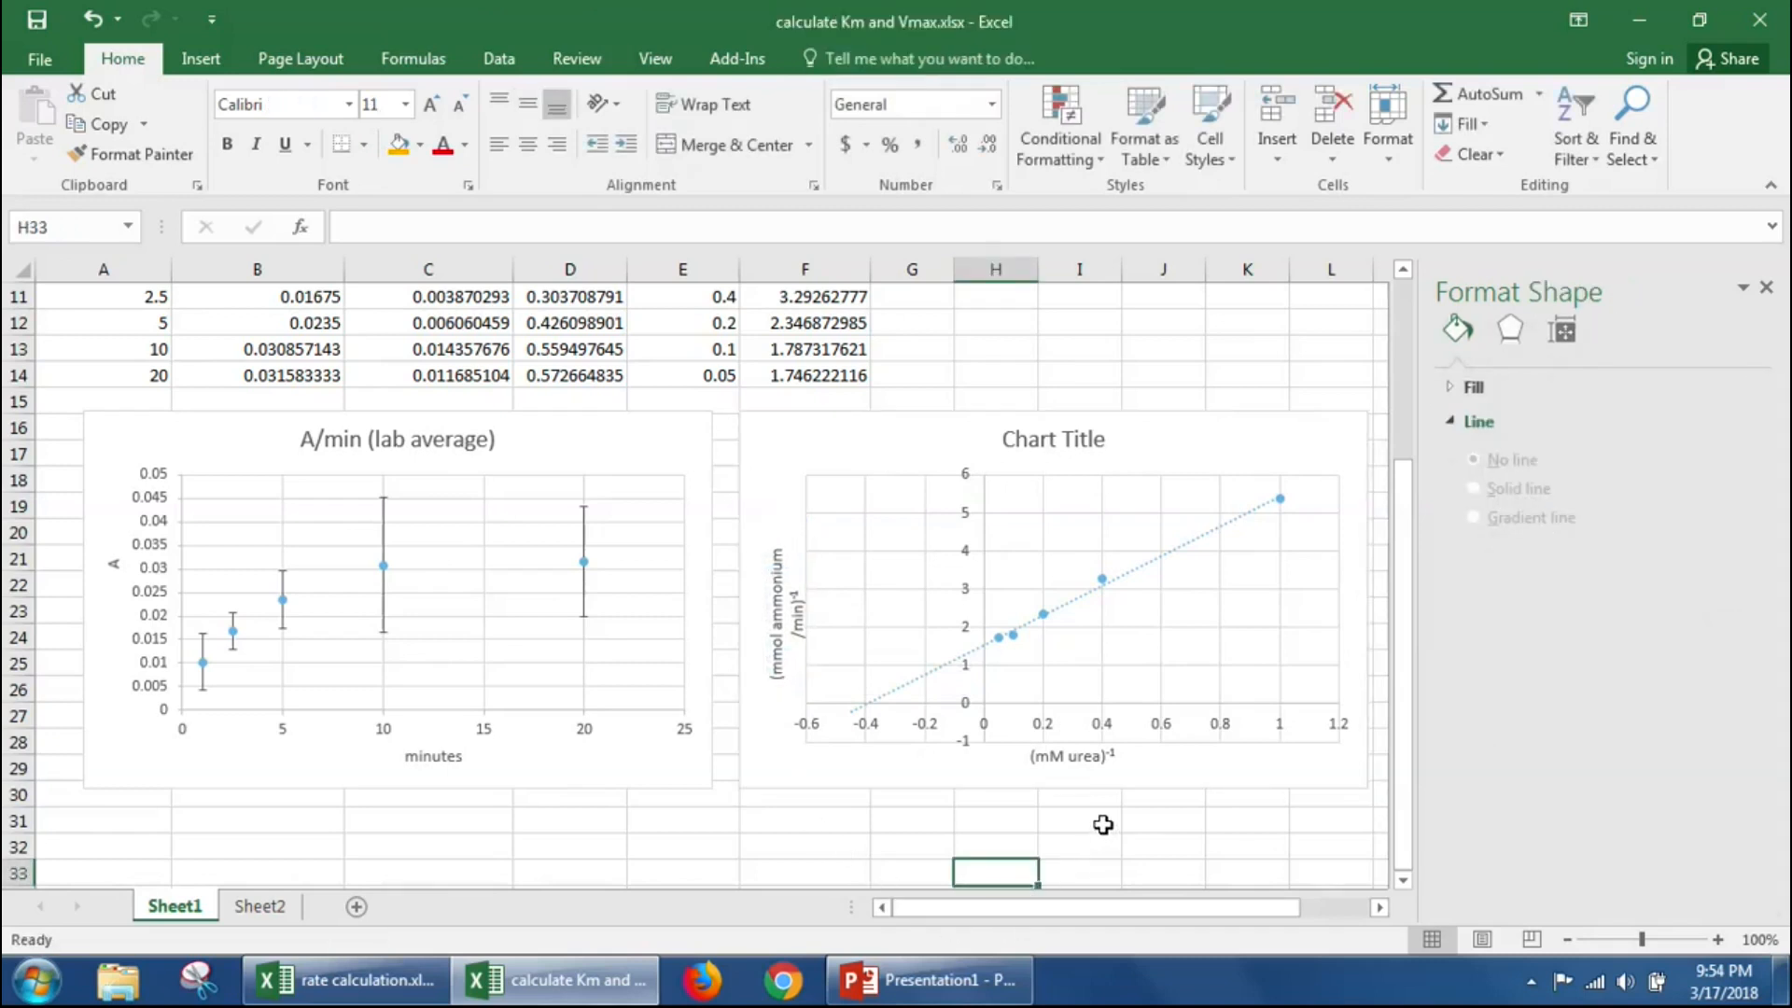
Step: Display the trendline's equation on the double-reciprocal chart and move its label clear above the line
click(1201, 535)
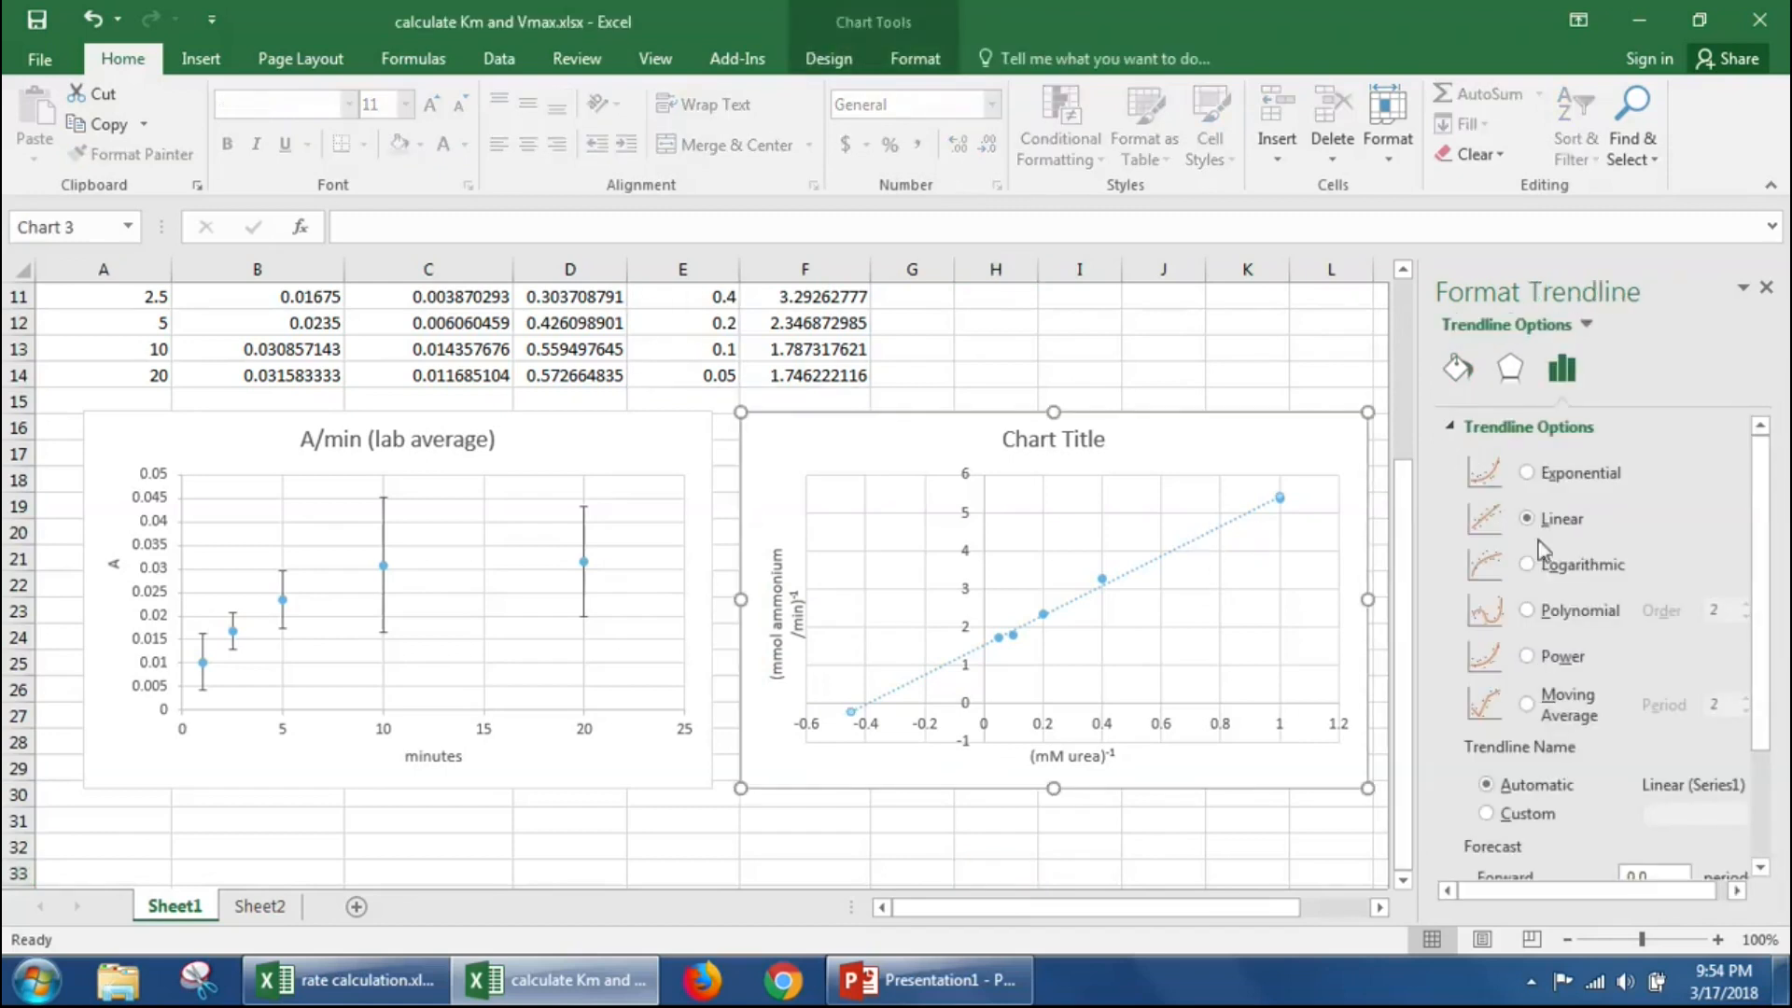
drag(1760, 476, 1760, 588)
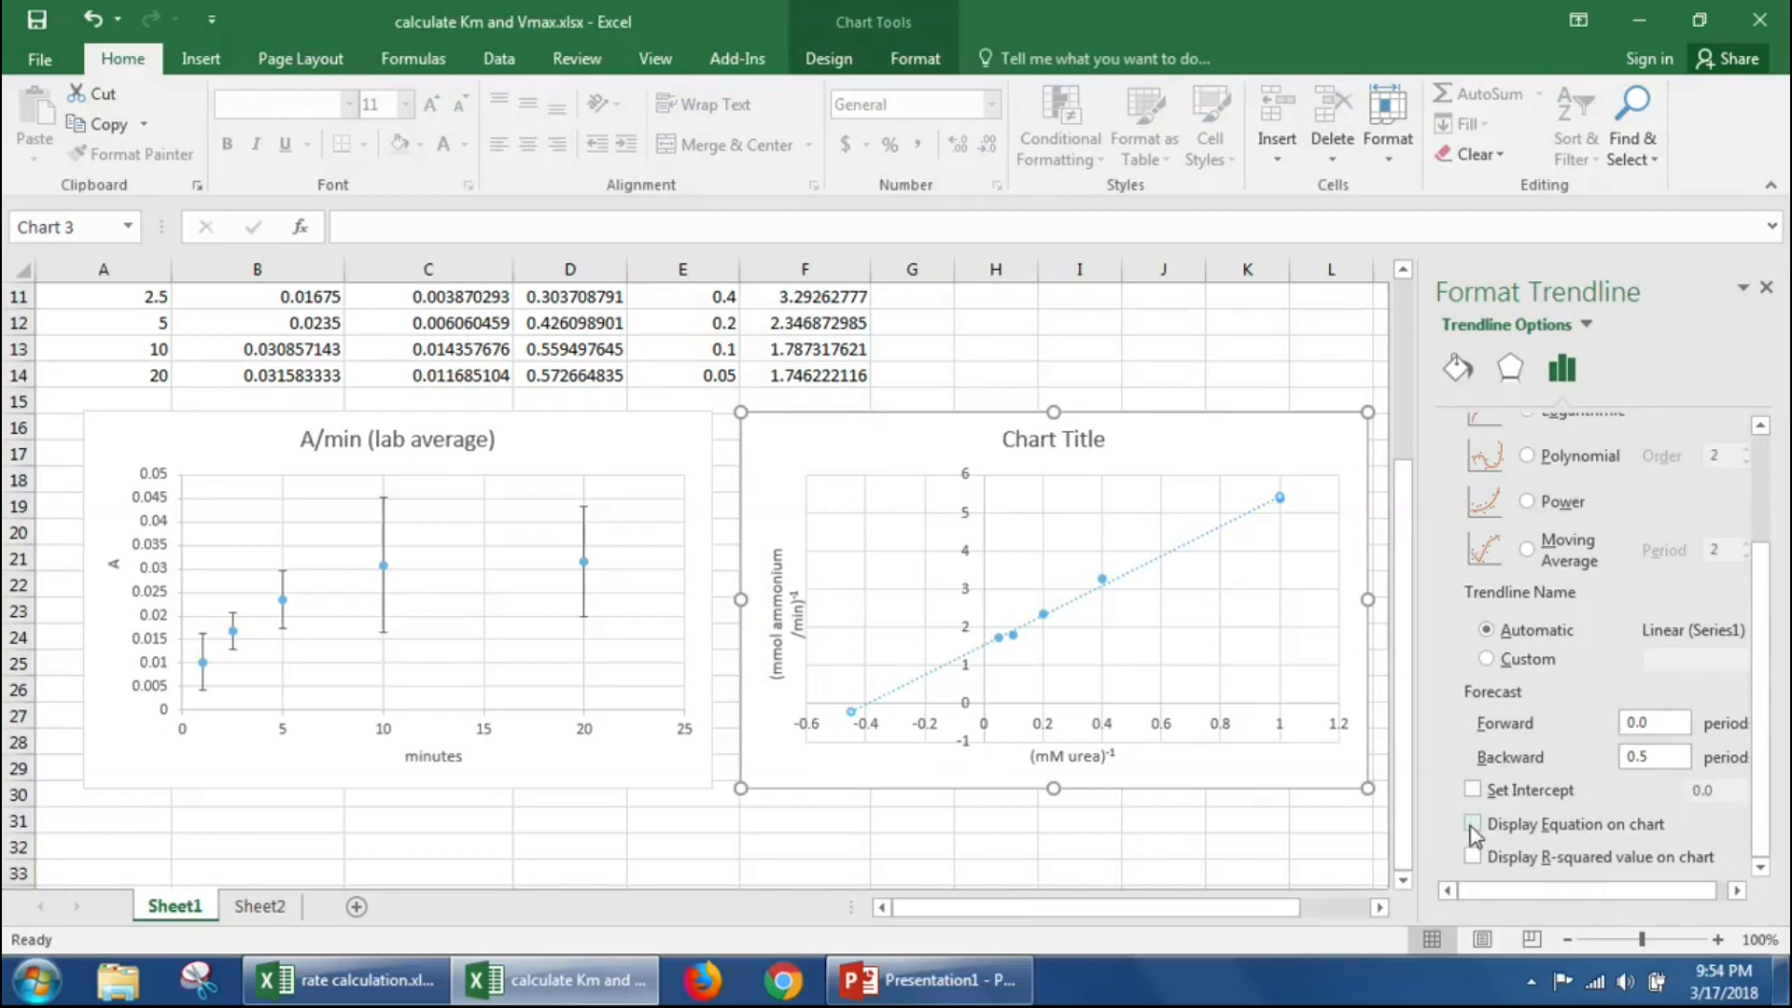
click(1503, 832)
drag(1162, 497, 1101, 494)
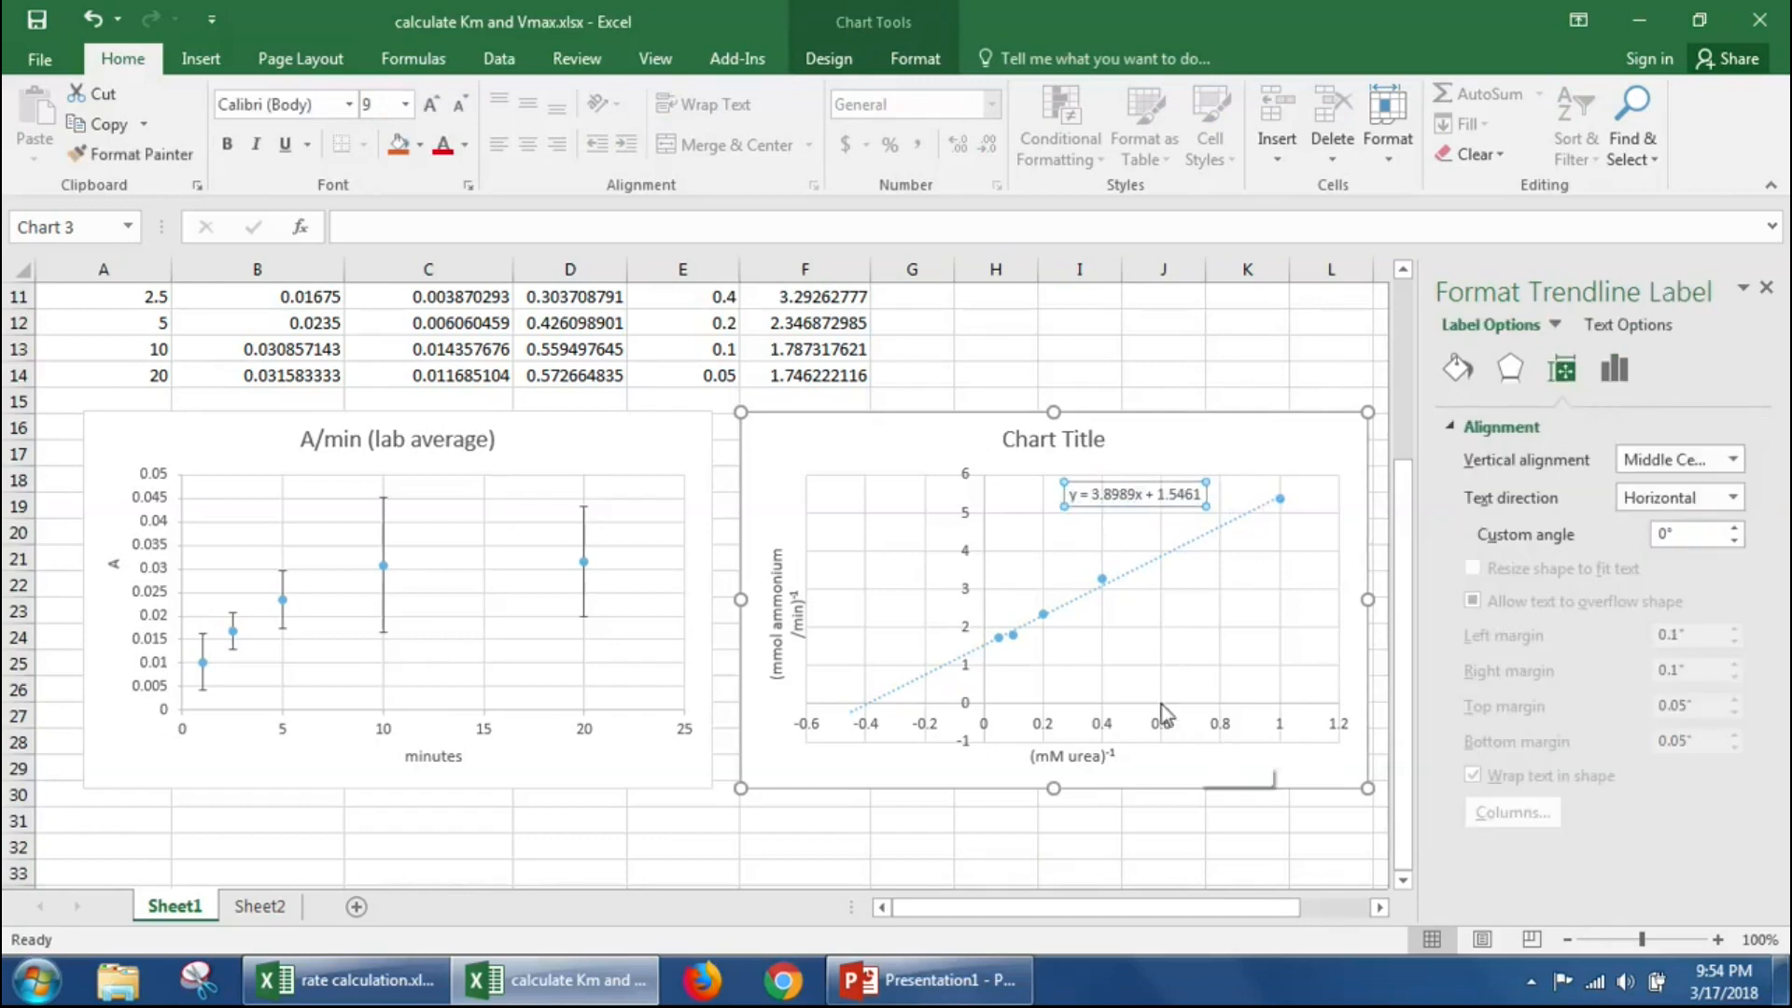
Step: Label cell H33 "1/Vmax" and enter the trendline's y-intercept, 1.5461, in I33
scroll(1104, 791, down, 1)
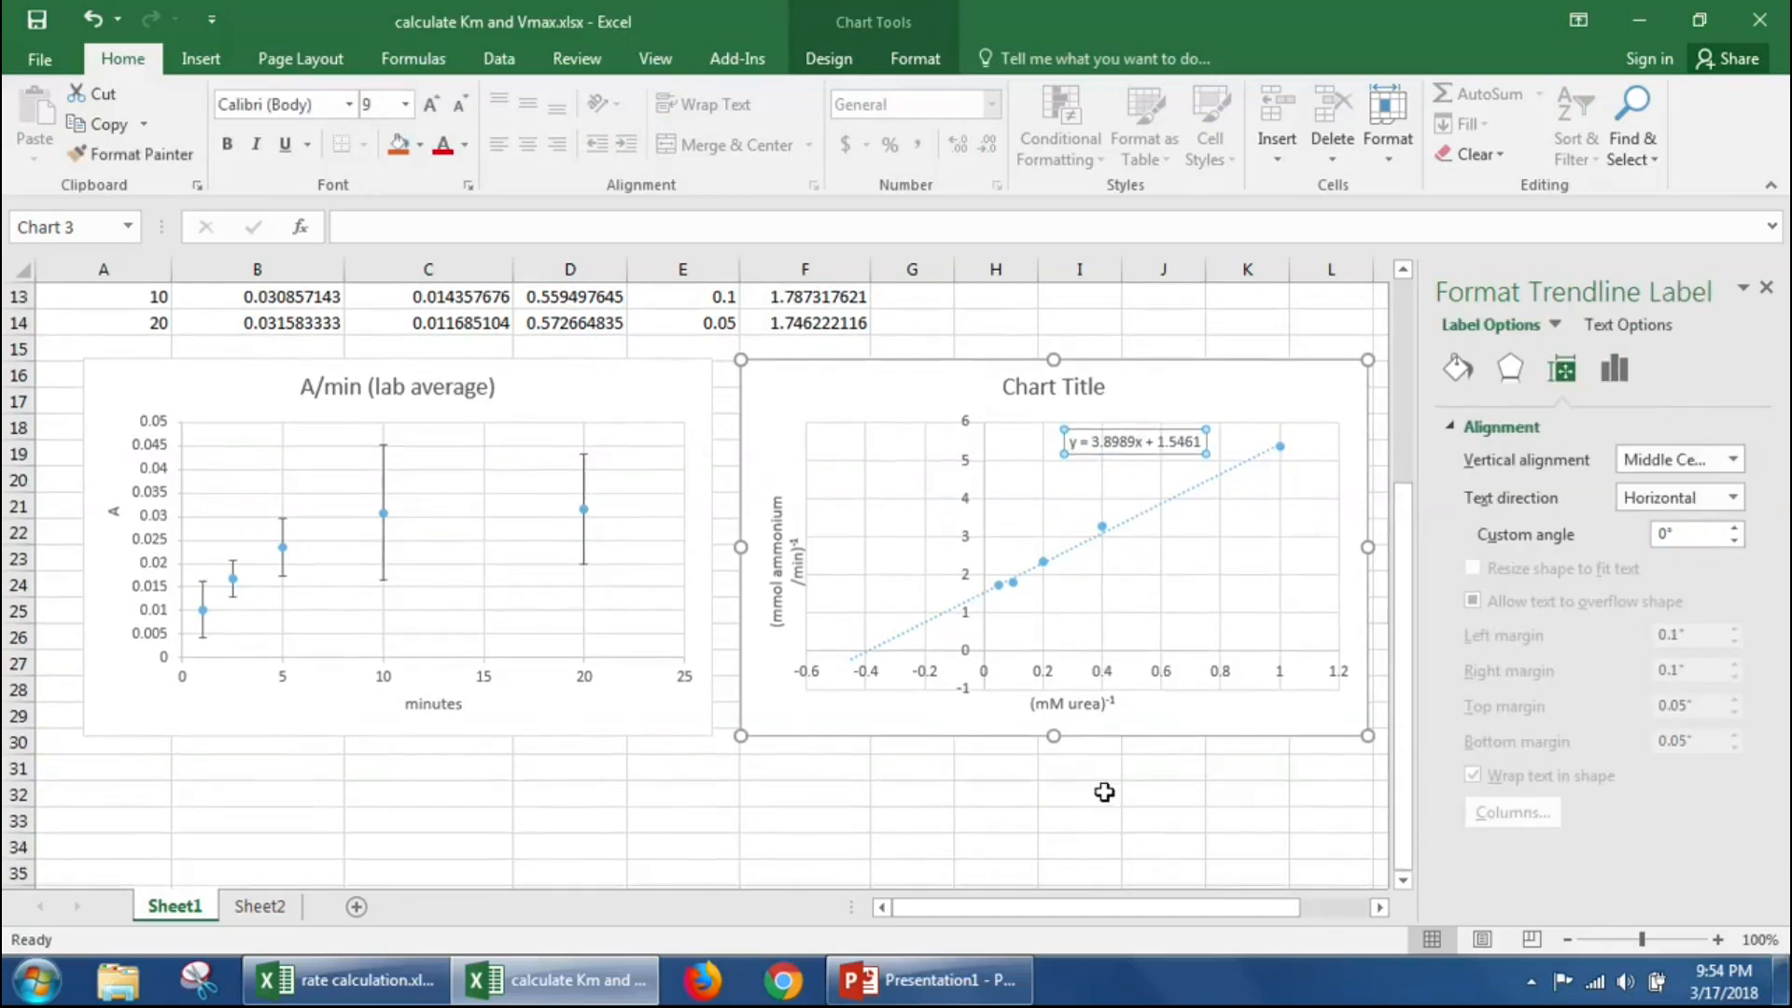
scroll(1104, 840, down, 1)
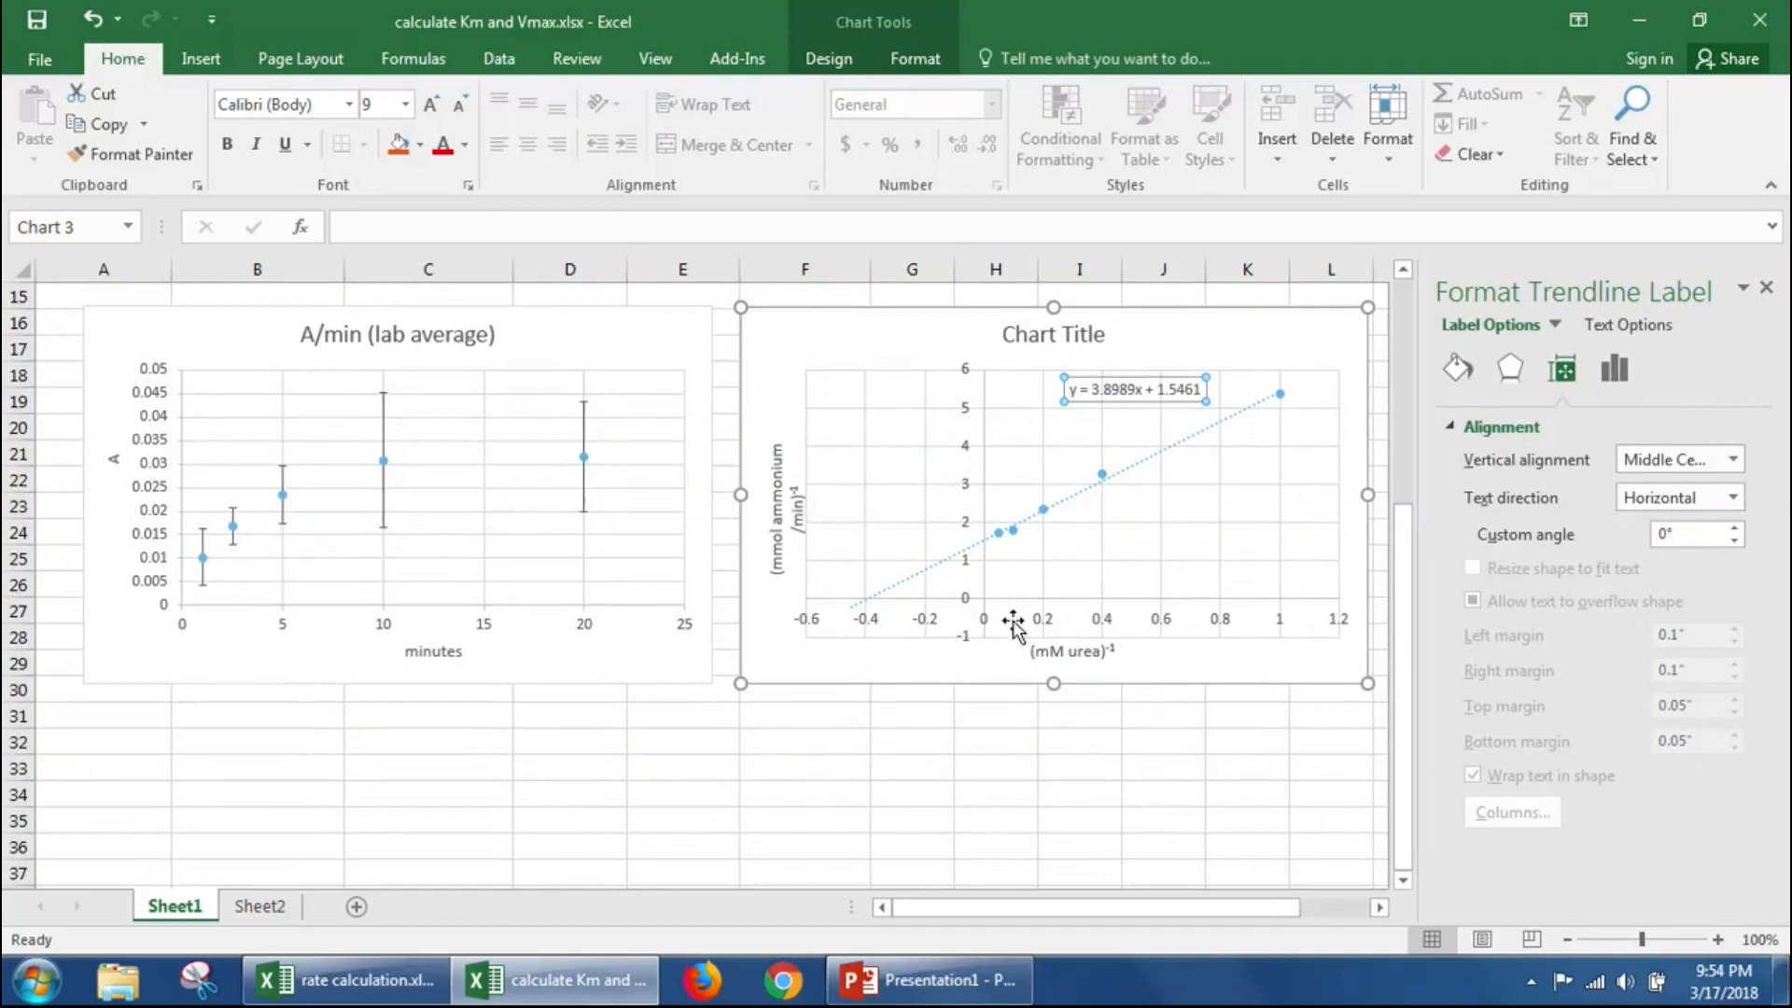
click(1003, 766)
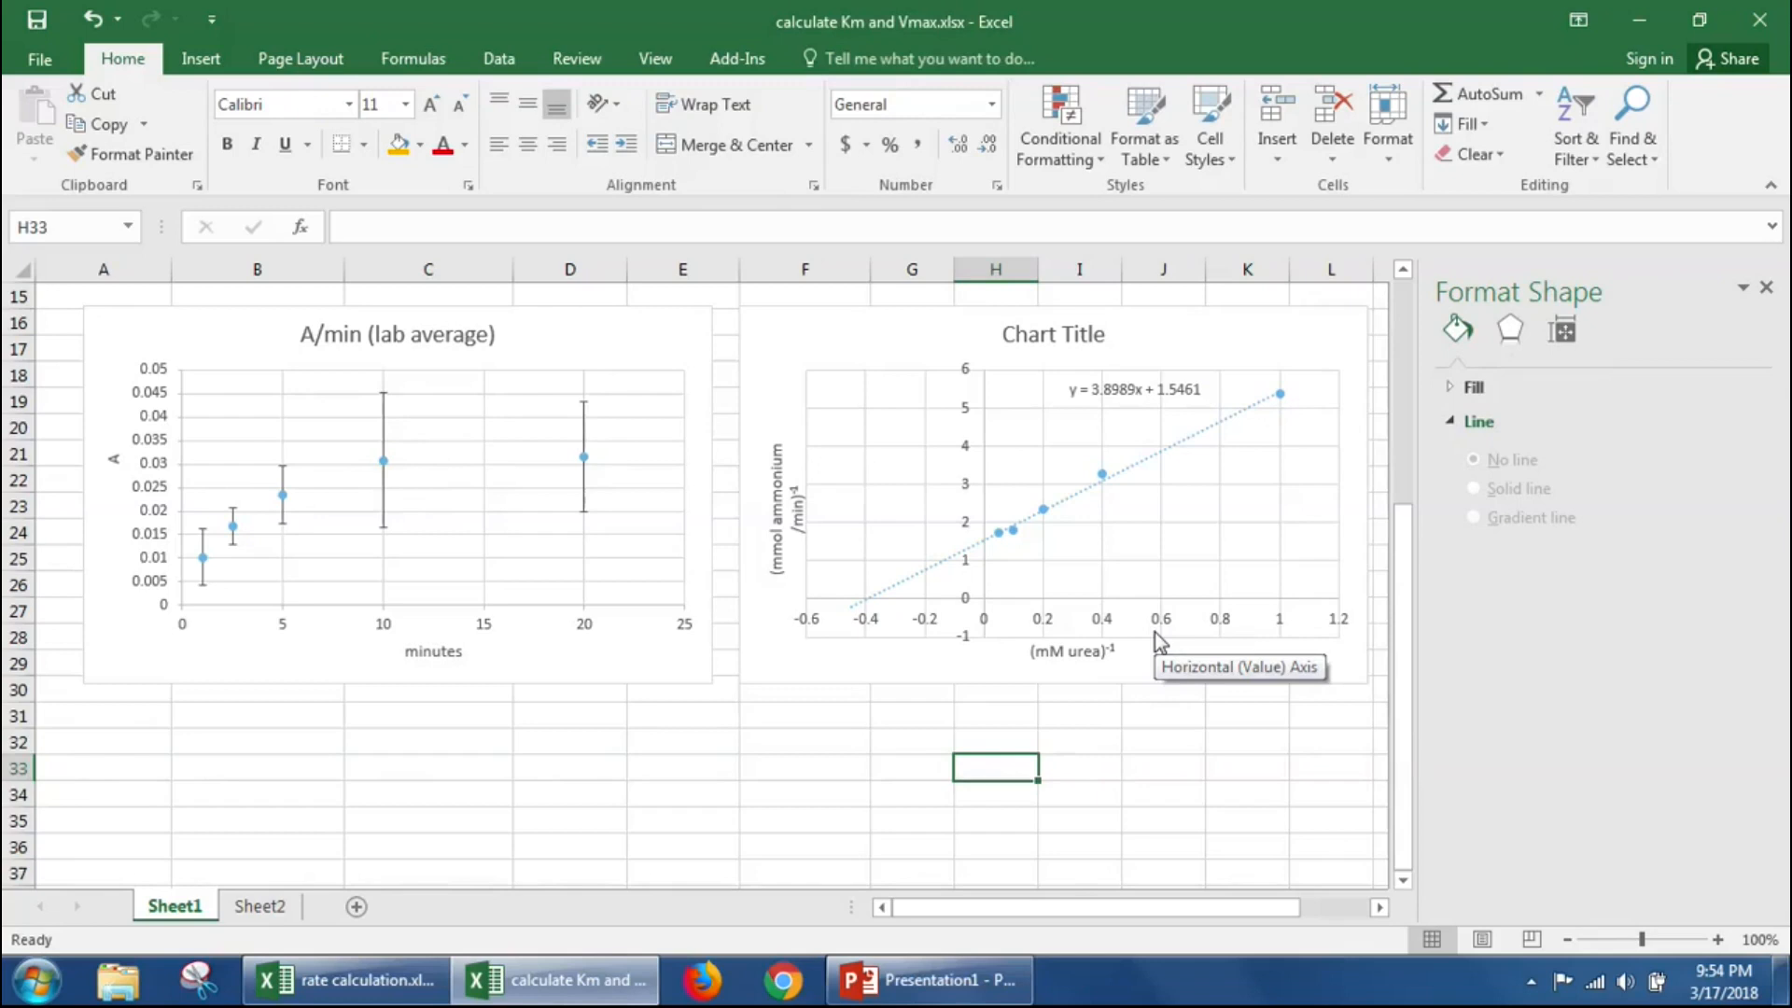
text(1)
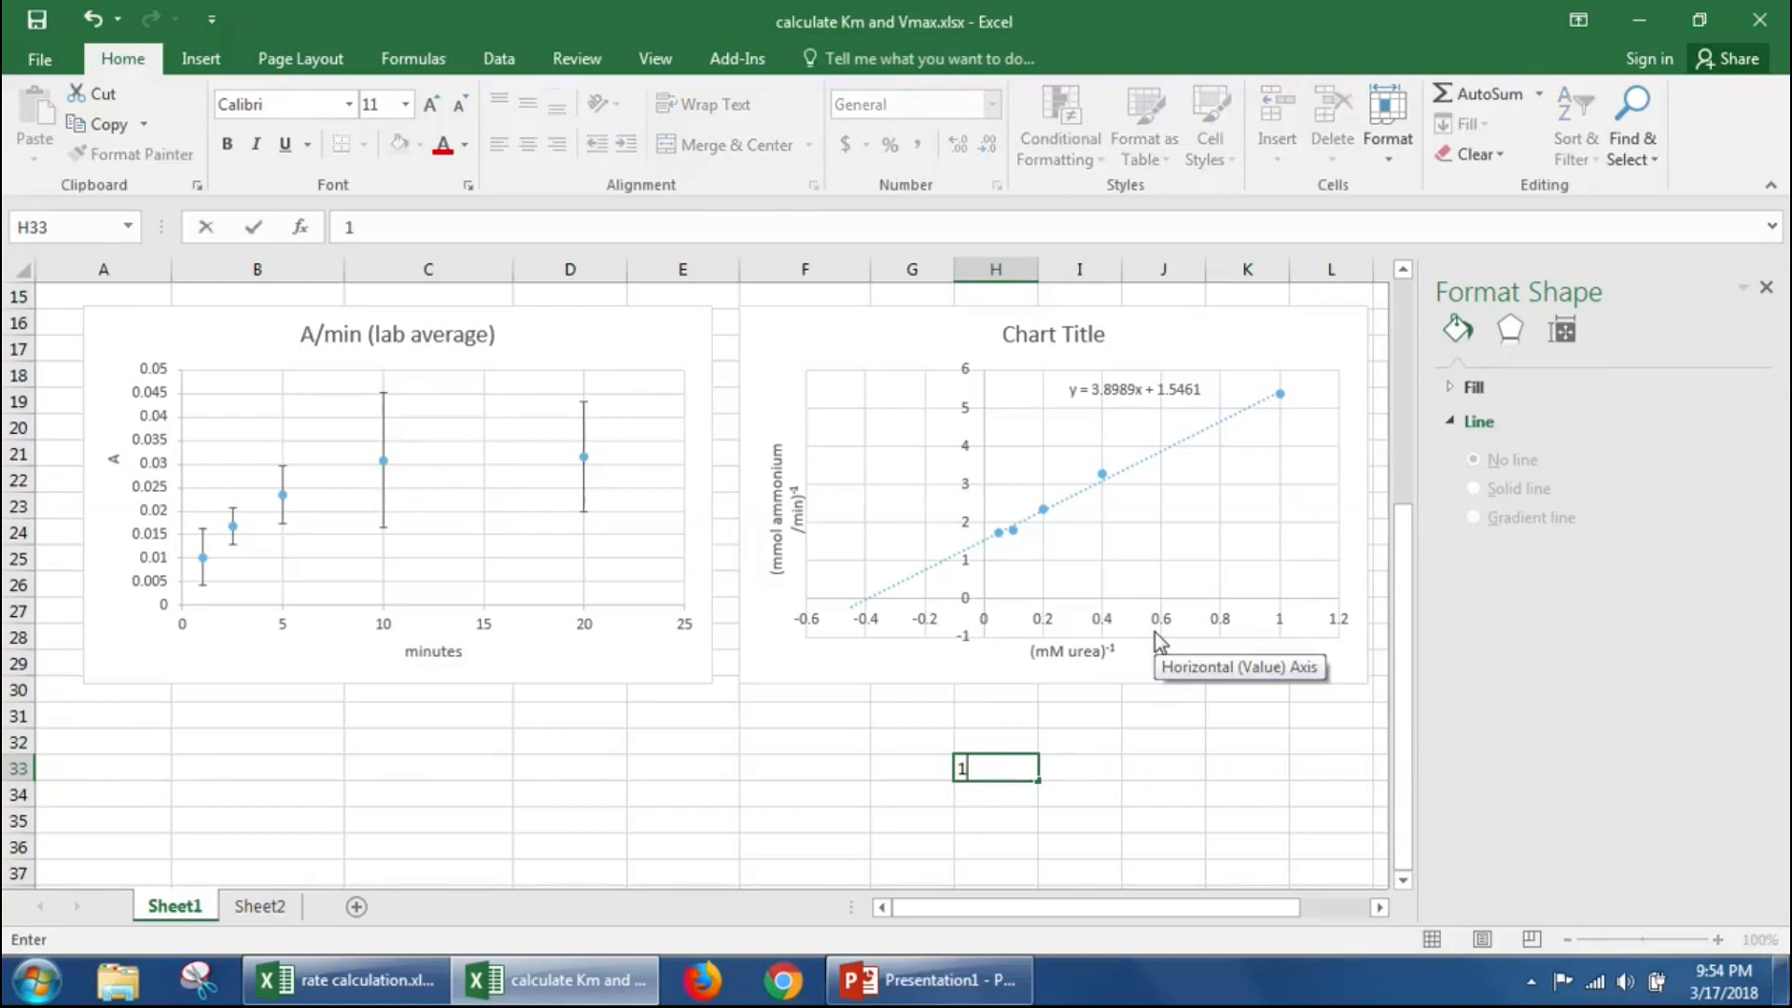
text(/vax)
key(BackSpace)
key(BackSpace)
key(BackSpace)
text(Vmax)
key(Tab)
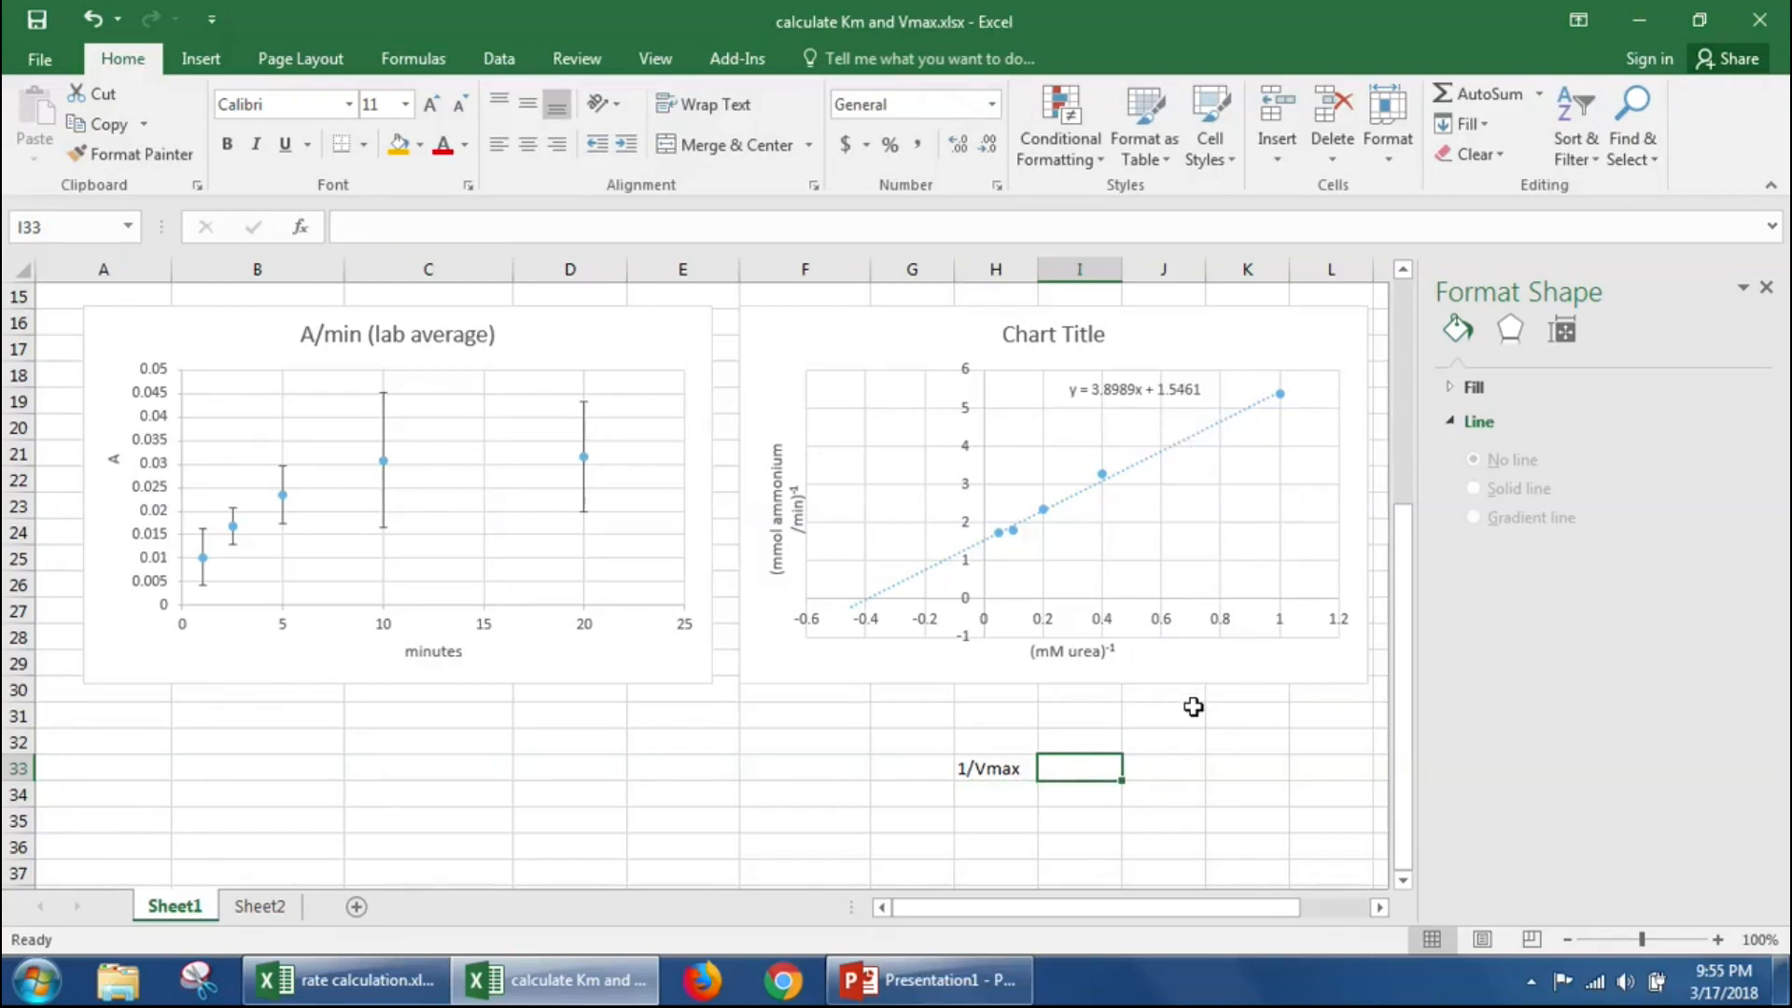
text(1)
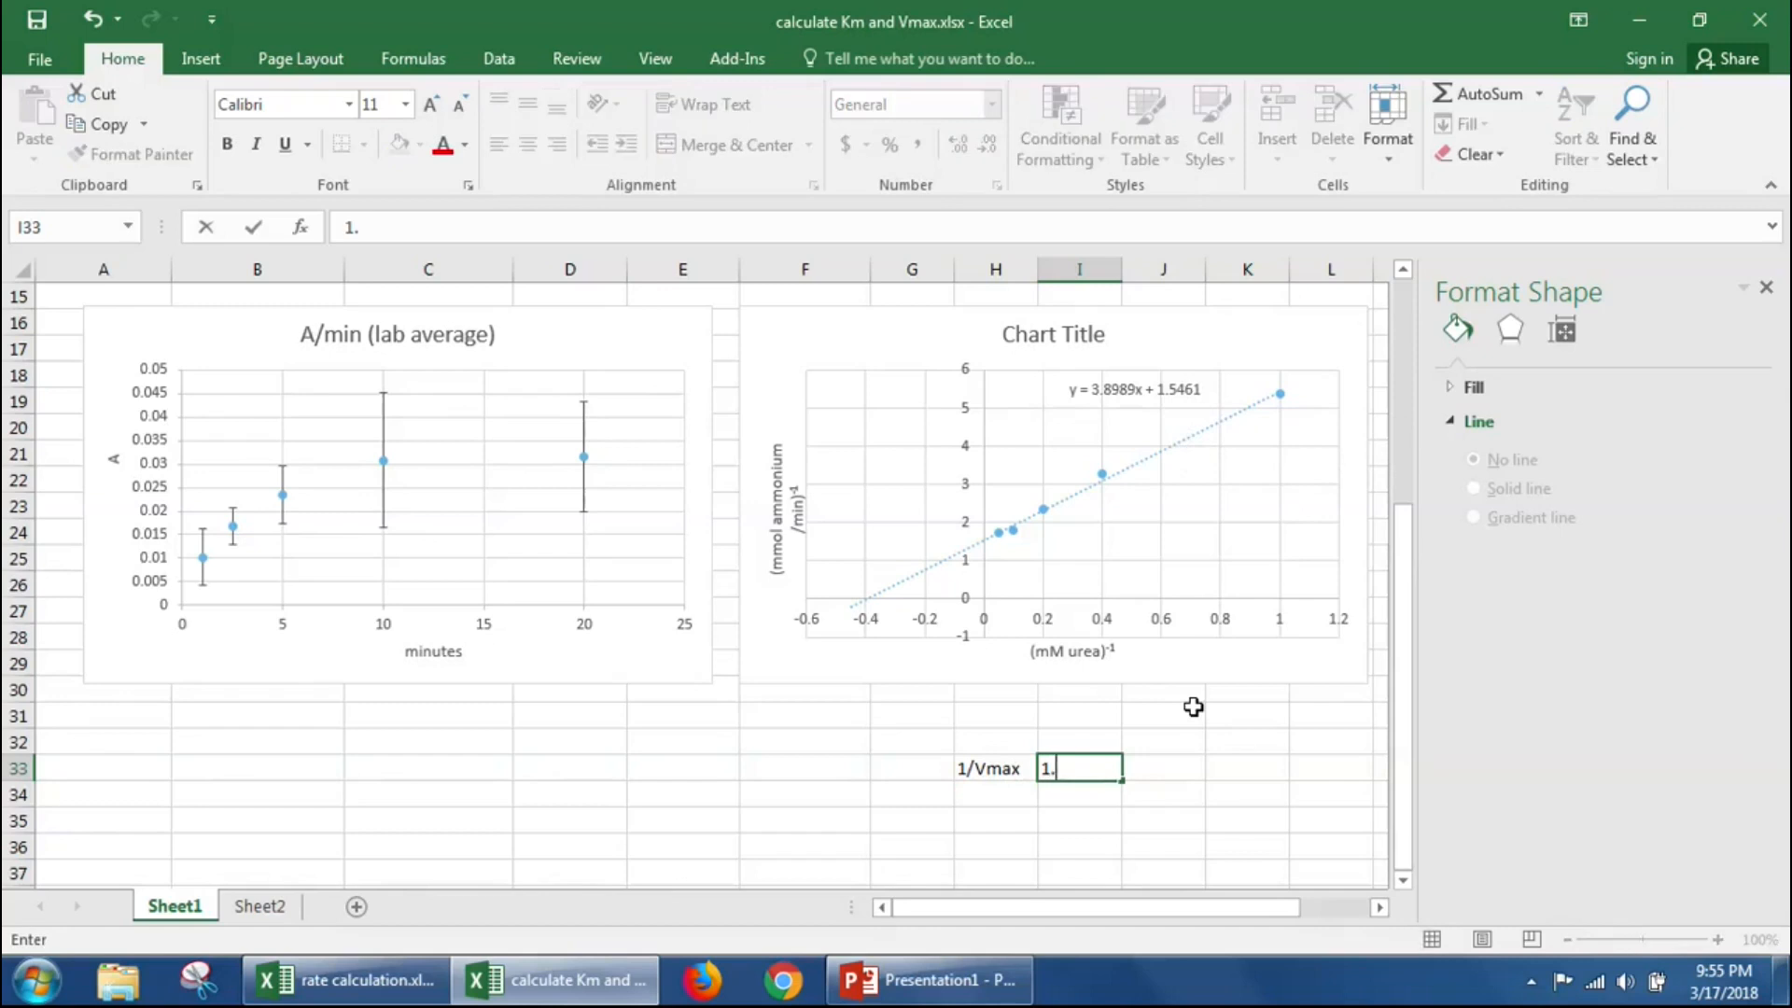
text(.5461)
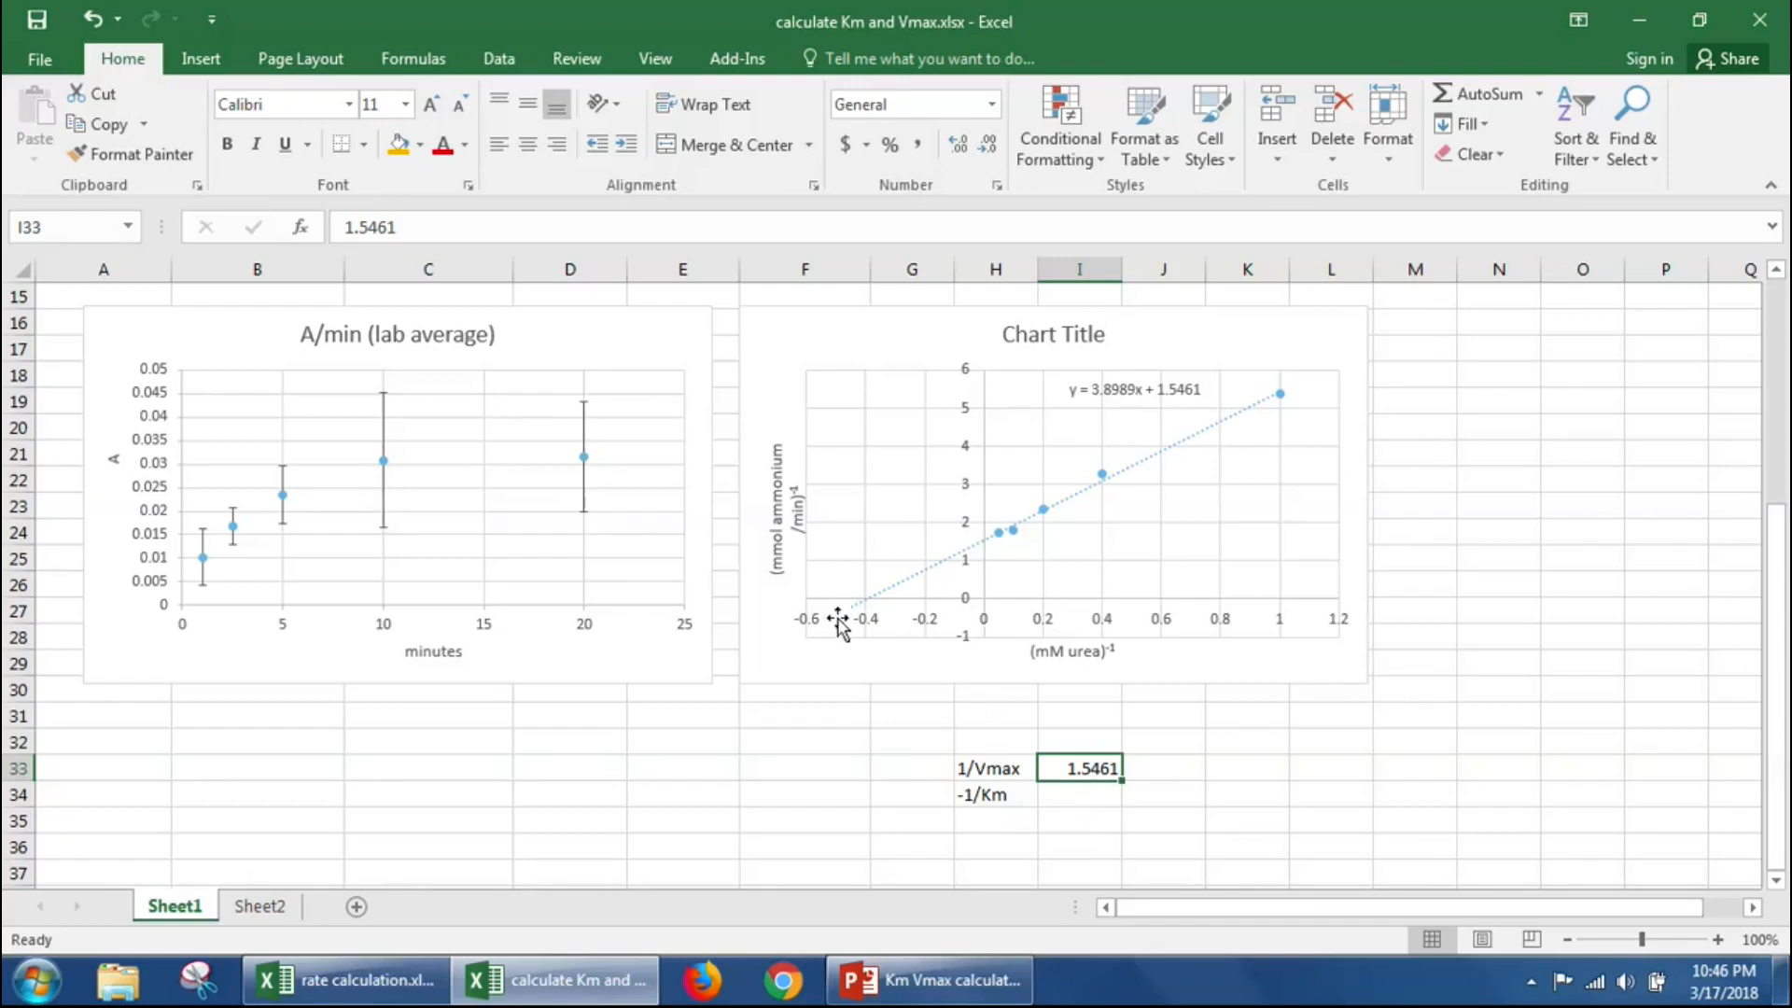
Step: Calculate -1/Km in I34 from the trendline's intercept and slope with the formula =-1.5461/3.8989
click(1082, 798)
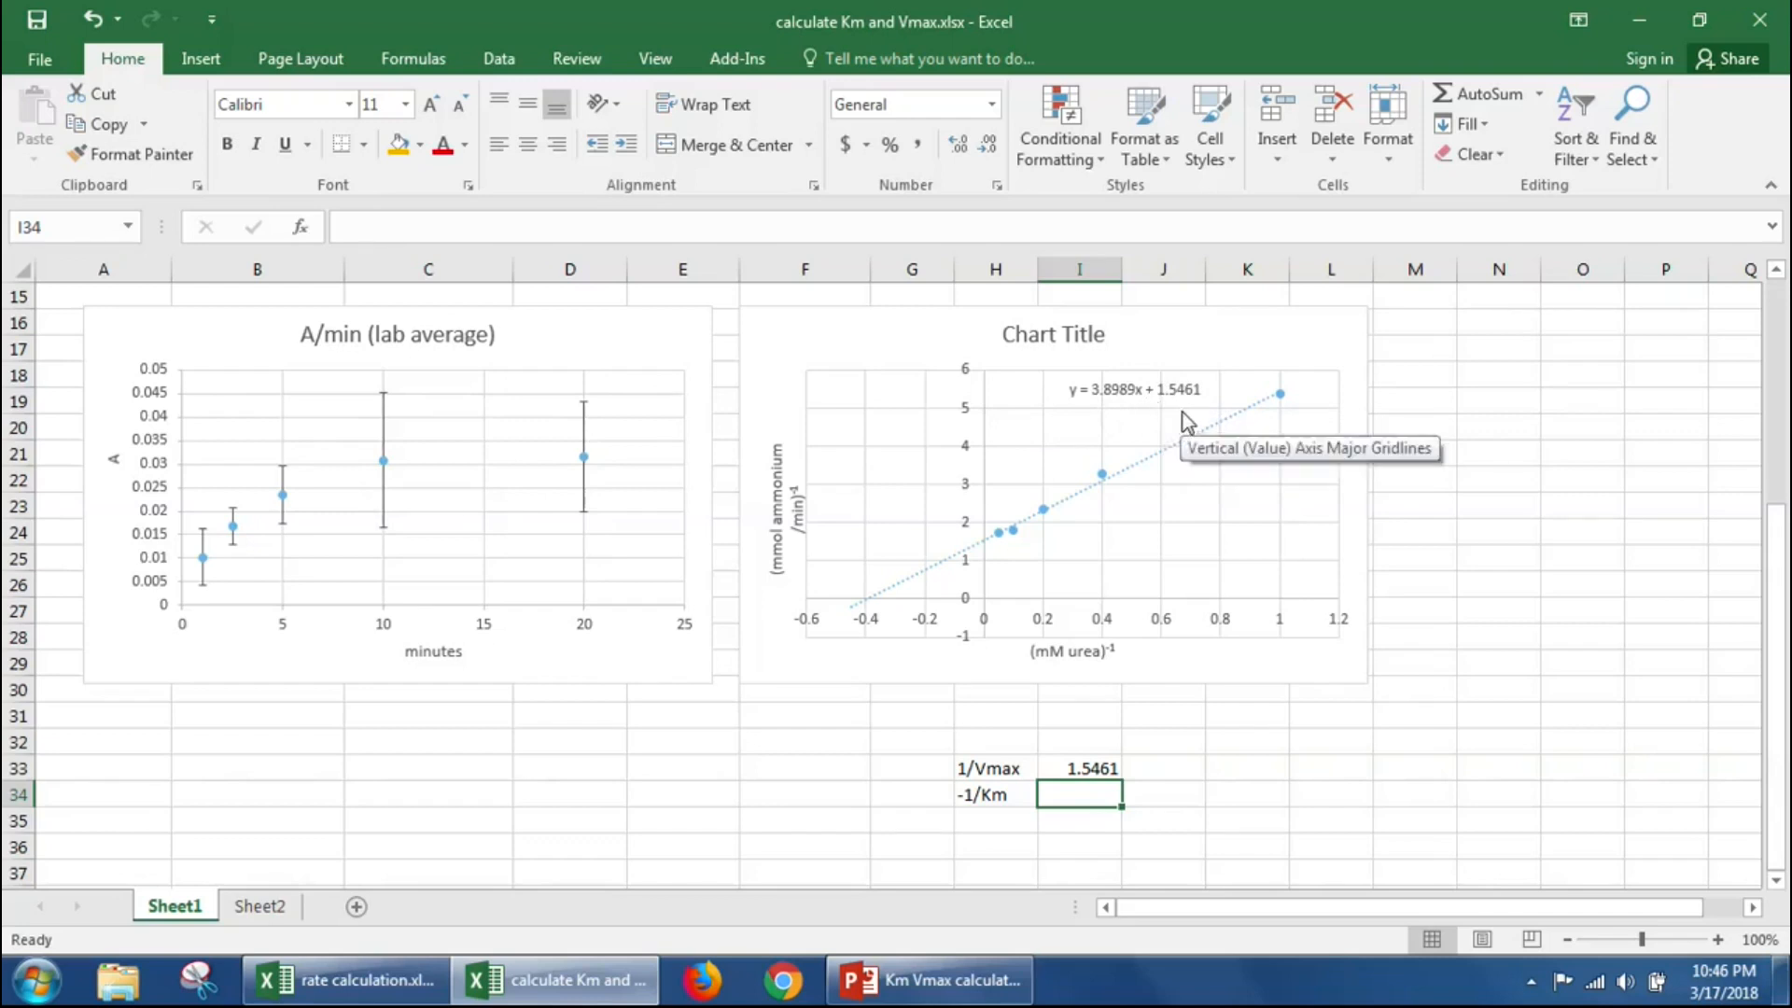
click(529, 222)
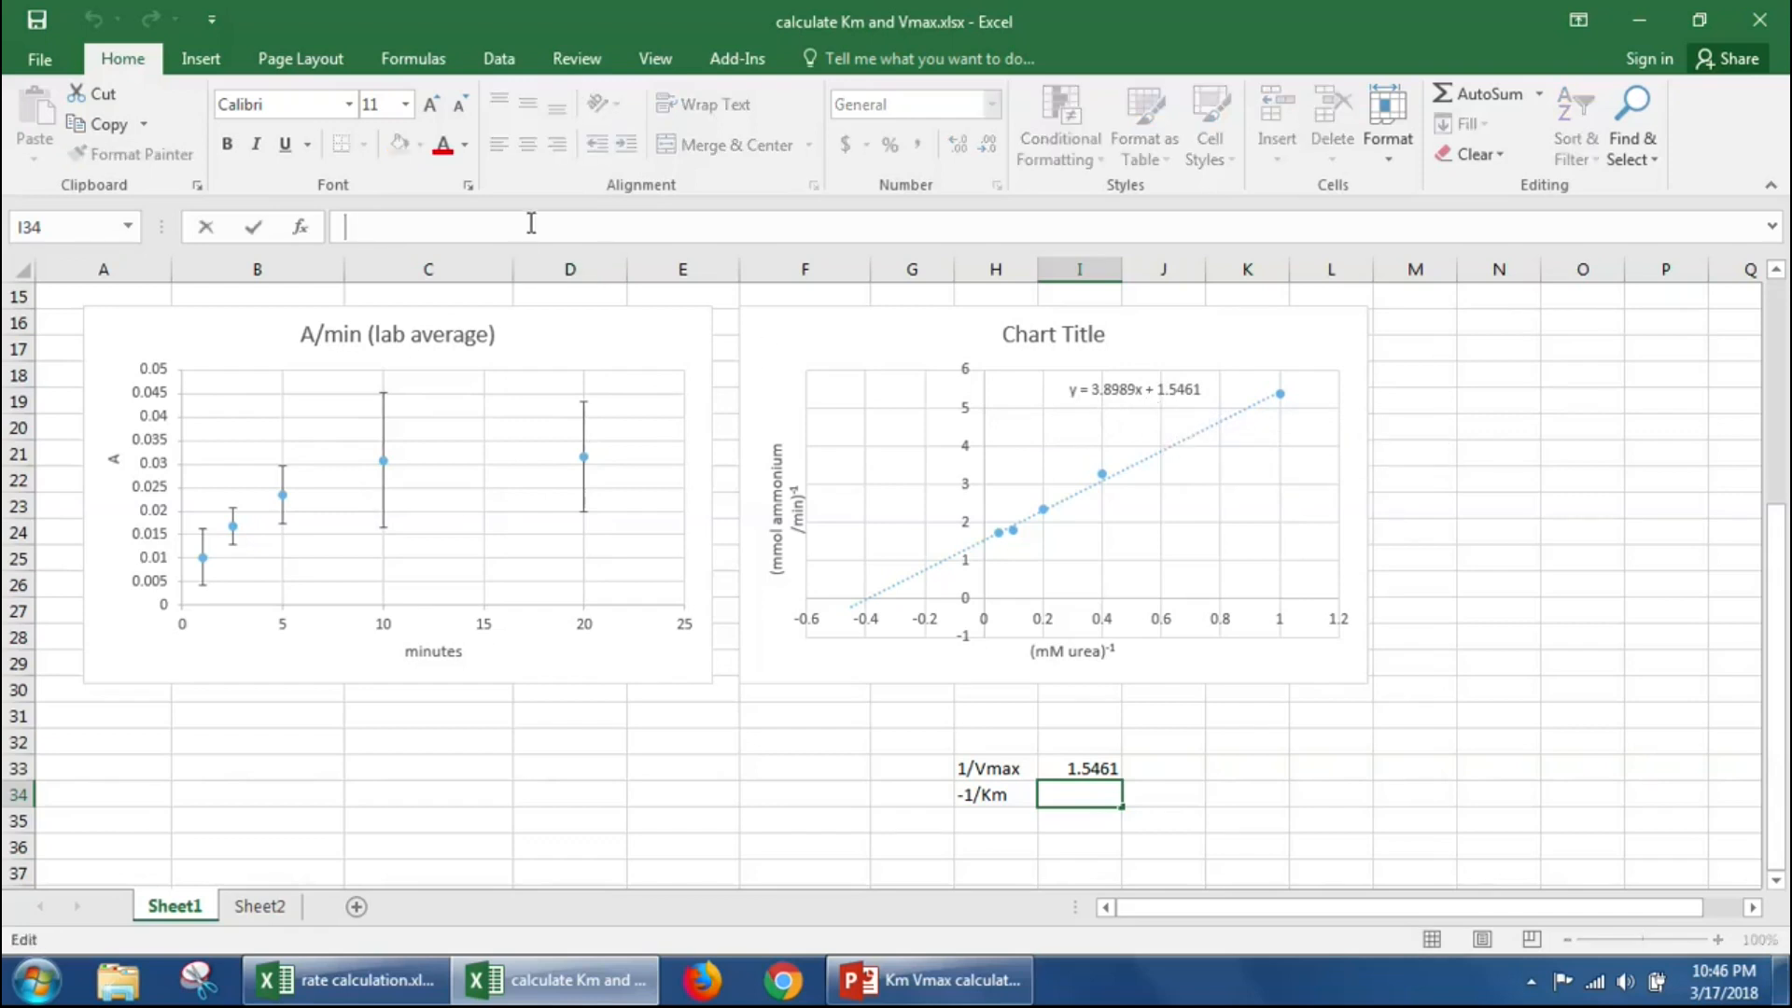
text(=)
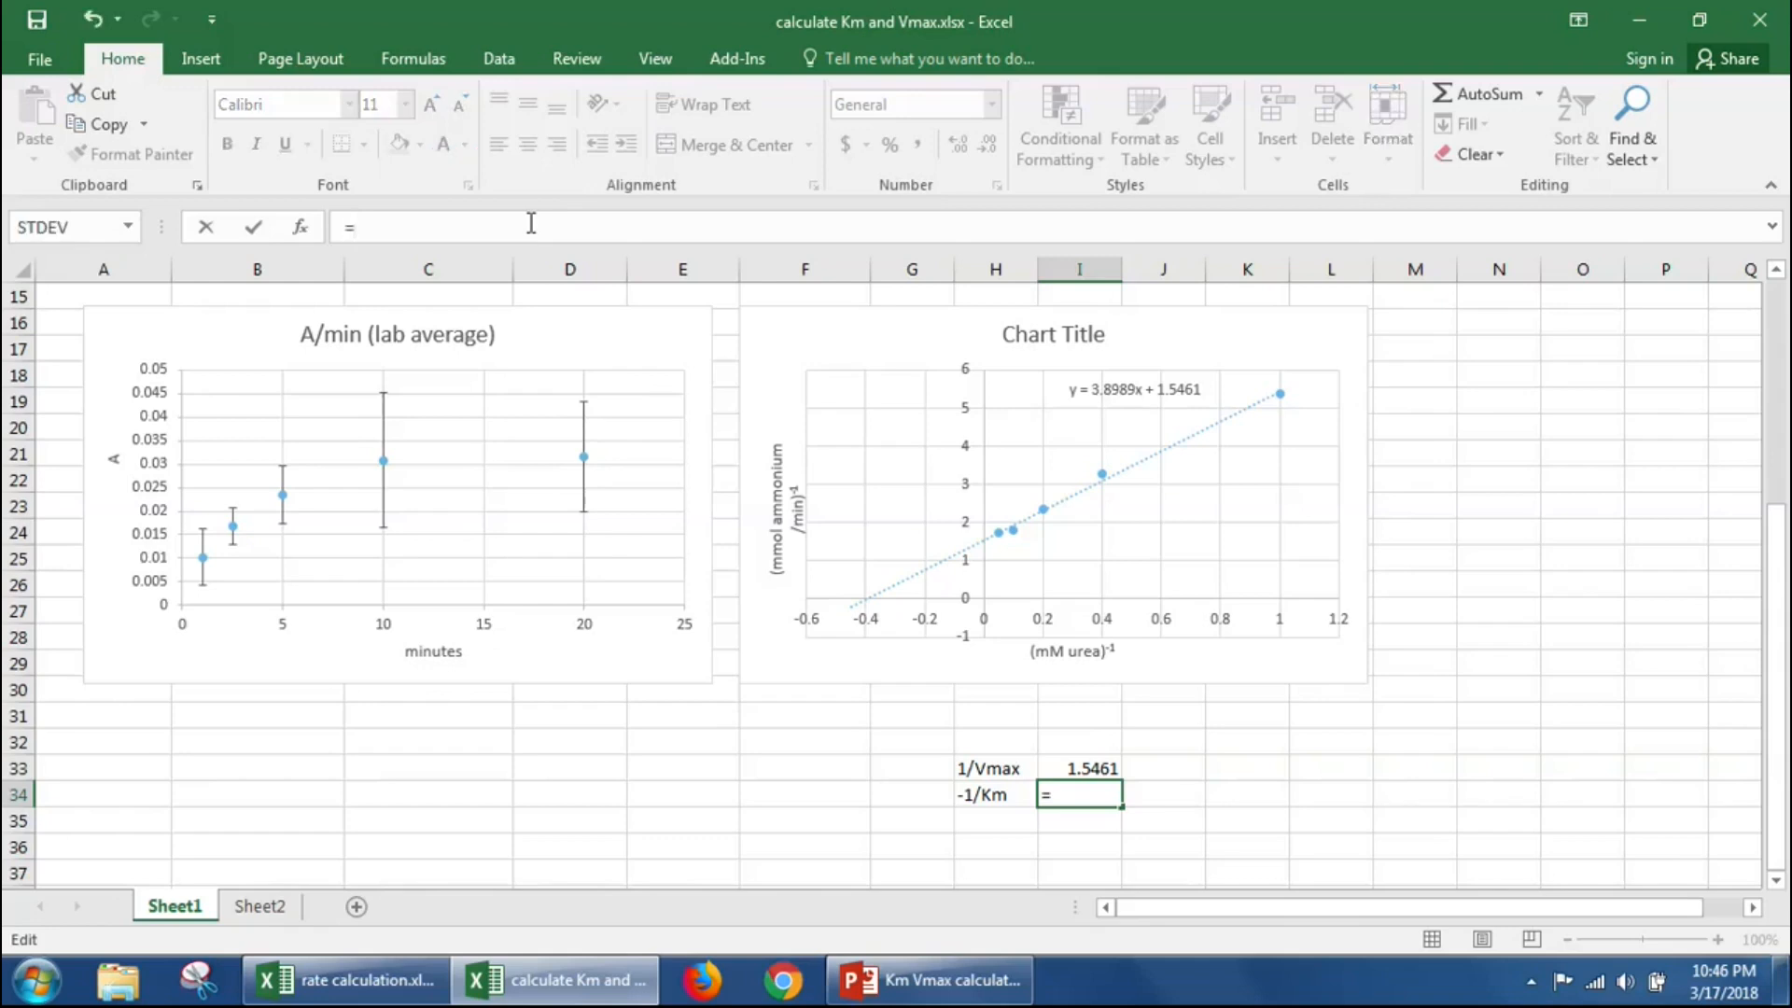
text(1.5461)
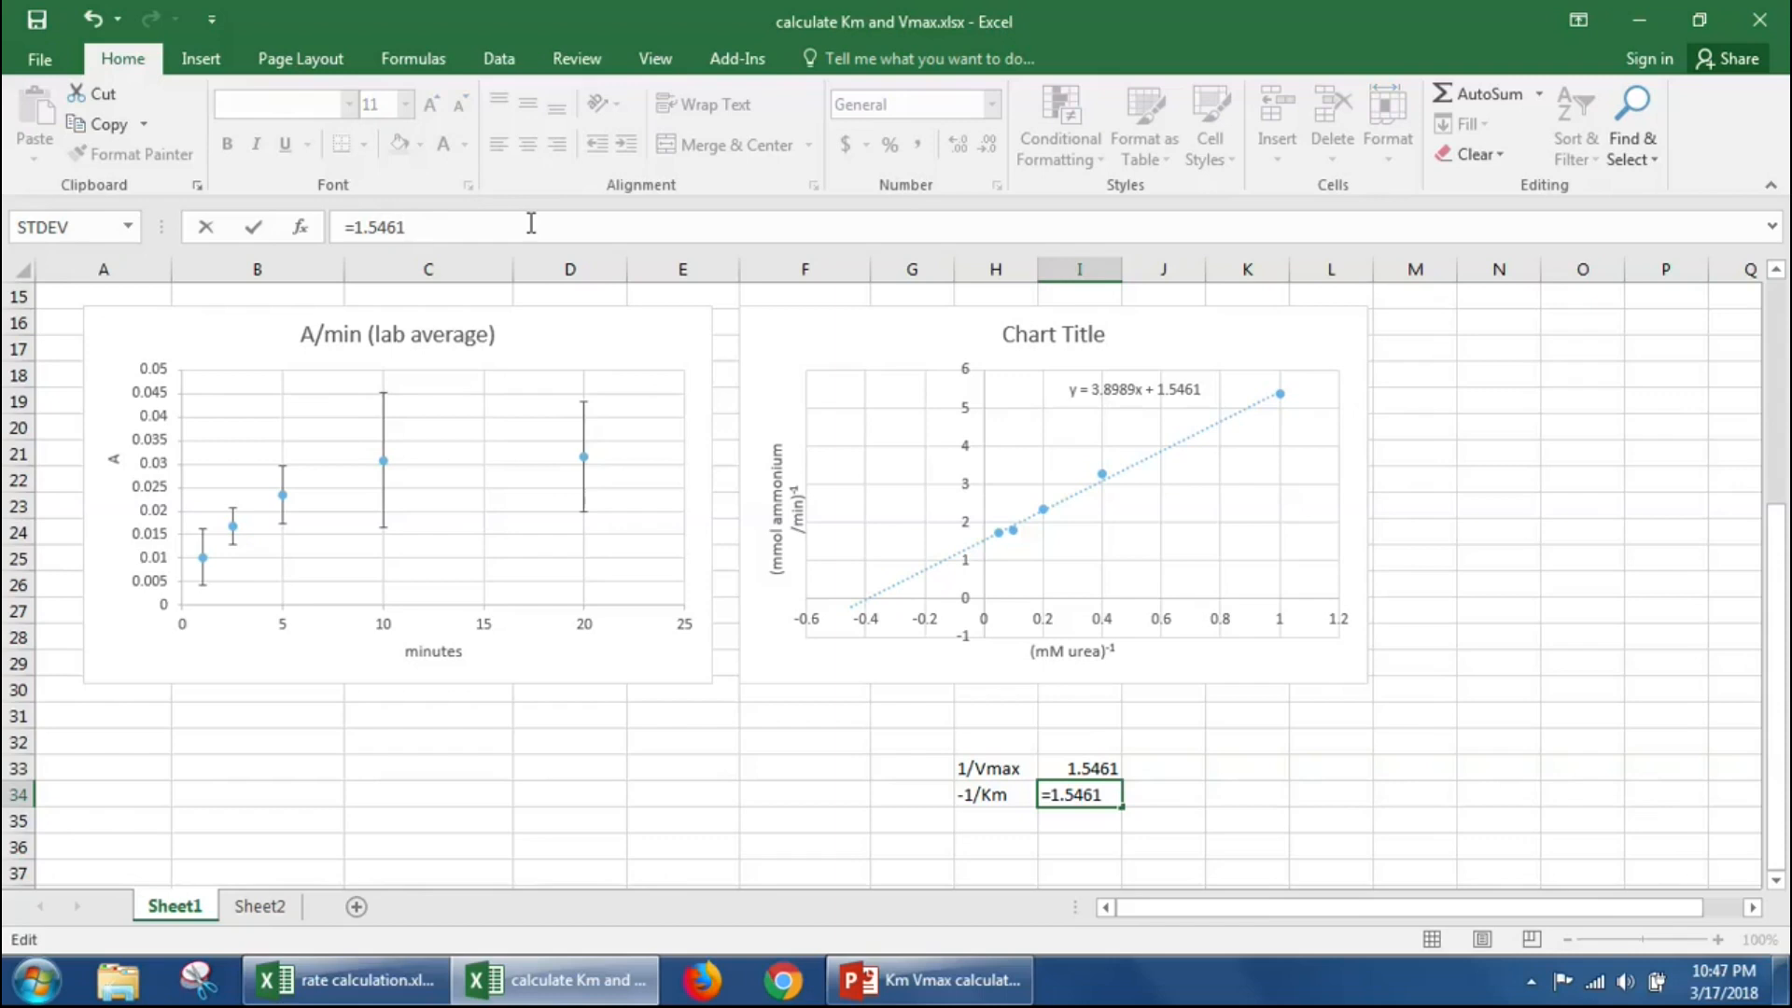
click(356, 226)
text(-)
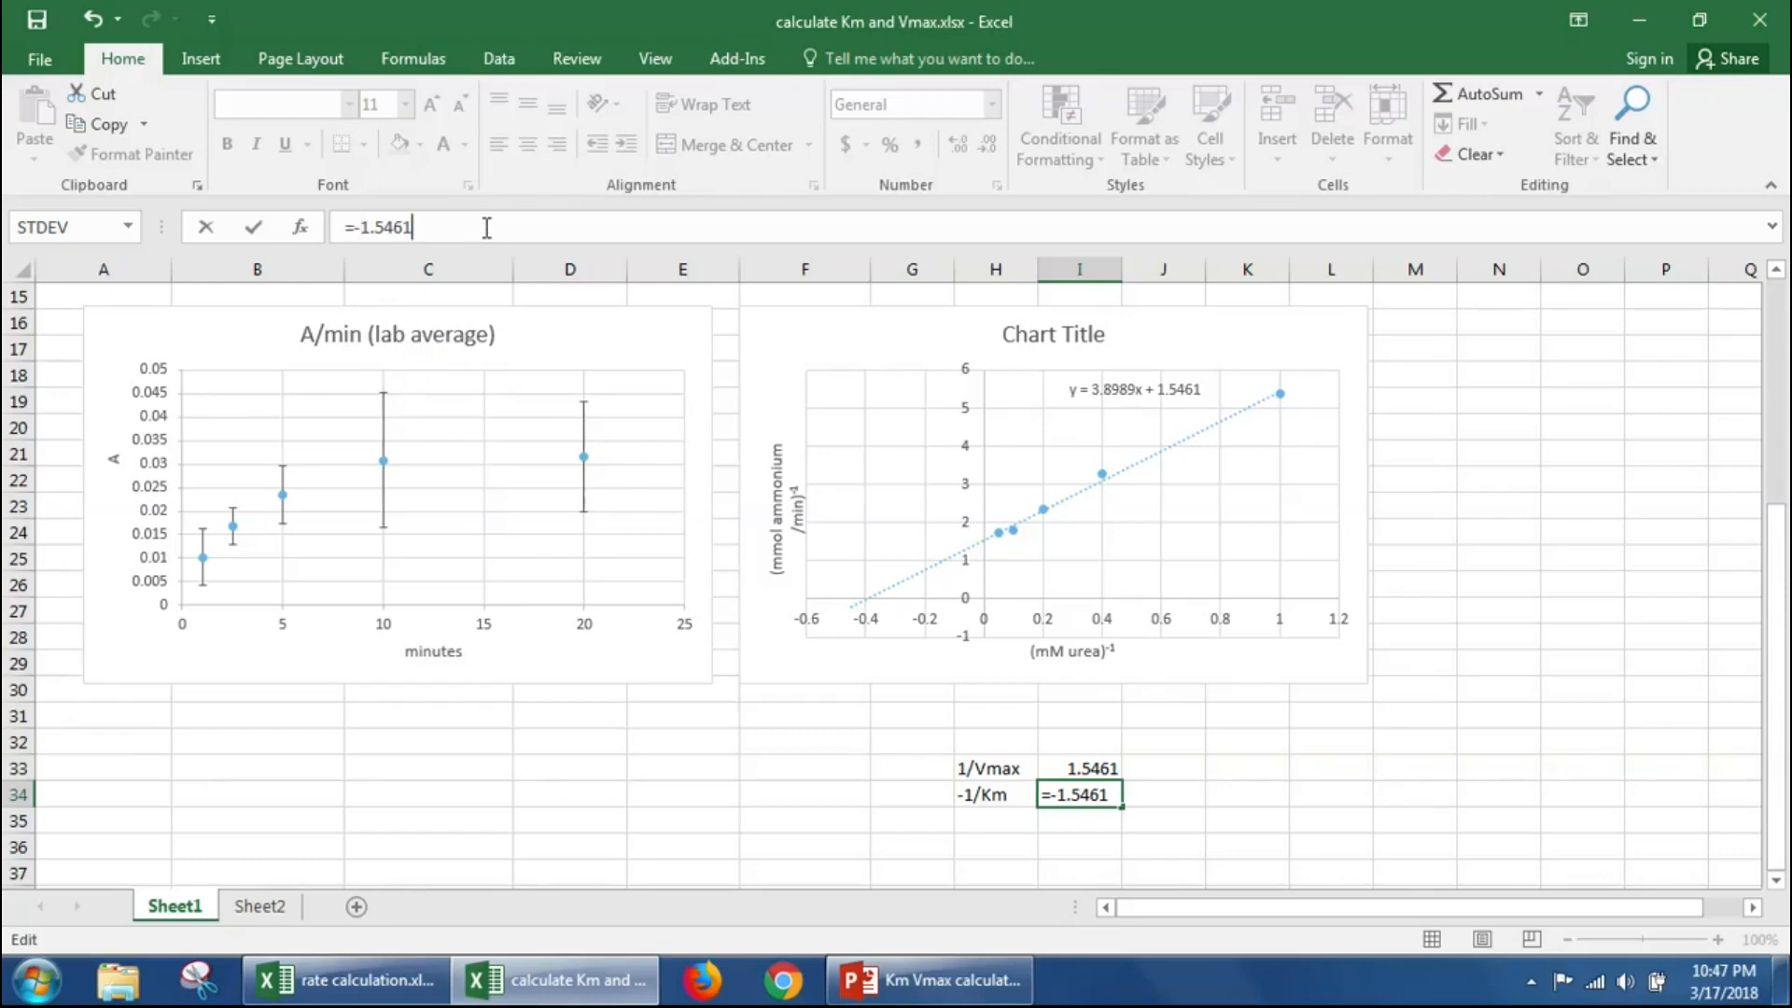
text(/)
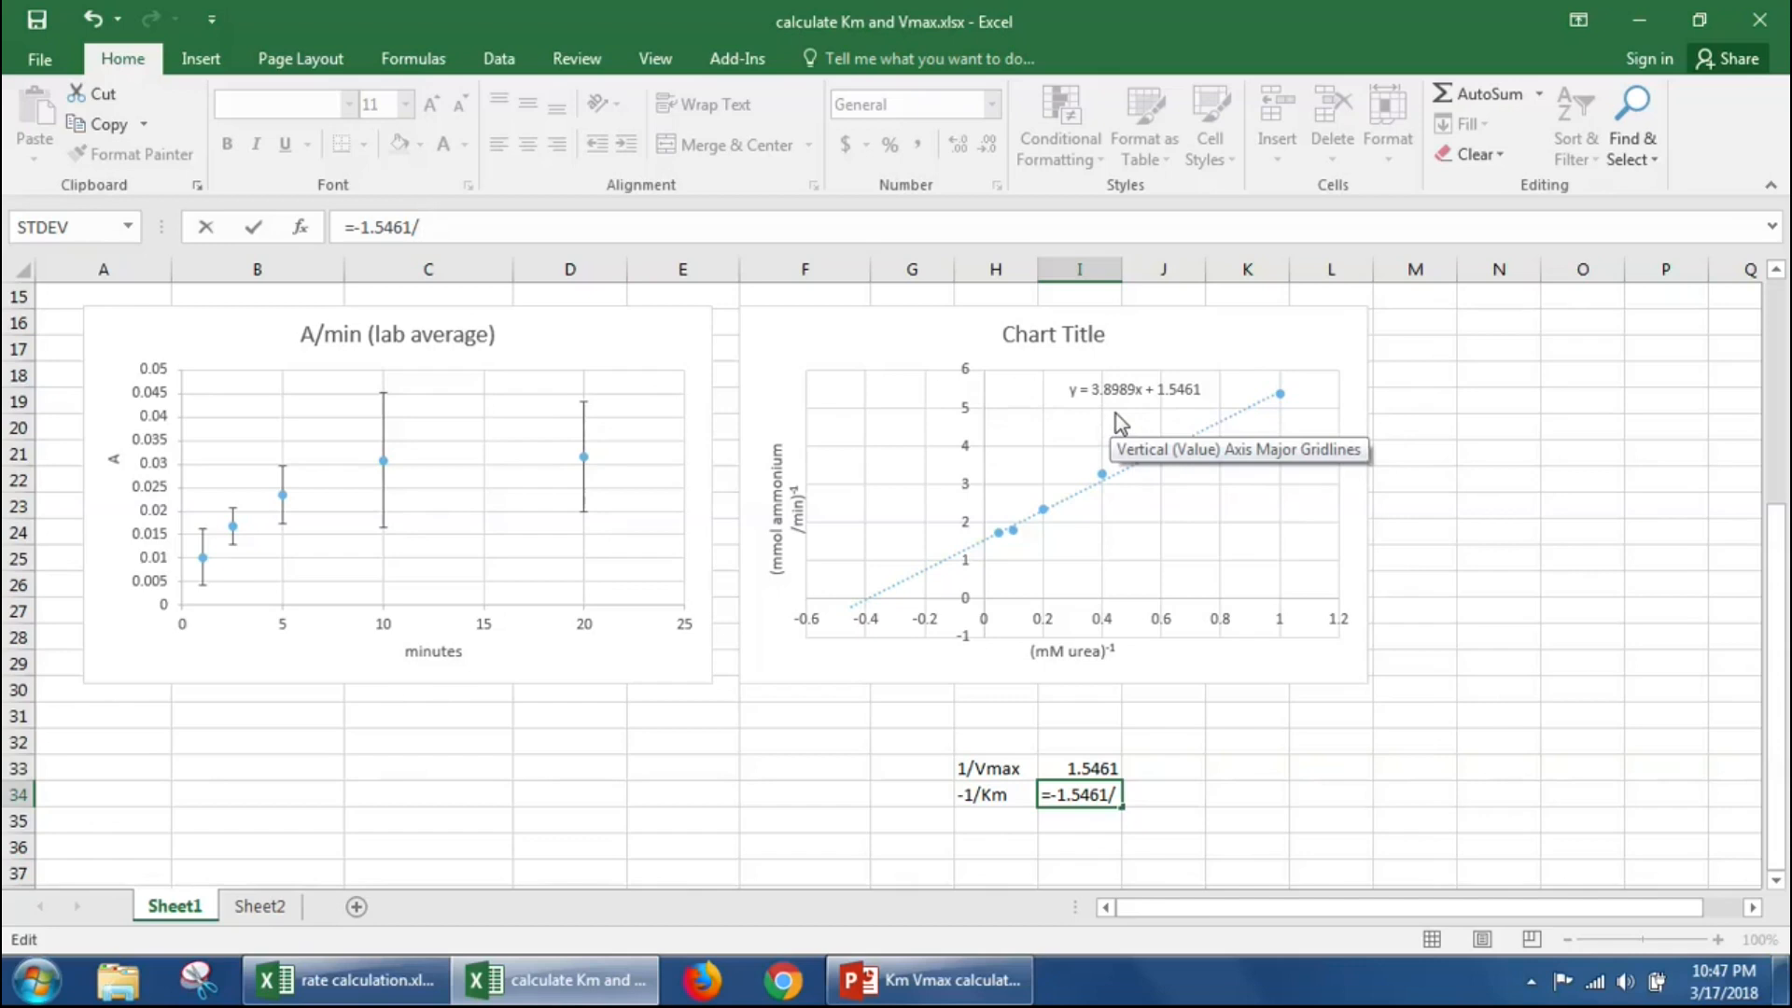
text(3)
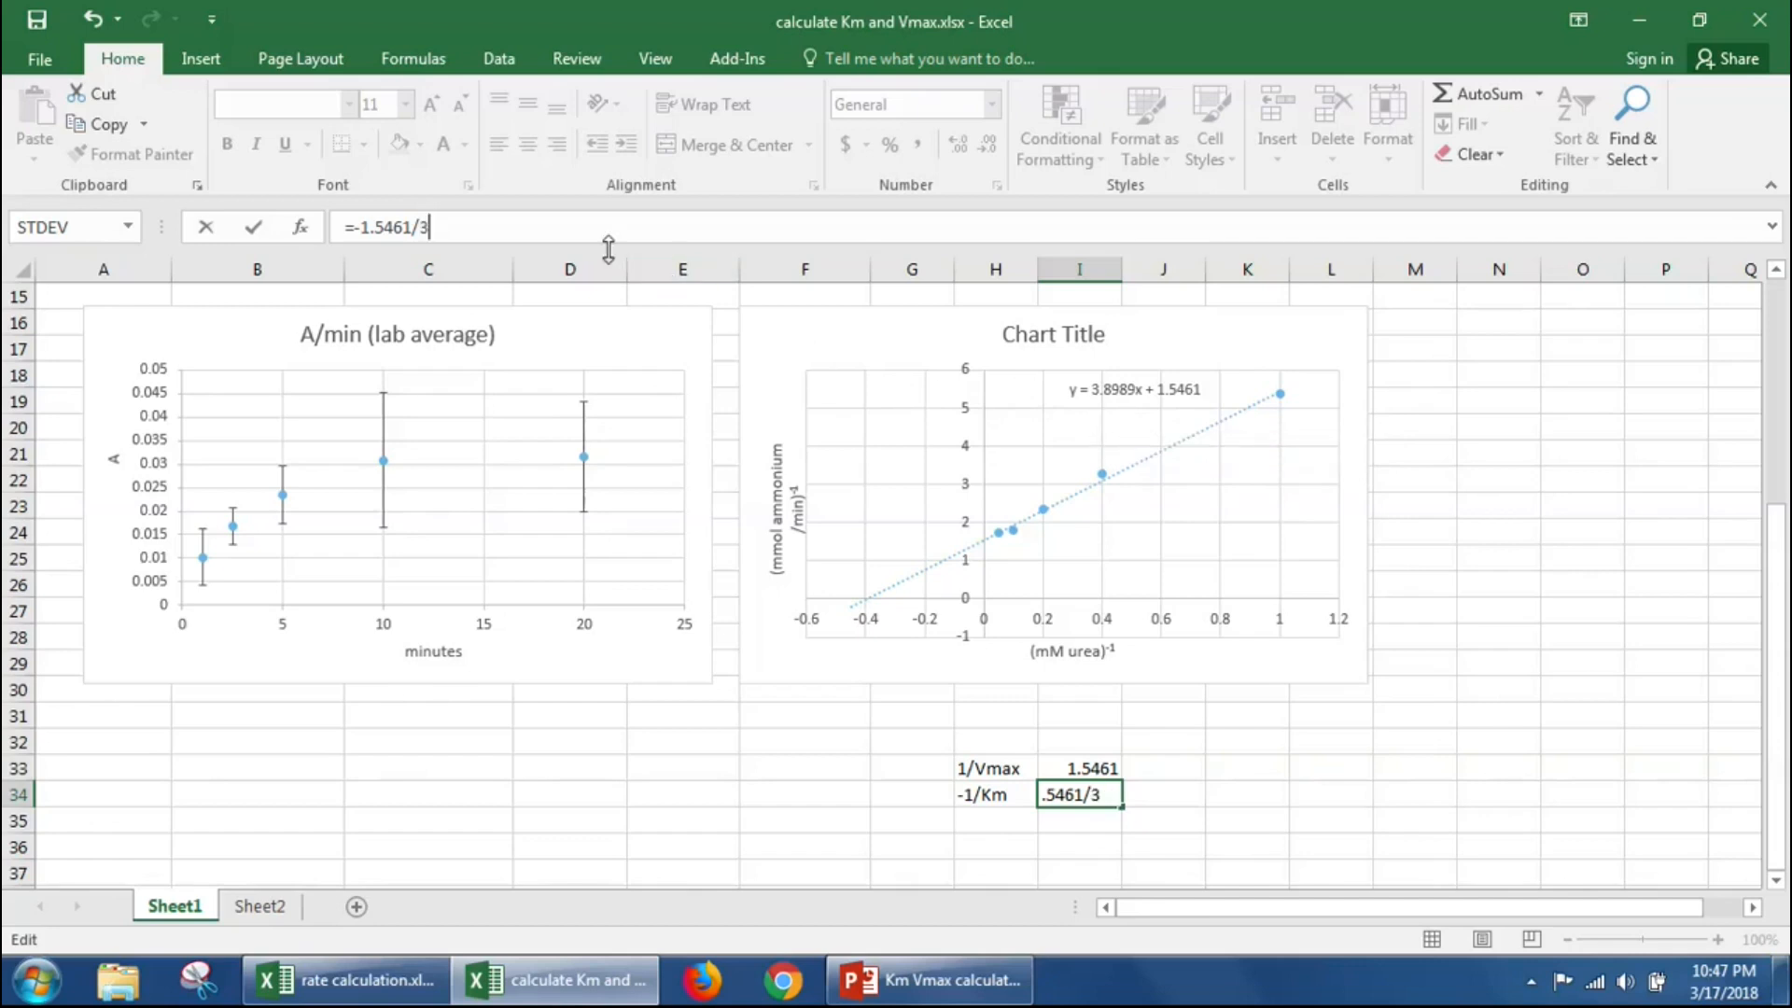
text(.8989)
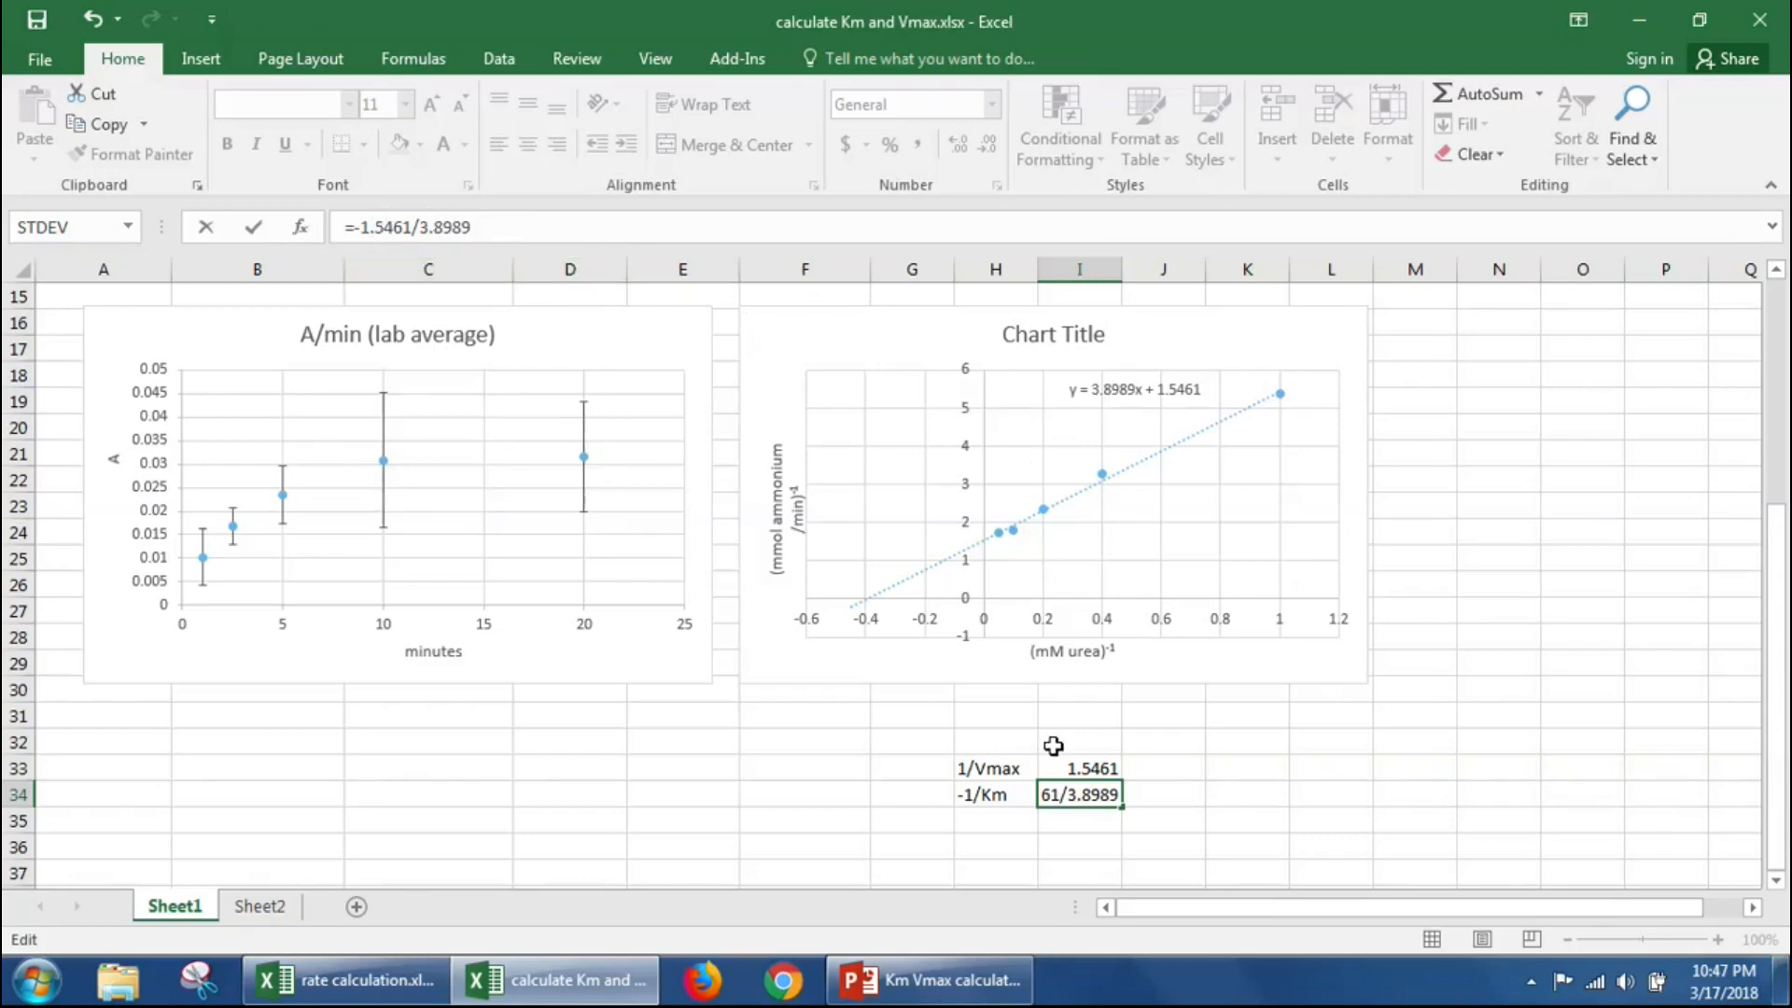
key(Return)
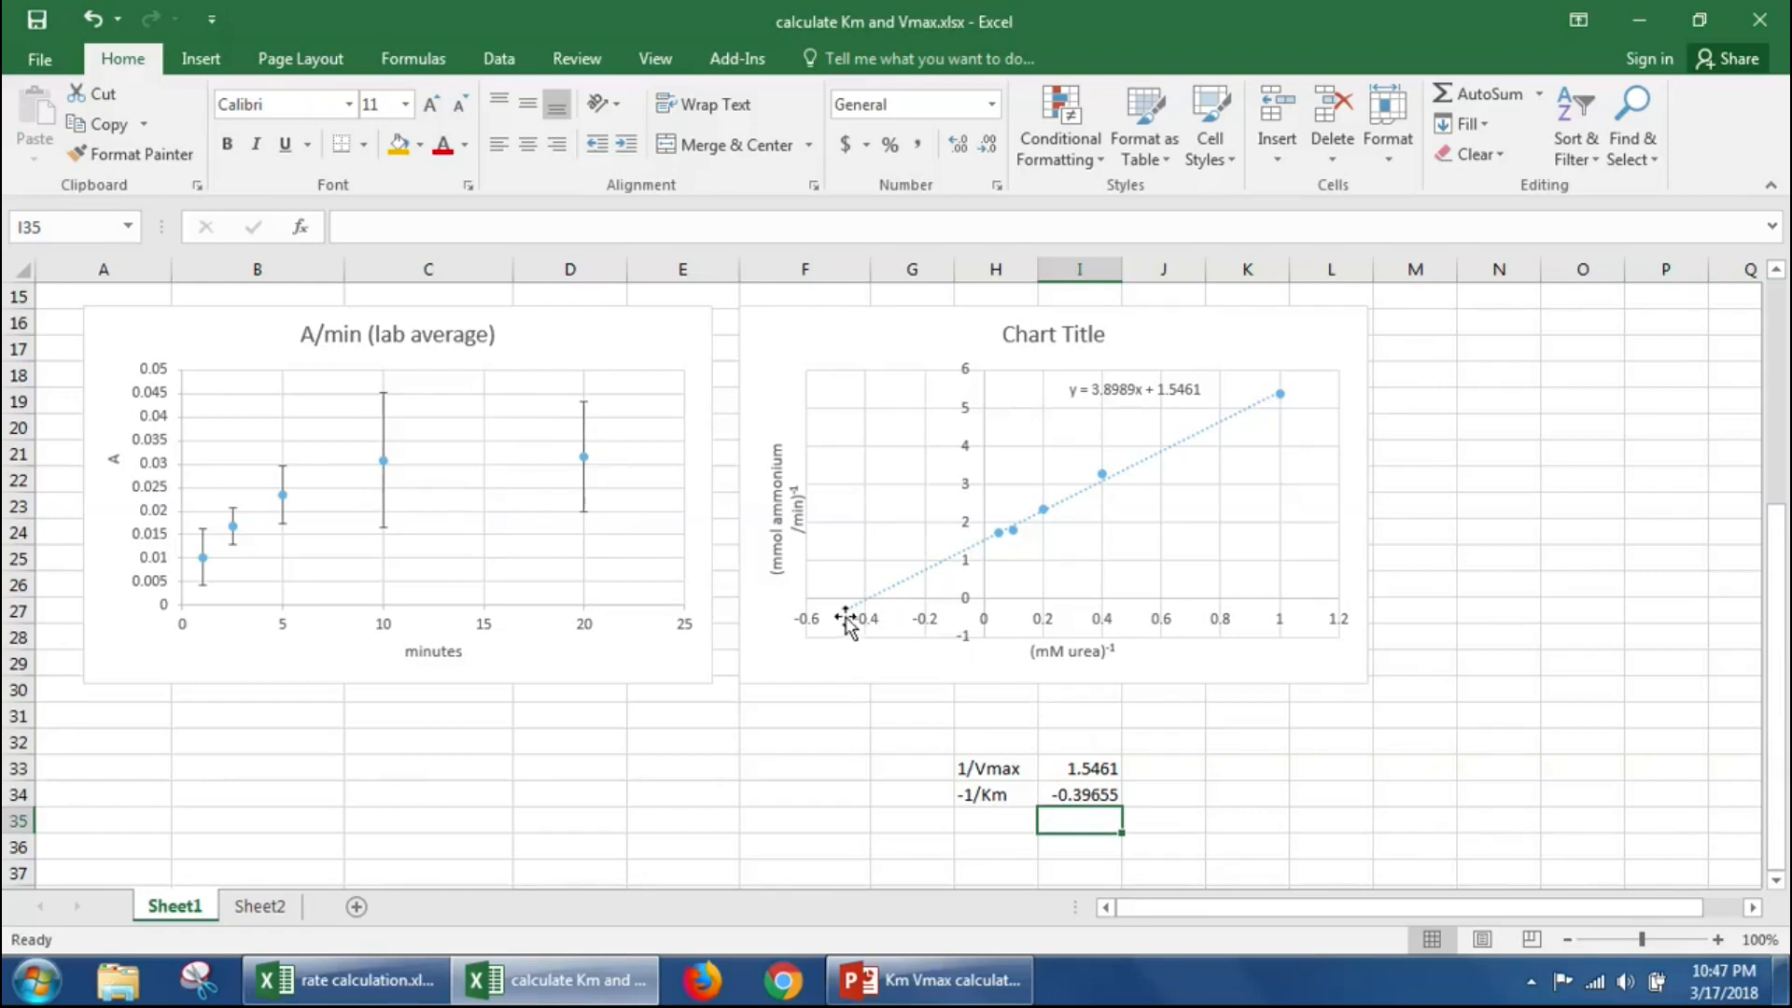
Step: Add the labels "Vmax" in K33 and "Km" in K34
click(1241, 765)
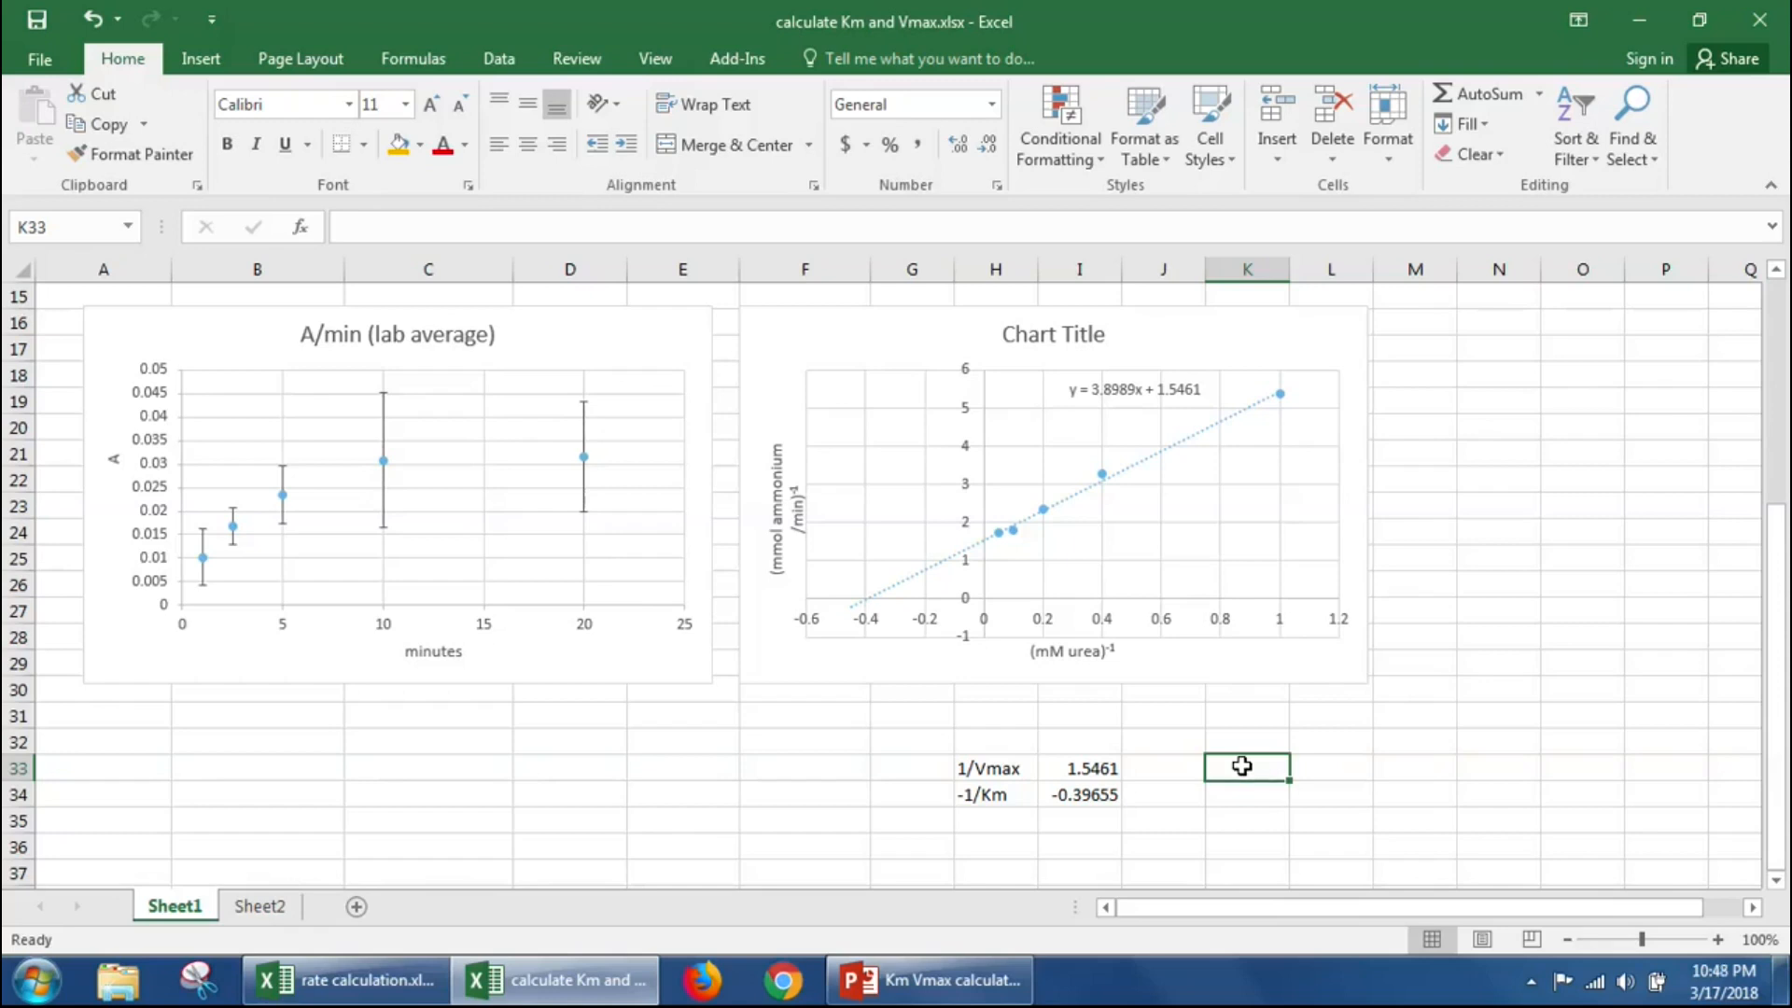
text(Vma)
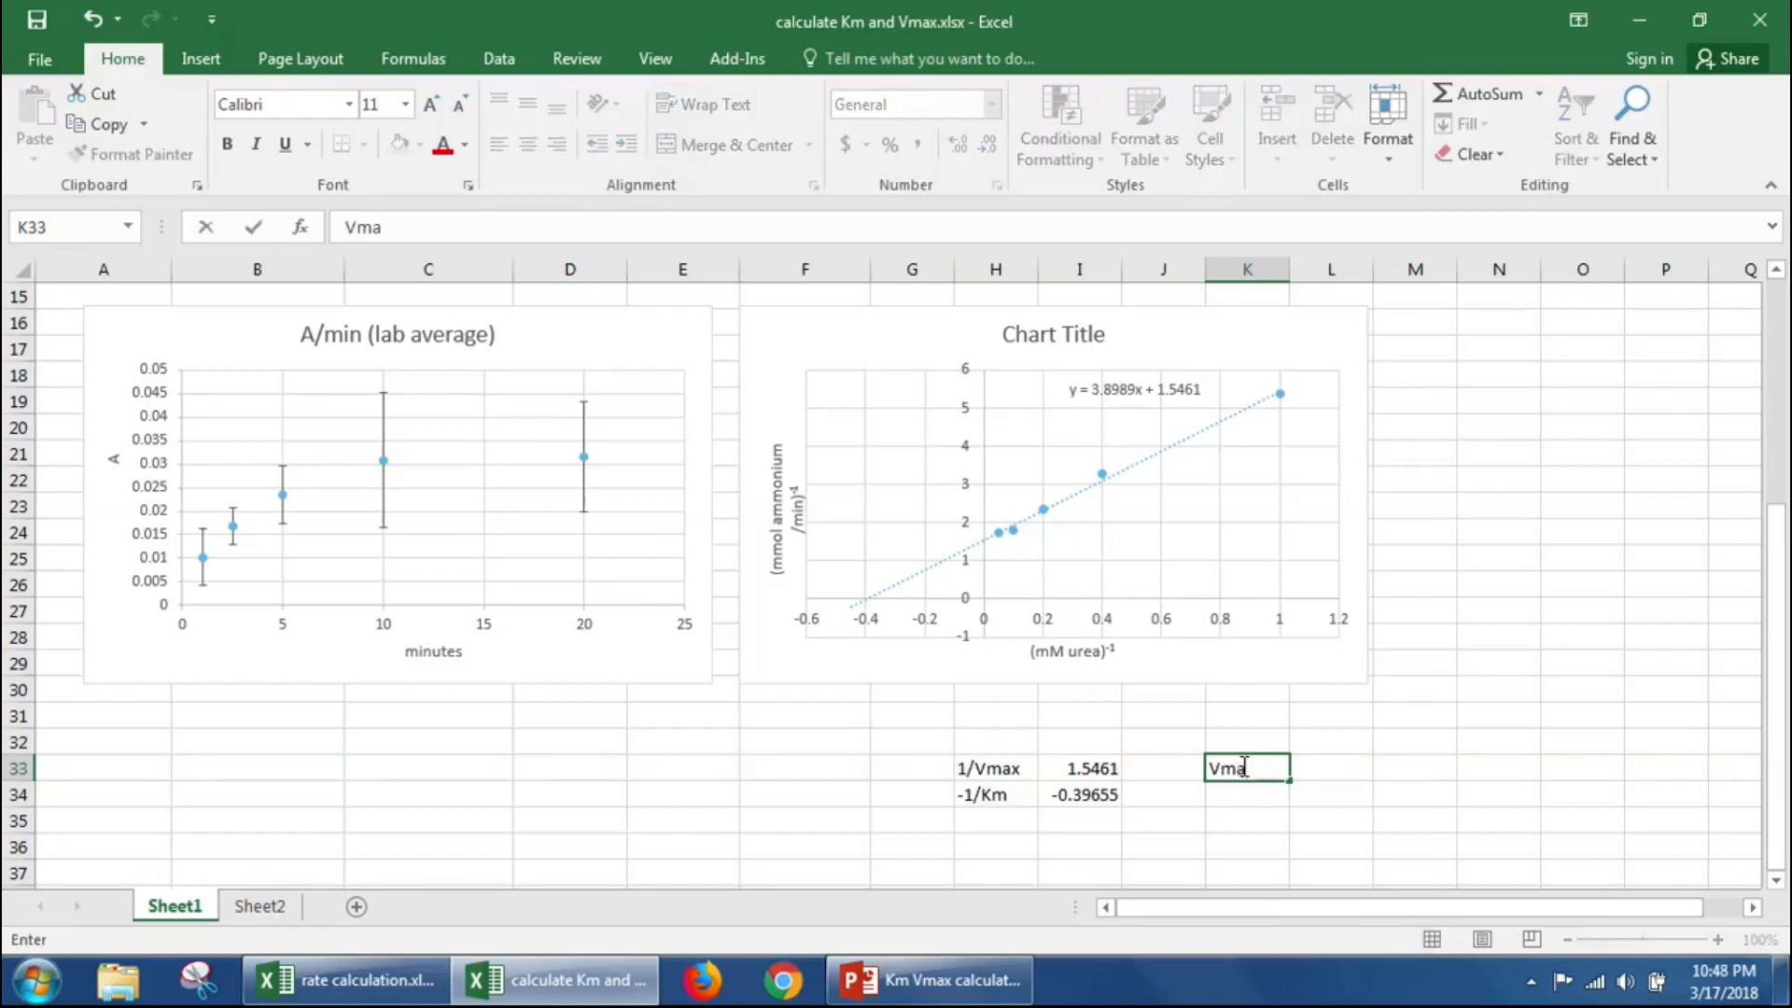
text(x)
click(1232, 794)
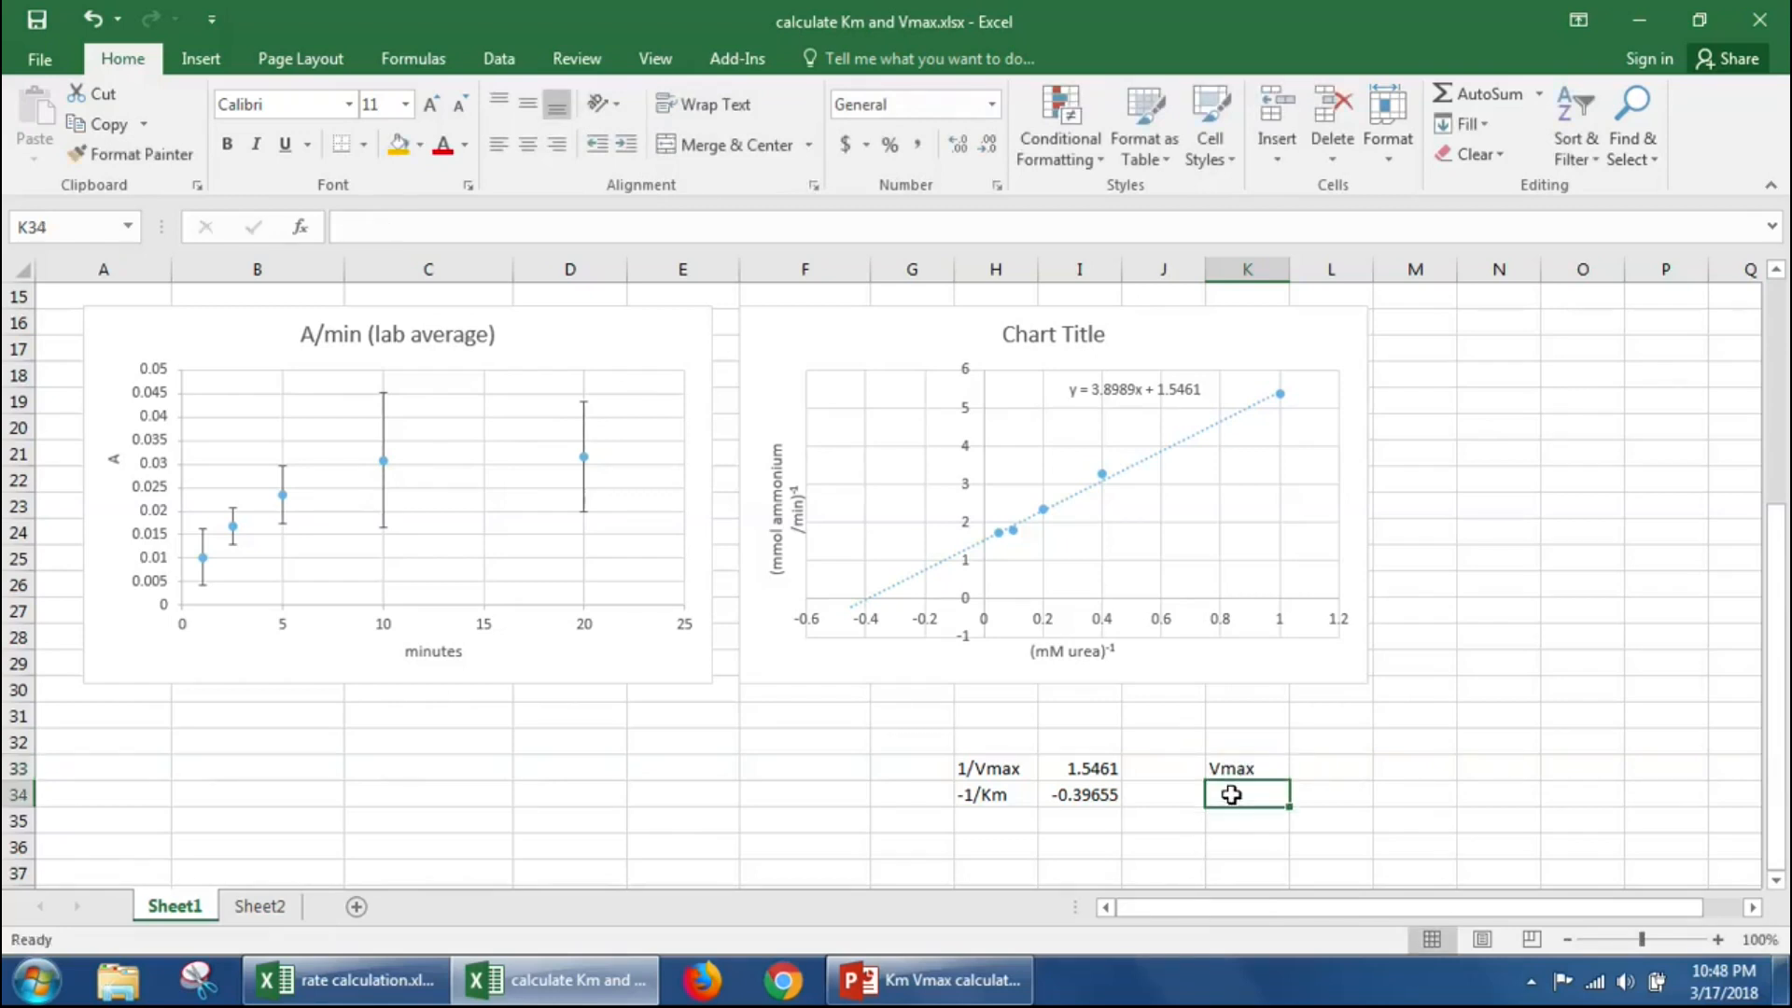
text(Km)
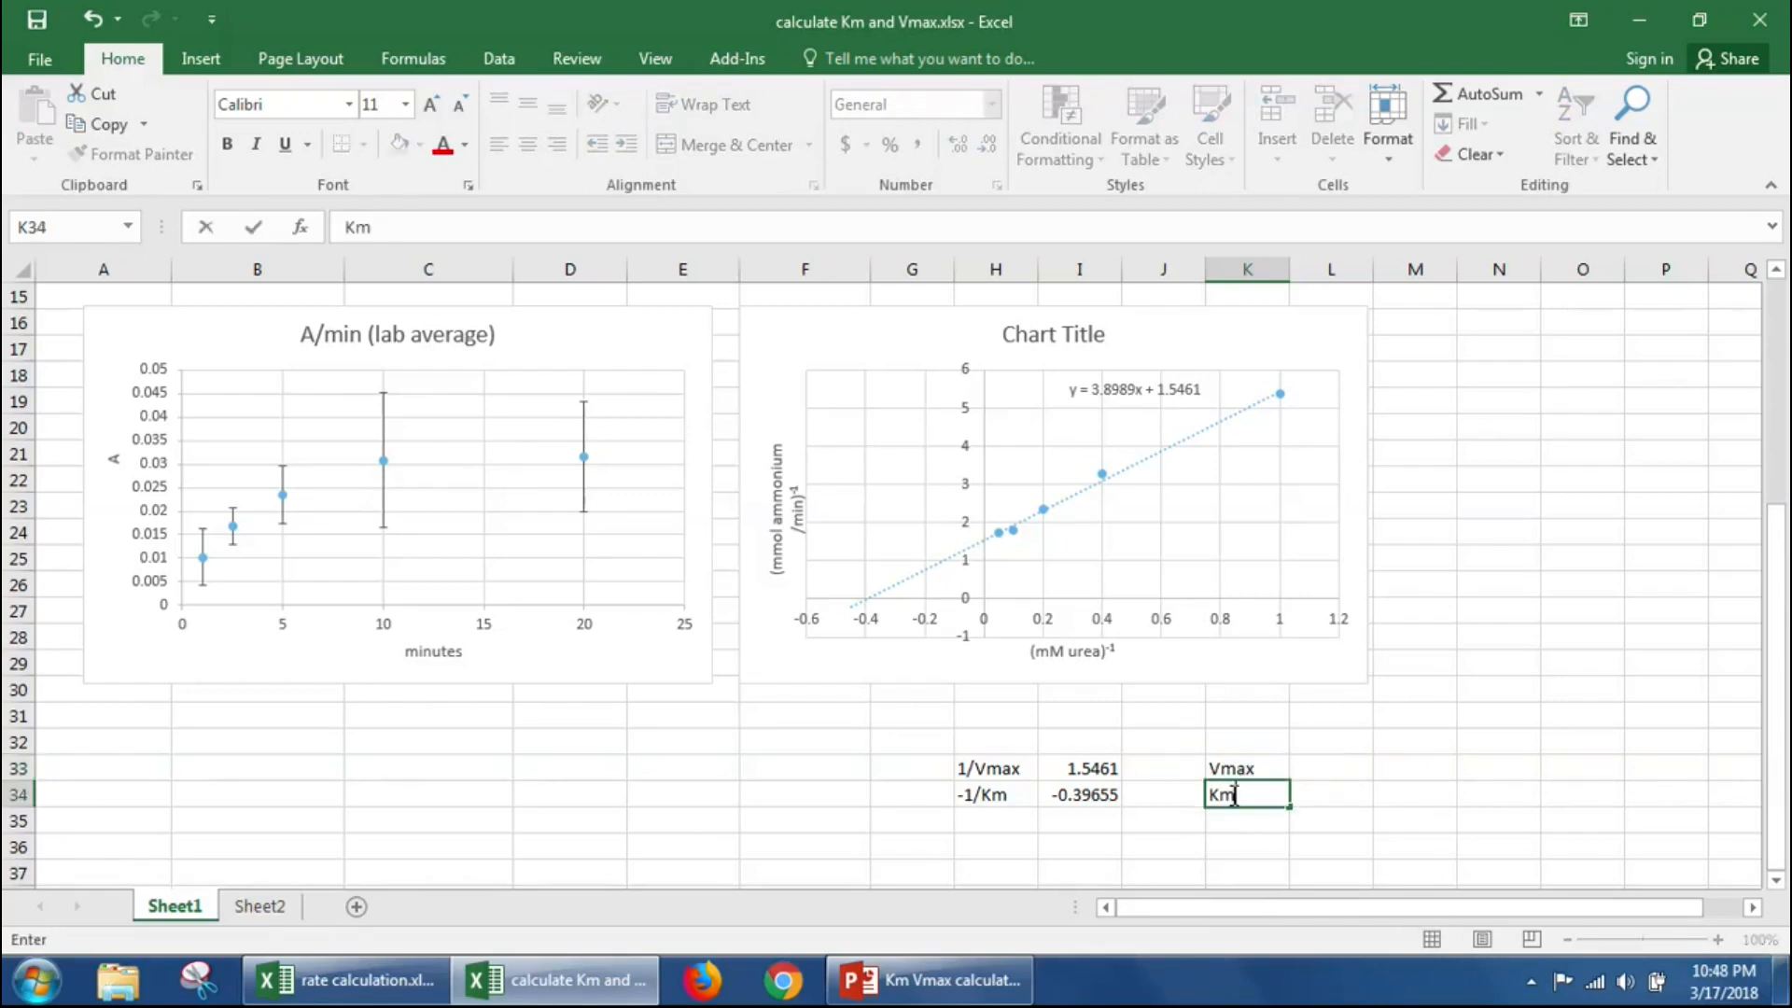
Step: Calculate Vmax in L33 as the reciprocal of the 1/Vmax value with the formula =1/I33
click(1319, 764)
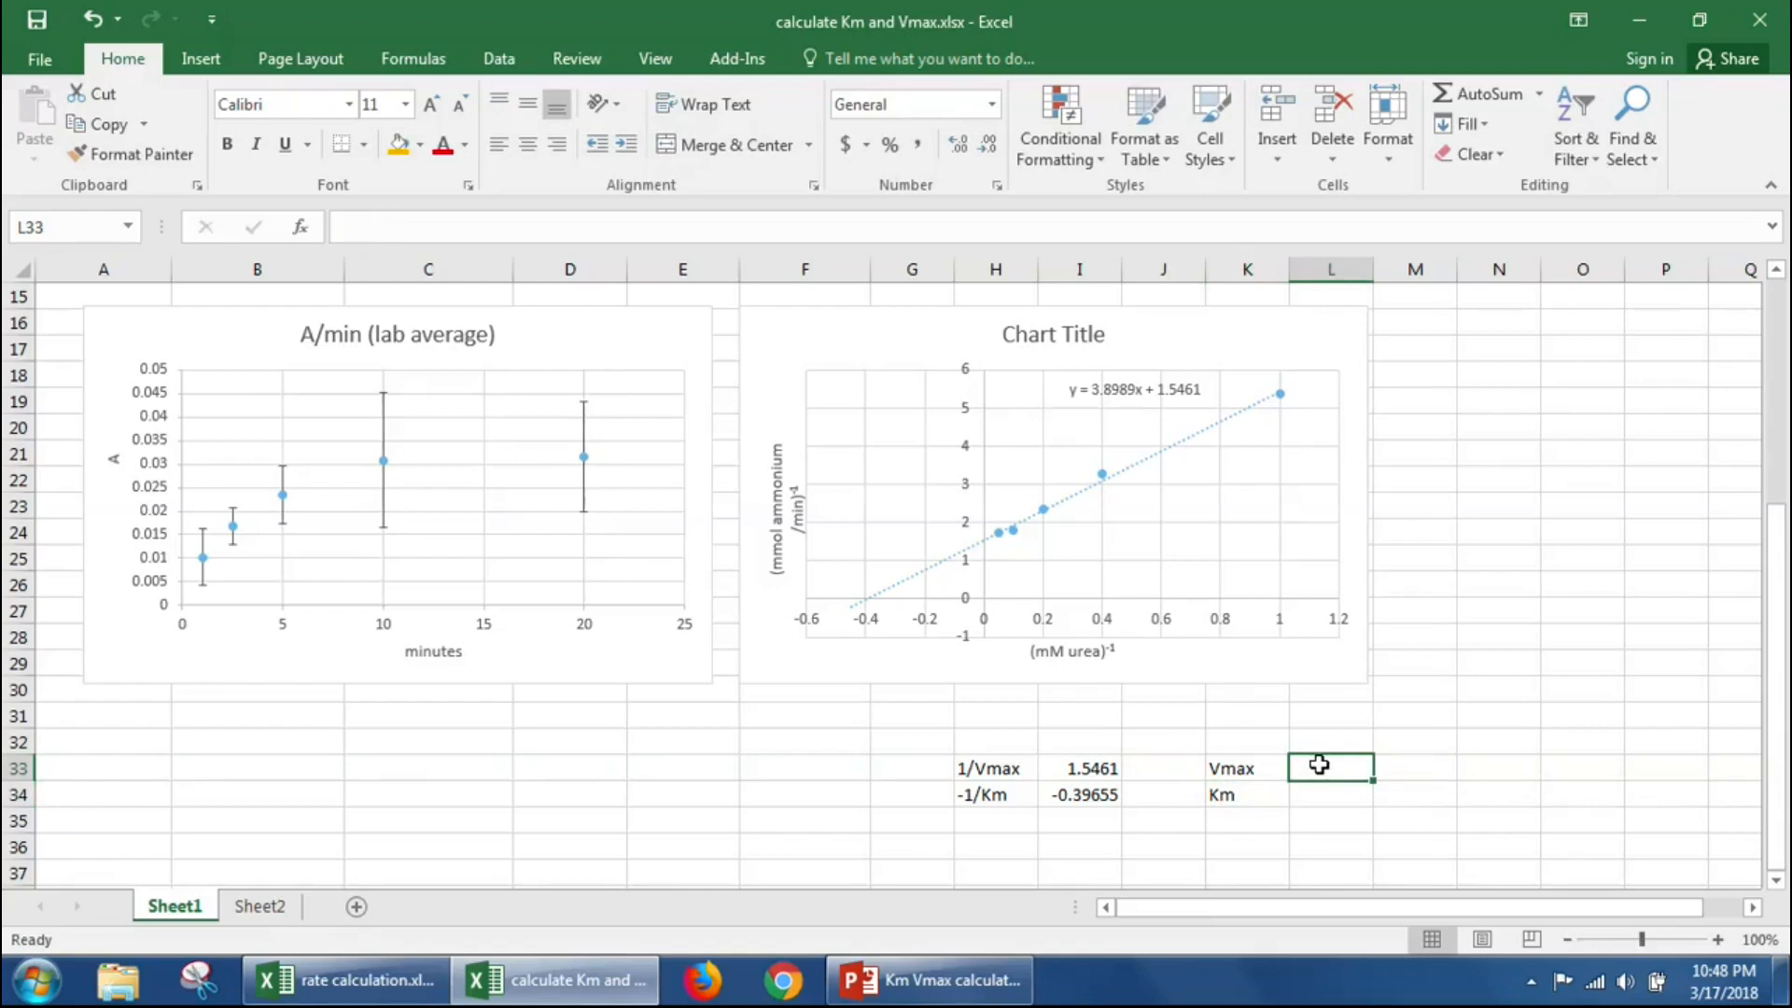
text(=)
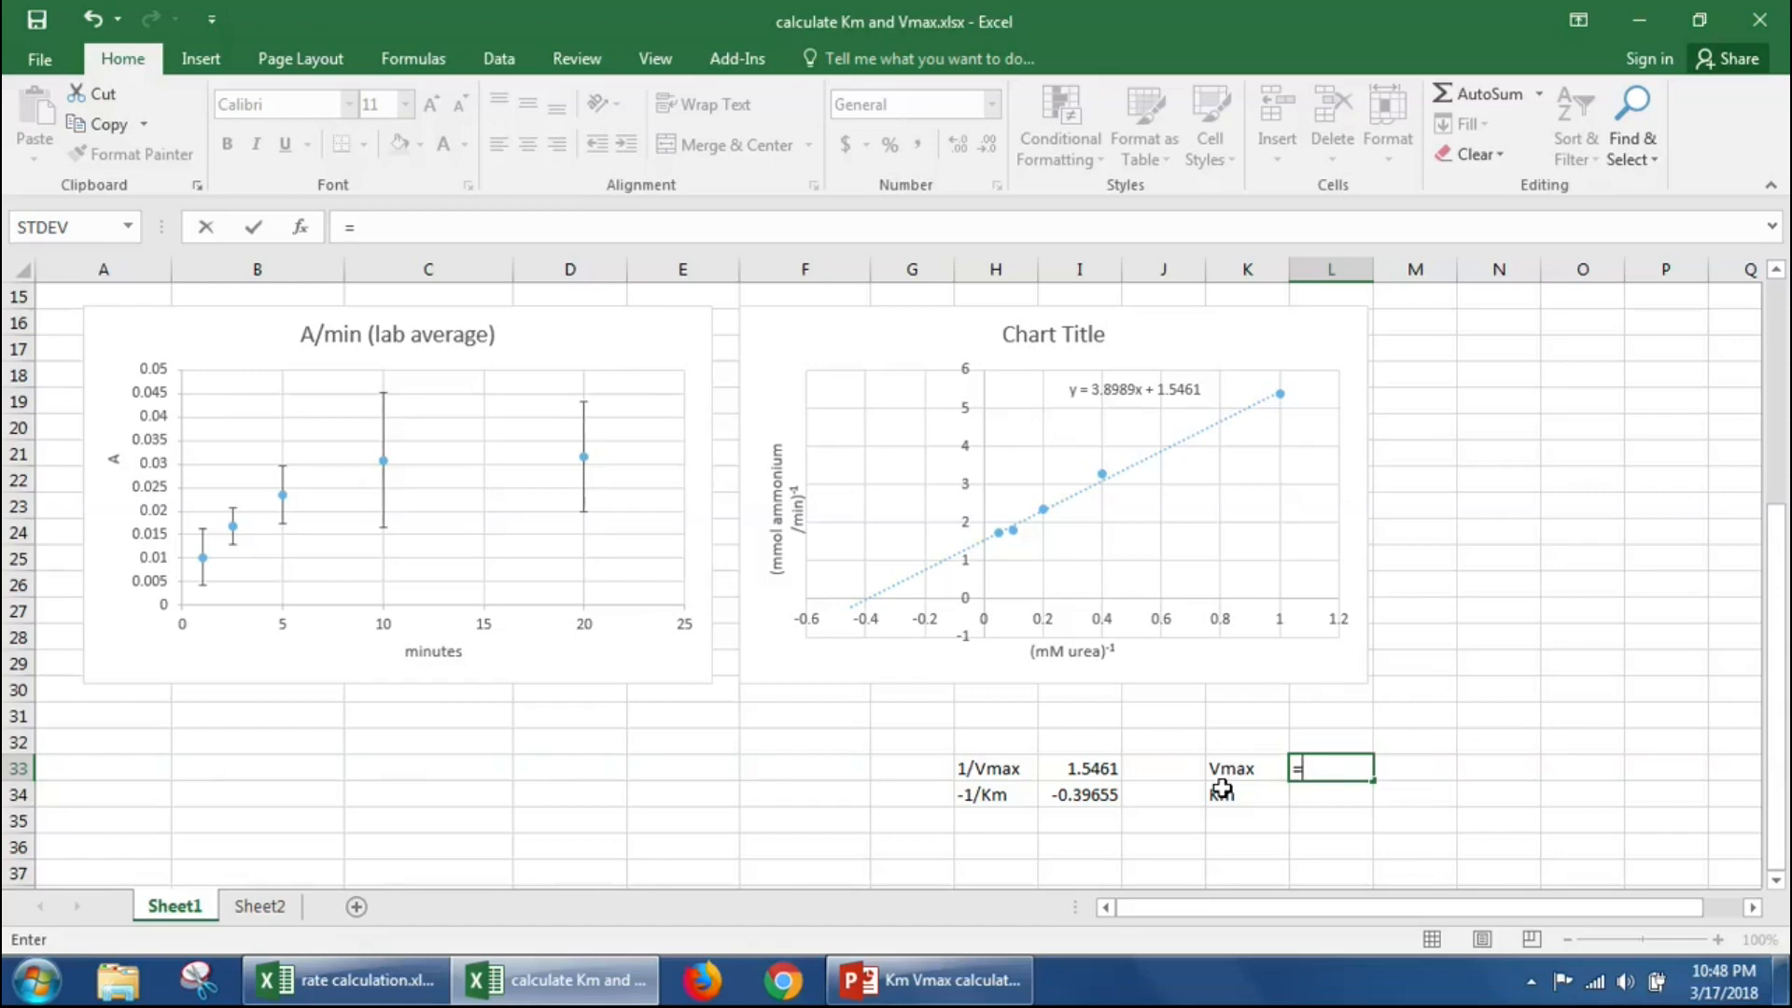
text(1/)
click(1070, 767)
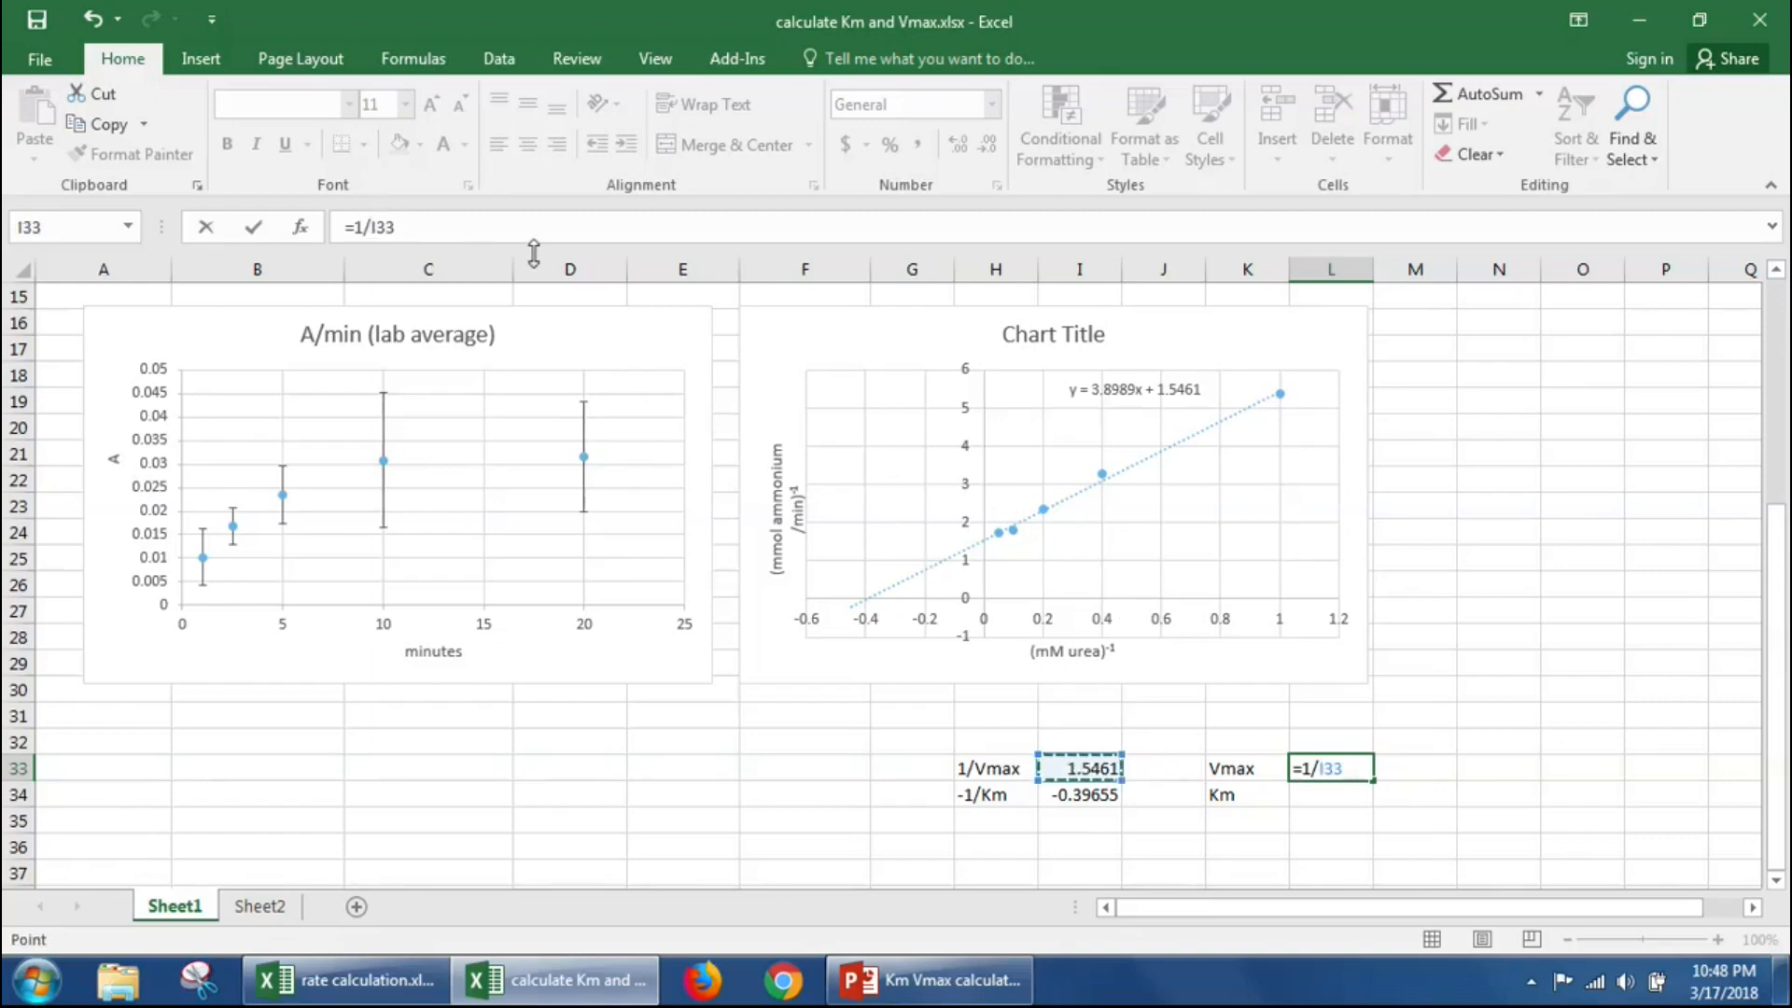
key(Return)
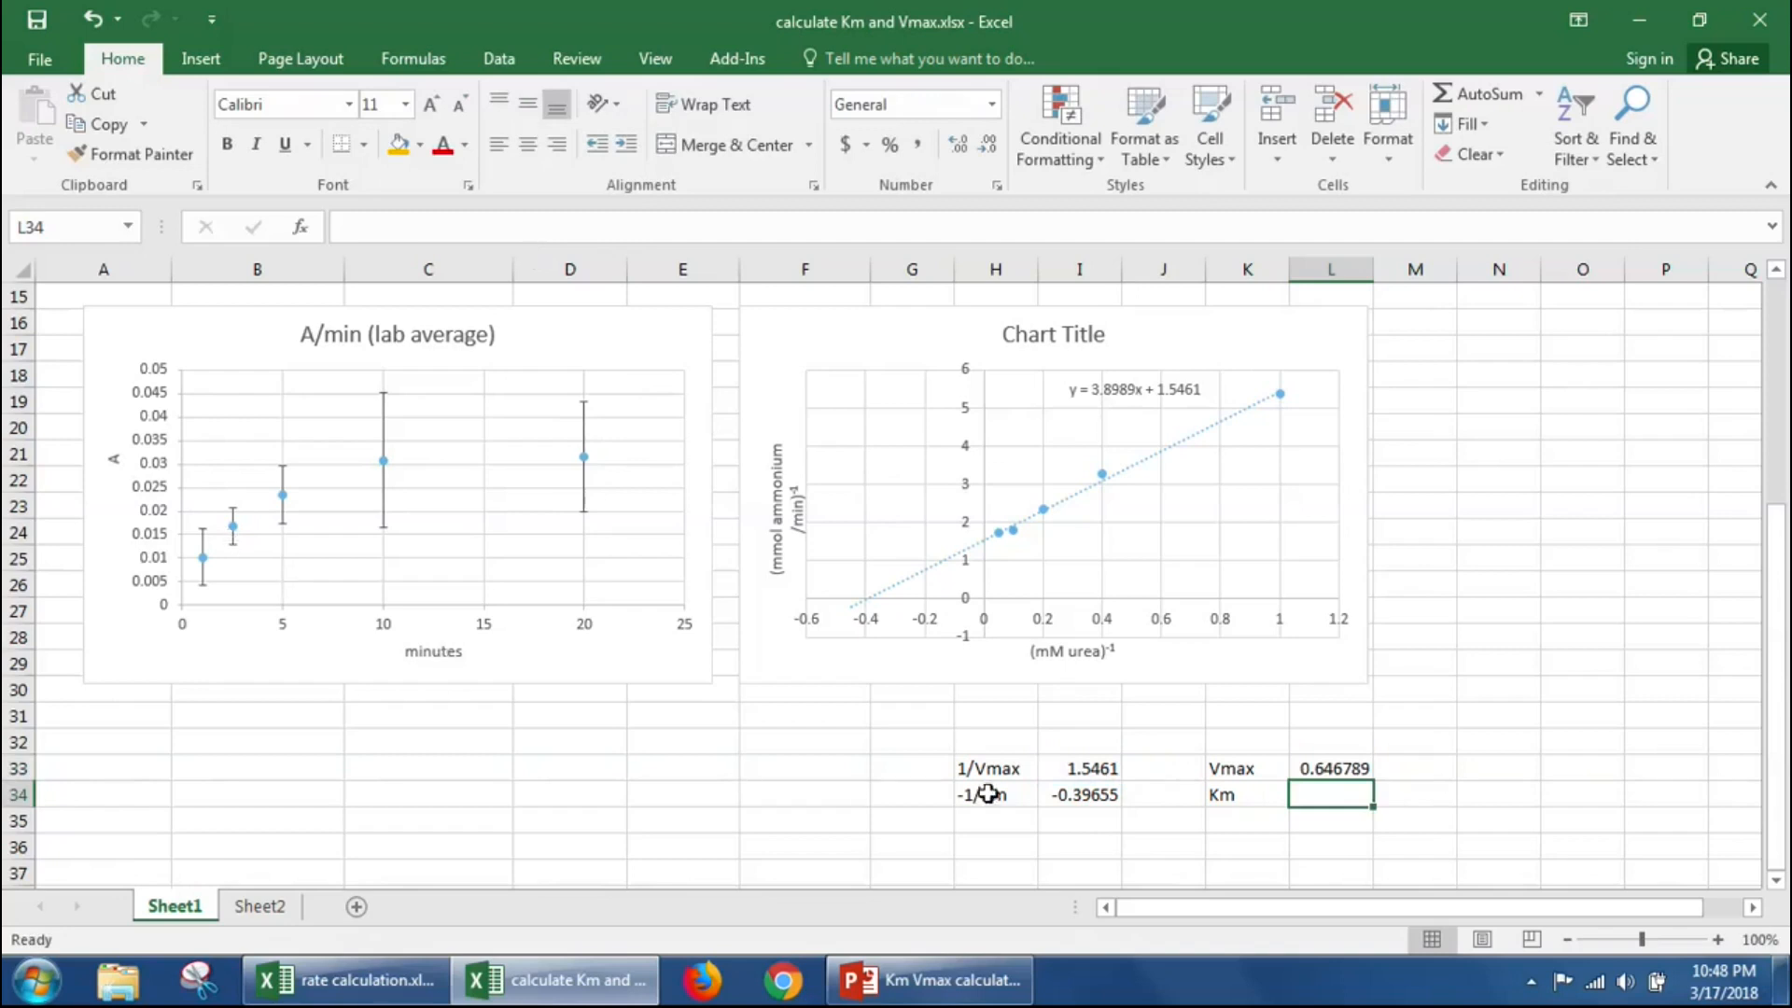
Step: Enter the Vmax unit "mmol ammonium/minute" in M33
click(1407, 765)
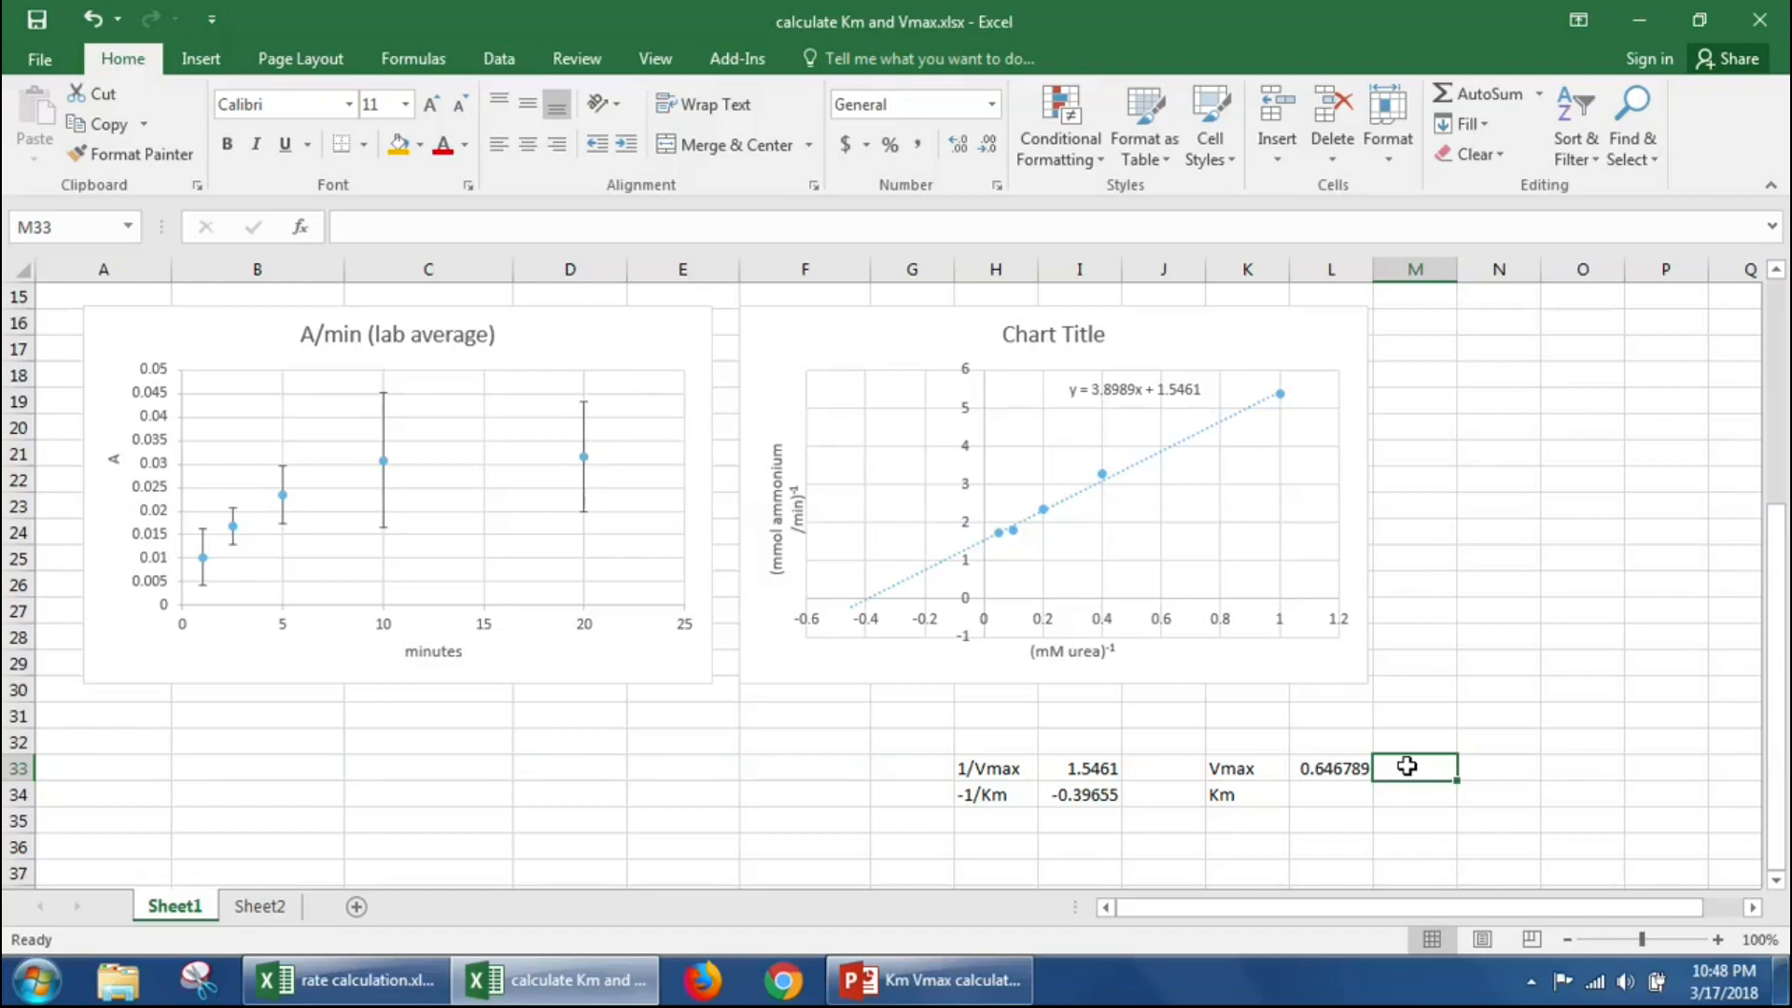
text(mma)
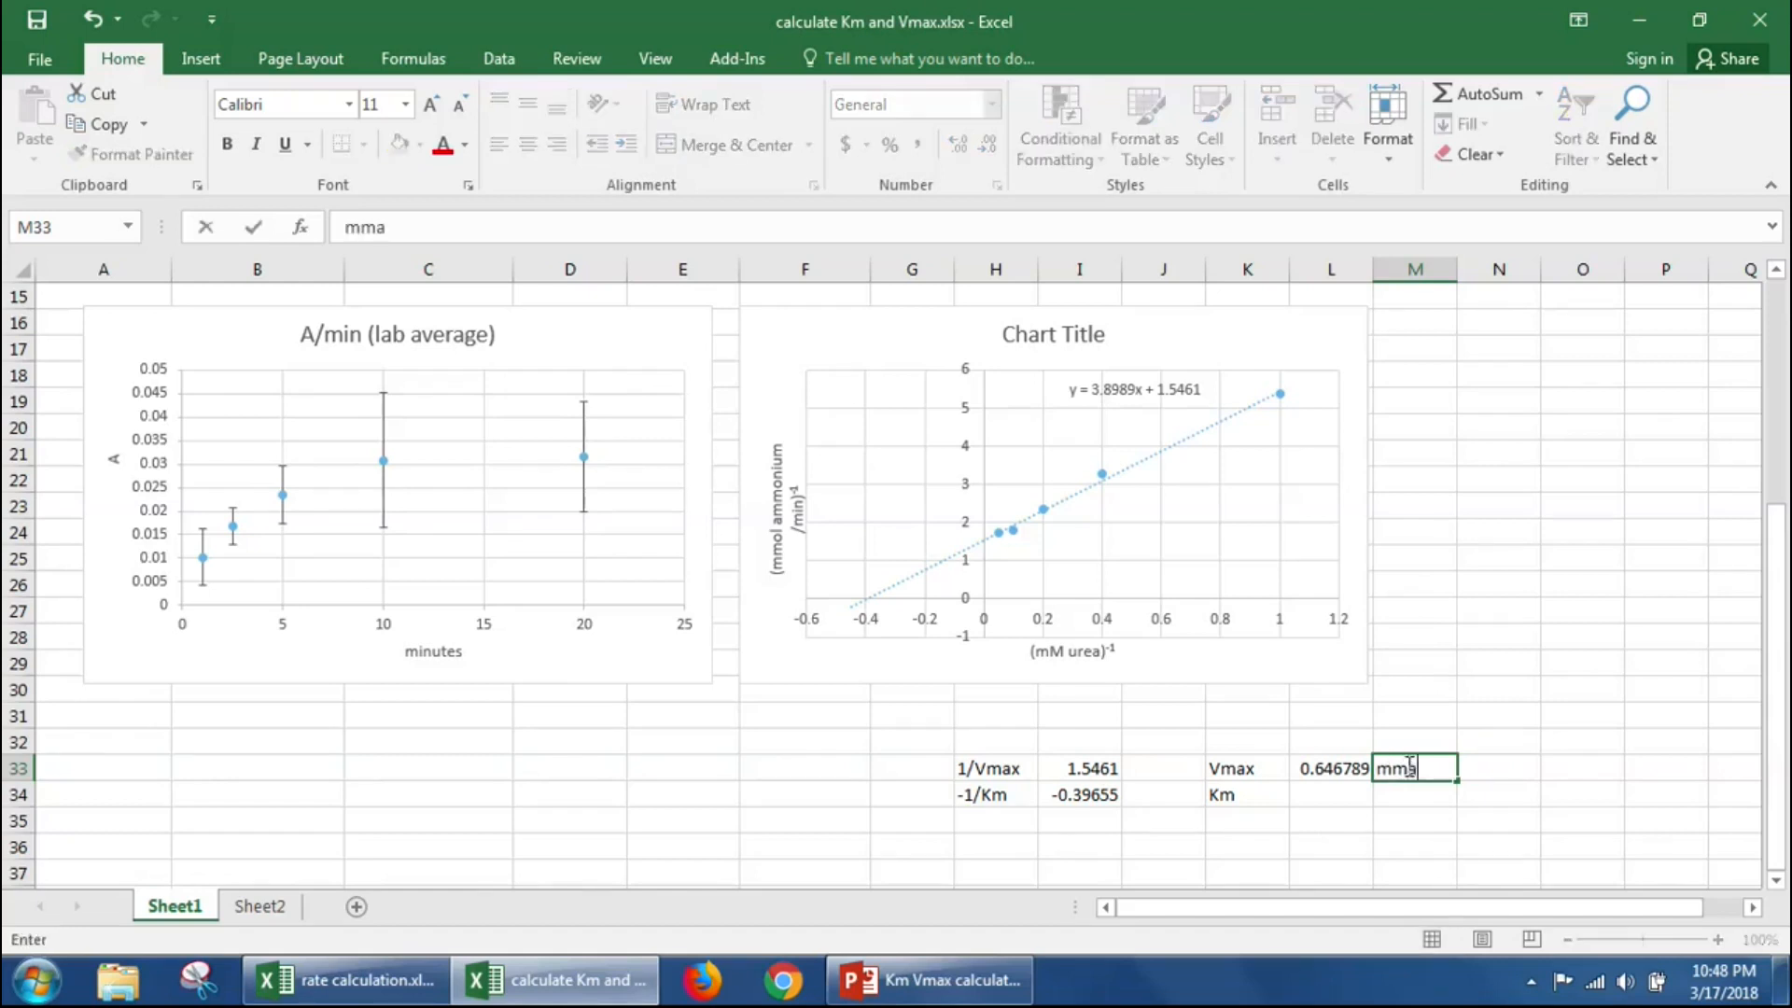
key(BackSpace)
text(ol ammouniu)
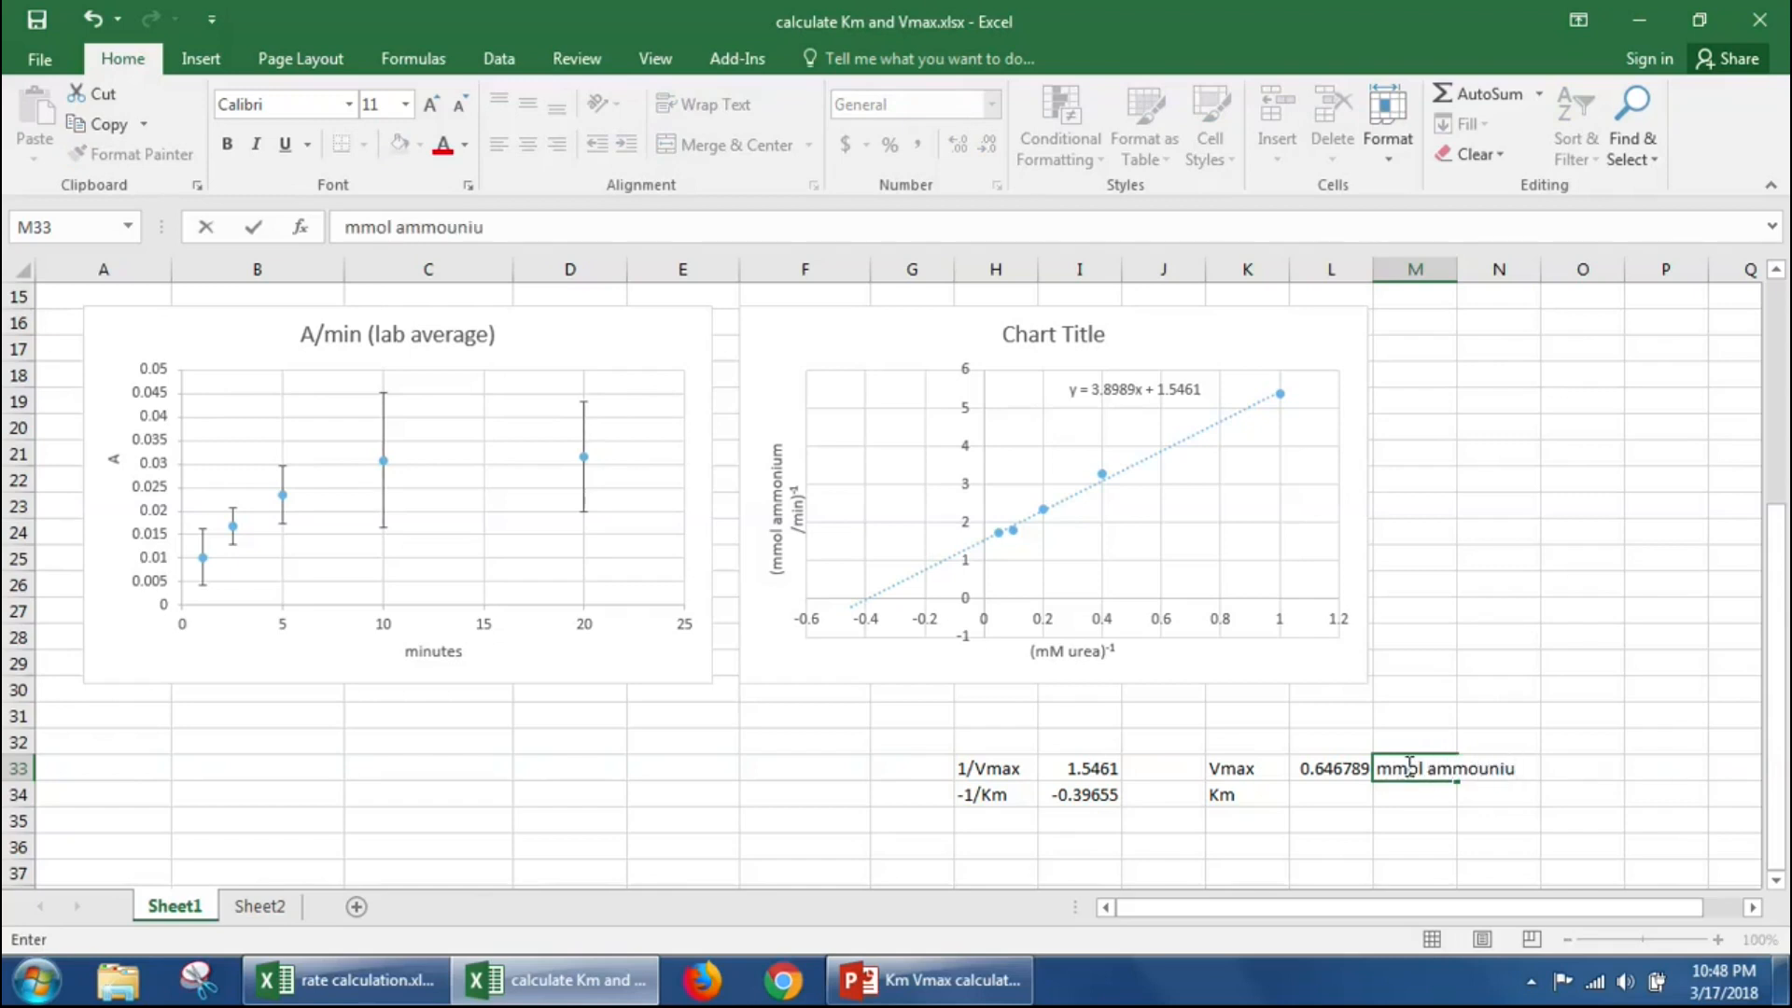
key(BackSpace)
key(BackSpace)
key(BackSpace)
key(BackSpace)
text(nium/minute)
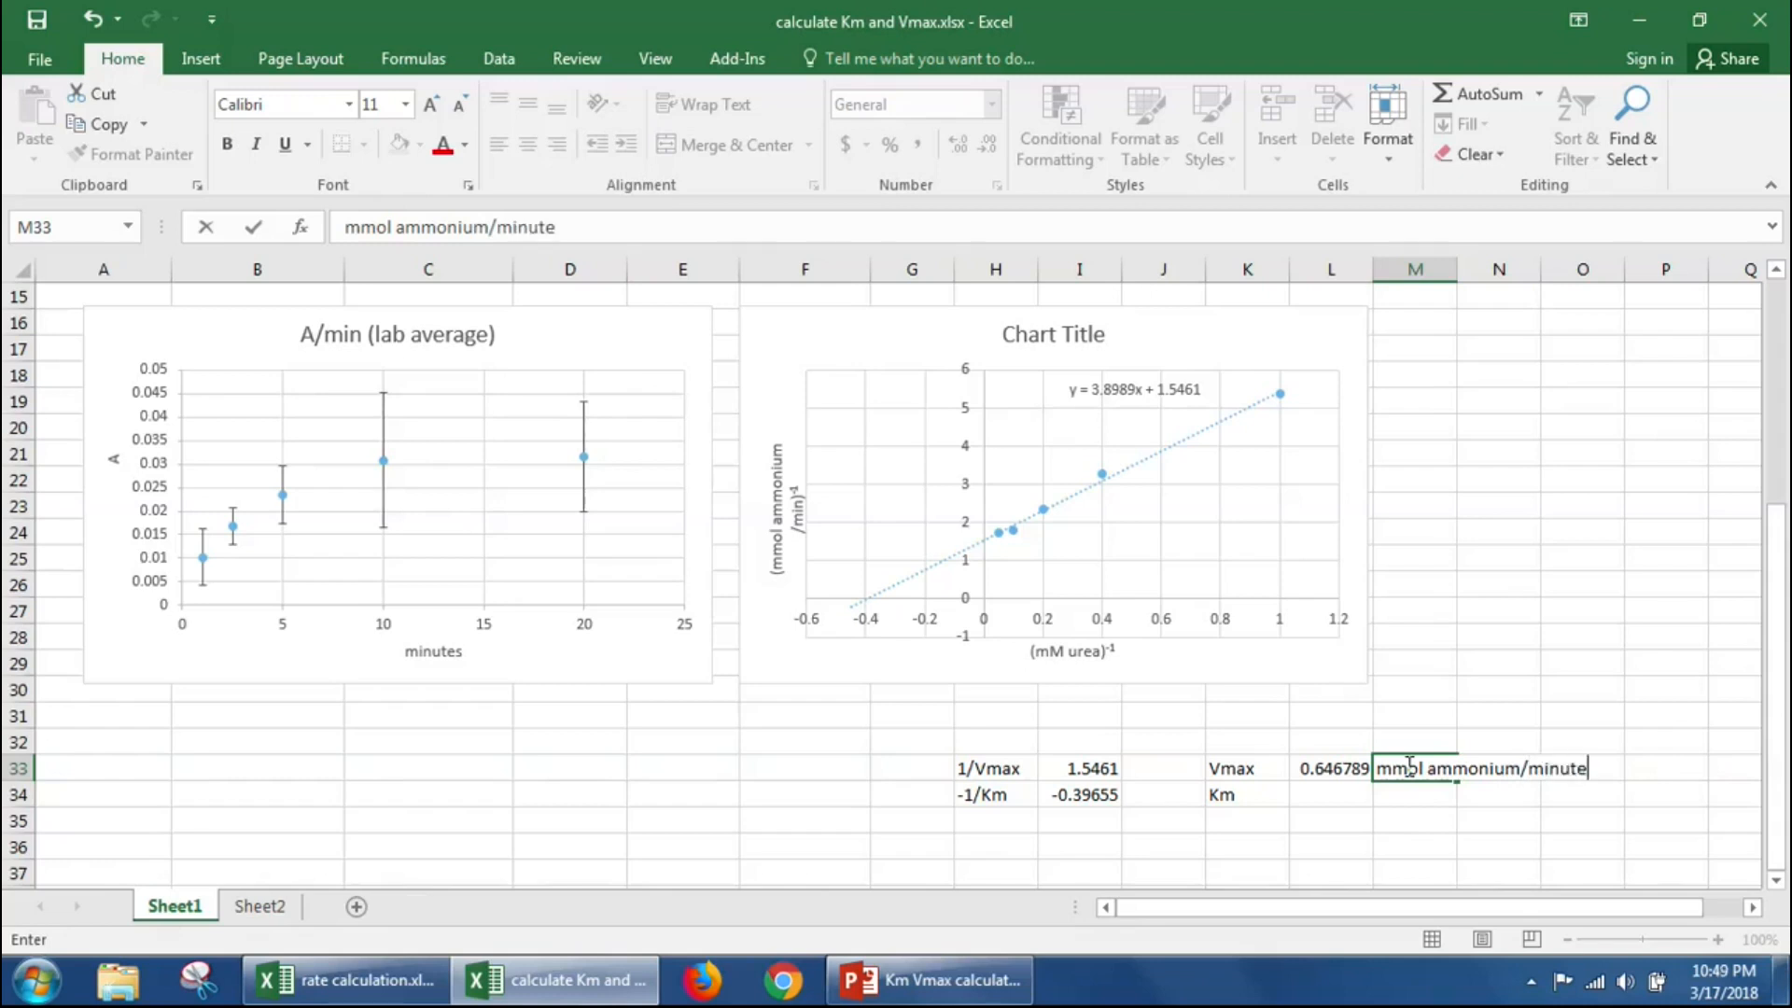
key(Return)
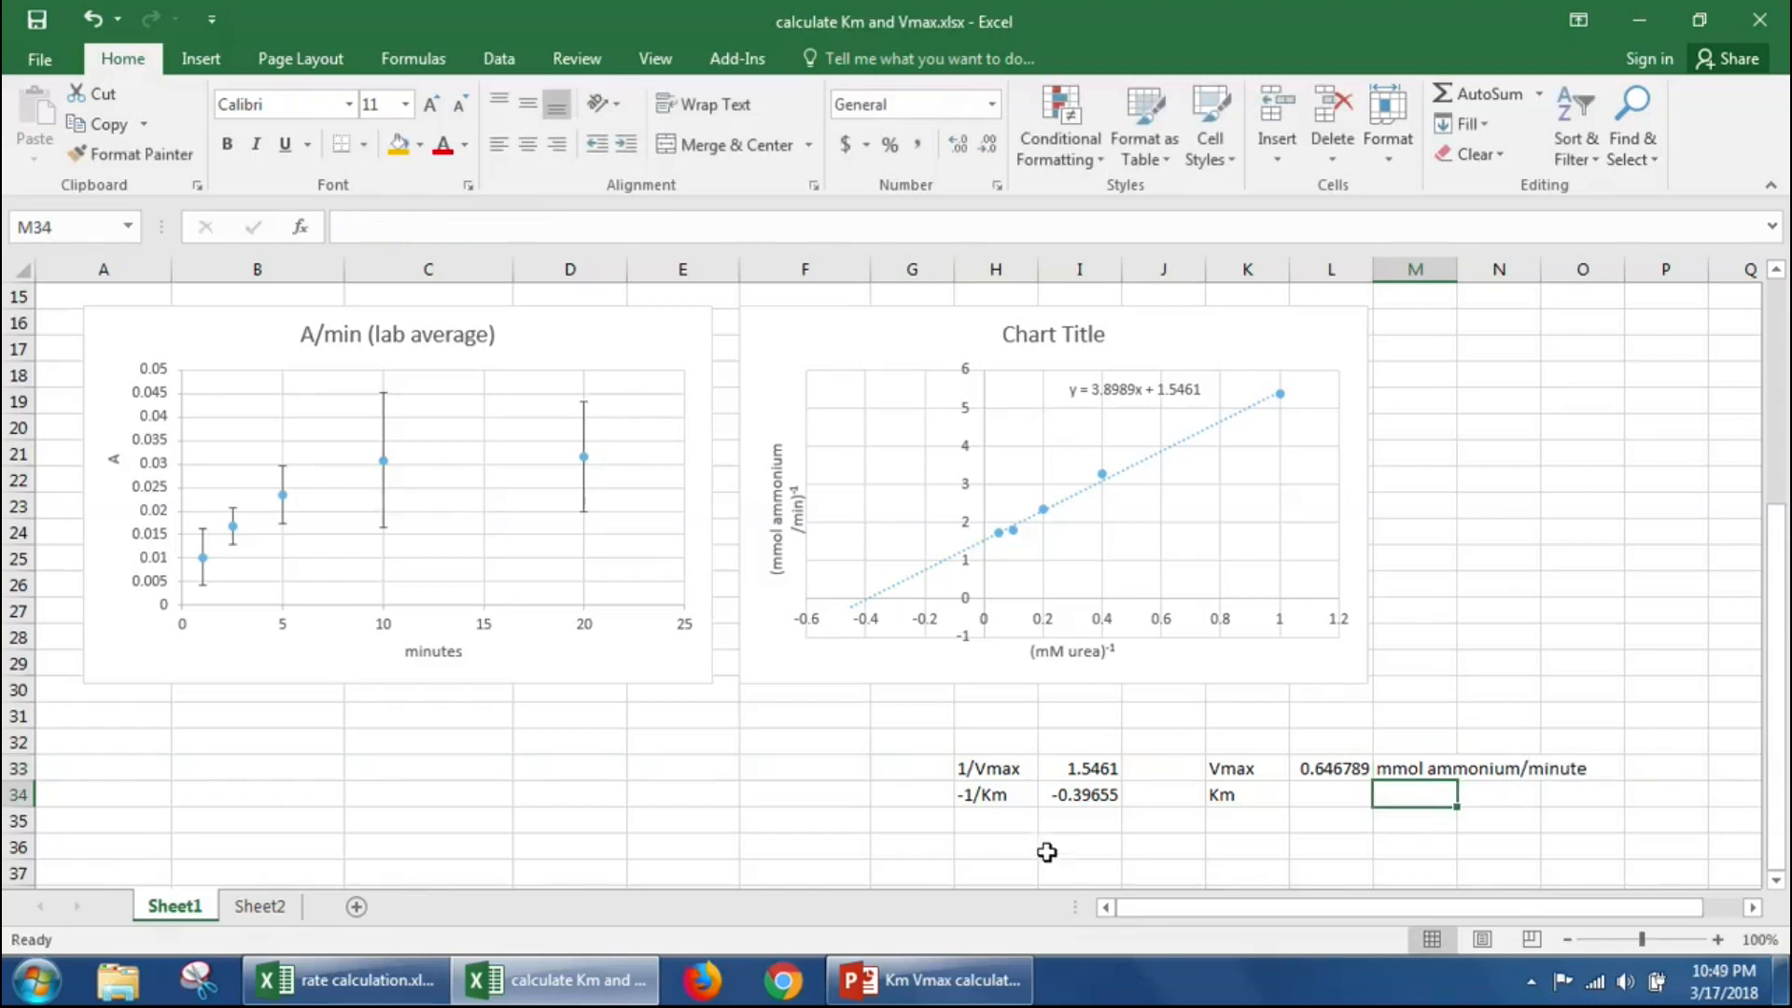
Step: Calculate Km in L34 as the negative reciprocal of the -1/Km value with the formula =-1/I34
click(1324, 790)
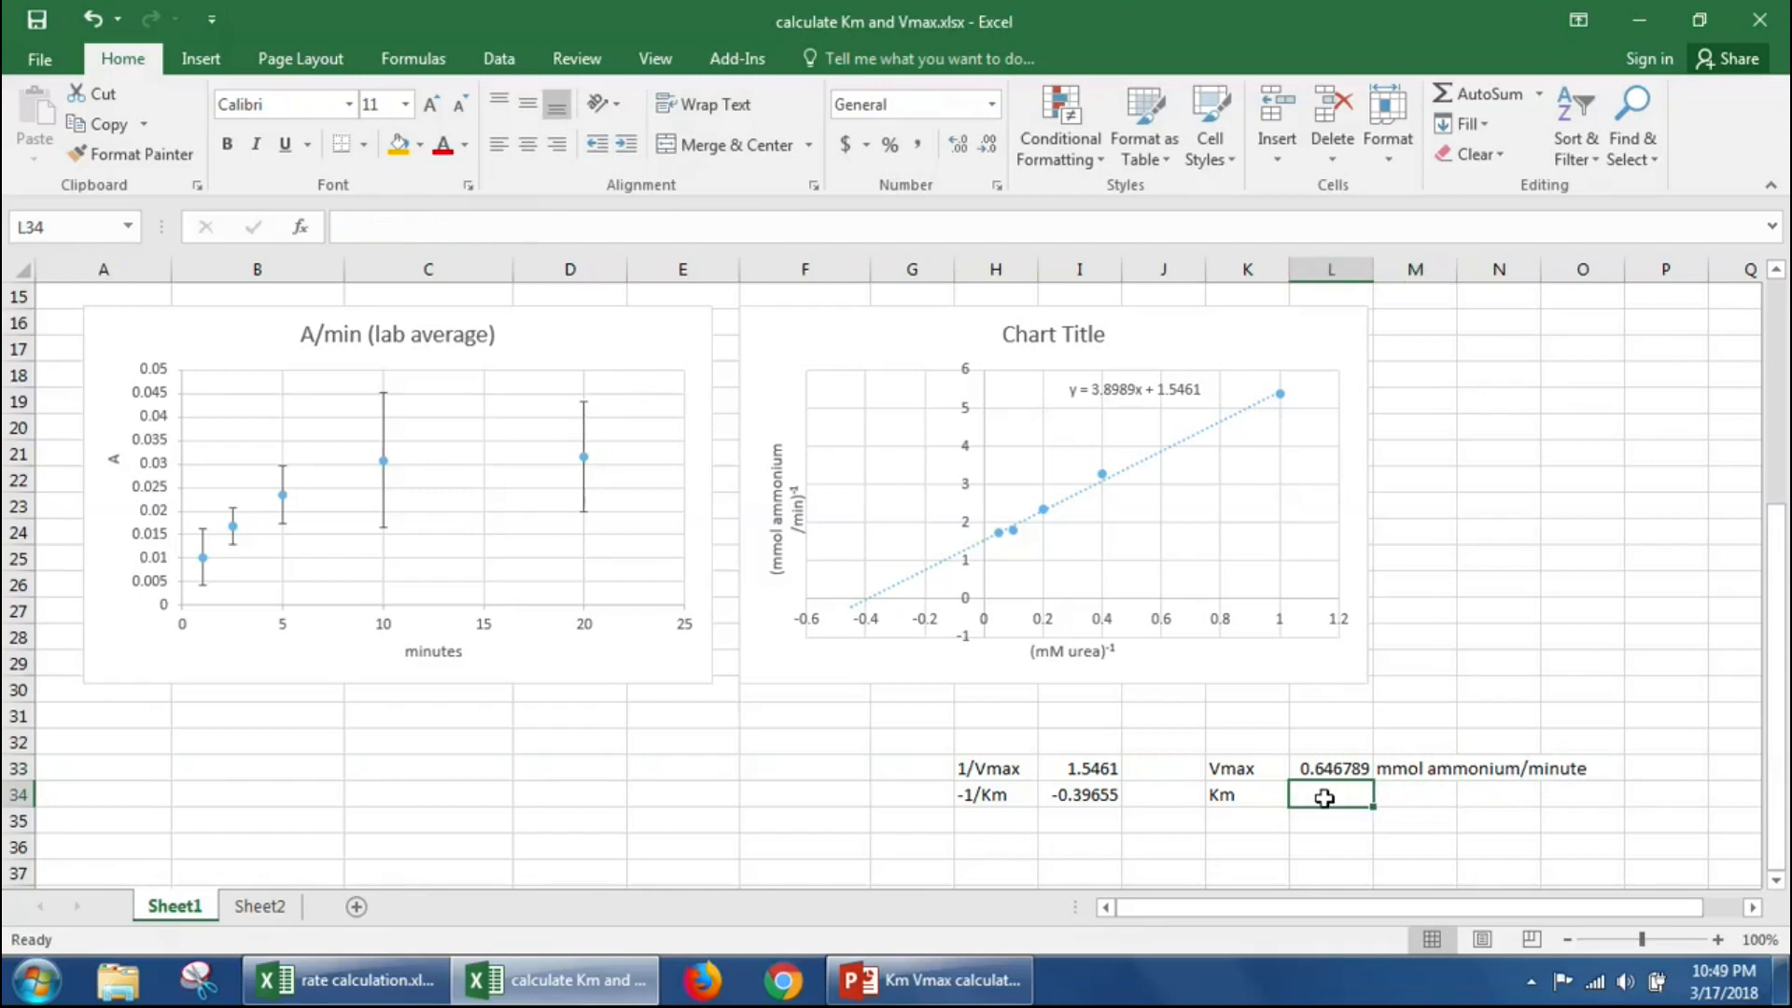
text(=)
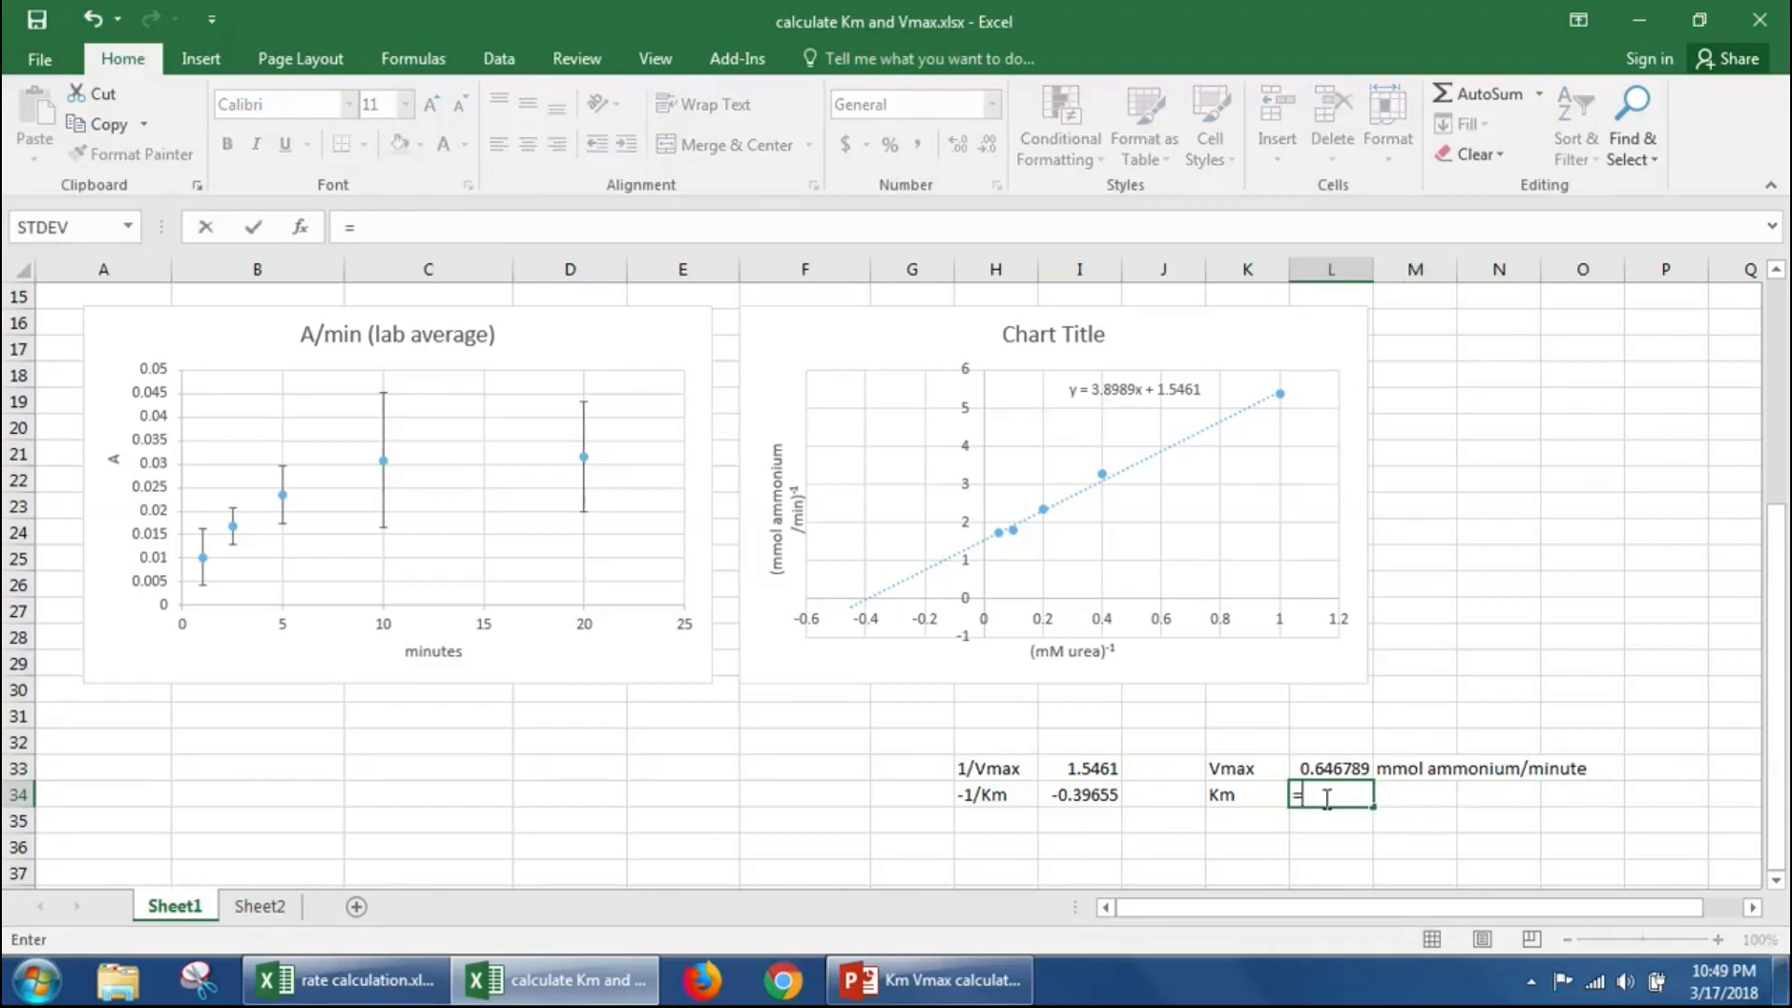
click(424, 222)
text(-1/)
click(1092, 792)
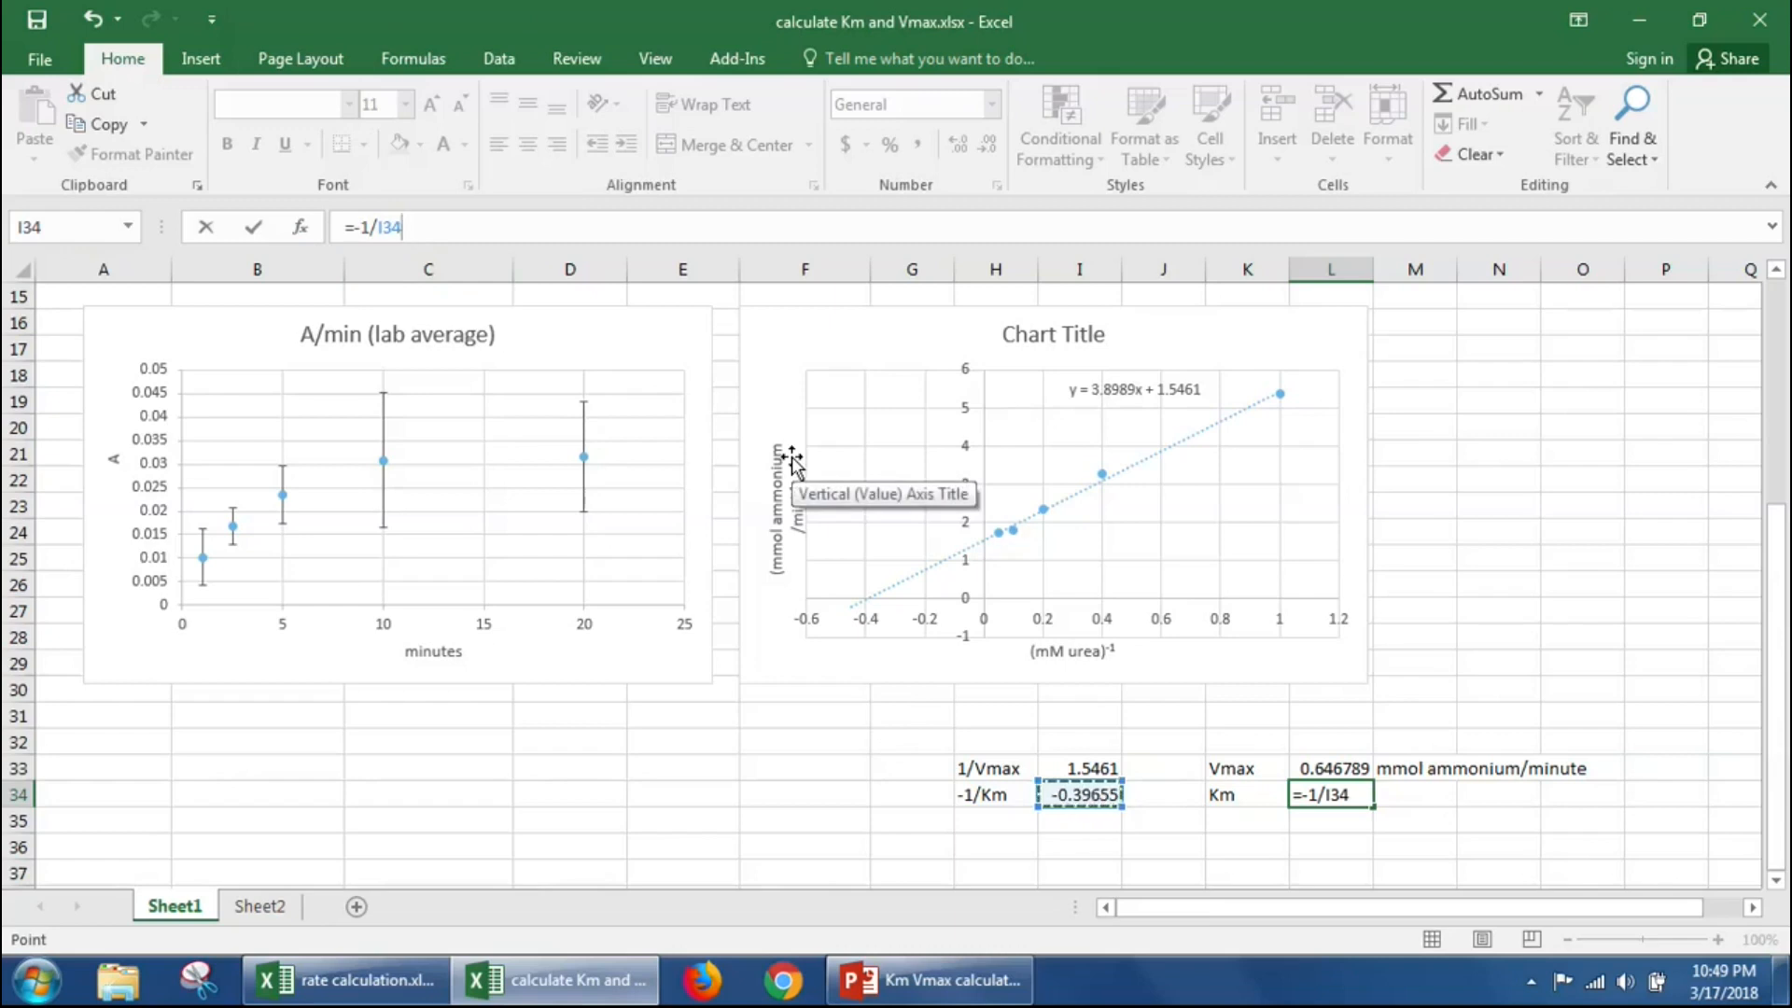
key(Return)
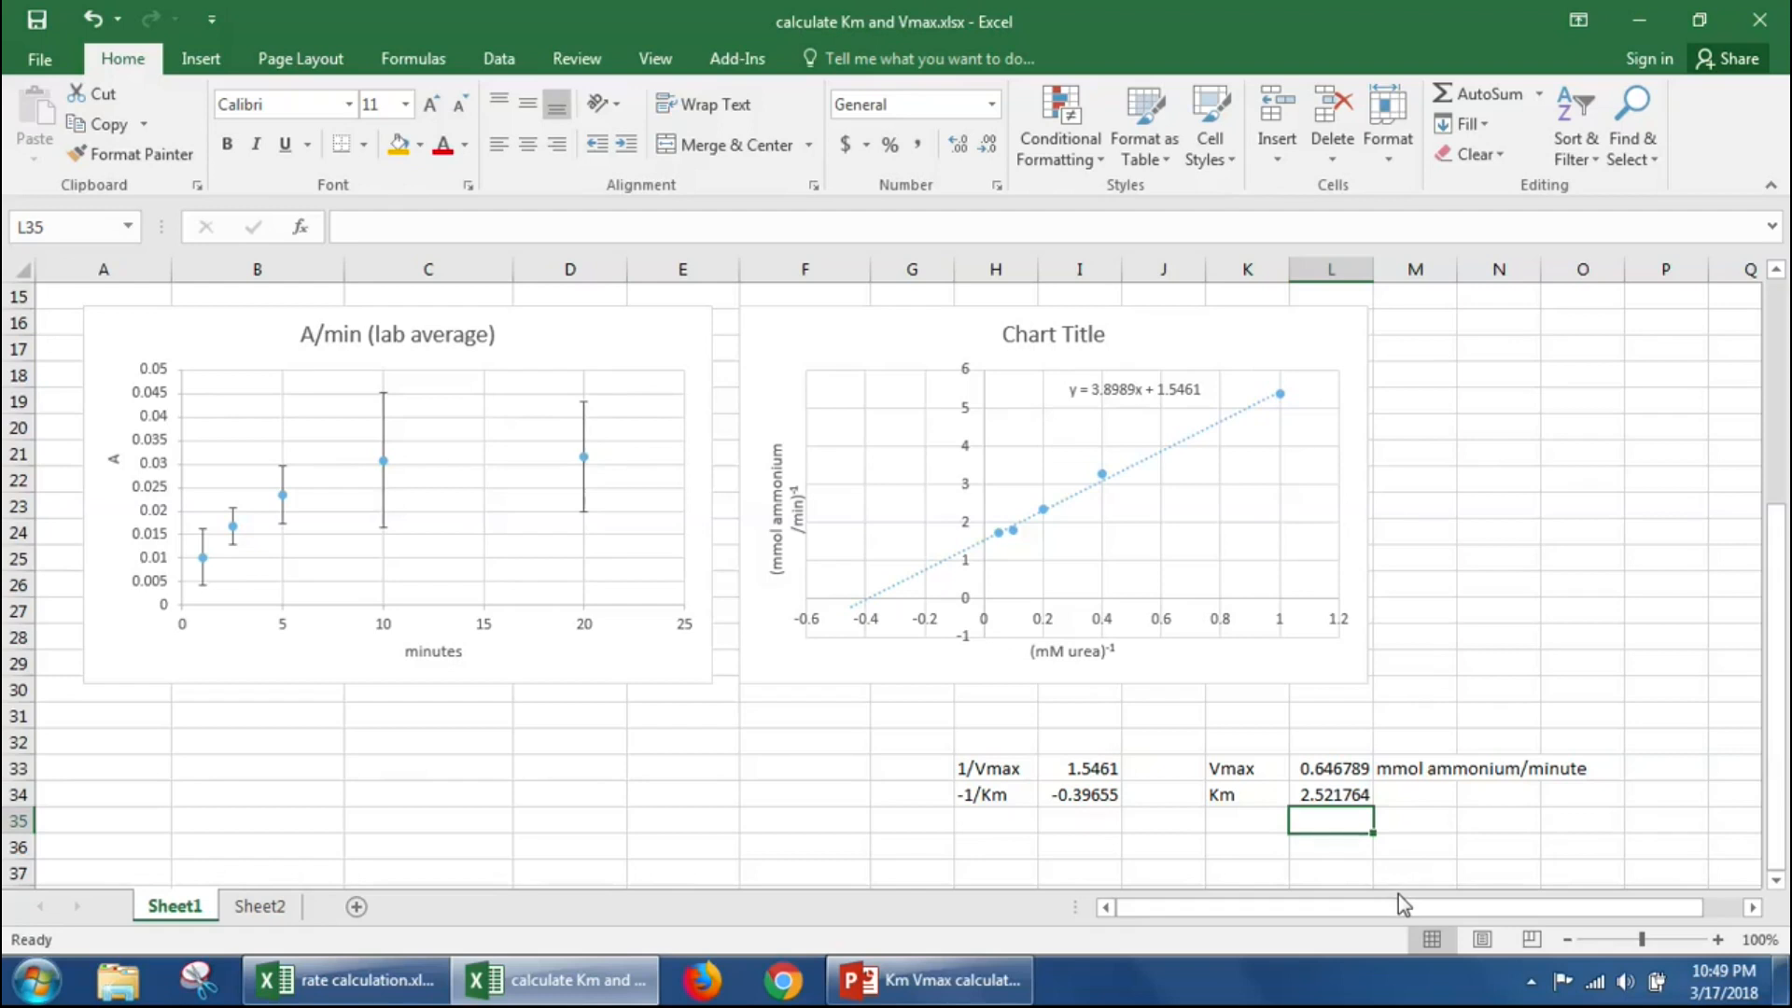
Step: Enter the Km unit "mM urea" in M34
click(1412, 797)
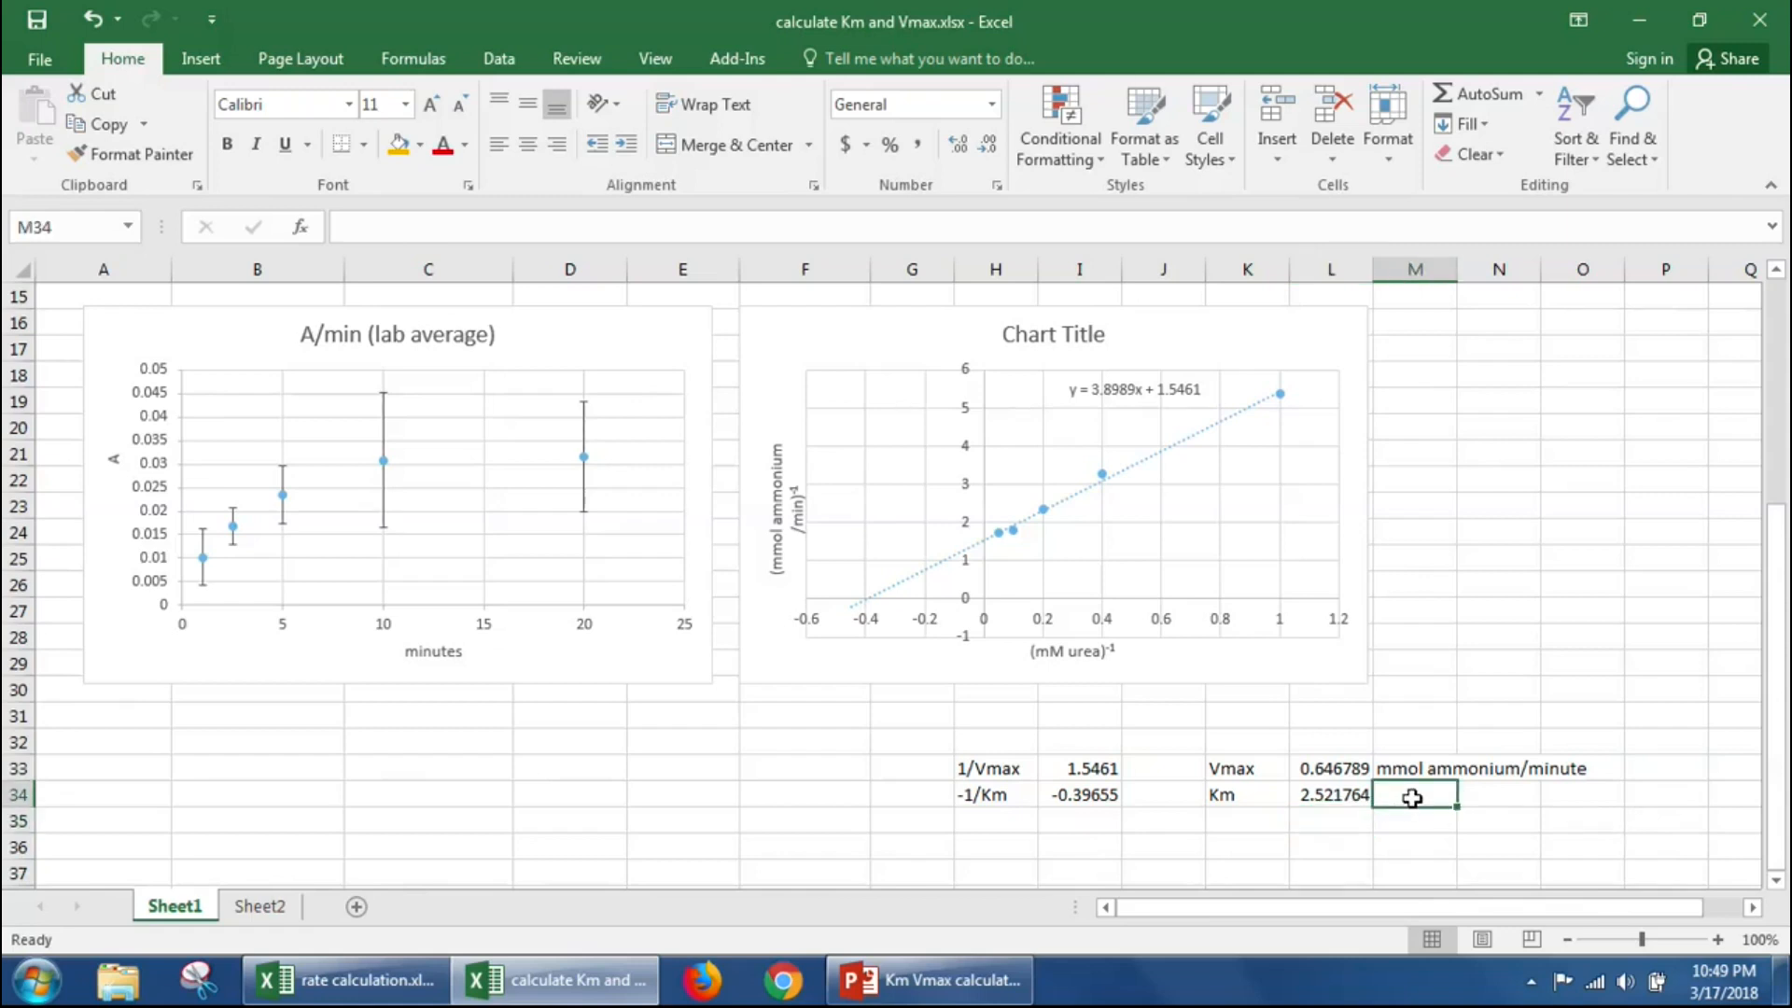
text(mM urea)
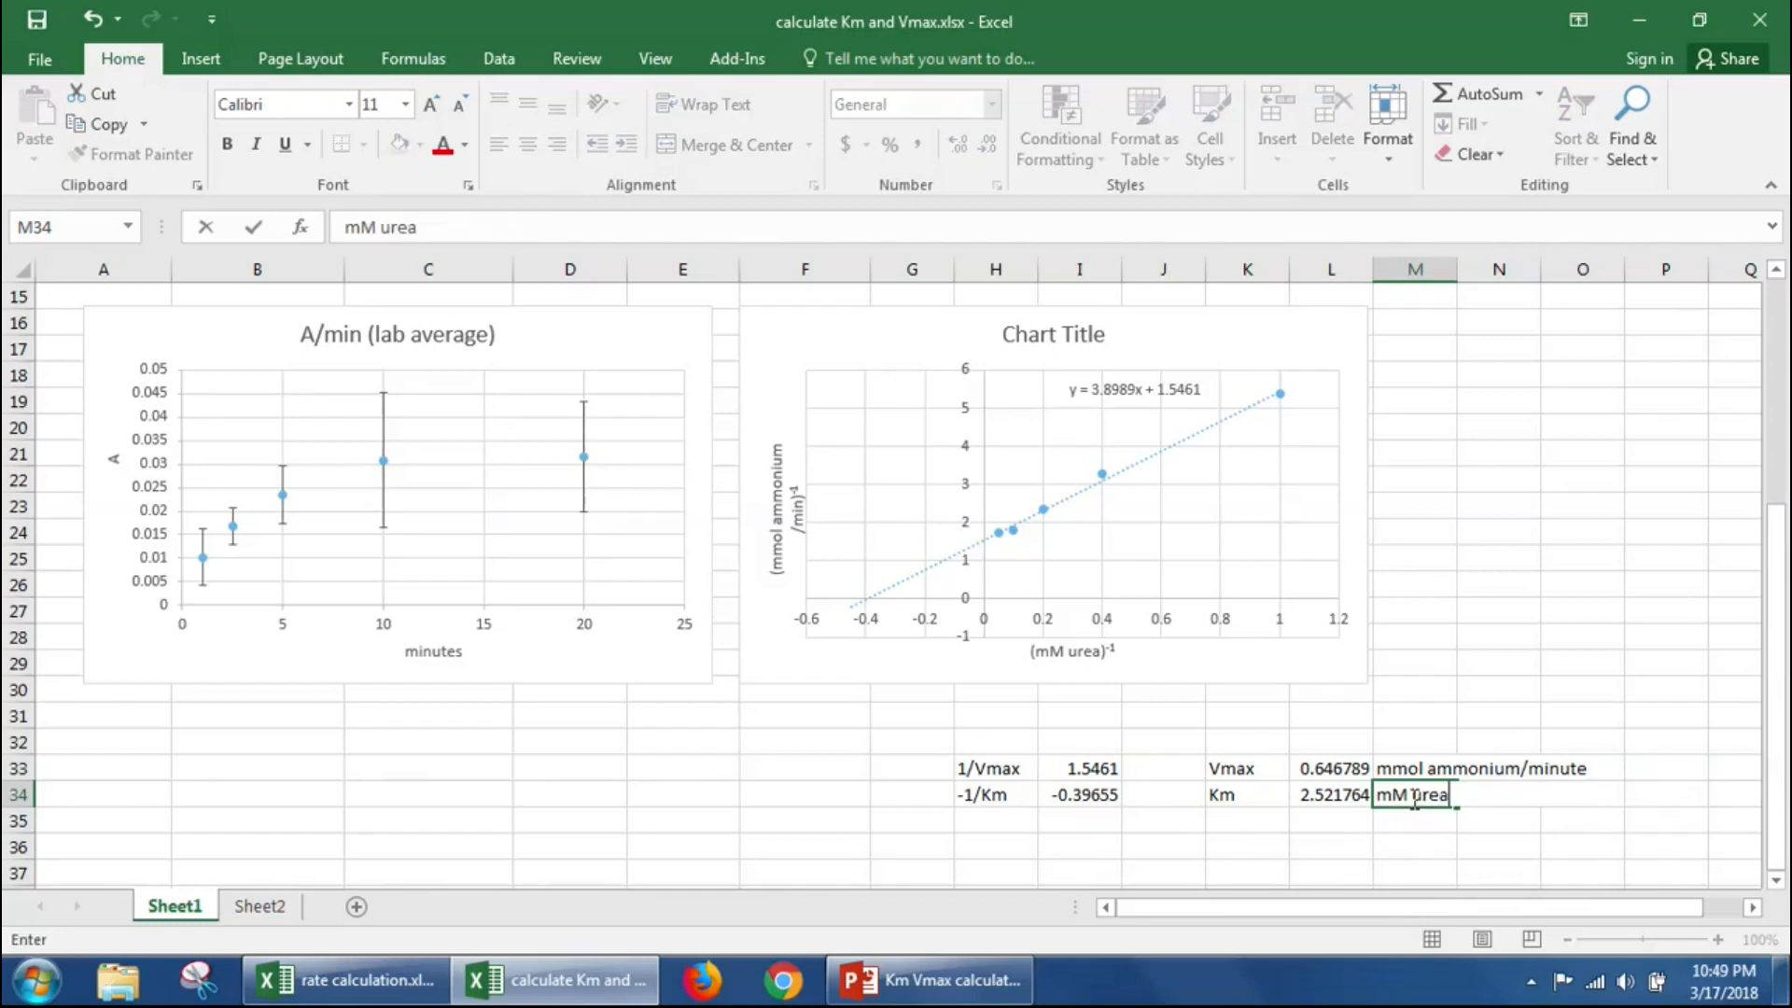
click(1296, 835)
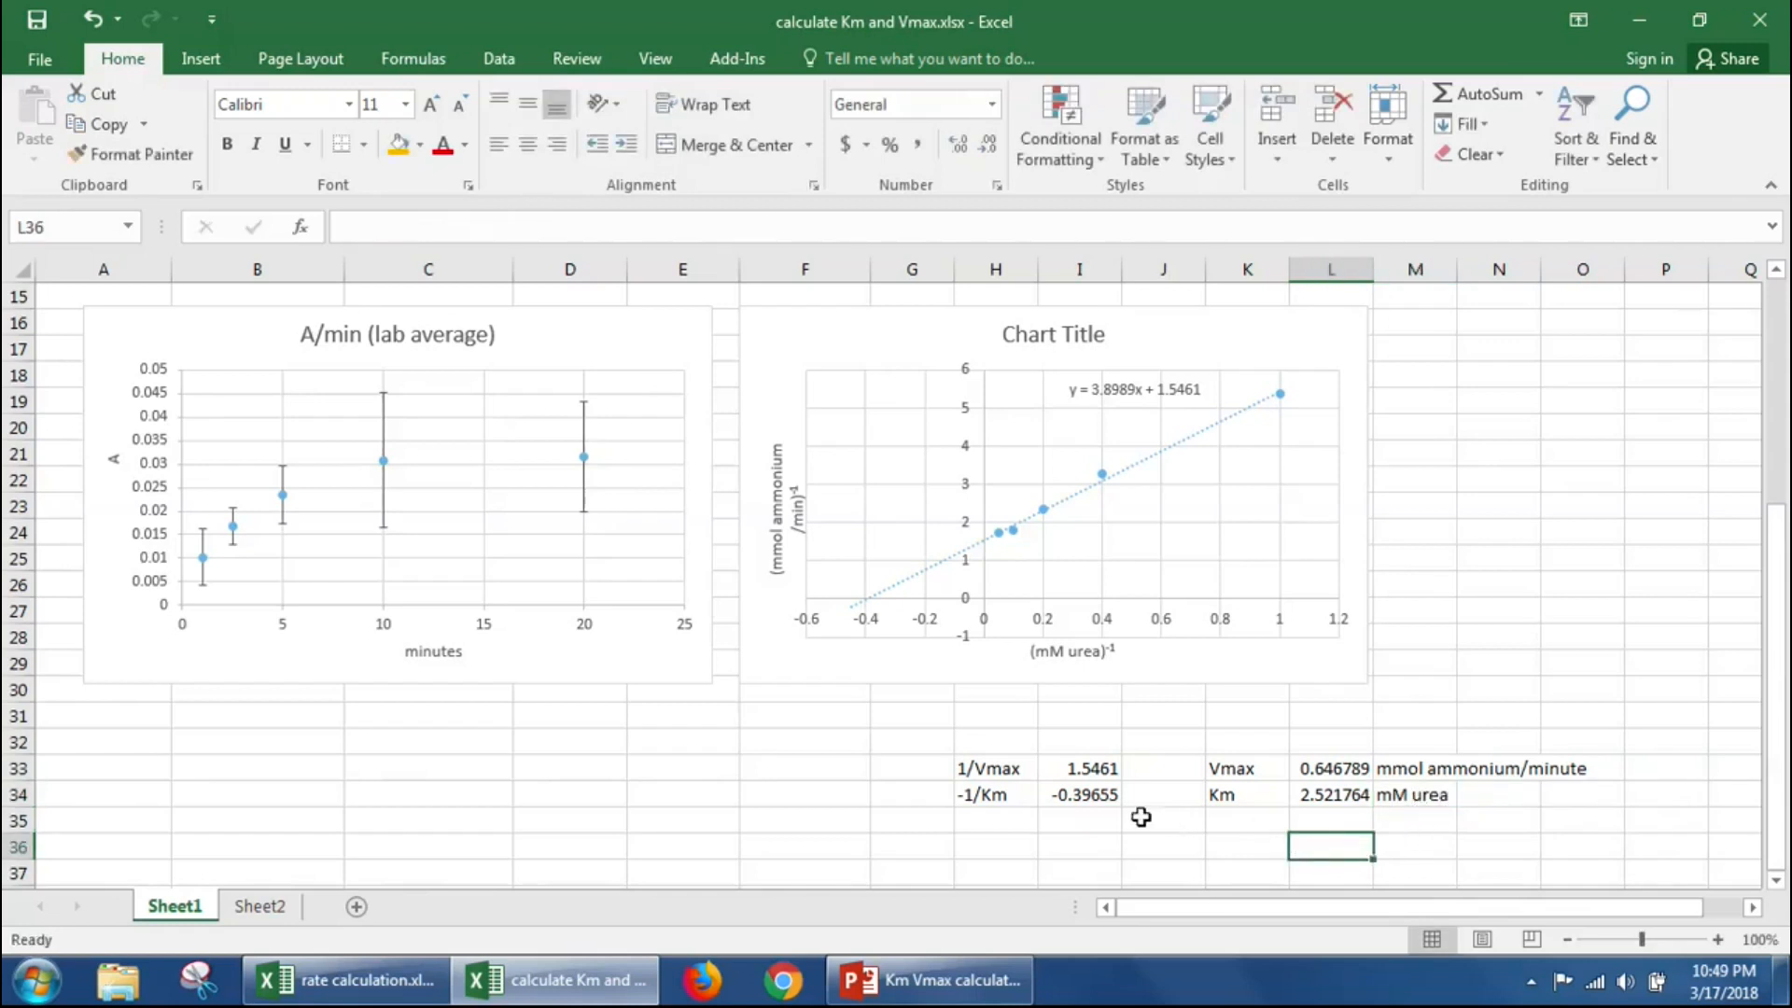